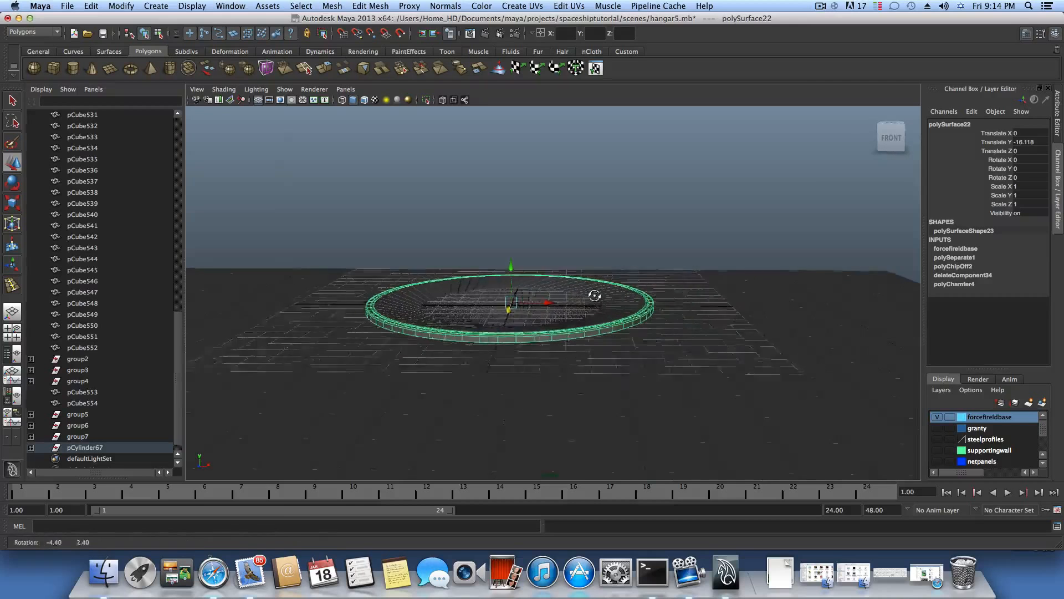
Hide the floor layer so that only the circular force field base stays in view
alt+middle_drag(722, 331, 661, 318)
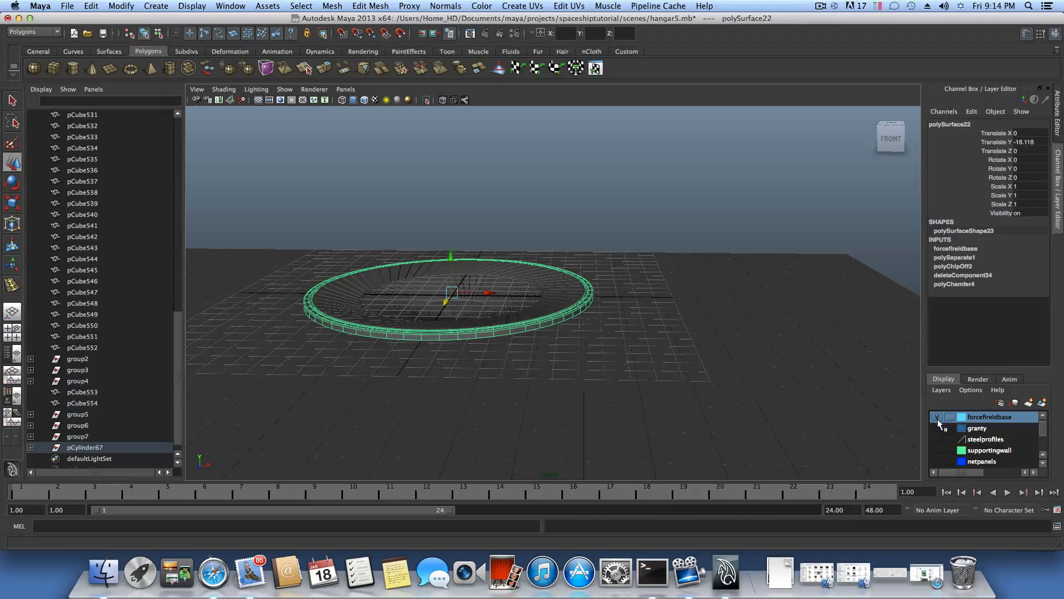
scroll(939, 437, down, 3)
click(938, 462)
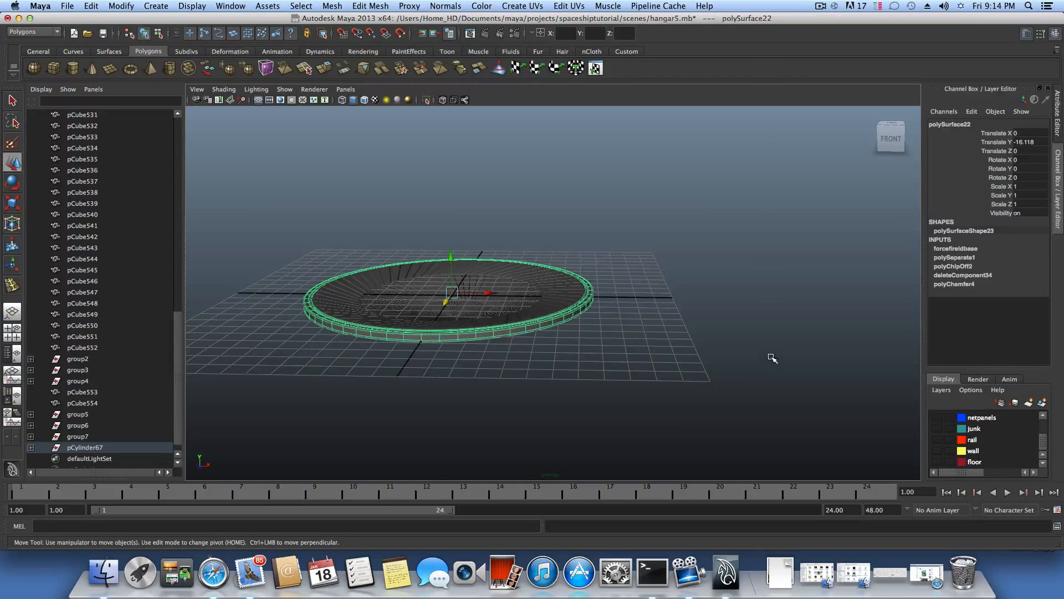
Create a polygon cube and move it along X to about 10.9, outside the circular base
alt+drag(772, 358, 708, 333)
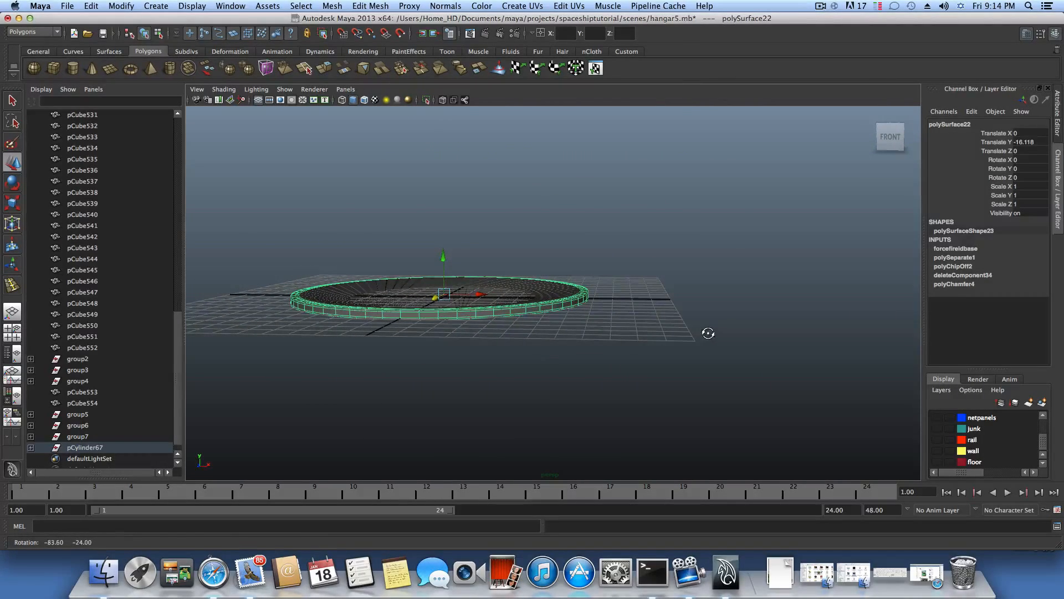
alt+middle_drag(690, 324, 643, 303)
click(54, 66)
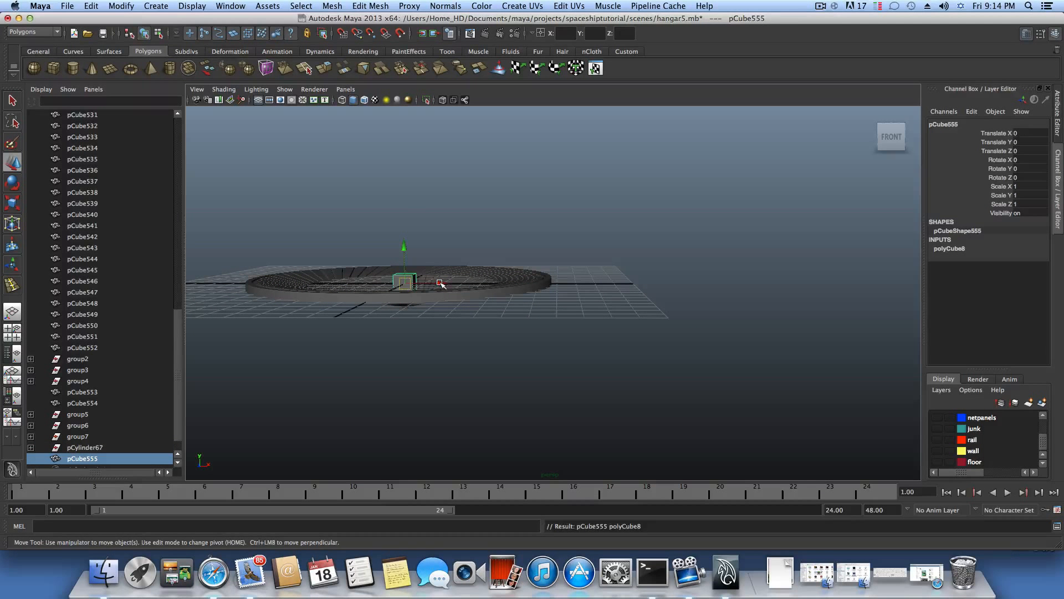
drag(441, 281, 482, 261)
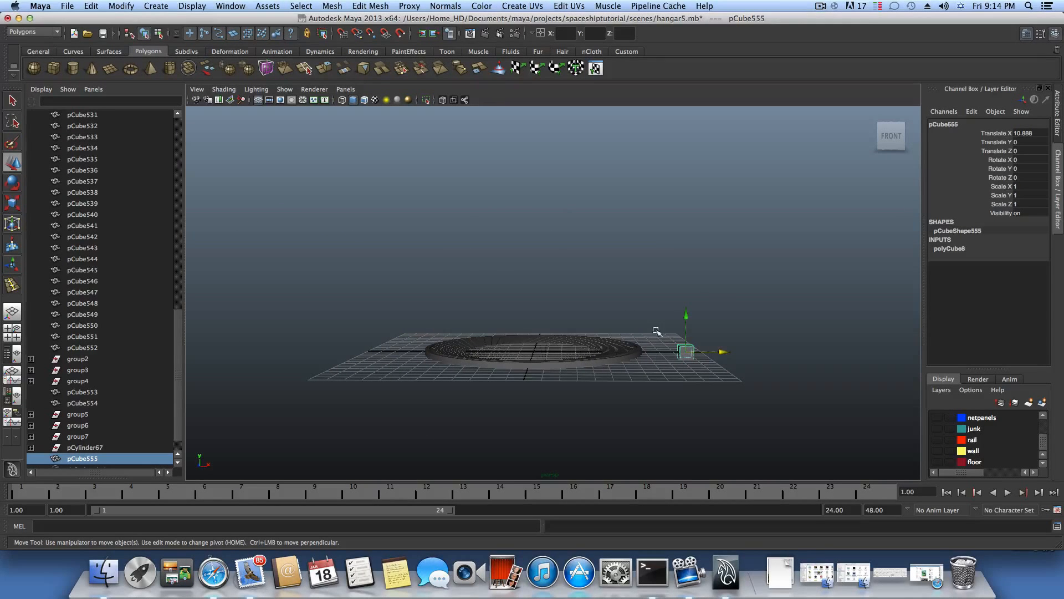
Show the wall layer briefly to compare it with the base and cube, and hide it again
alt+drag(647, 365, 641, 368)
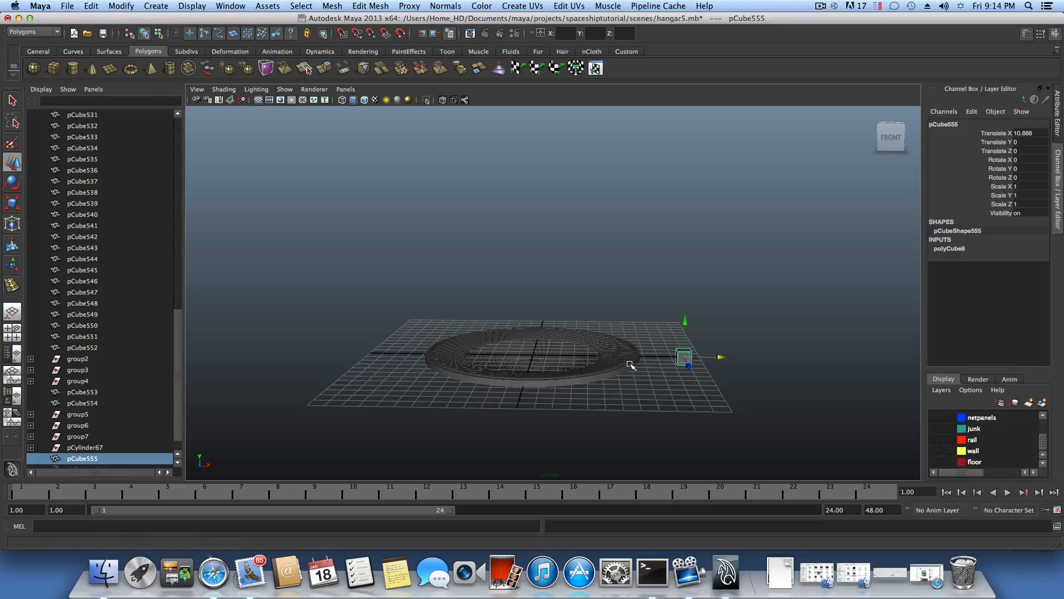
click(940, 451)
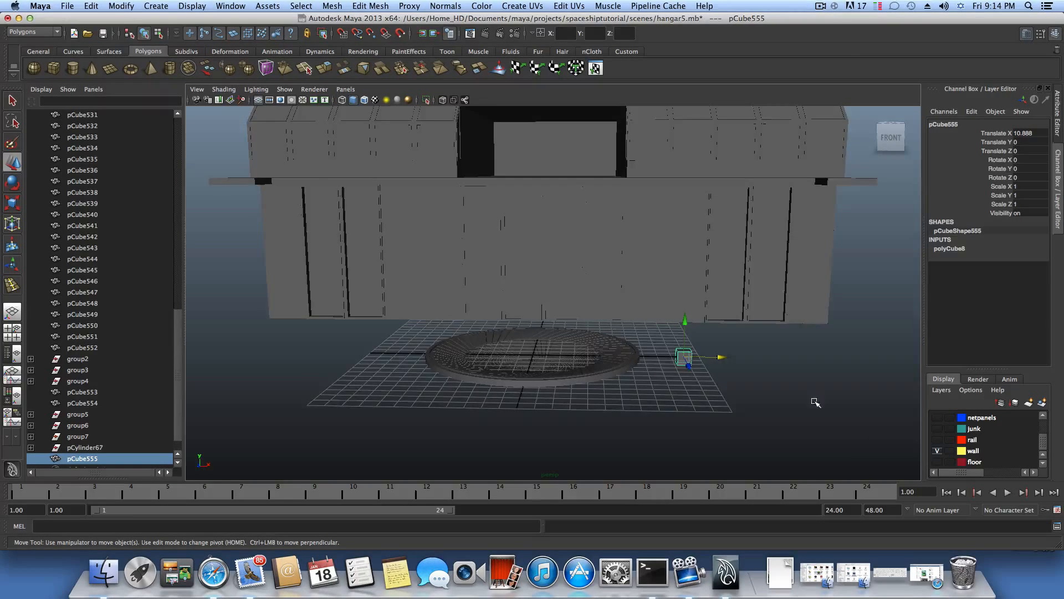
alt+drag(817, 402, 408, 332)
click(937, 450)
Scale the cube uniformly to about 5.63 on all axes
alt+middle_drag(404, 357, 430, 294)
alt+right_drag(429, 294, 725, 359)
alt+middle_drag(724, 359, 655, 308)
alt+right_drag(656, 308, 604, 313)
alt+middle_drag(603, 313, 642, 337)
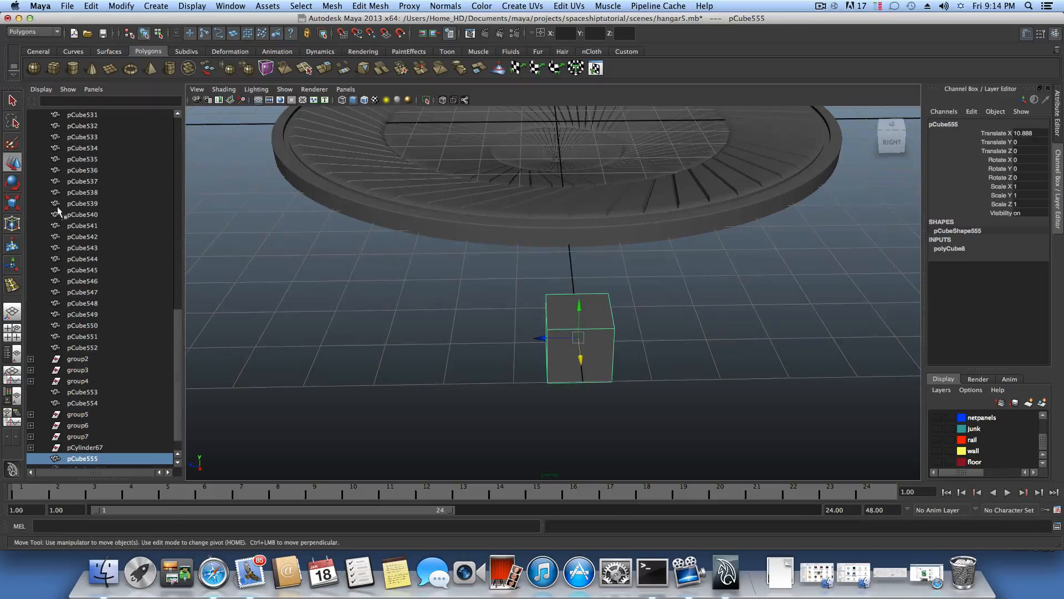
key(r)
drag(579, 337, 801, 380)
alt+drag(710, 368, 684, 342)
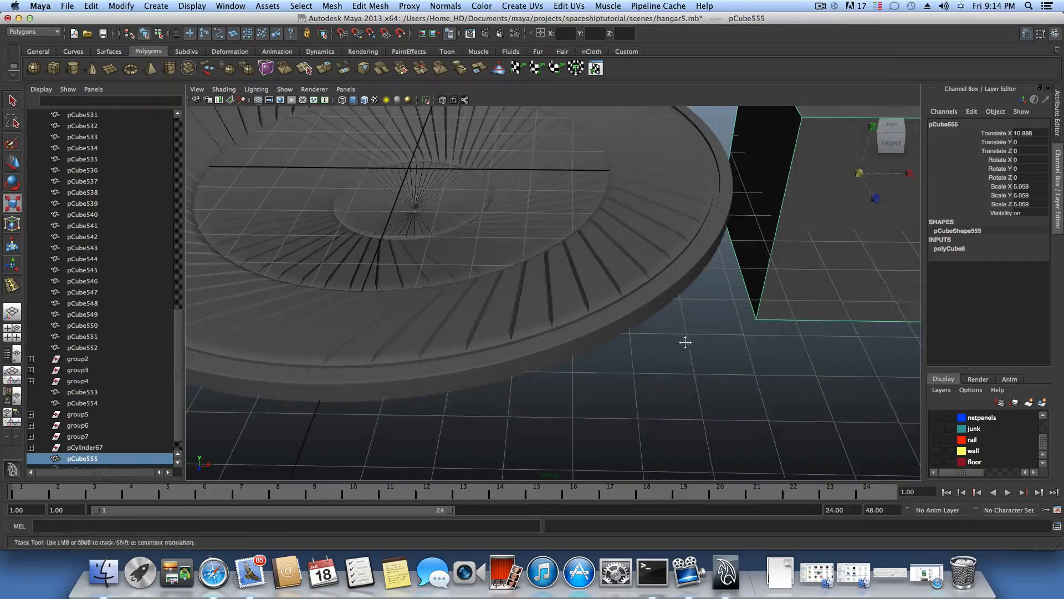
alt+middle_drag(684, 342, 523, 383)
alt+right_drag(673, 375, 595, 365)
alt+middle_drag(594, 364, 565, 377)
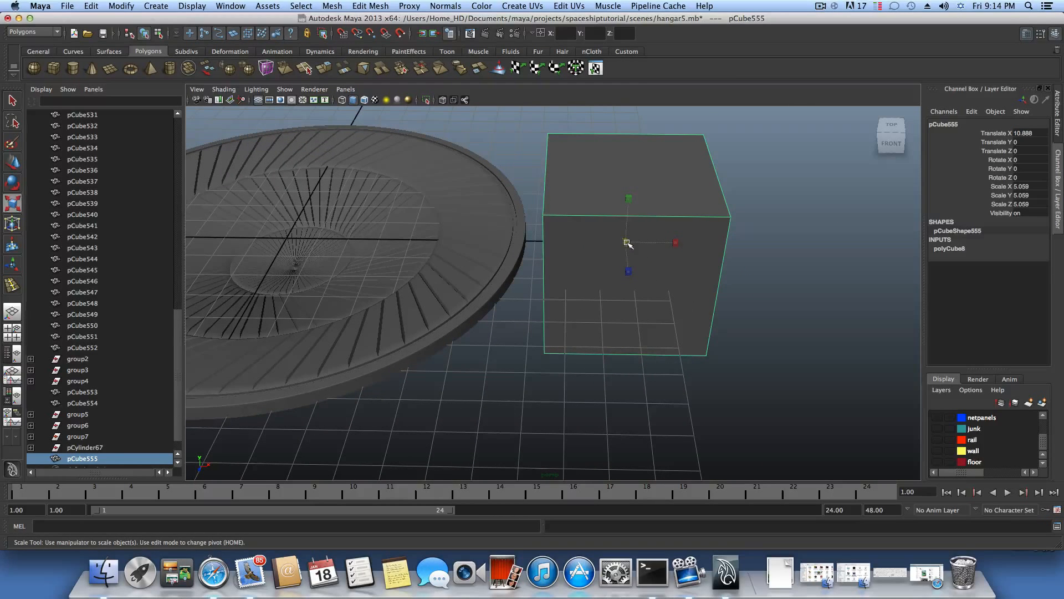
drag(627, 242, 653, 244)
Move the cube along X to about 10.55, against the base's outer rim, and flatten it to a Y scale of about 0.57
click(14, 162)
alt+drag(601, 271, 606, 261)
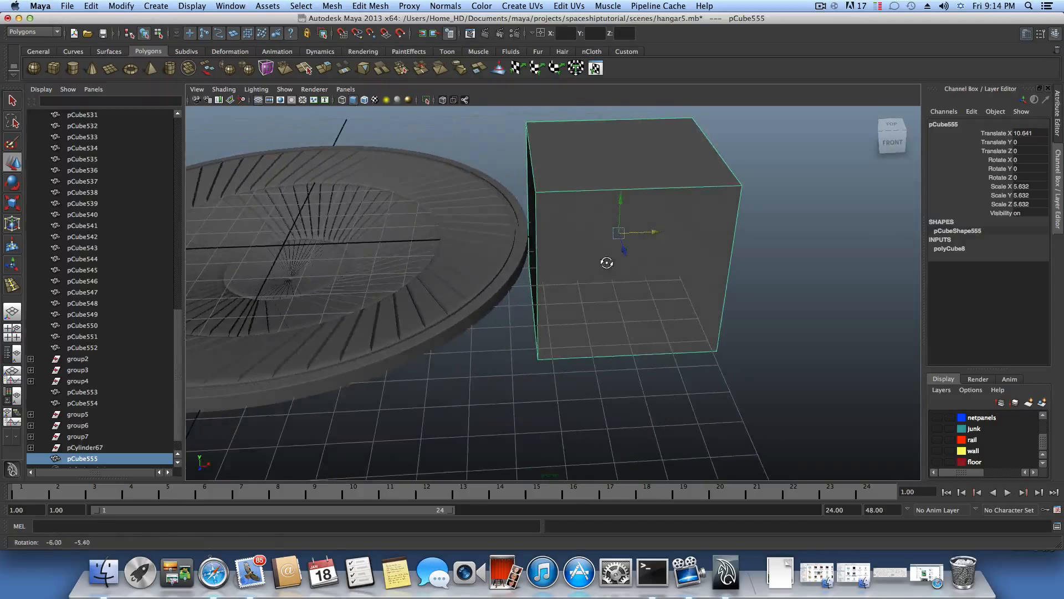
drag(655, 233, 528, 263)
drag(656, 260, 534, 339)
click(520, 287)
click(565, 298)
key(r)
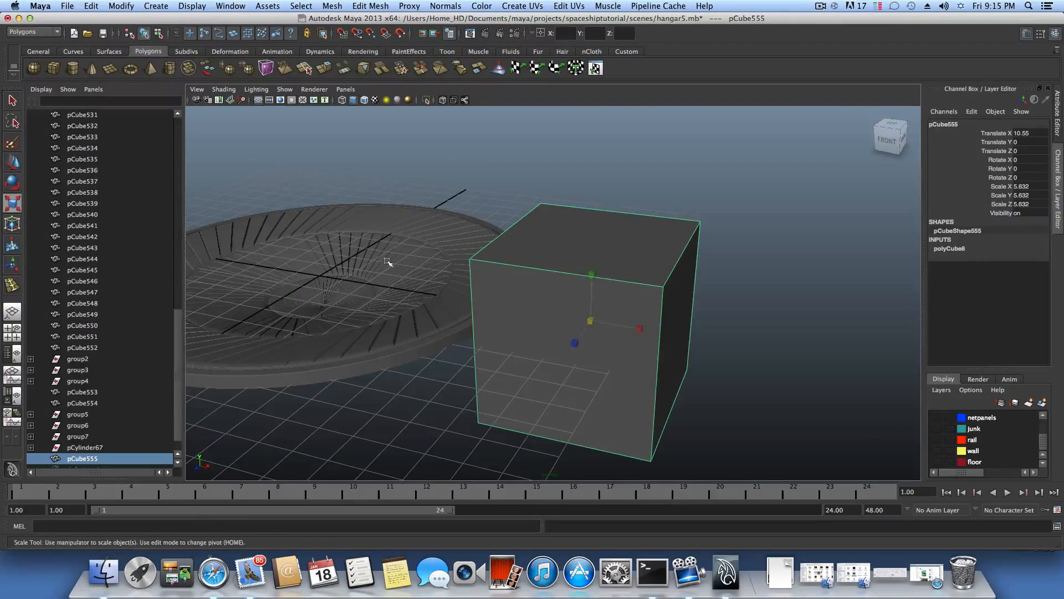
drag(591, 272, 591, 316)
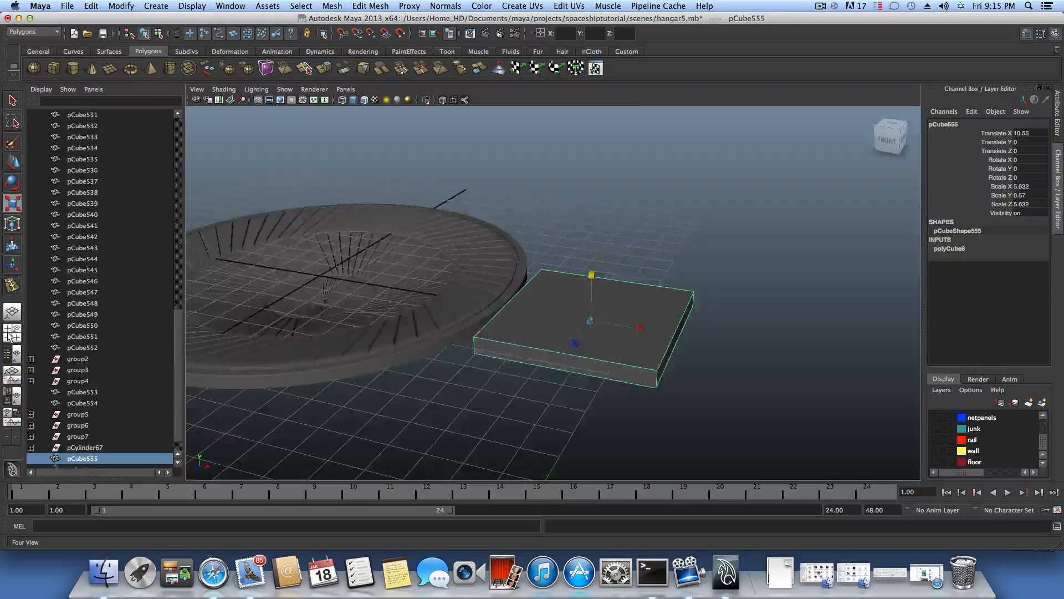
In the front view, snap the slab's top vertices vertically to the height of the base rim's upper edge
click(13, 331)
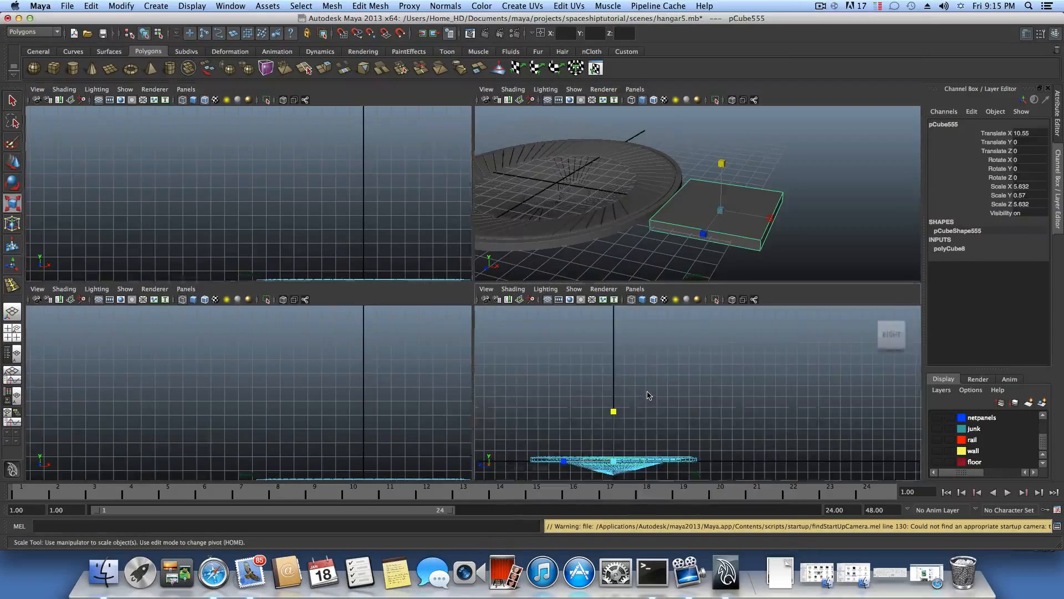
key(space)
key(space)
key(space)
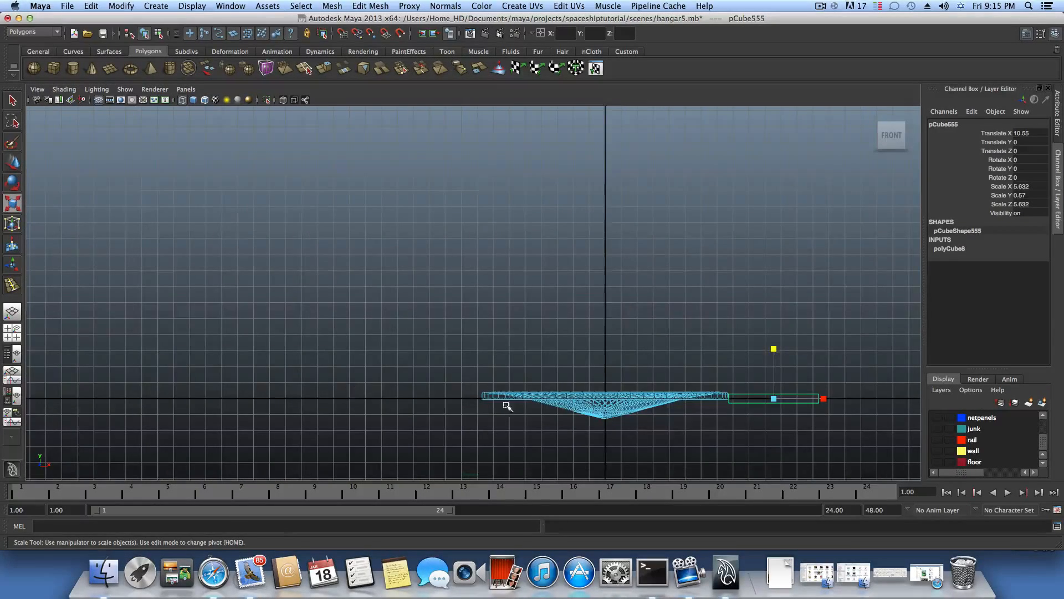
alt+middle_drag(506, 407, 266, 315)
scroll(575, 361, up, 3)
alt+middle_drag(575, 361, 488, 318)
scroll(455, 349, up, 3)
scroll(435, 337, up, 2)
alt+right_drag(487, 318, 580, 337)
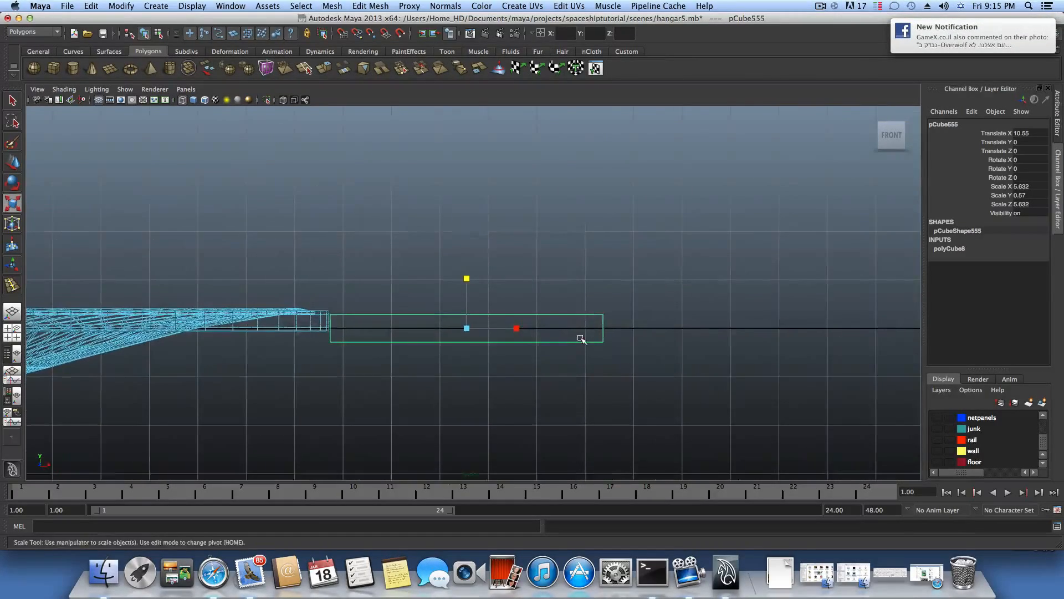
right_drag(497, 314, 460, 315)
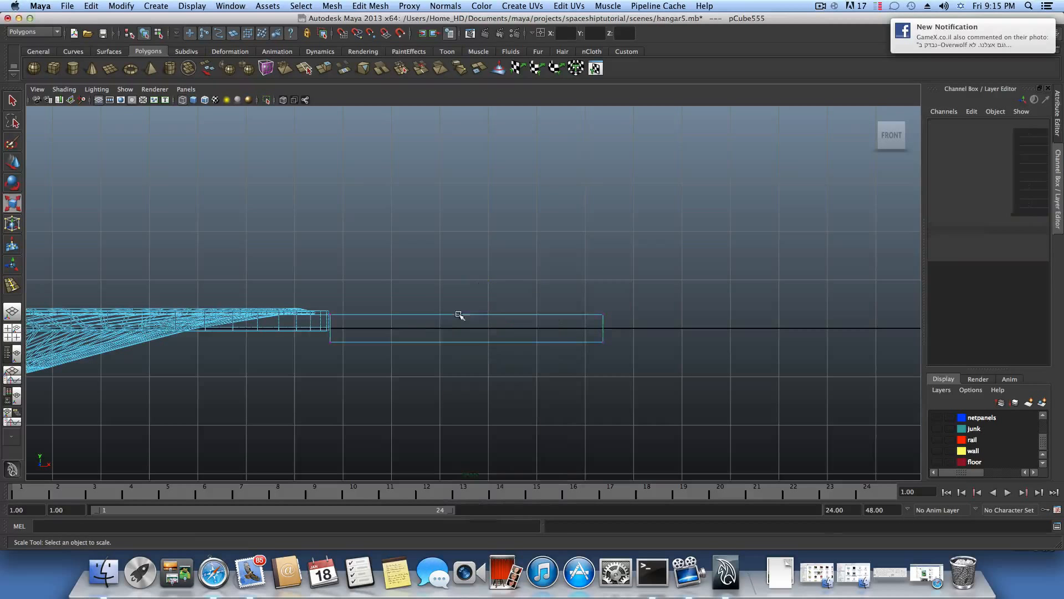
drag(288, 297, 625, 330)
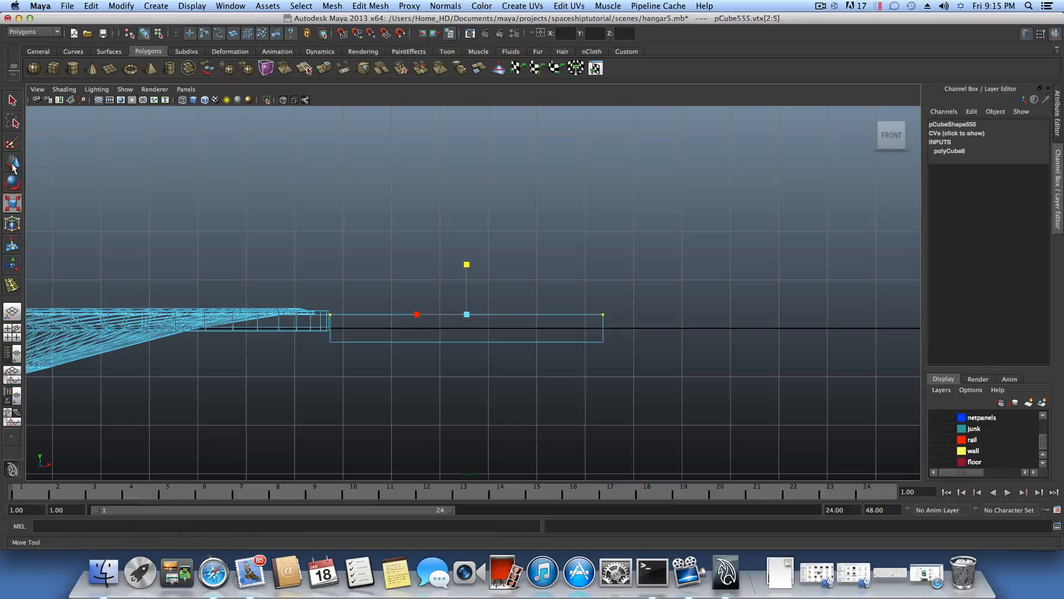
key(w)
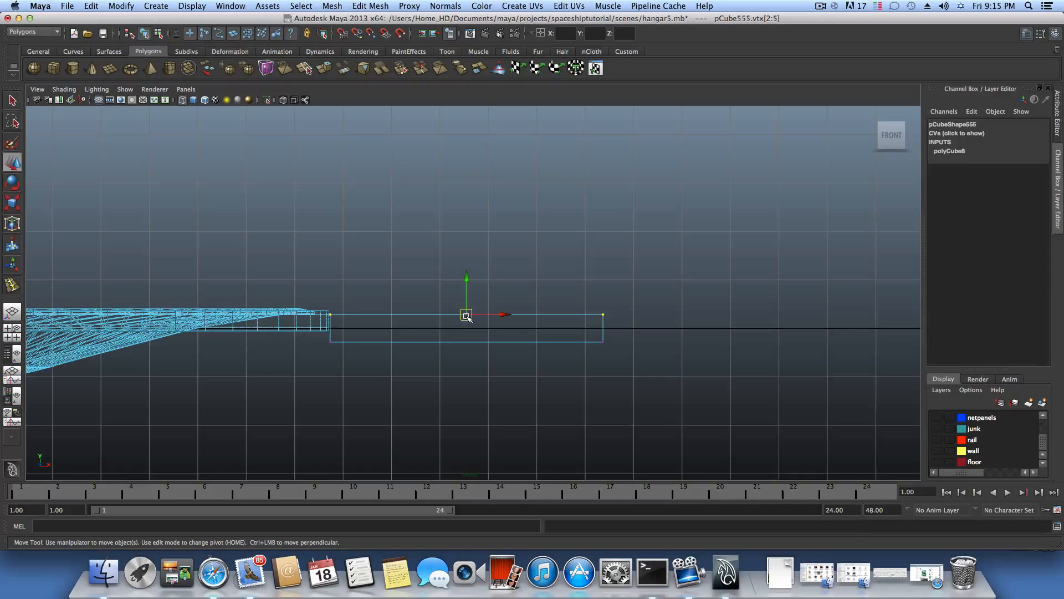
key(v)
drag(470, 279, 371, 314)
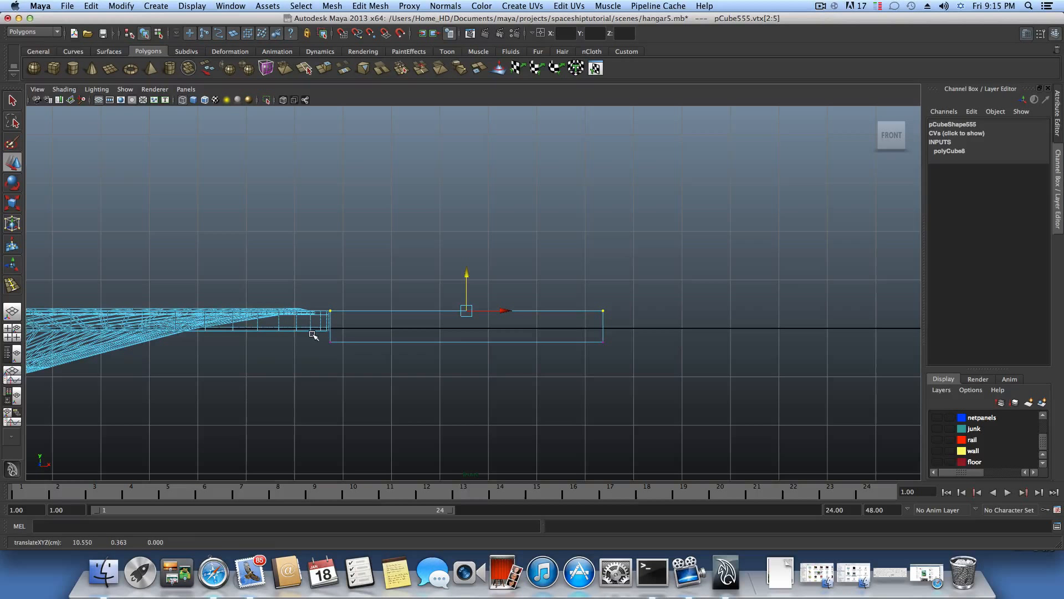
Snap the slab's bottom vertices vertically to the rim's lower edge and return to object mode
drag(311, 332, 659, 366)
drag(468, 308, 467, 298)
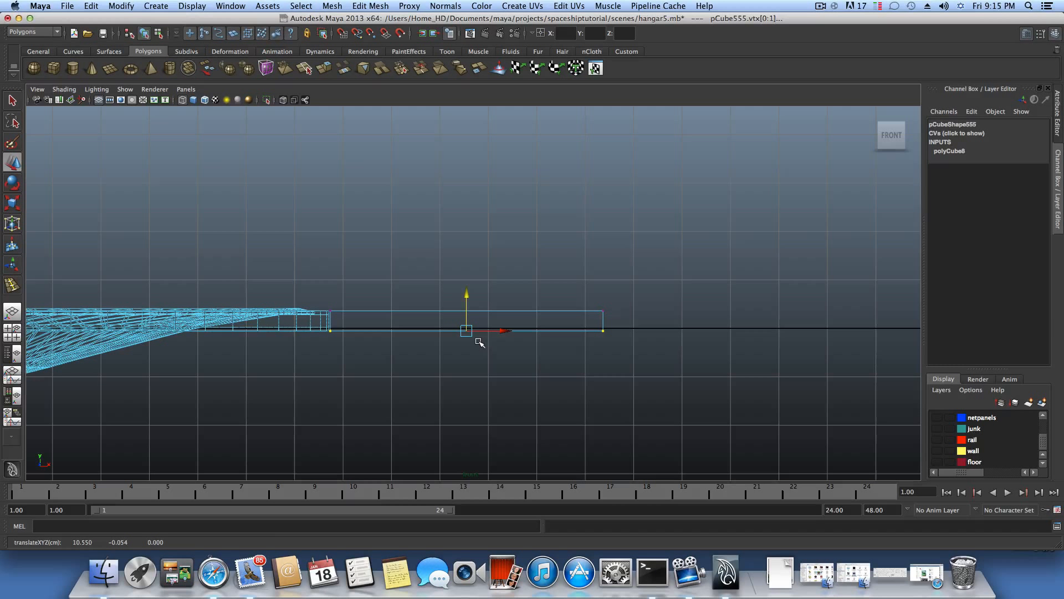
key(F8)
key(F8)
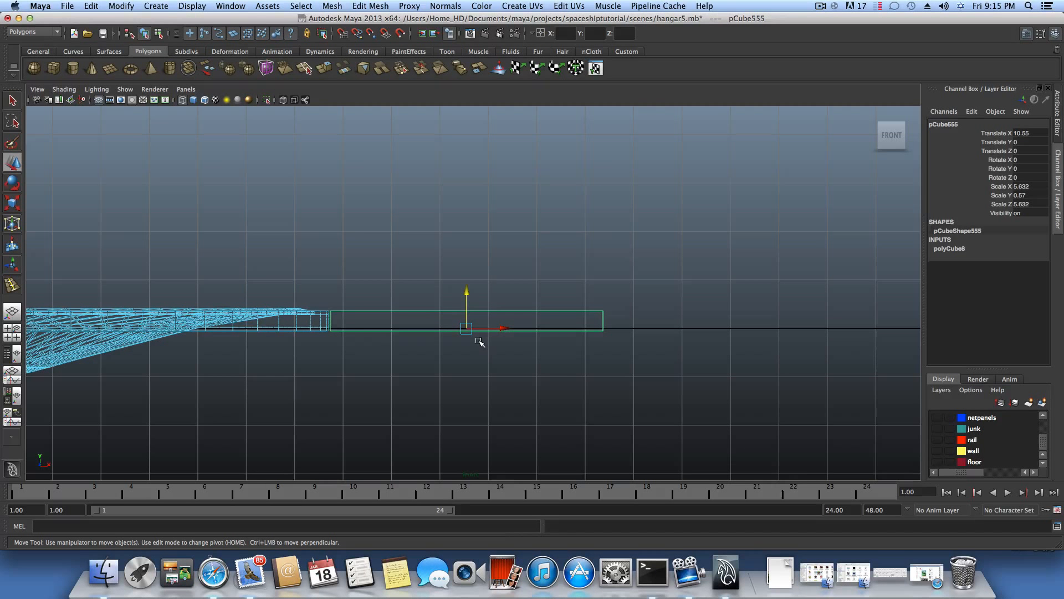
In the perspective view, split the slab down the middle with To Edge Ring and Split from its outer top edge
click(12, 331)
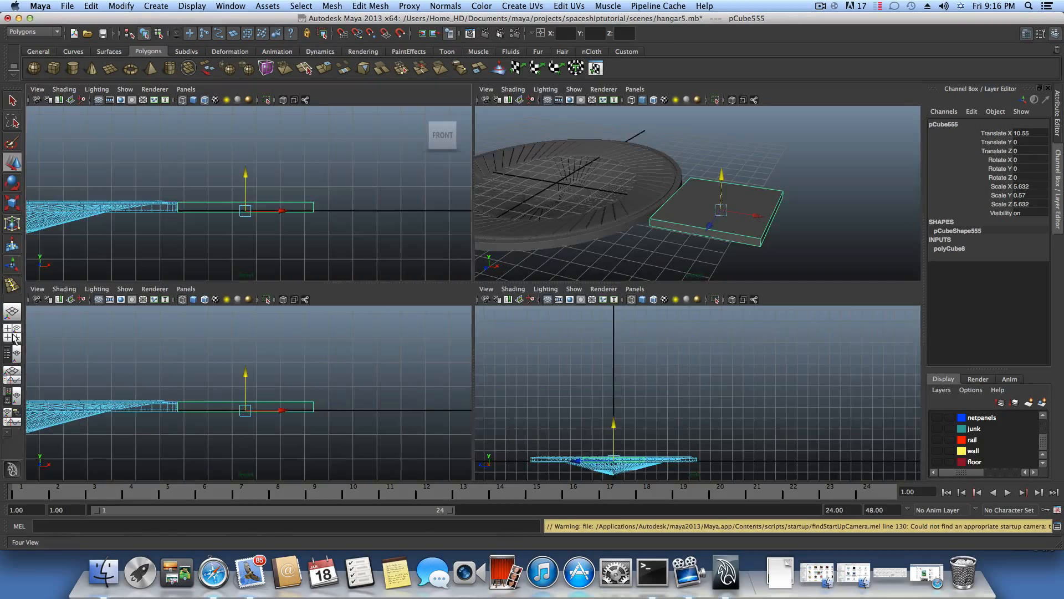
click(803, 175)
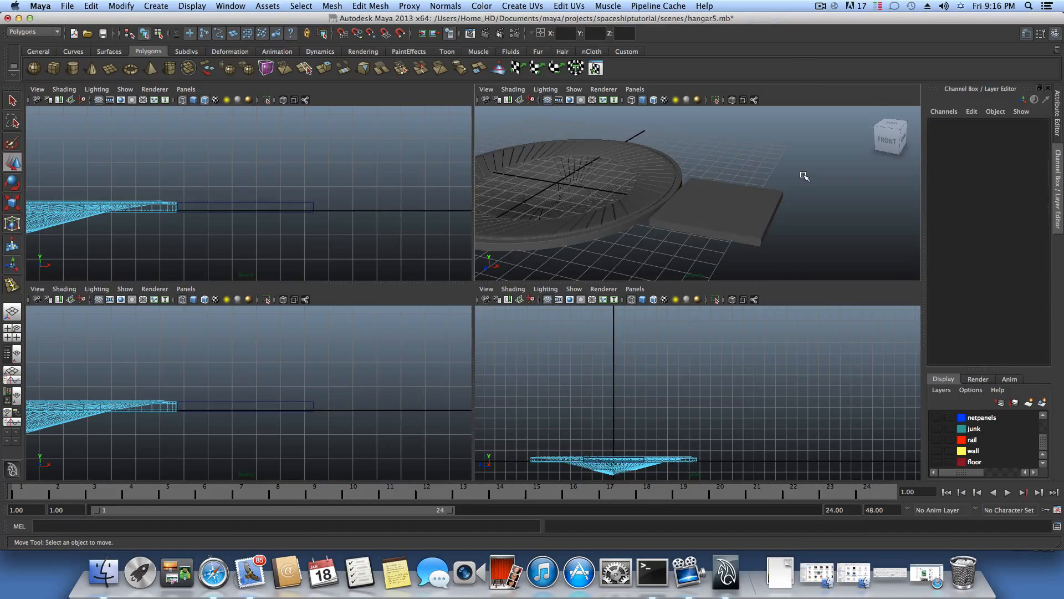
key(space)
alt+drag(420, 297, 482, 373)
click(557, 338)
right_drag(482, 372, 484, 347)
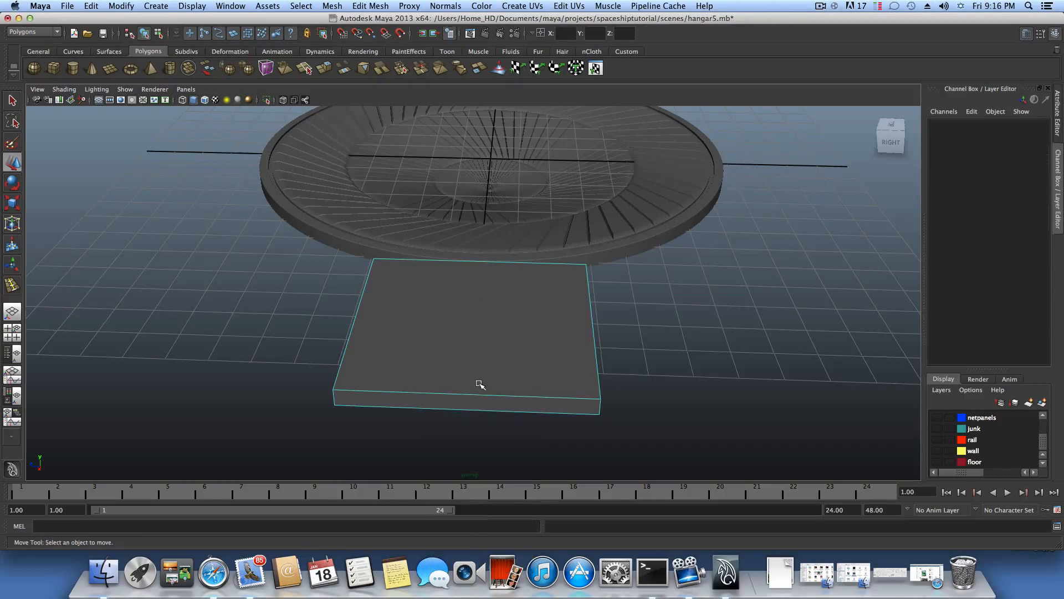
click(475, 396)
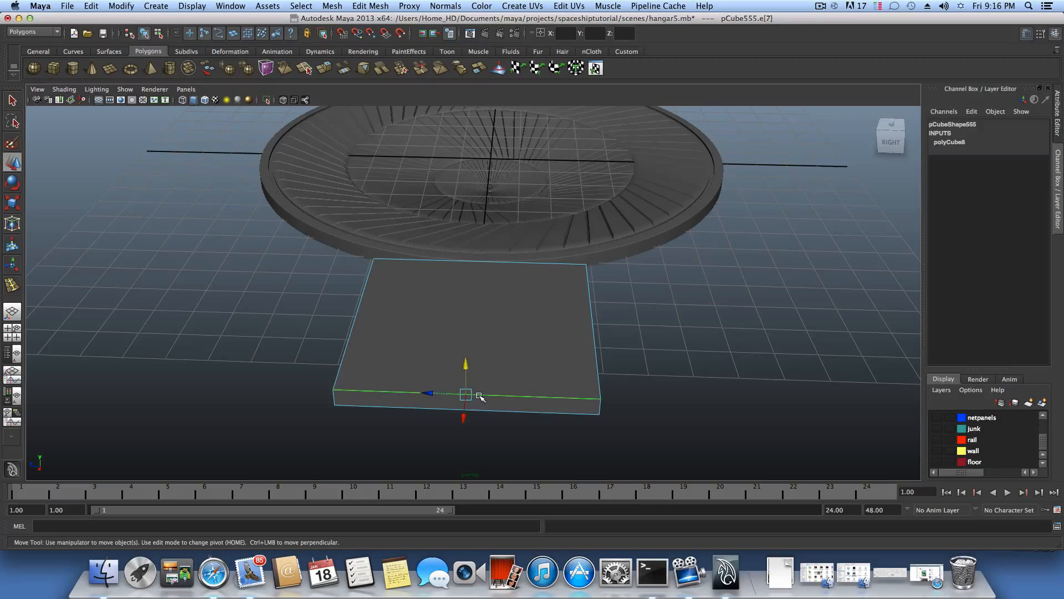
shift+right_click(480, 396)
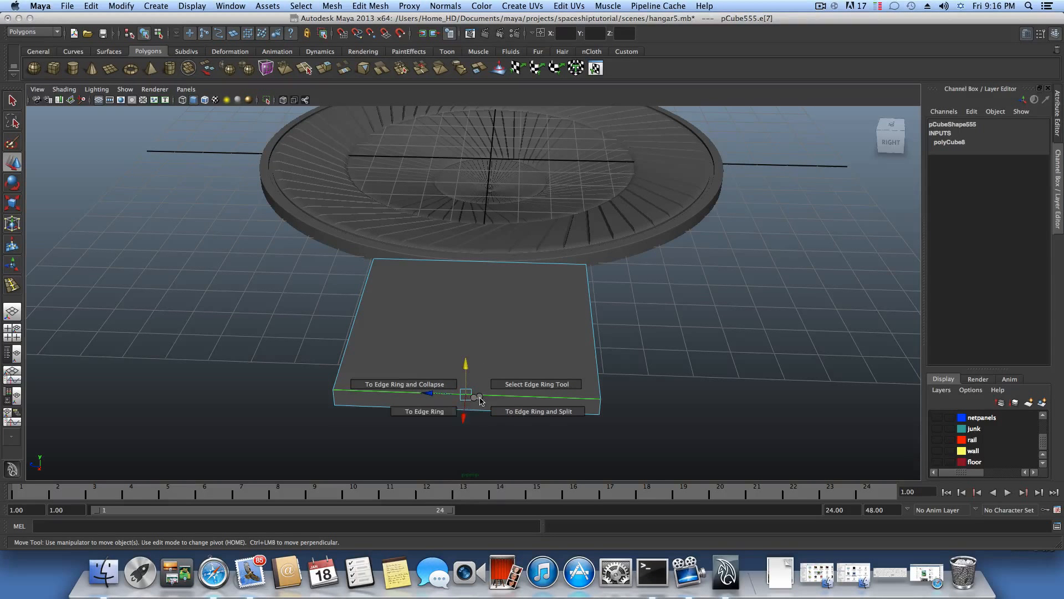
mouse_move(458, 409)
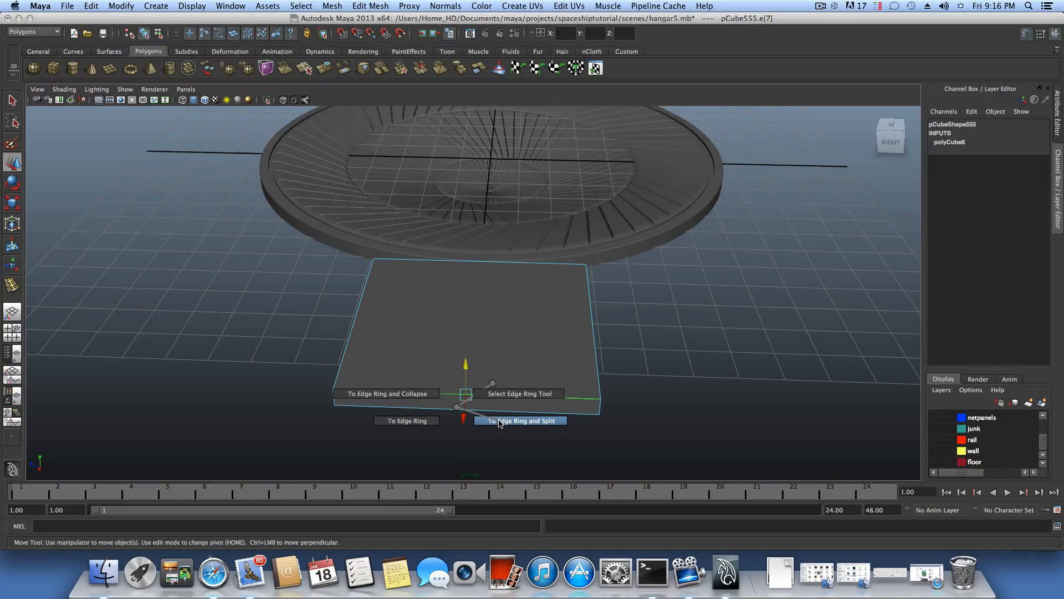
click(499, 422)
Add an edge loop on each side of the slab's centre loop with the Duplicate Edge Loop Tool
alt+drag(482, 380, 387, 334)
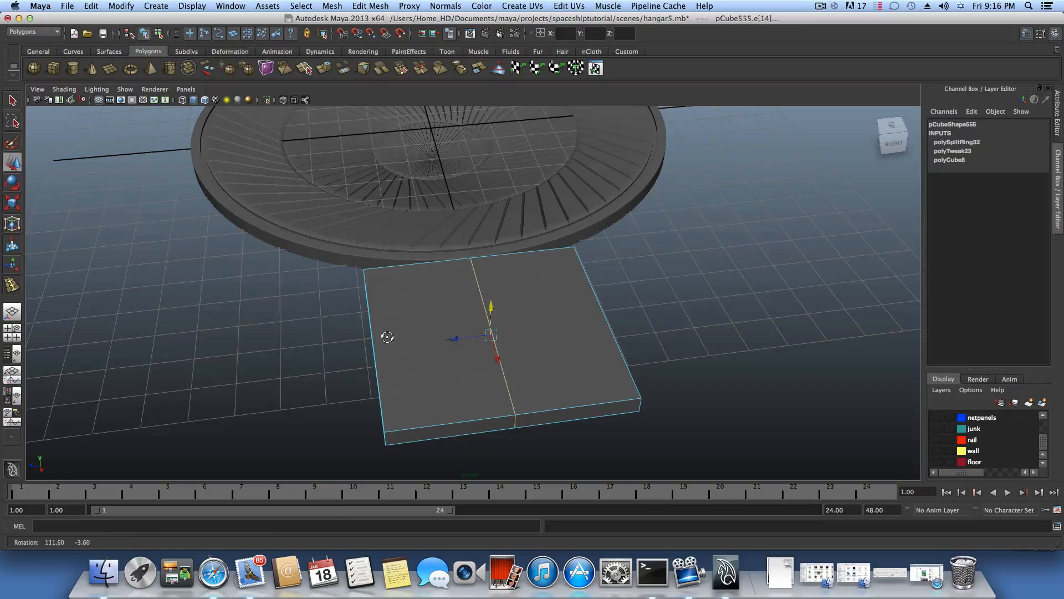
click(371, 6)
click(384, 128)
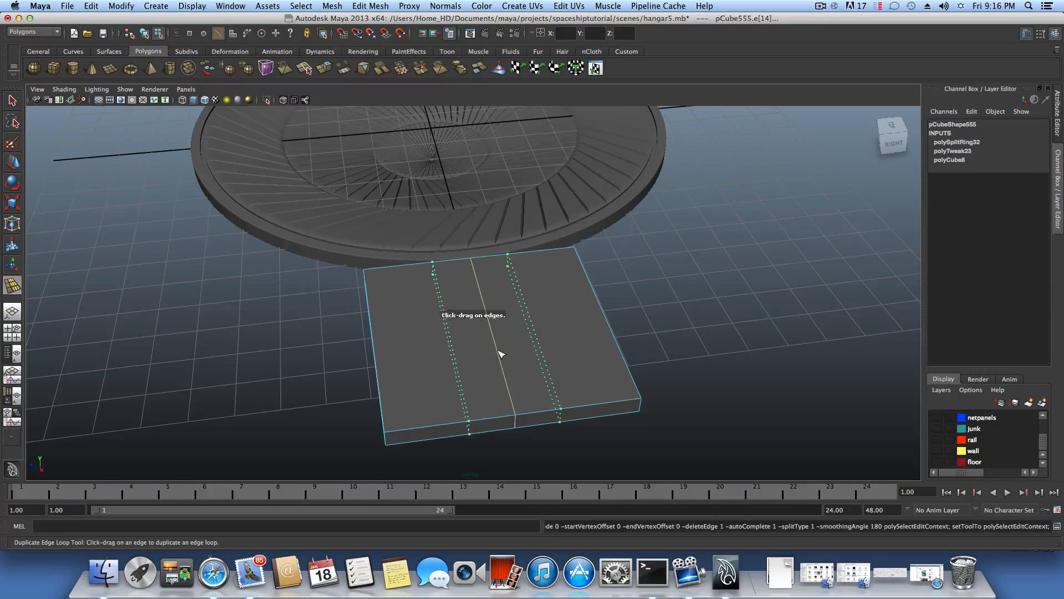
drag(501, 353, 490, 317)
alt+drag(537, 413, 601, 324)
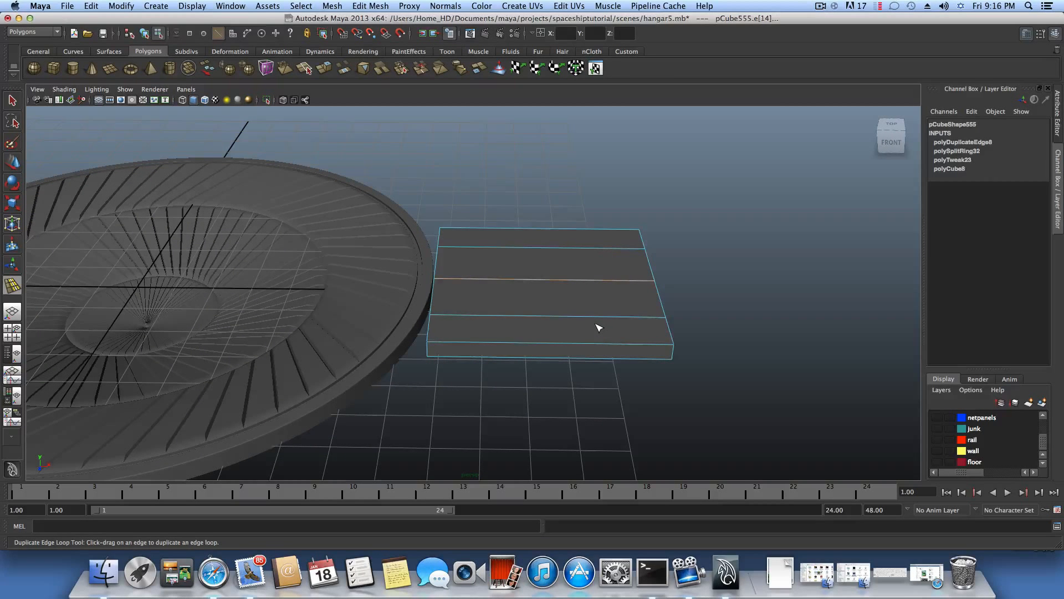
Move the slab's inner-edge vertices on both side loops toward the rim, to about X 7.57
key(q)
click(613, 320)
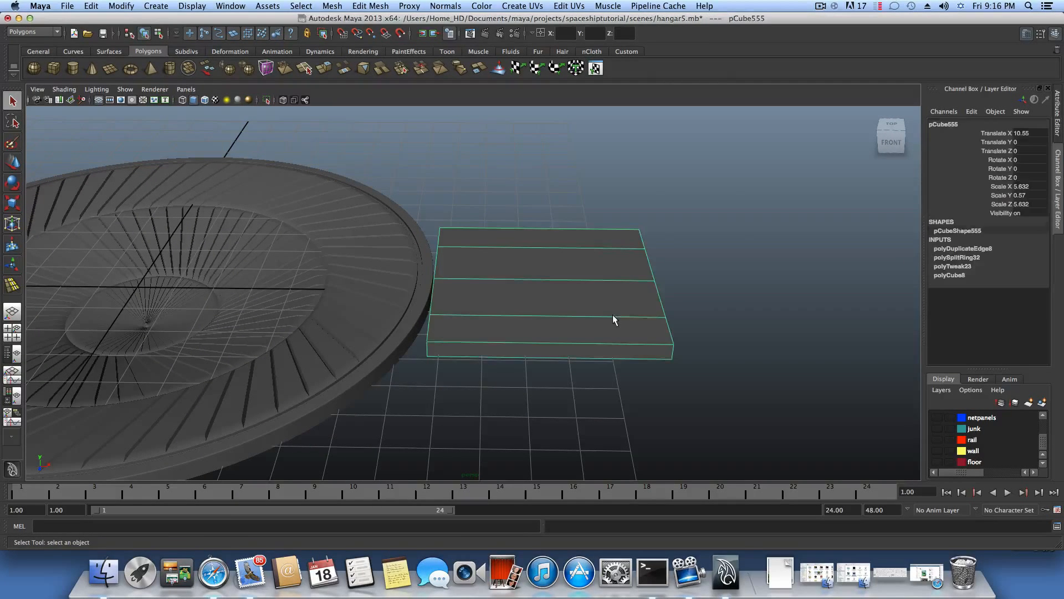
alt+drag(591, 328, 667, 380)
right_drag(551, 279, 514, 279)
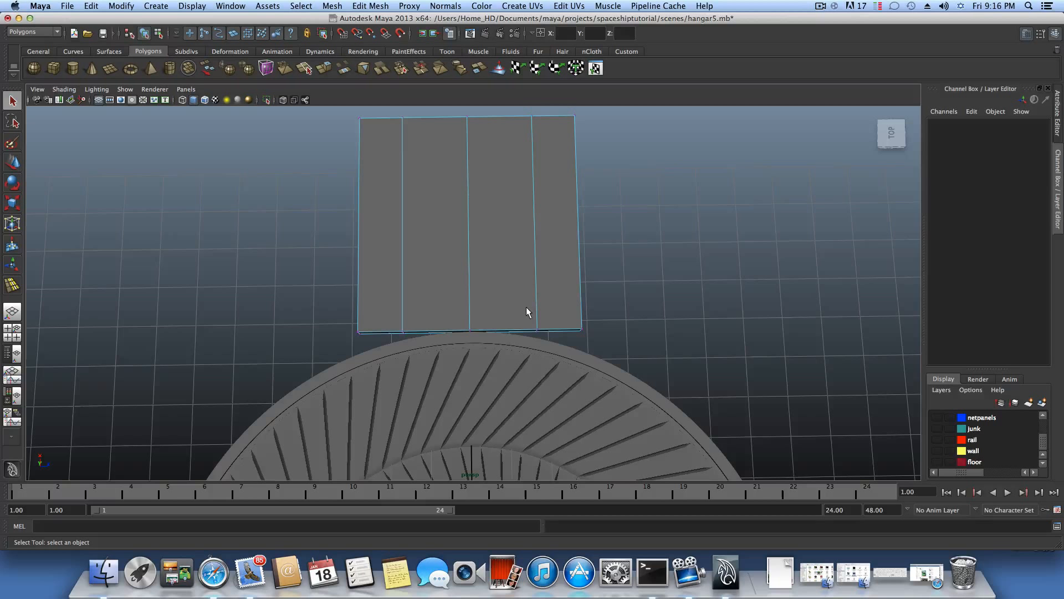
drag(534, 327, 543, 342)
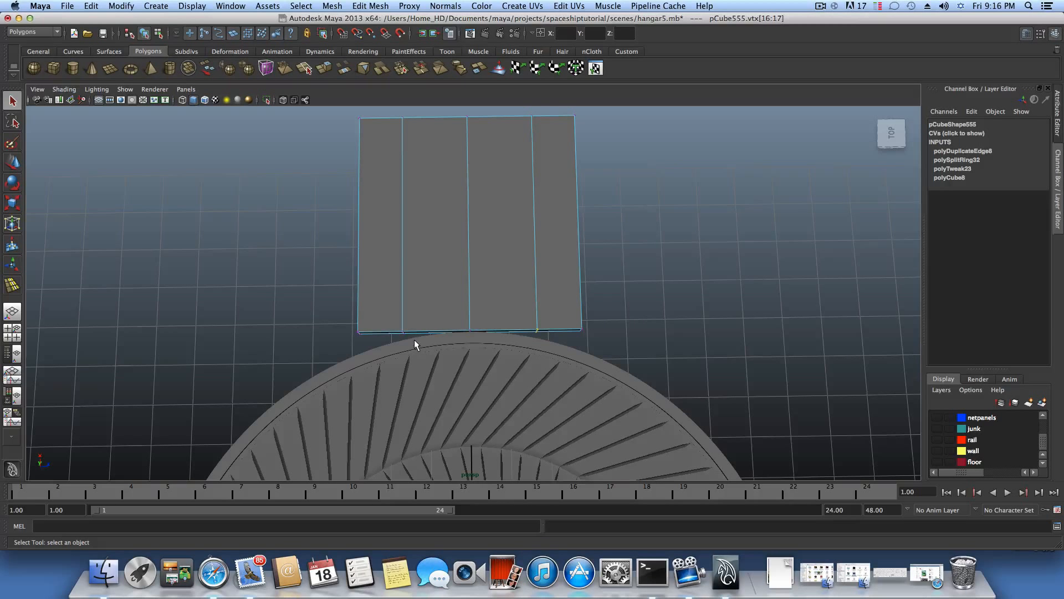
shift+drag(416, 347, 416, 347)
alt+drag(488, 357, 406, 349)
alt+drag(354, 308, 356, 321)
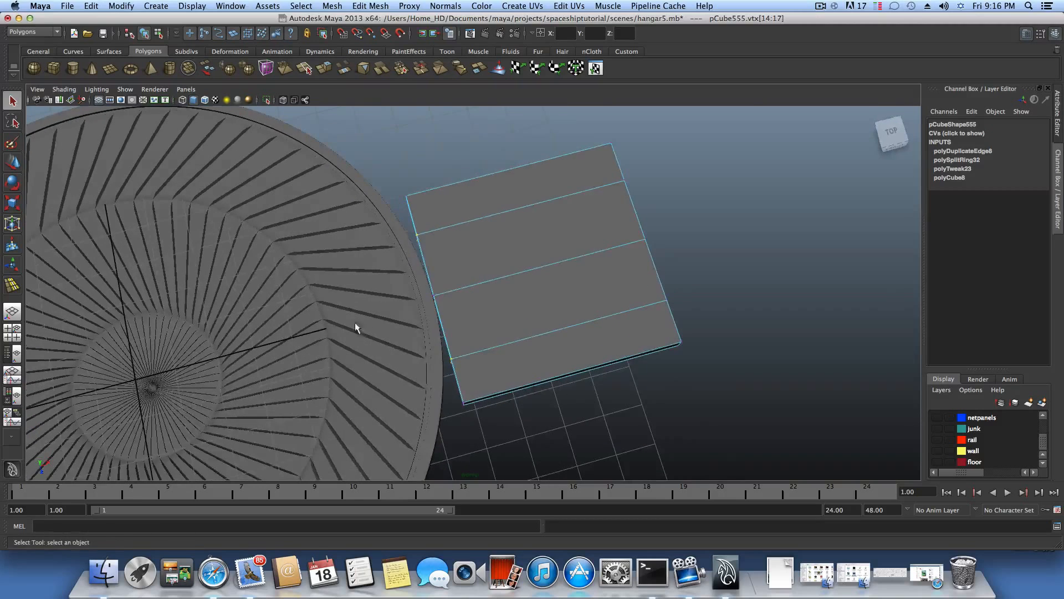
key(w)
drag(465, 288, 464, 290)
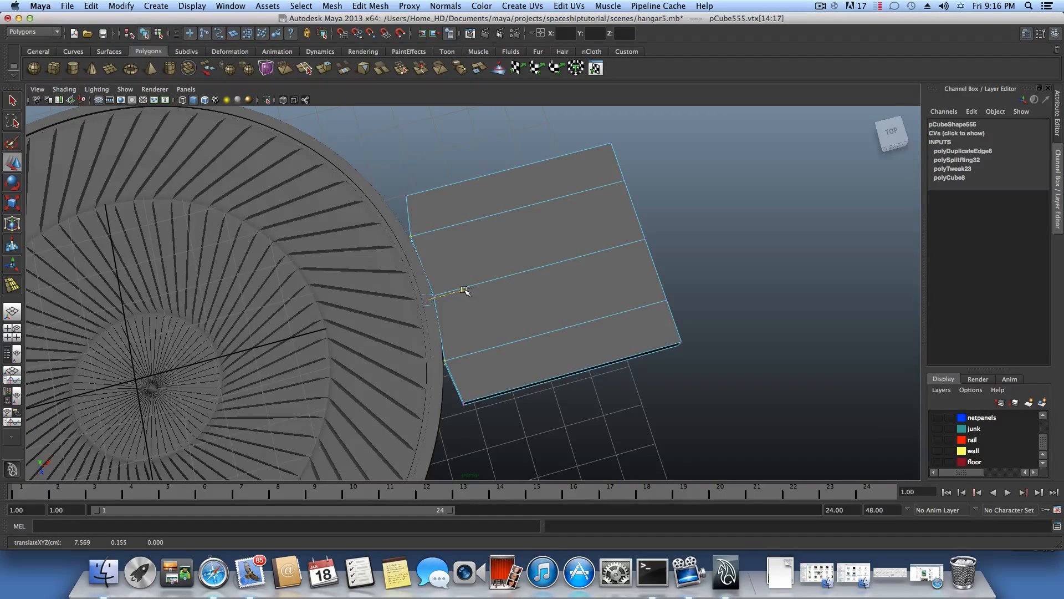
Adjust the centre loop's inner-edge vertices against the rim, at about X 7.75
alt+right_drag(428, 292, 596, 313)
drag(522, 307, 464, 350)
drag(527, 322, 528, 323)
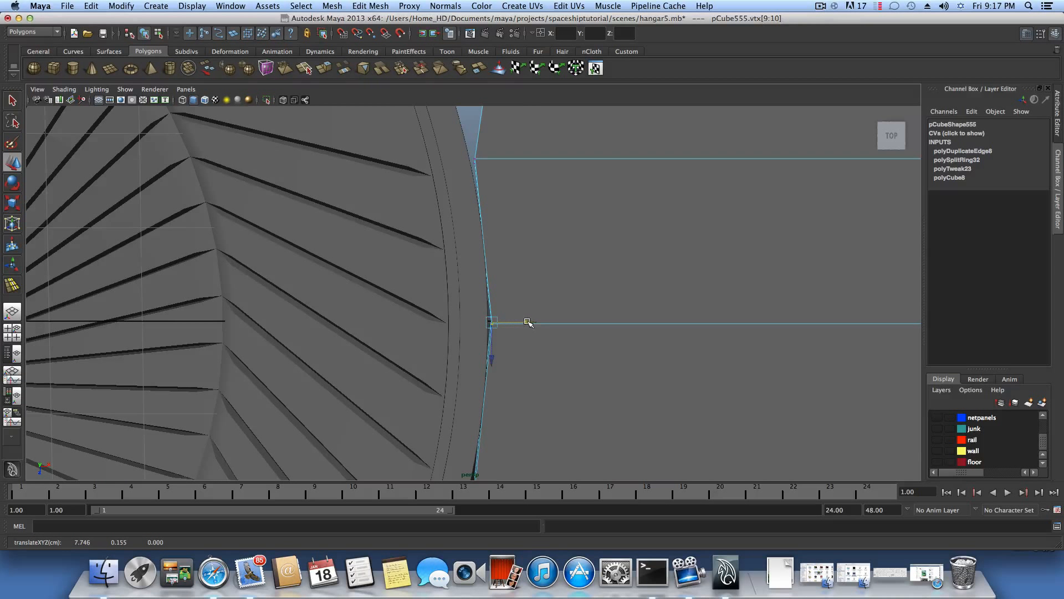
drag(531, 323, 468, 185)
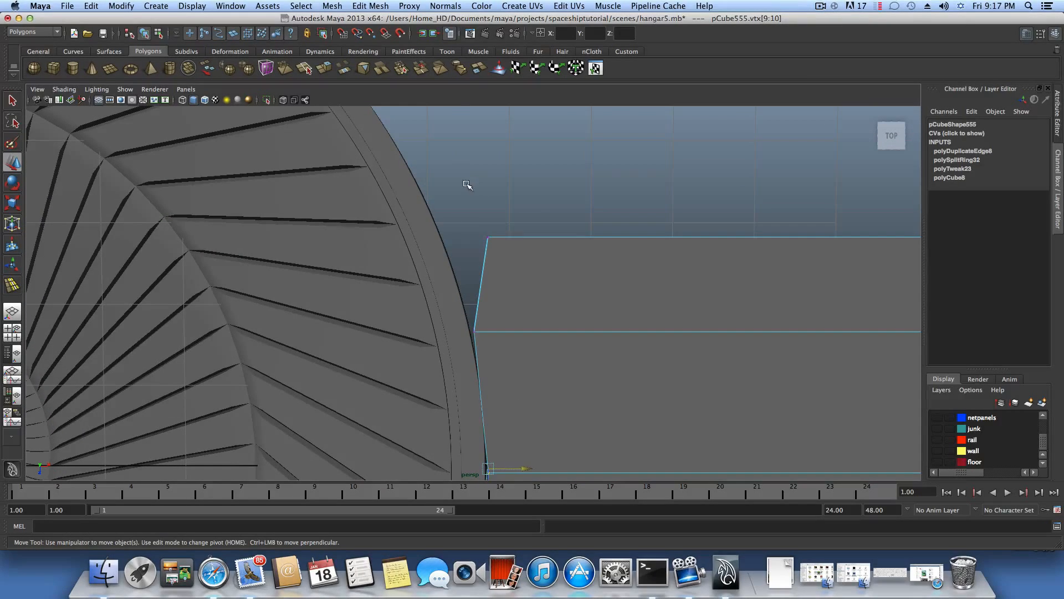
Move the vertices at both inner corners of the slab in to the rim, to about X 7.16
drag(546, 274, 546, 275)
scroll(587, 311, down, 5)
alt+middle_drag(538, 337, 549, 215)
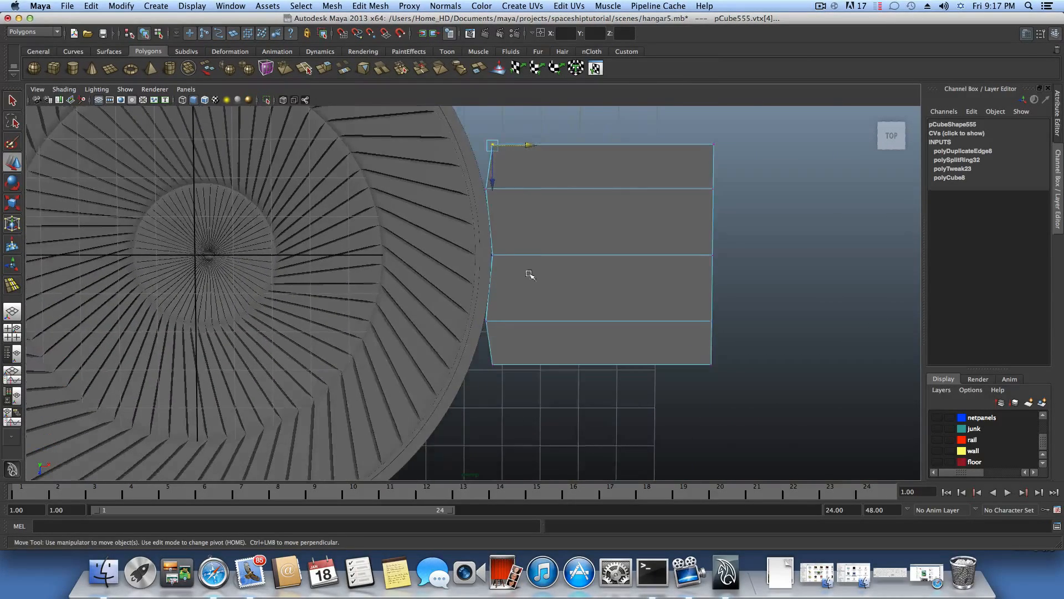
shift+drag(469, 344, 520, 385)
drag(531, 254, 510, 255)
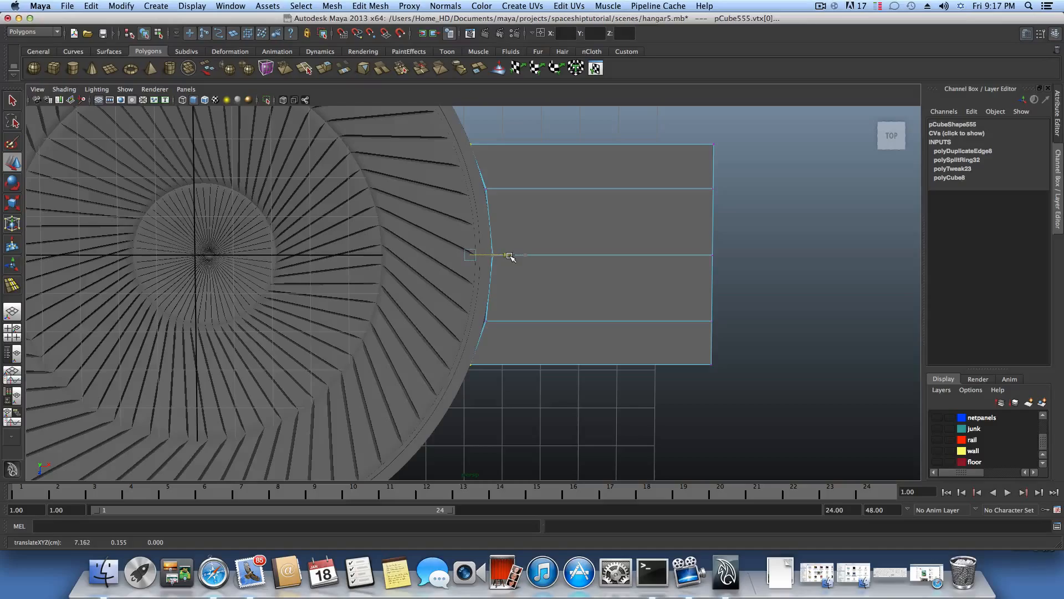
Examine from several angles how the slab's curved inner edge fits the rim and which meshes make up the base
alt+drag(510, 256, 505, 419)
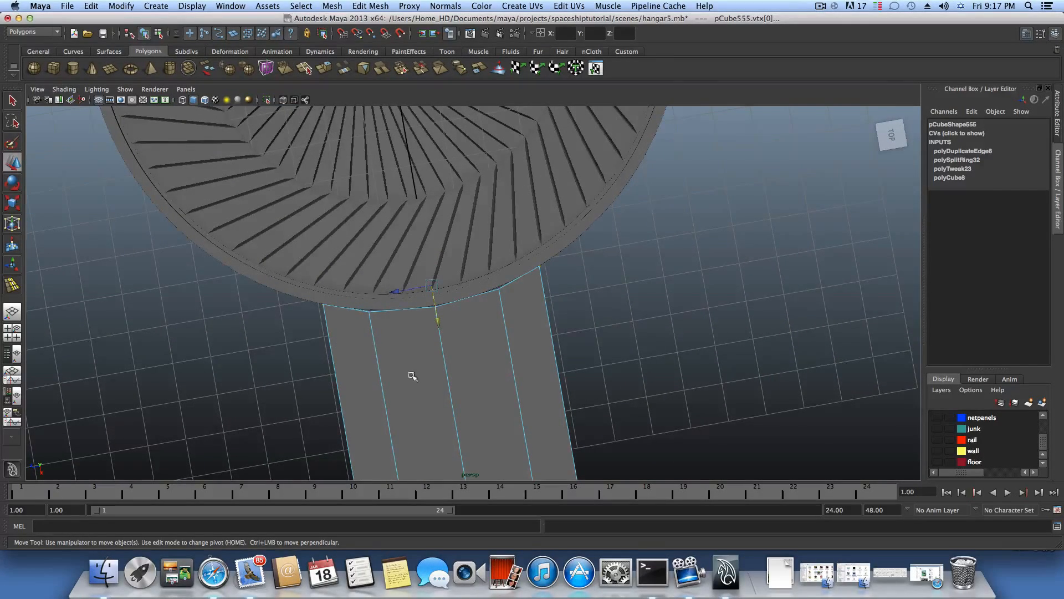
alt+drag(411, 376, 401, 373)
alt+middle_drag(409, 375, 394, 350)
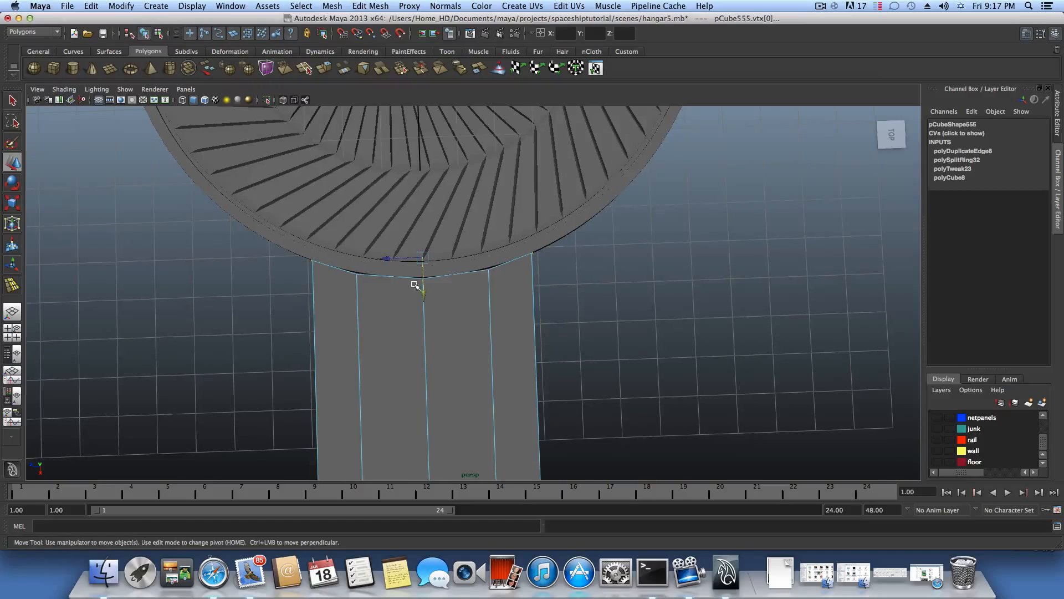
alt+drag(495, 280, 452, 361)
alt+right_drag(435, 322, 533, 337)
alt+middle_drag(532, 337, 566, 343)
alt+right_drag(567, 344, 404, 383)
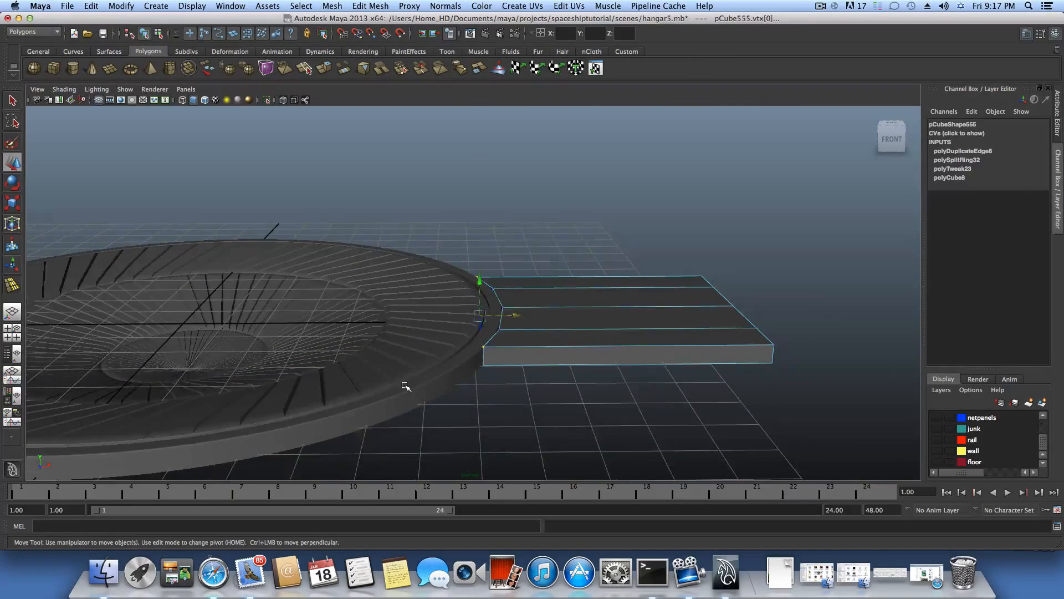
click(403, 383)
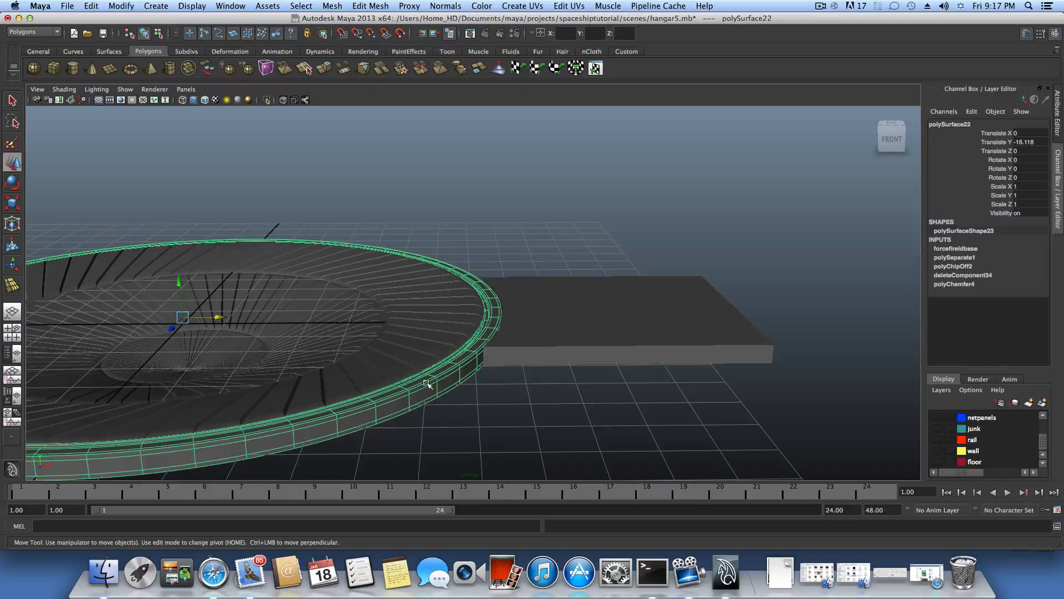
click(386, 370)
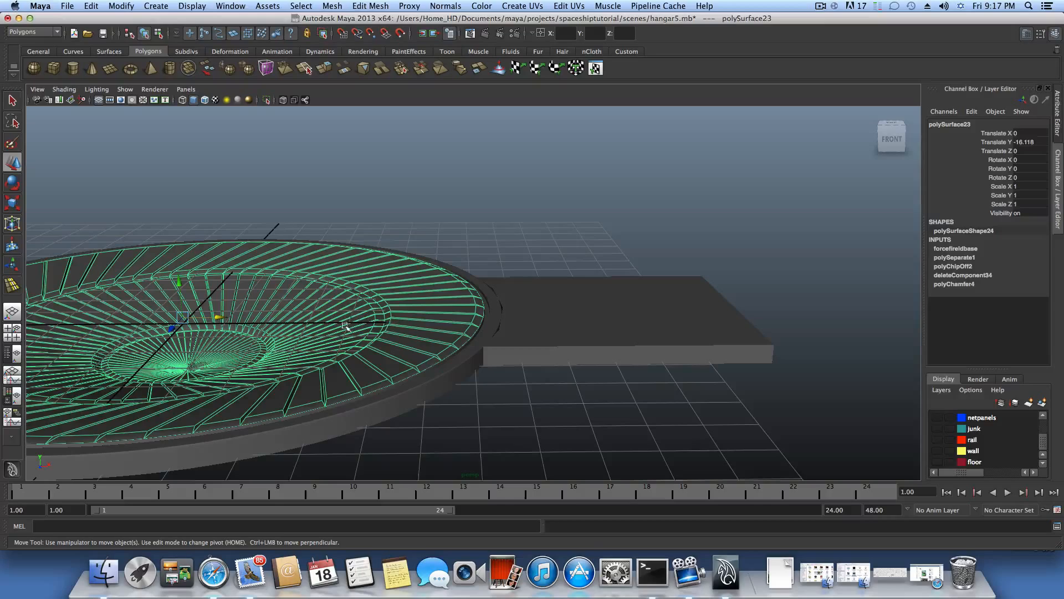
Add edge loops on either side of both side loops of the slab with the Duplicate Edge Loop Tool
mouse_move(478, 354)
alt+middle_down()
mouse_move(394, 358)
mouse_move(459, 348)
alt+middle_up()
click(470, 341)
alt+drag(459, 348, 468, 299)
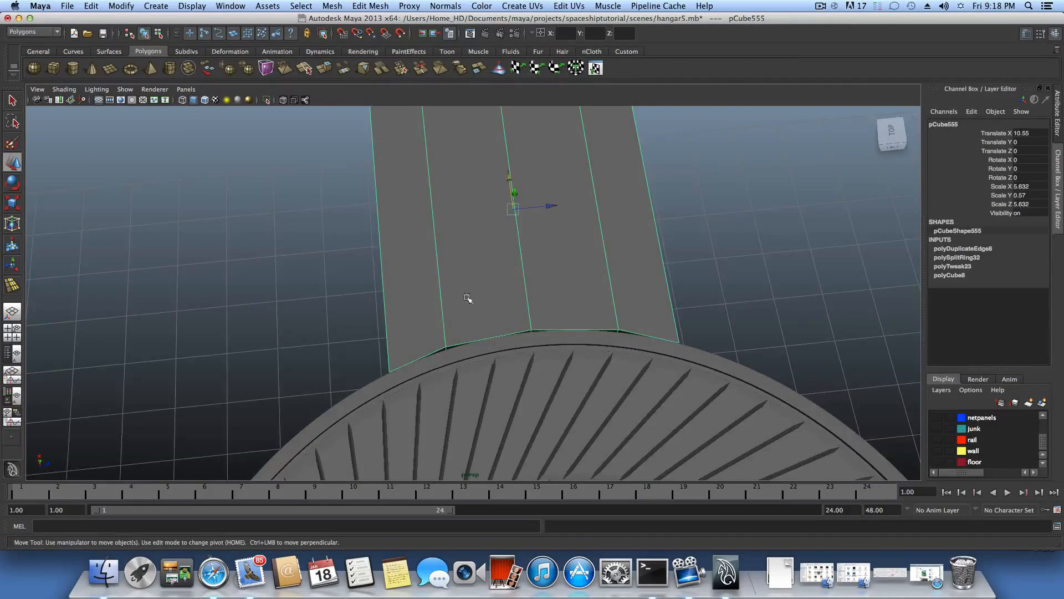
alt+middle_drag(467, 299, 469, 366)
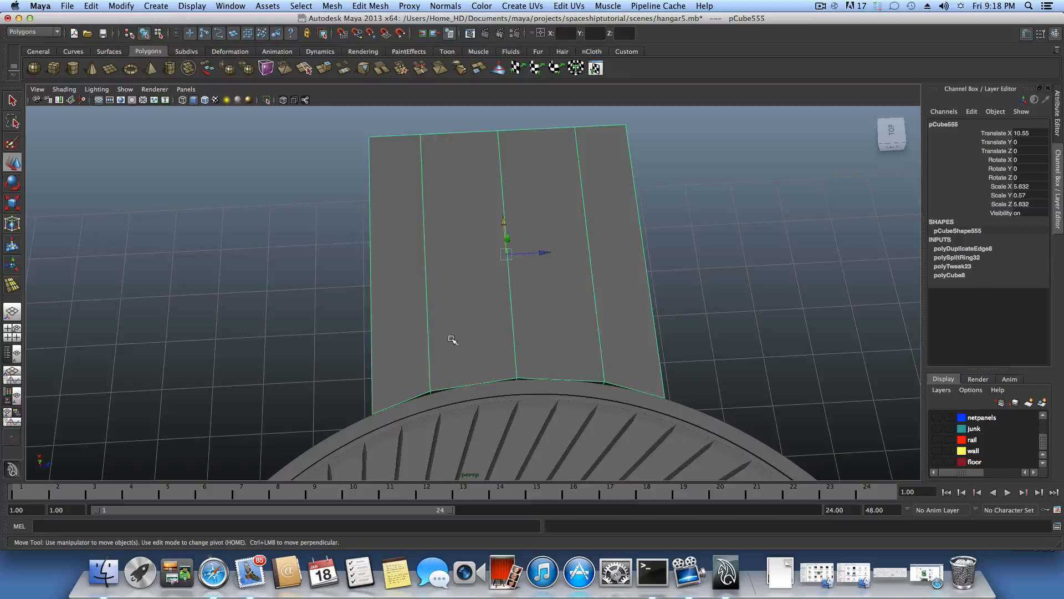
alt+drag(453, 340, 449, 342)
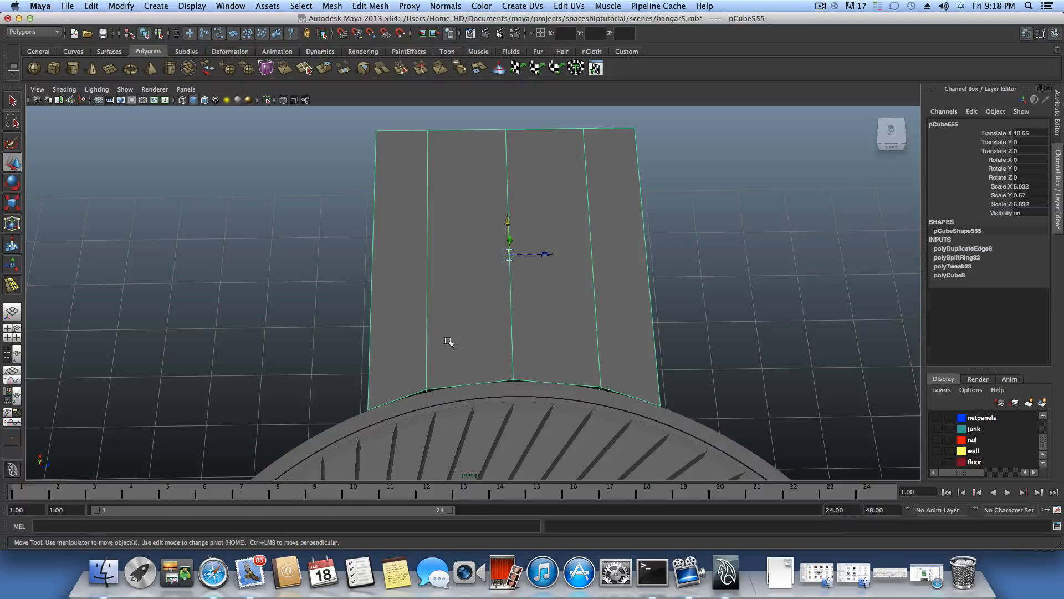
click(368, 7)
click(410, 126)
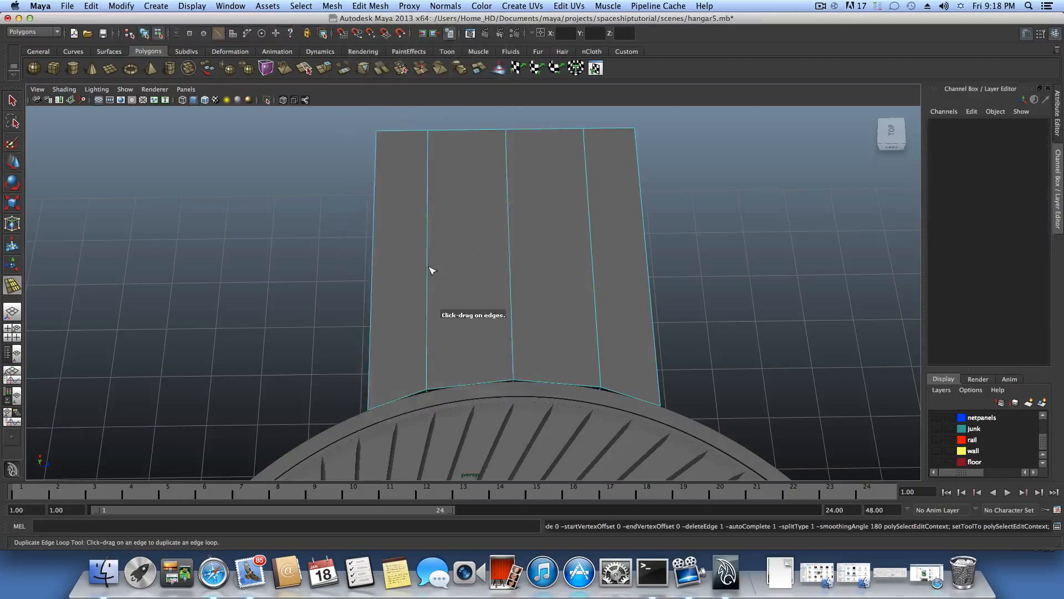
drag(430, 261, 431, 261)
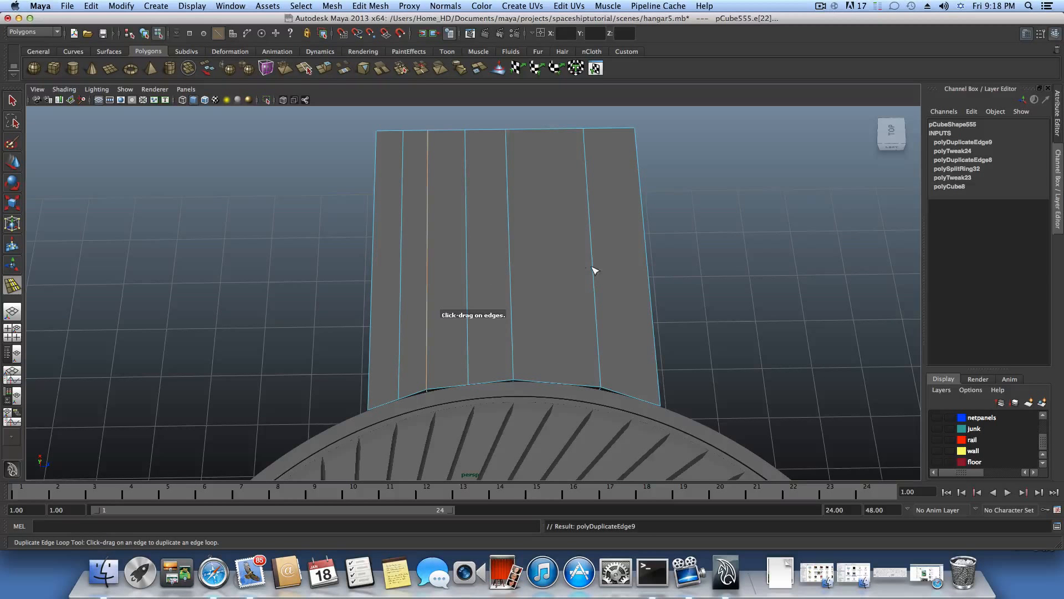
drag(594, 269, 594, 259)
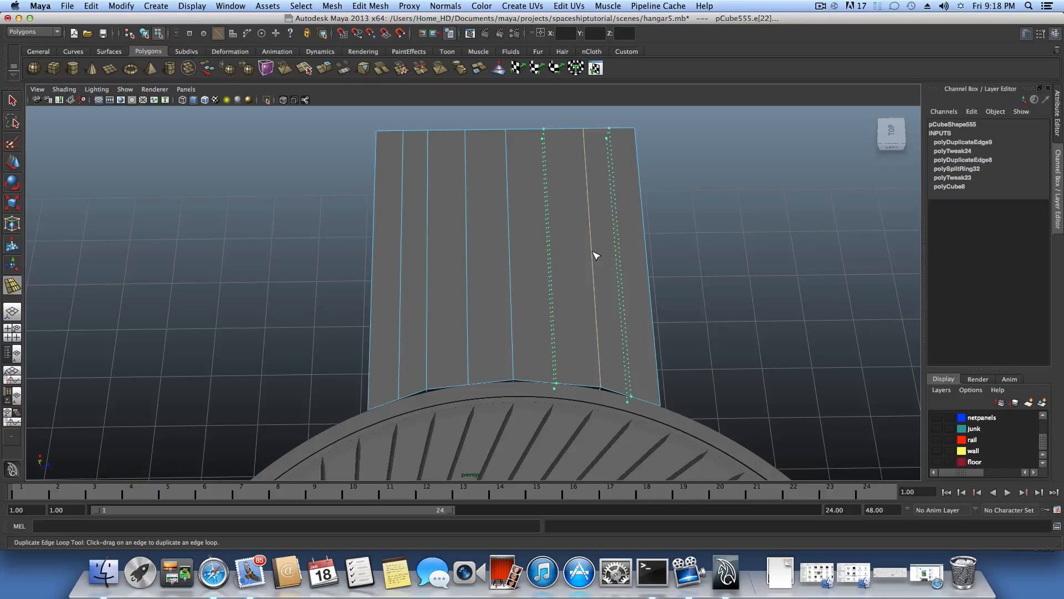
drag(595, 255, 593, 254)
Move the inner-edge vertices of the two original side loops to about X 7.51 and adjust the centre ones to follow the rim
alt+drag(597, 310, 447, 302)
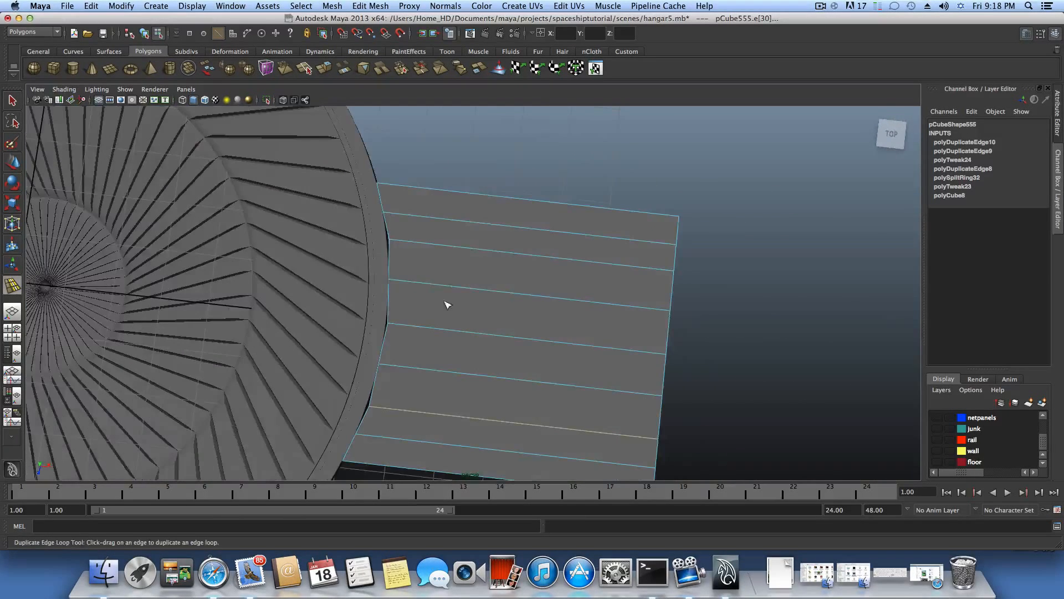
right_click(437, 265)
right_drag(436, 262, 376, 266)
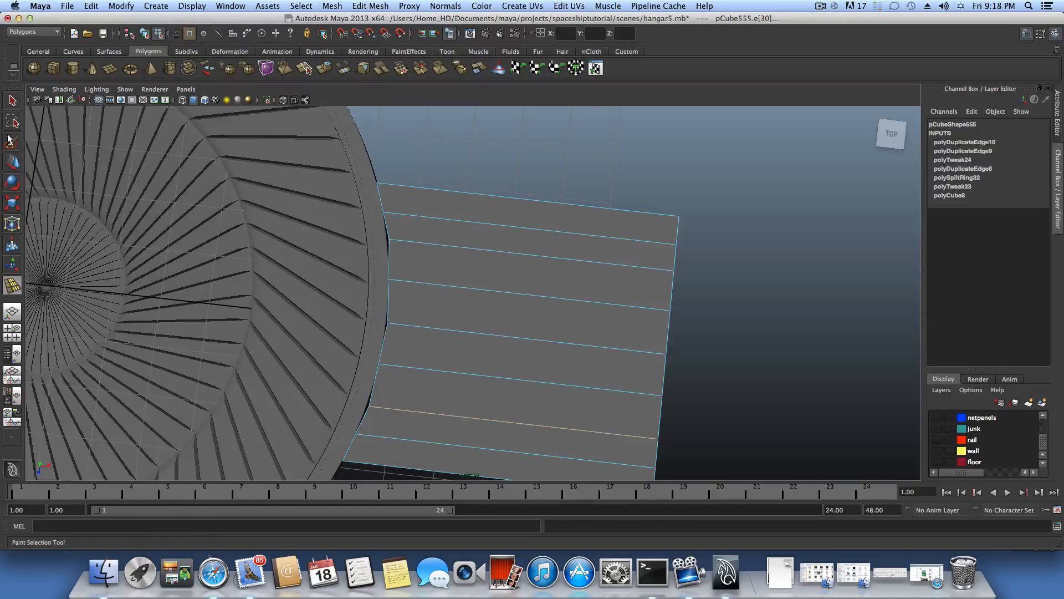
click(12, 162)
alt+drag(475, 316, 419, 252)
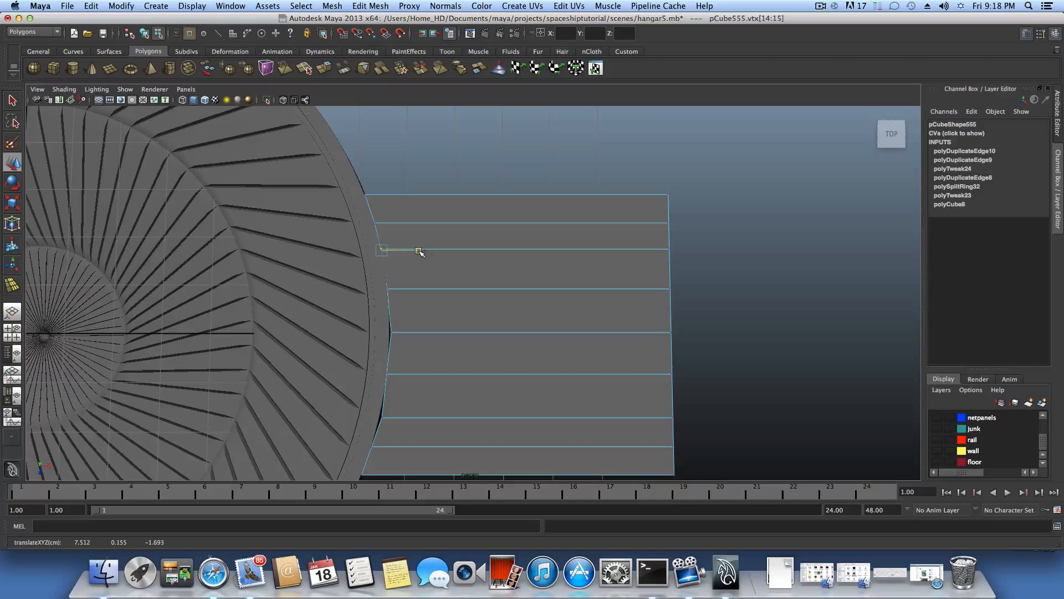
alt+middle_drag(405, 331, 444, 236)
click(402, 348)
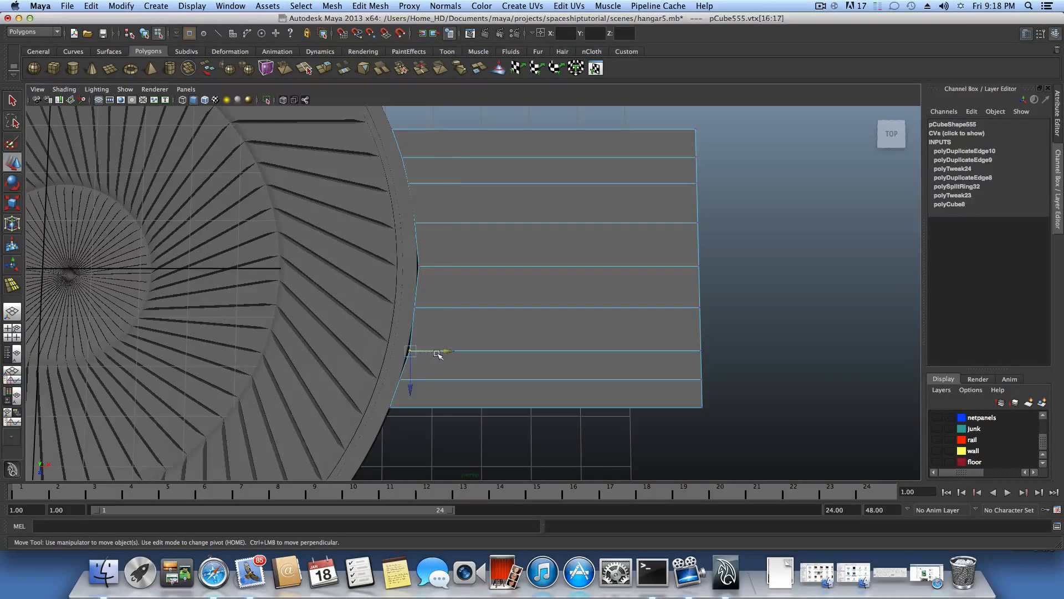
click(446, 350)
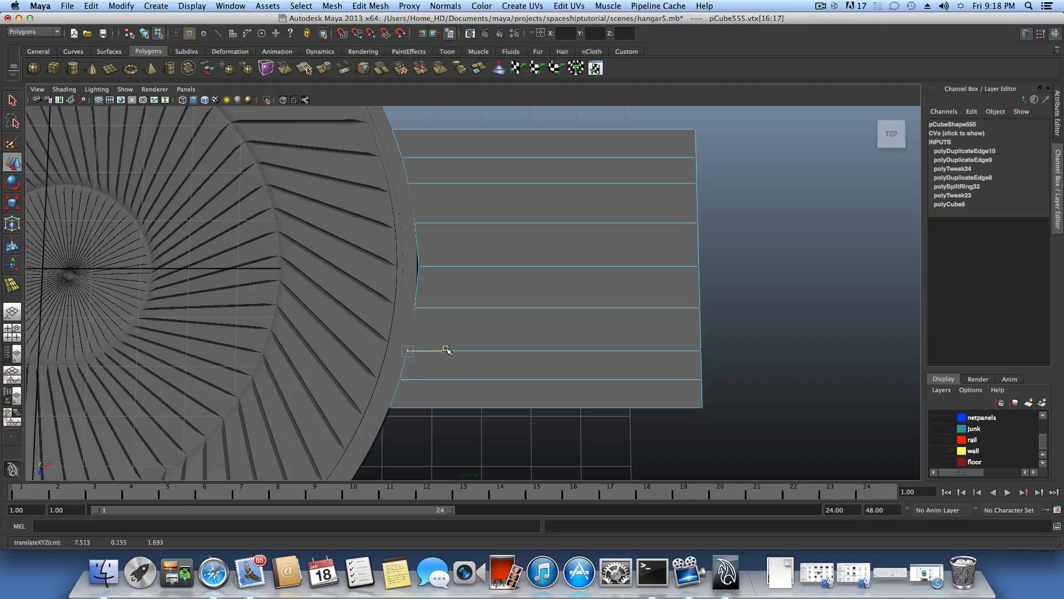
drag(406, 258, 487, 328)
Extrude all eight top faces of the slab together and scale the extrusion inward to 0.94 in X and Z
right_drag(531, 305, 529, 338)
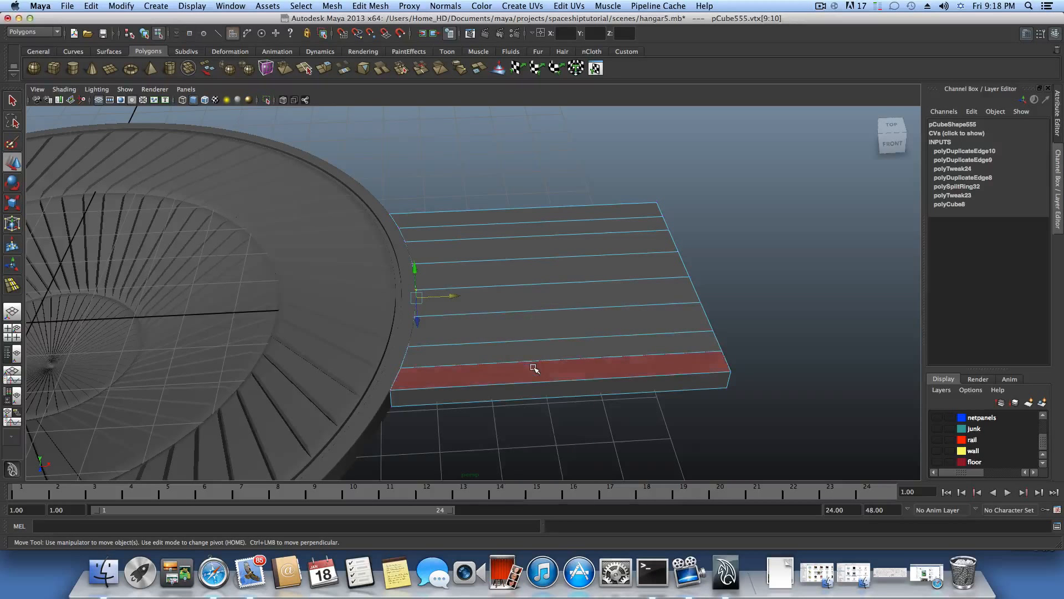
click(535, 370)
shift+click(518, 345)
shift+click(509, 325)
shift+click(493, 303)
shift+click(482, 277)
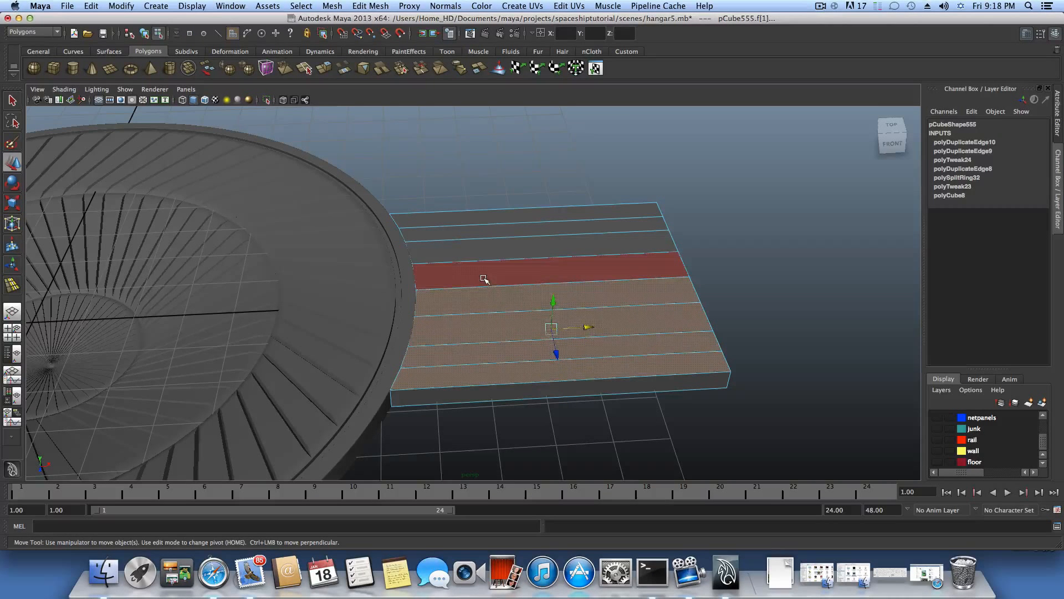
shift+click(475, 251)
shift+click(464, 233)
shift+click(465, 220)
alt+drag(593, 305, 564, 300)
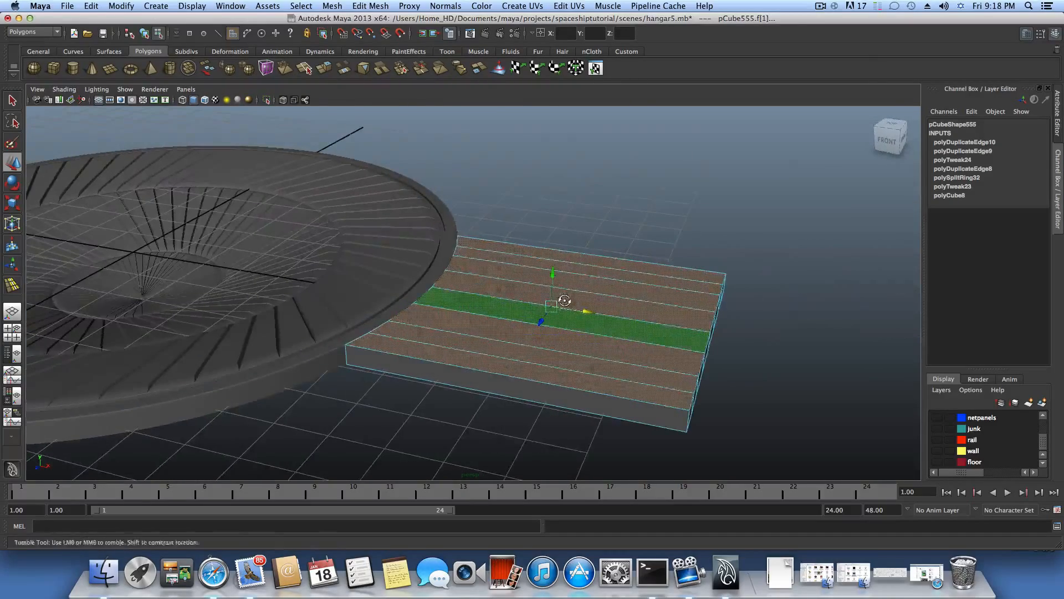
click(325, 67)
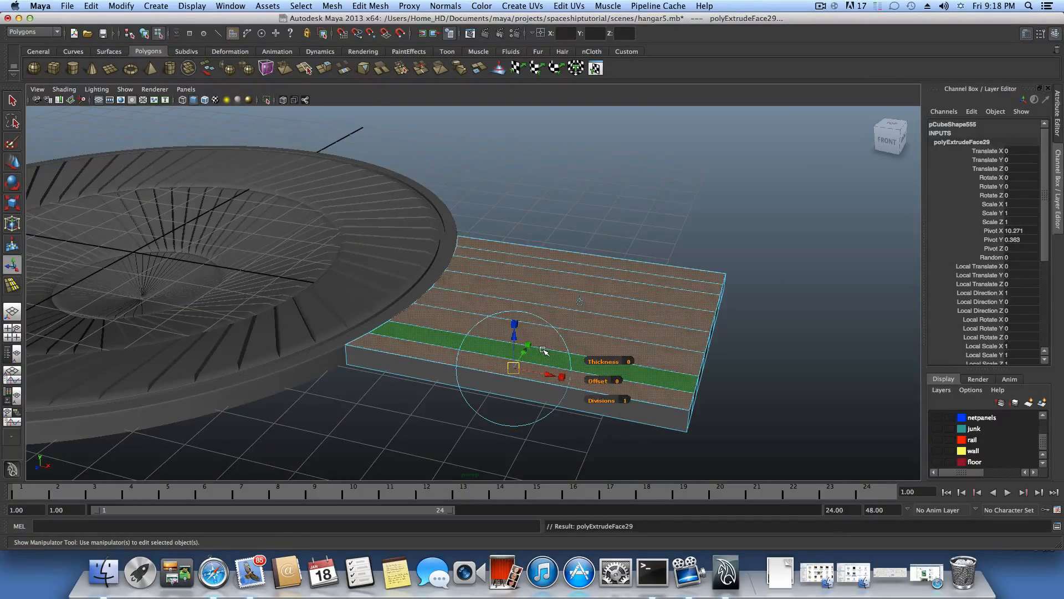
alt+drag(542, 347, 561, 273)
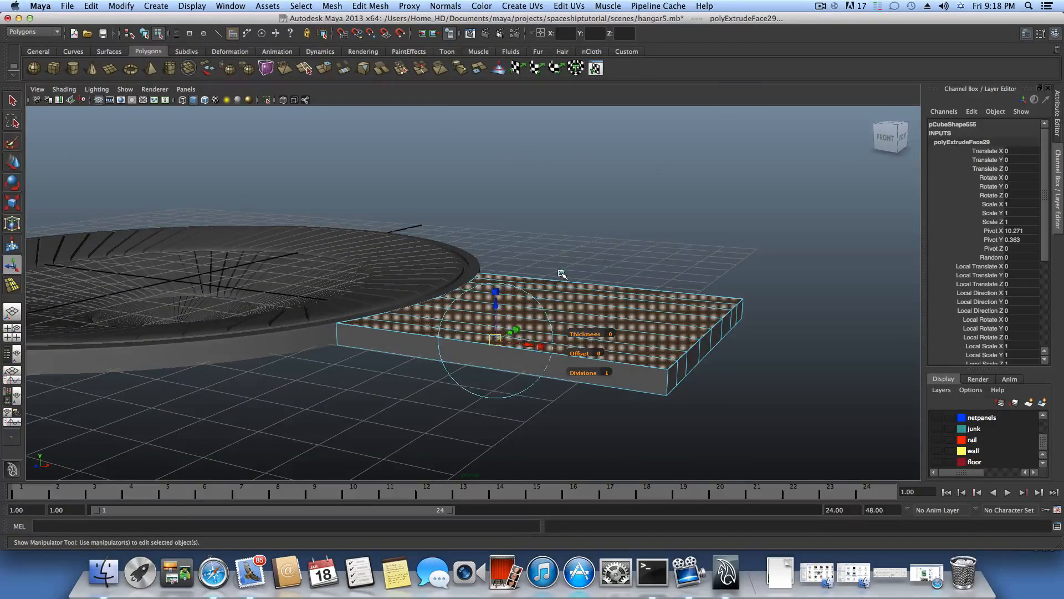
click(562, 274)
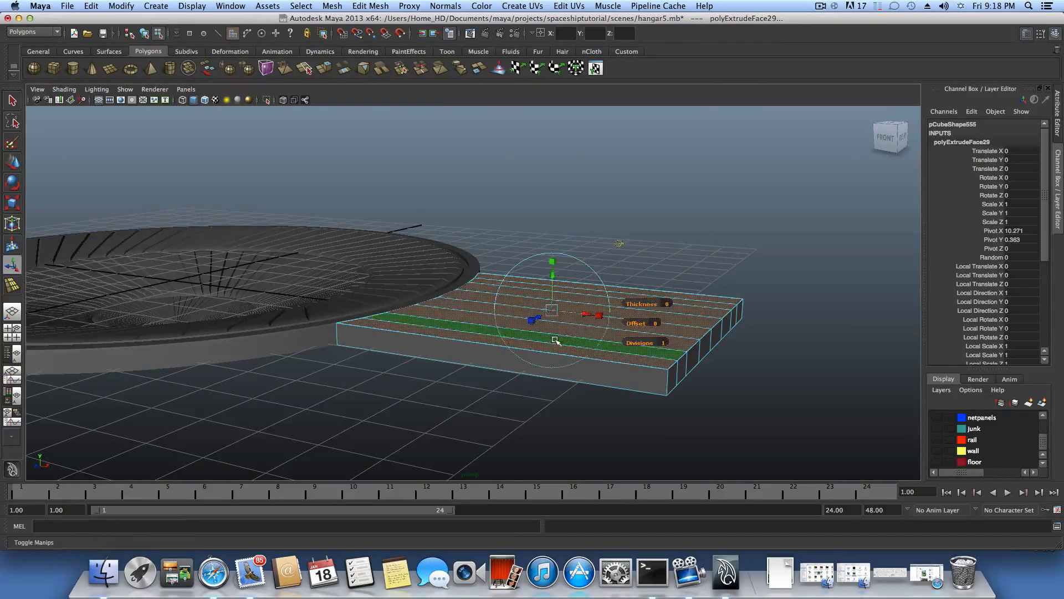
click(552, 260)
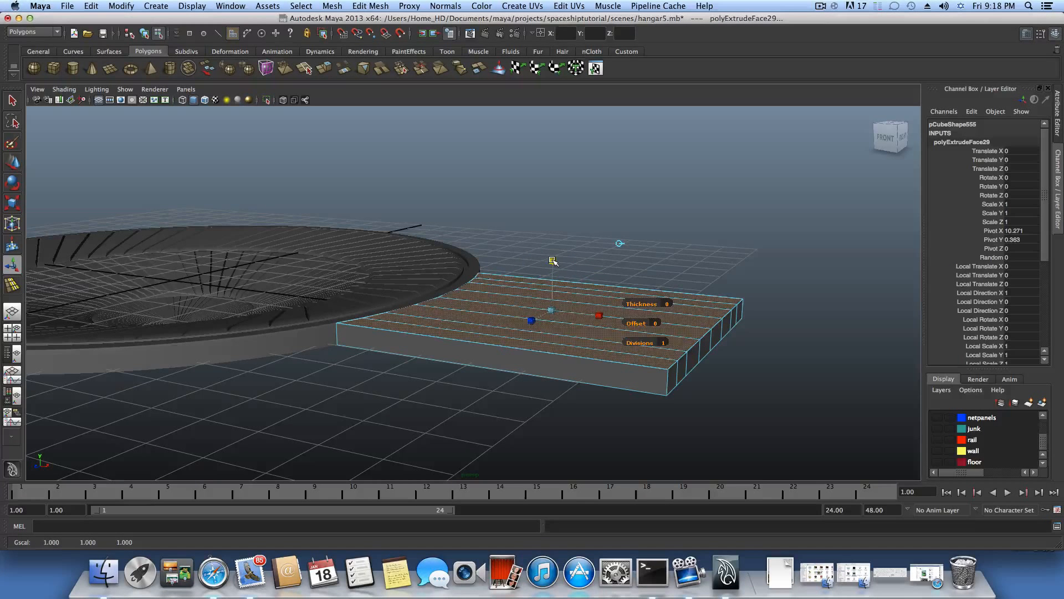
drag(553, 261, 472, 352)
Extrude the slab's inset top faces up 0.044 and extrude them again, scaling the new extrusion outward to 1.049 in X and Z
click(323, 70)
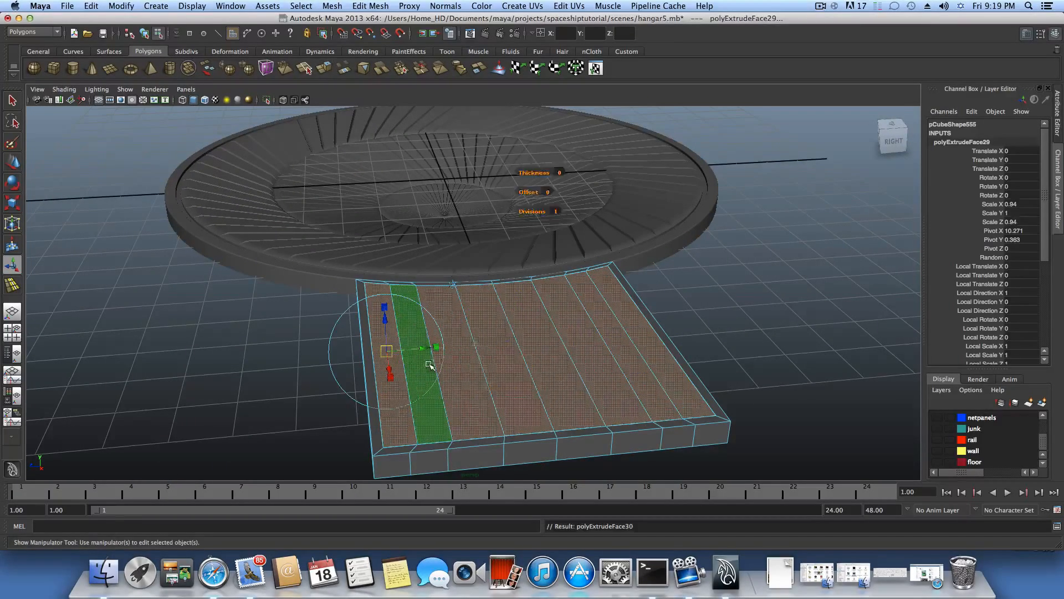
drag(384, 320, 414, 336)
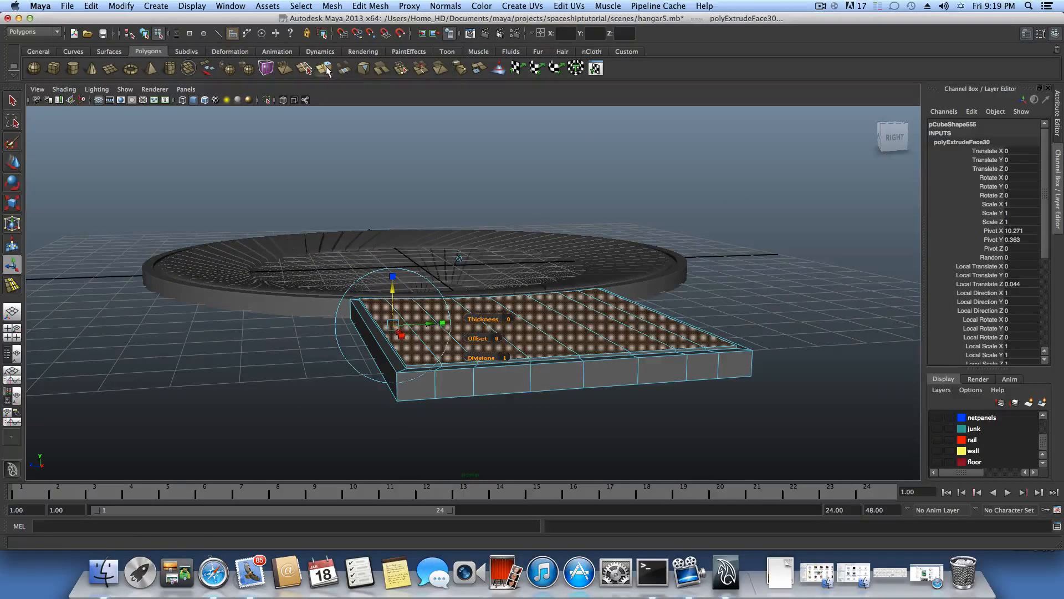
click(326, 68)
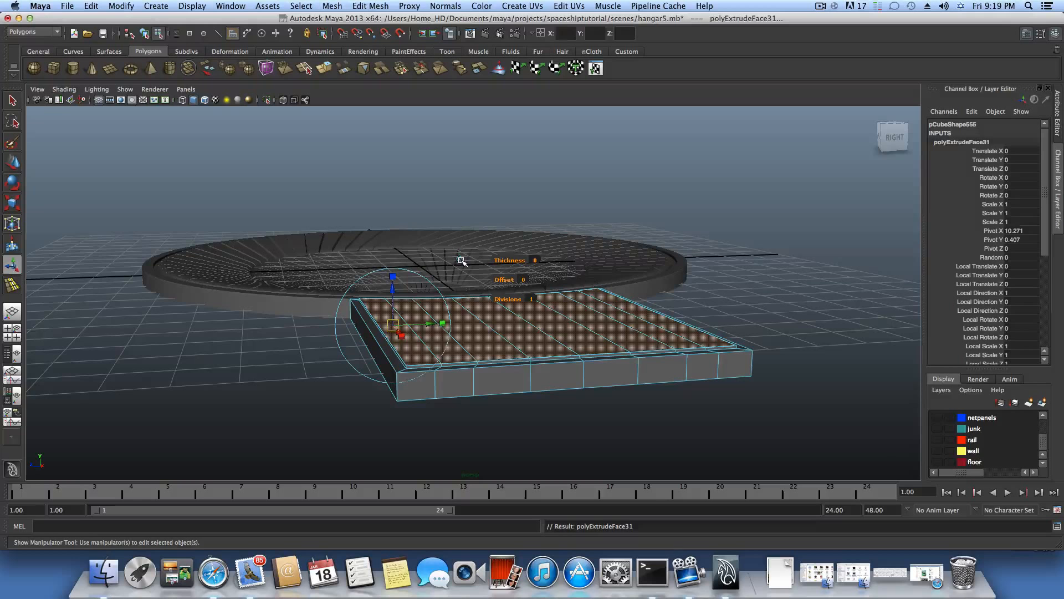
click(460, 259)
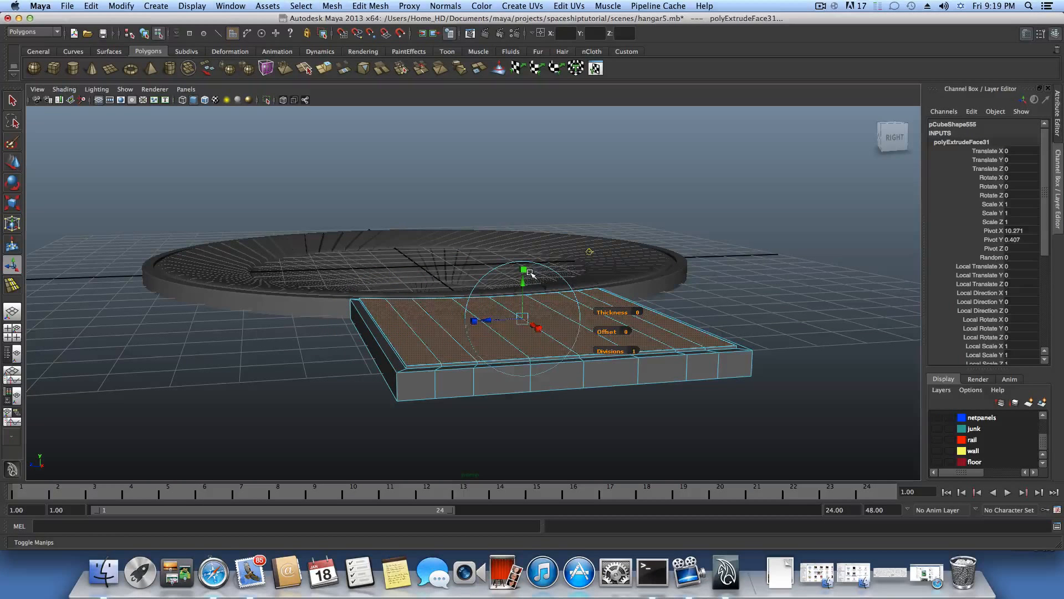
drag(525, 270, 524, 266)
alt+drag(478, 314, 577, 313)
alt+right_drag(577, 314, 649, 320)
alt+middle_drag(648, 319, 517, 350)
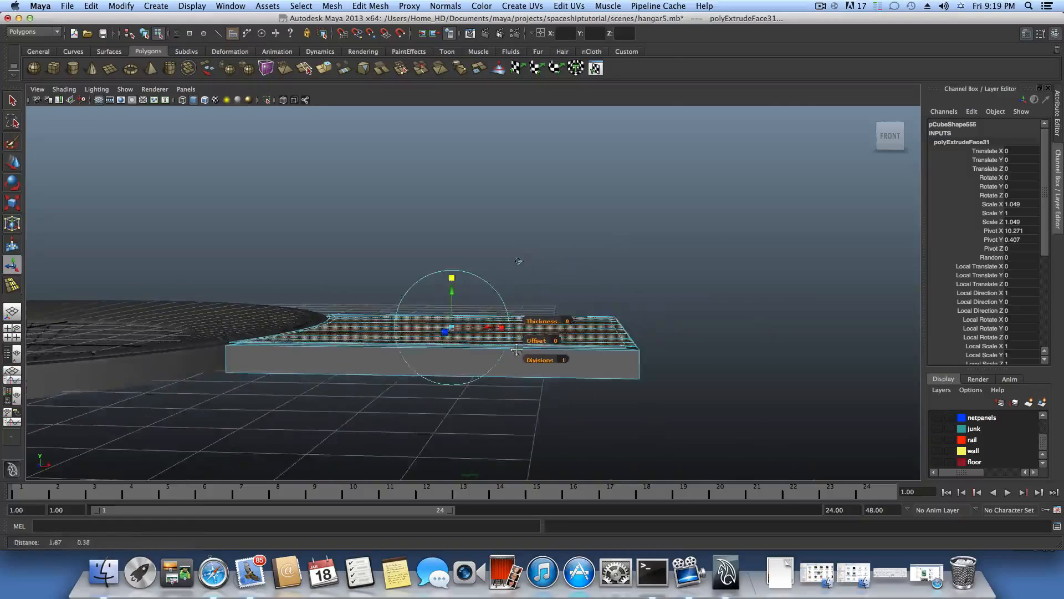
alt+drag(517, 350, 608, 377)
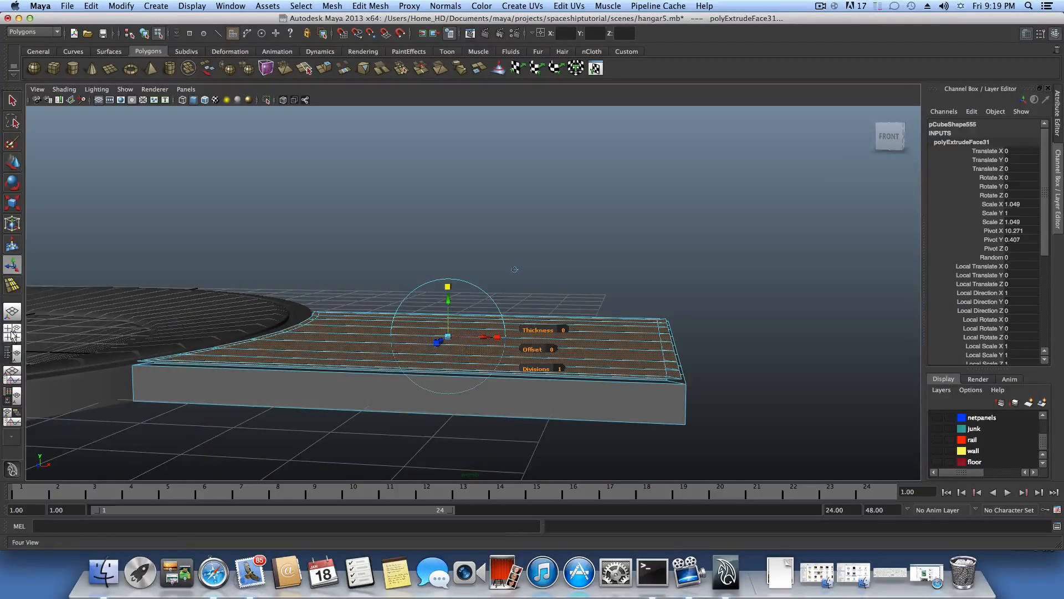
Check the extrusion against the slab outline in a top view and scale it out to 1.066 in X and Z
click(12, 333)
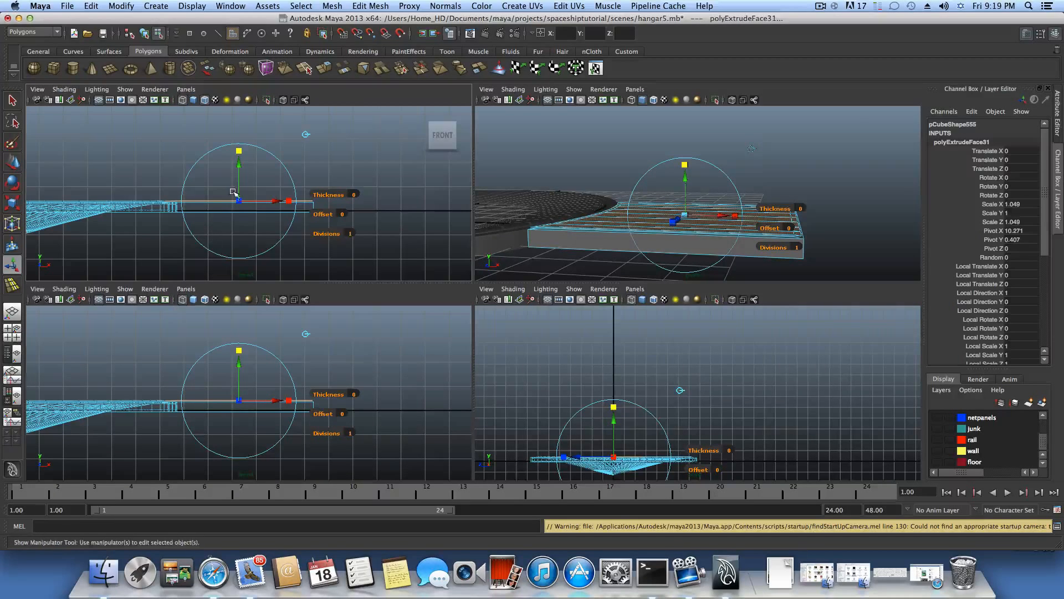
mouse_move(396, 166)
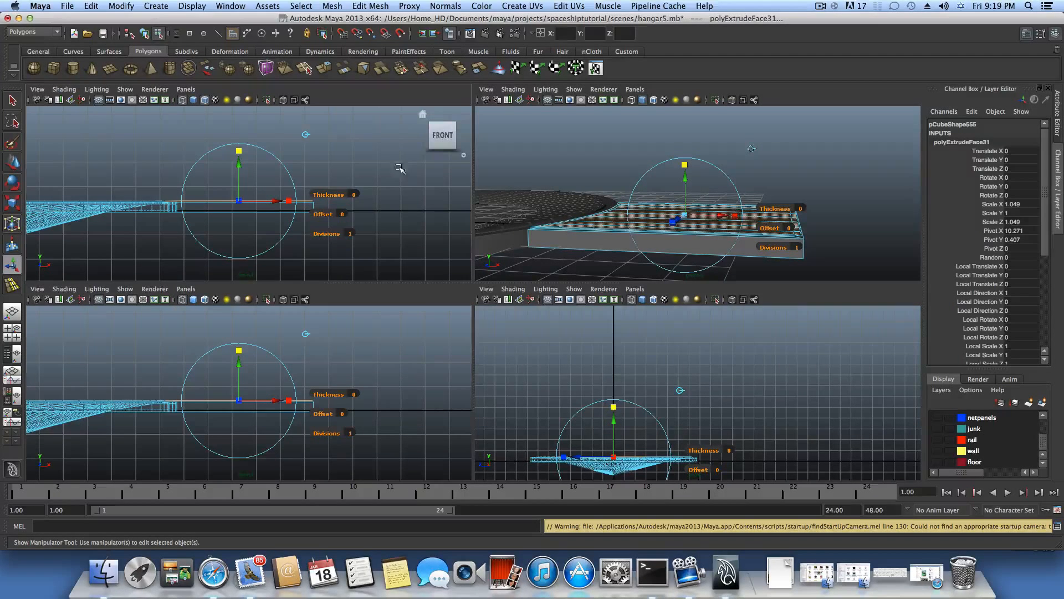
click(444, 124)
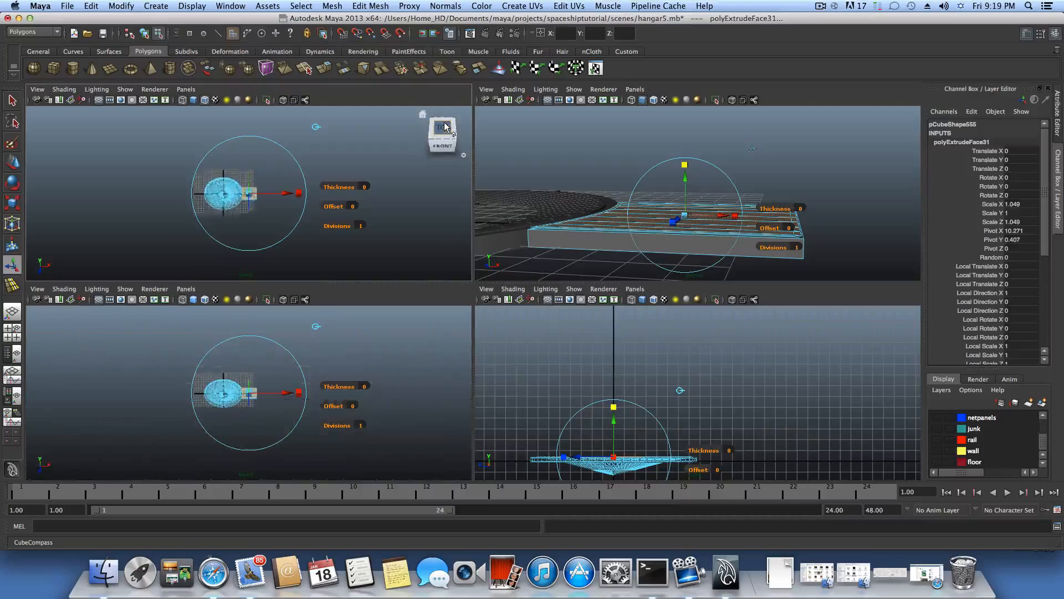
click(445, 126)
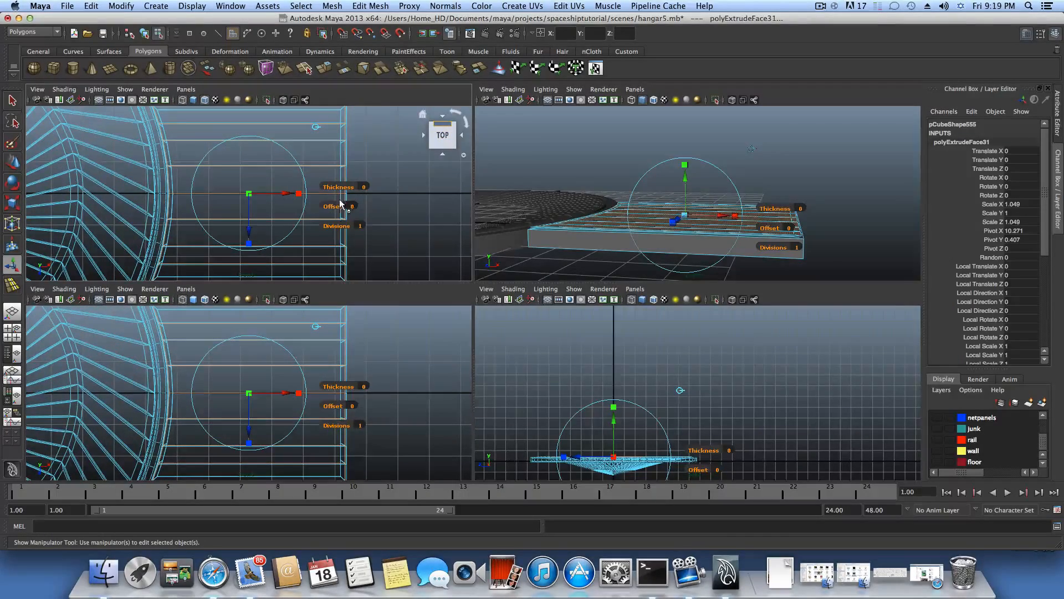
key(space)
scroll(501, 259, down, 3)
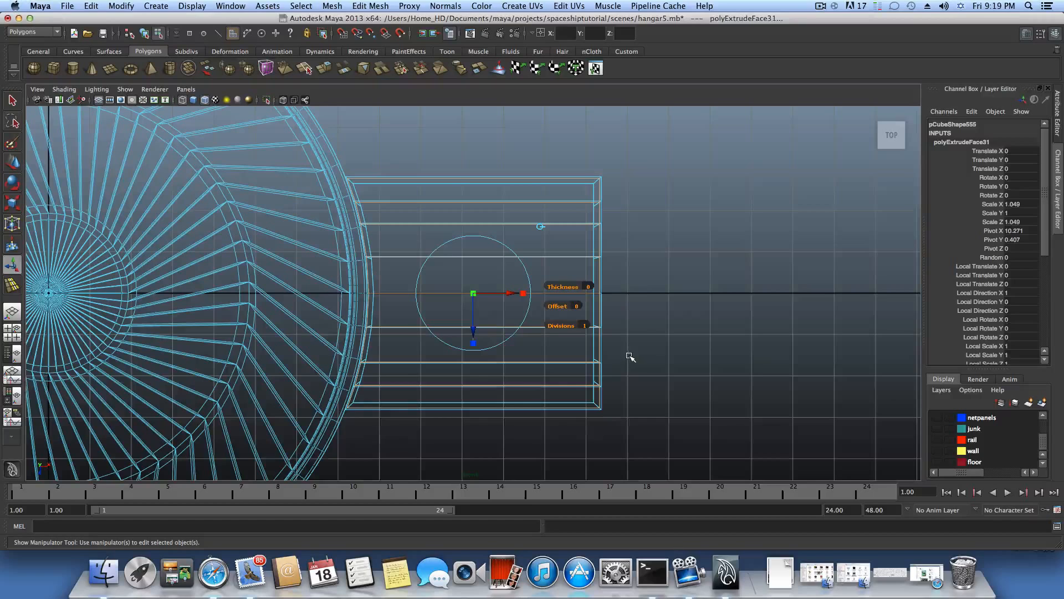
scroll(630, 356, up, 1)
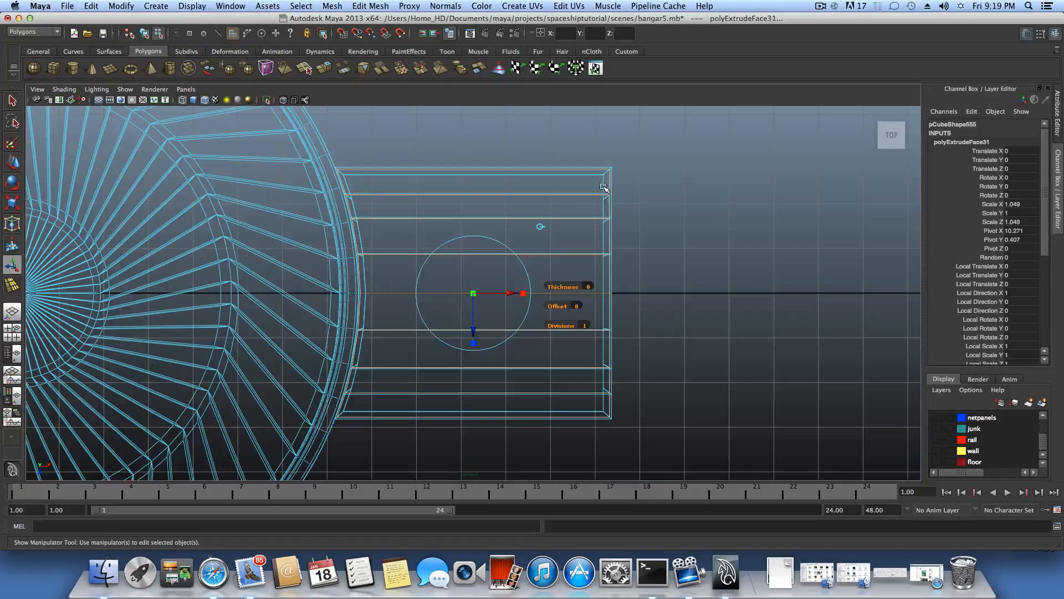
click(472, 293)
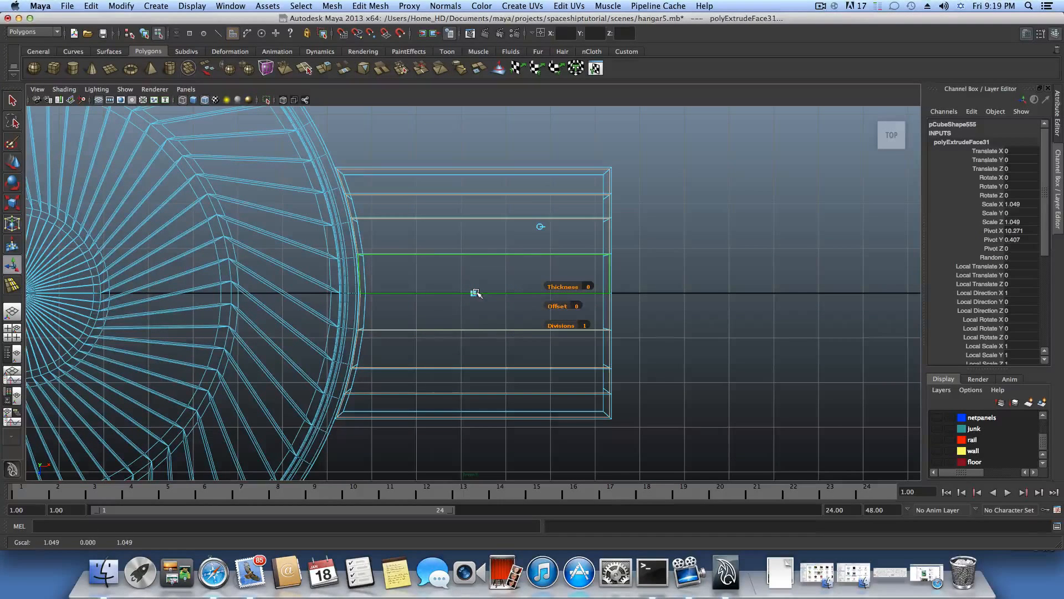
drag(476, 291, 474, 293)
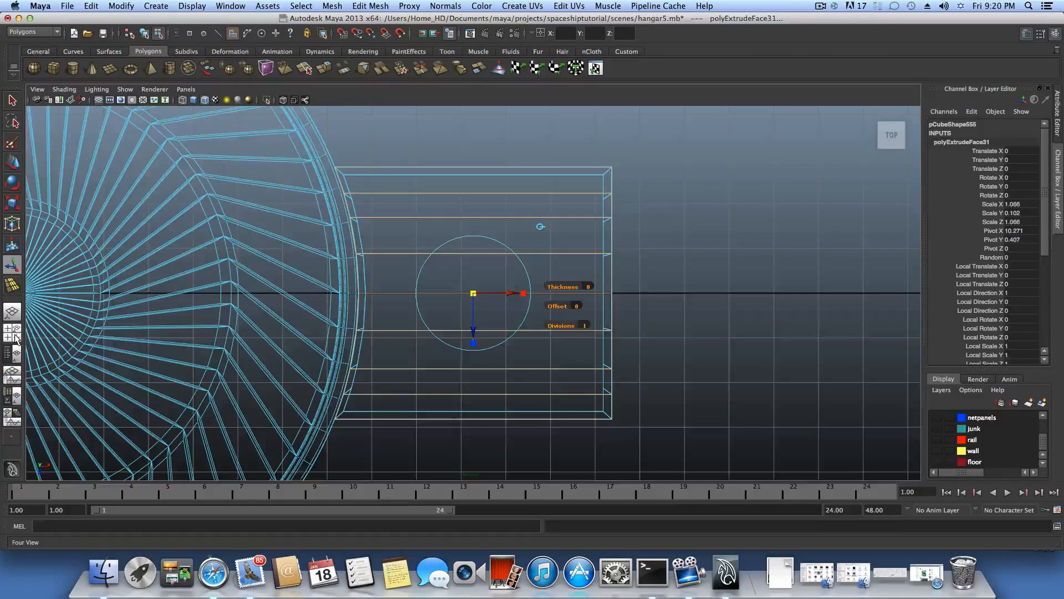
click(9, 331)
key(space)
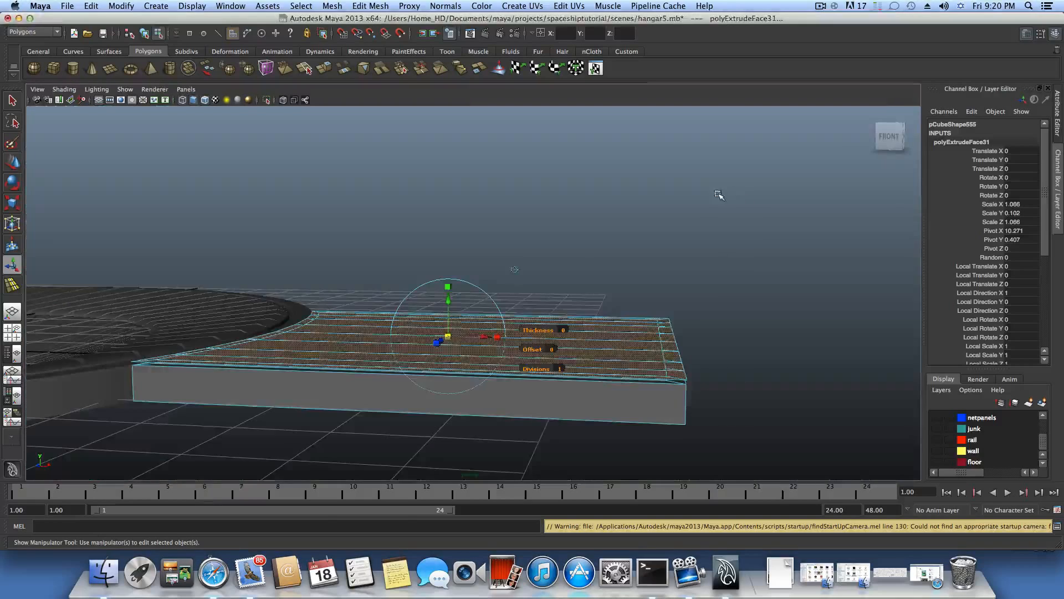
Extrude the top faces up slightly, extrude them again by 0.431 to form an upper block, and return to object mode
click(325, 68)
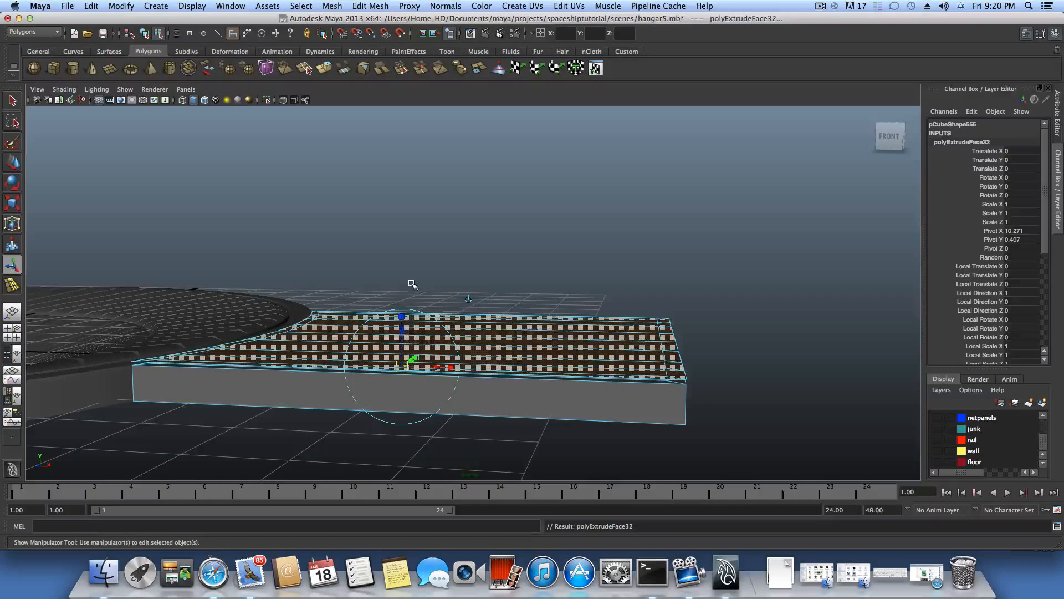
drag(403, 332, 399, 289)
click(325, 69)
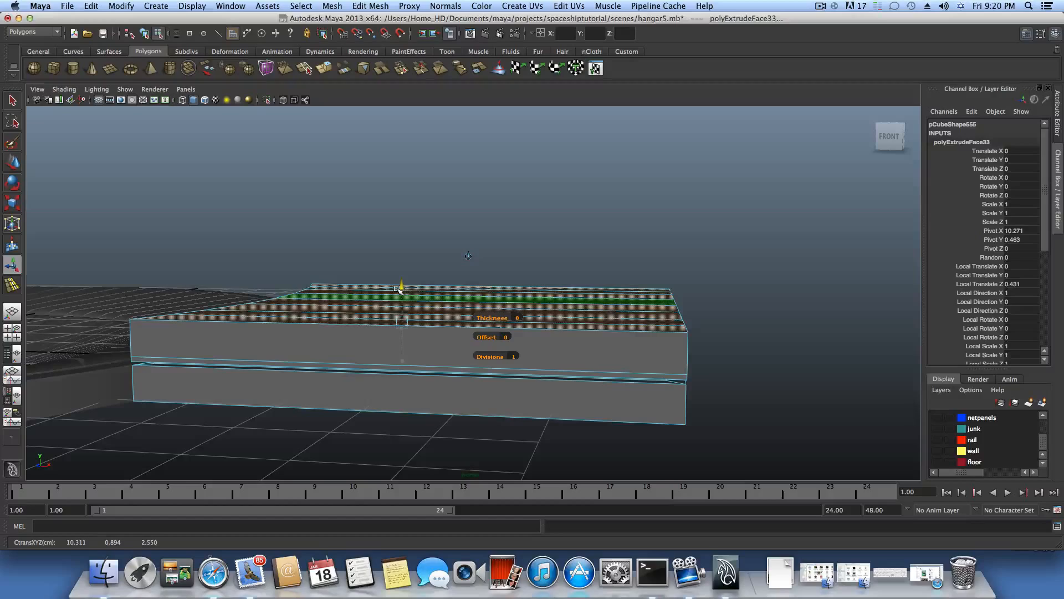
alt+drag(363, 349, 384, 367)
alt+middle_drag(384, 367, 425, 356)
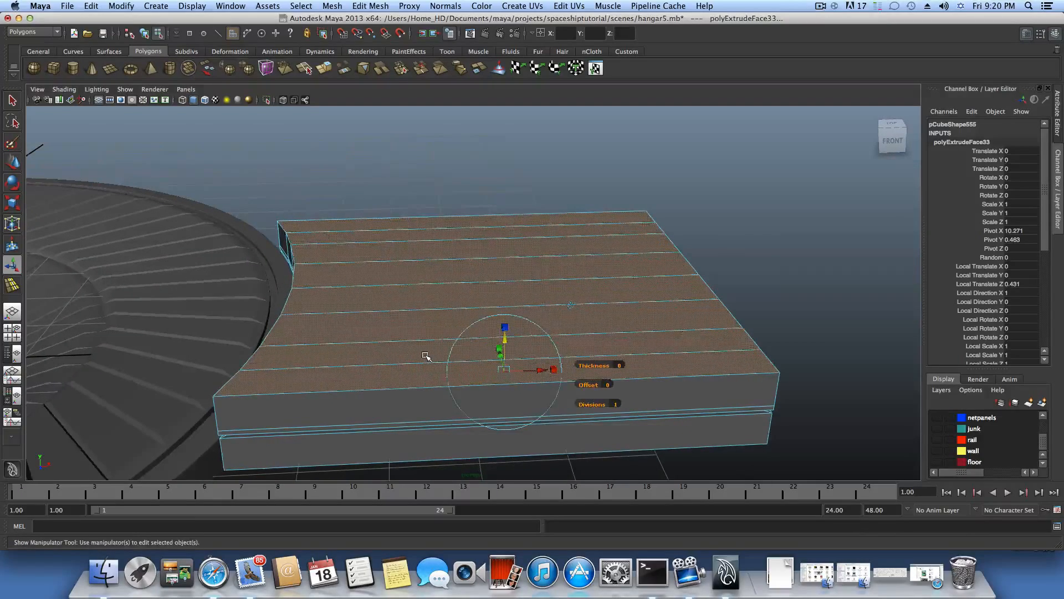
key(F8)
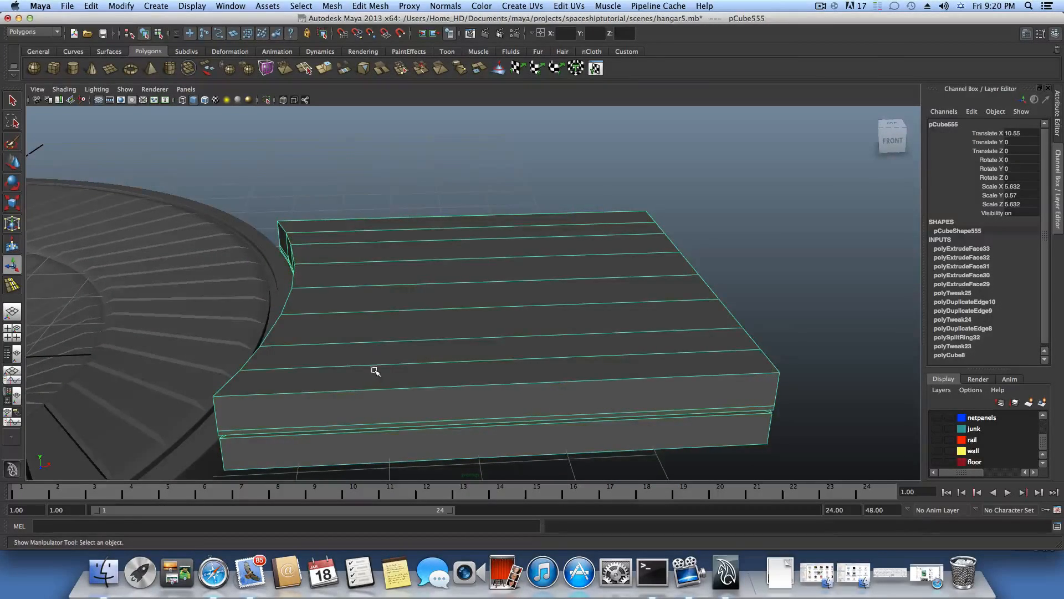
Select the upper block's top inner-edge vertices and move them along X away from the rim to slope the inner side
alt+drag(376, 371, 402, 340)
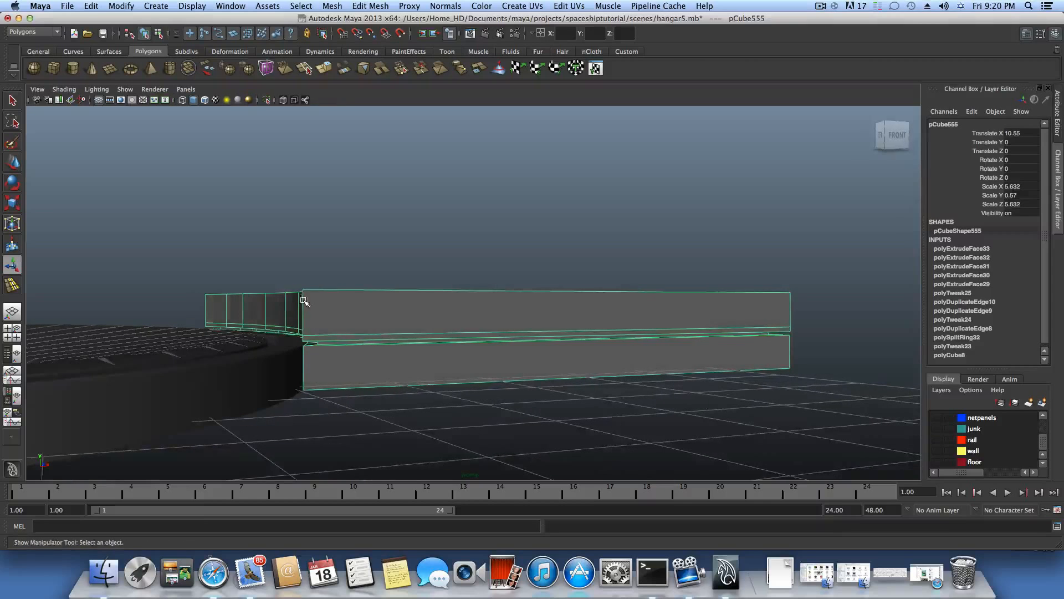
right_drag(303, 300, 280, 303)
alt+drag(281, 302, 211, 279)
drag(317, 310, 318, 310)
mouse_move(318, 310)
alt+mouse_down()
mouse_move(309, 316)
mouse_move(314, 297)
alt+mouse_up()
key(w)
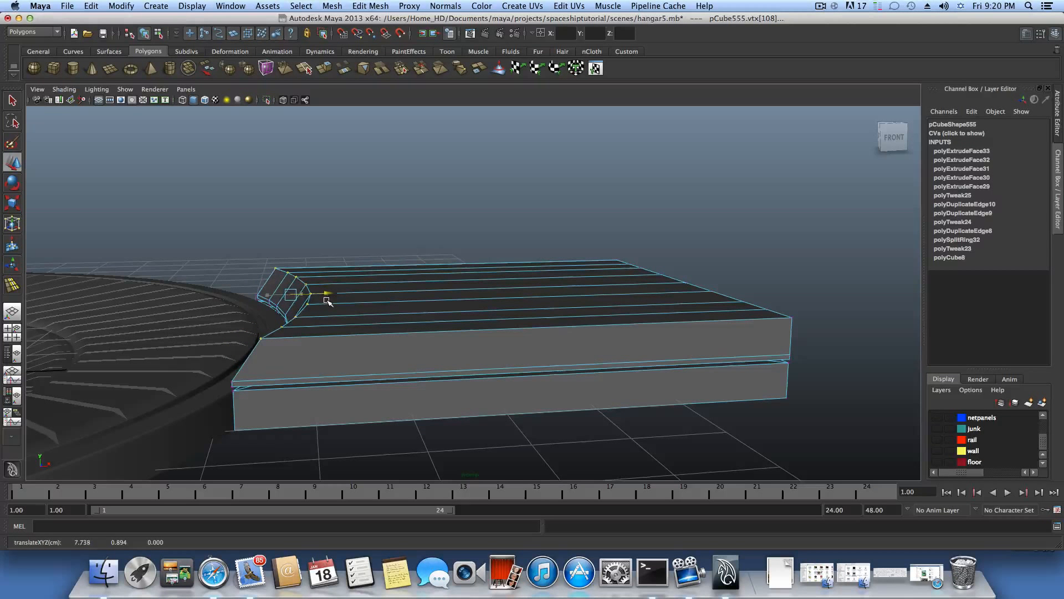
alt+drag(333, 300, 408, 330)
alt+middle_click(320, 321)
alt+drag(396, 347, 335, 384)
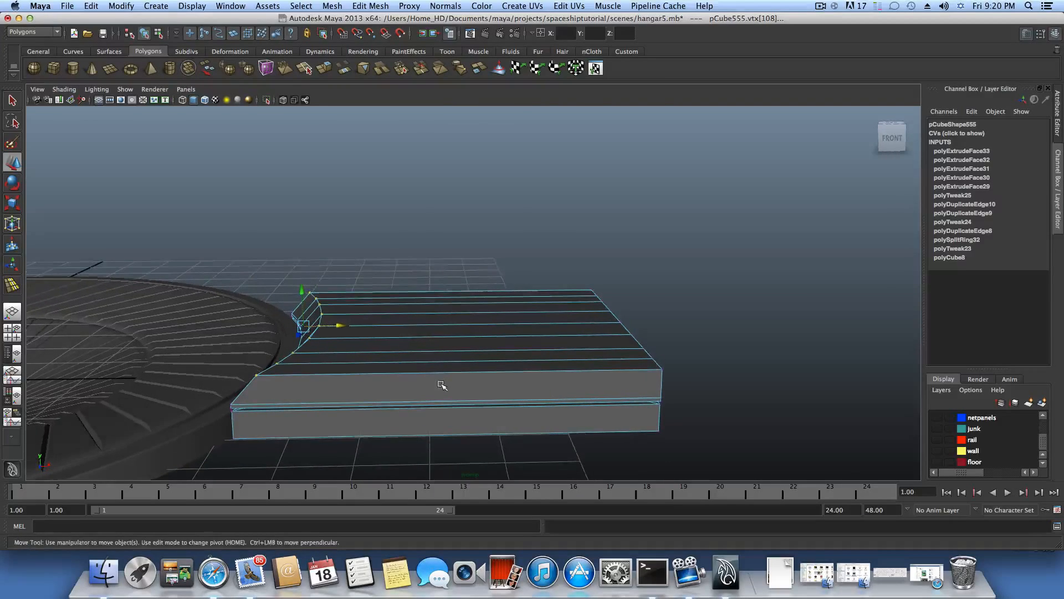
alt+drag(442, 384, 518, 366)
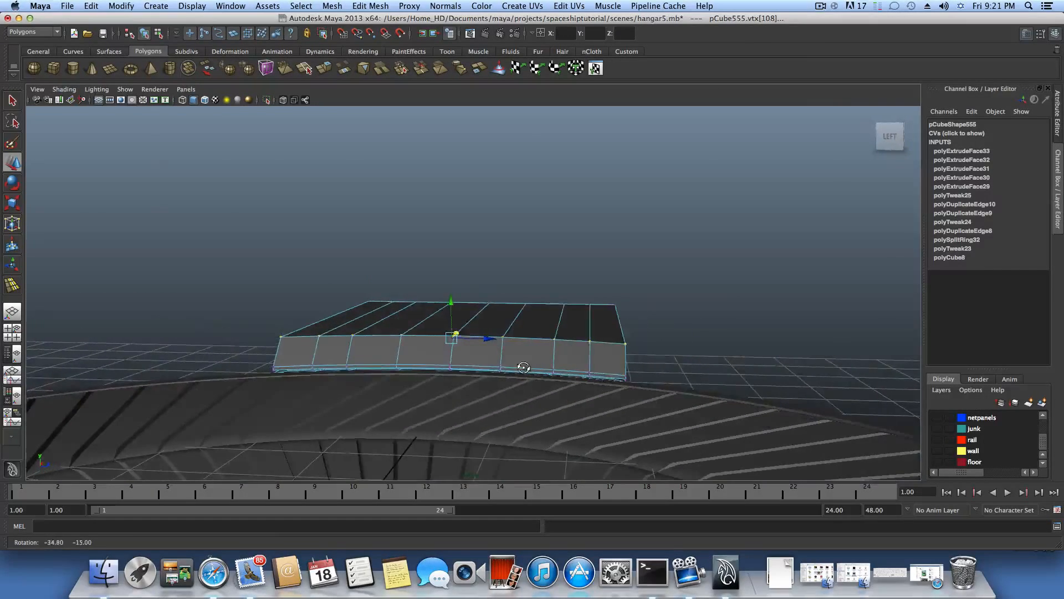
Extrude the two centre faces of the sloped inner side together by 0.301, and extrude them a second time toward the rim
right_drag(463, 349, 469, 359)
click(468, 359)
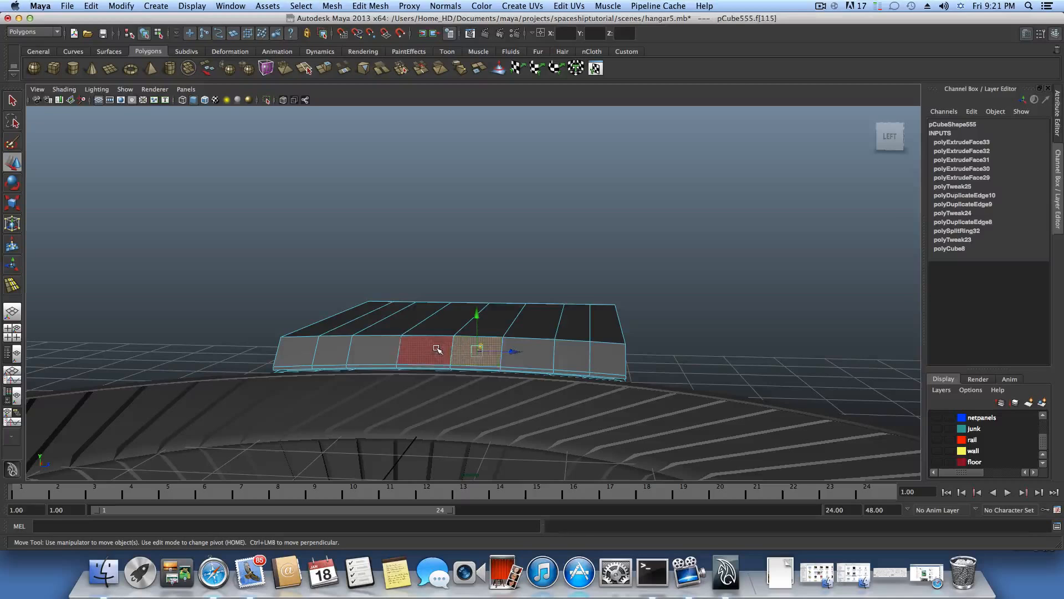
shift+click(437, 348)
alt+drag(466, 351, 408, 371)
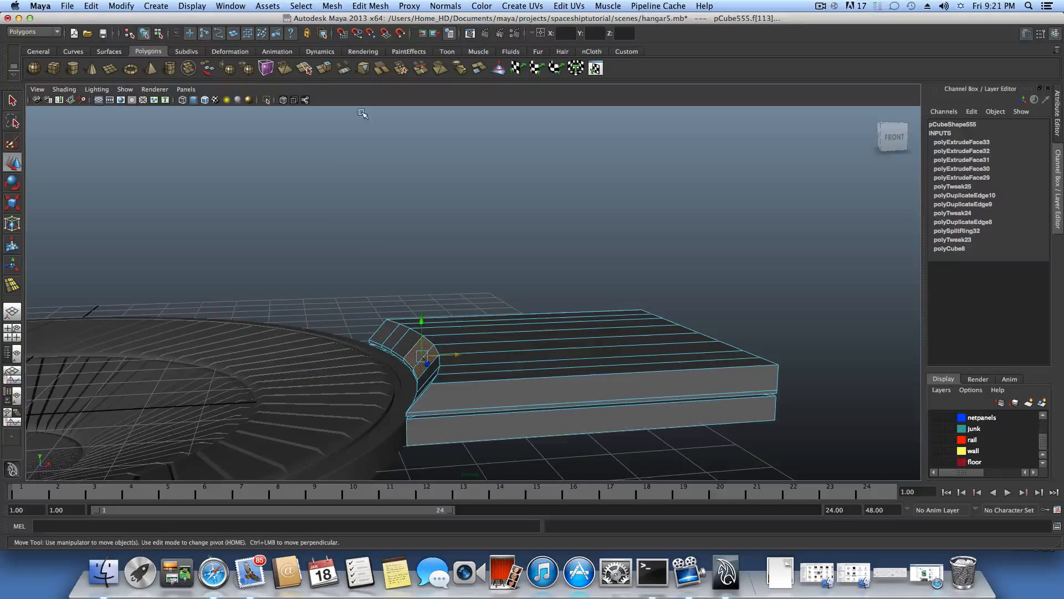
click(324, 69)
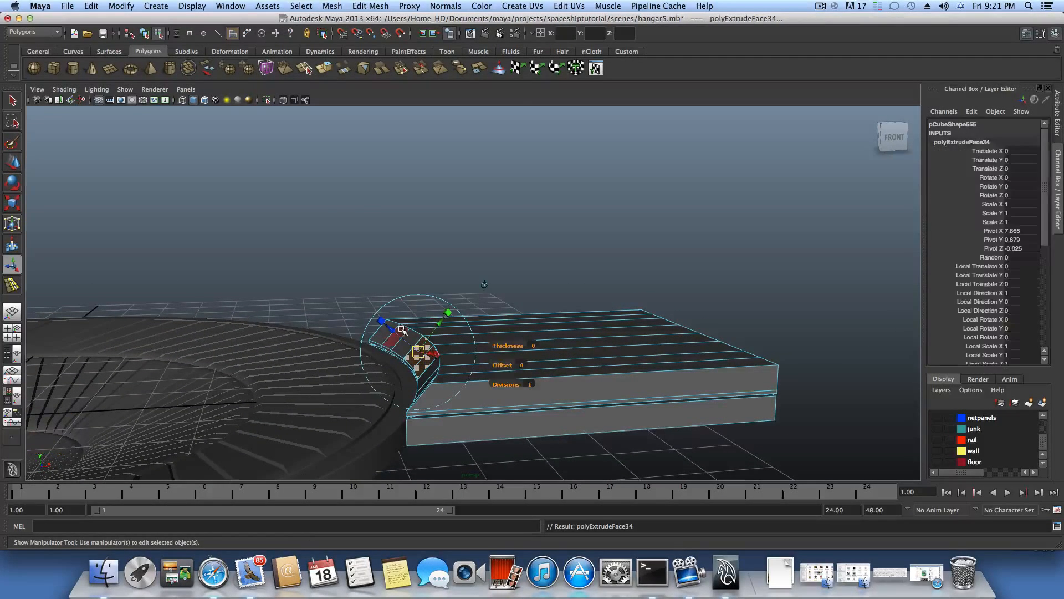
drag(392, 328, 390, 329)
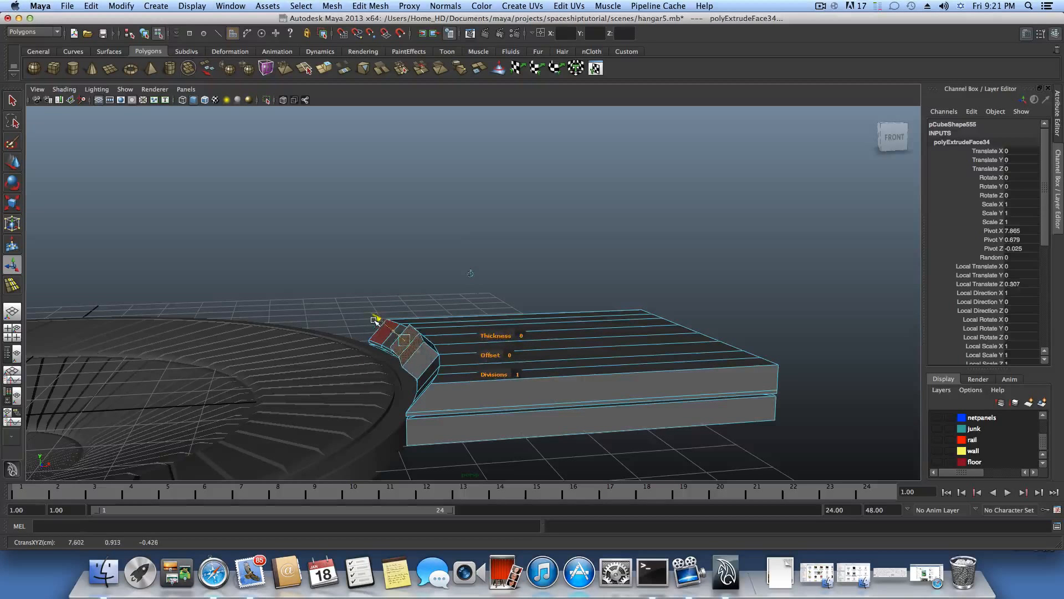
click(367, 6)
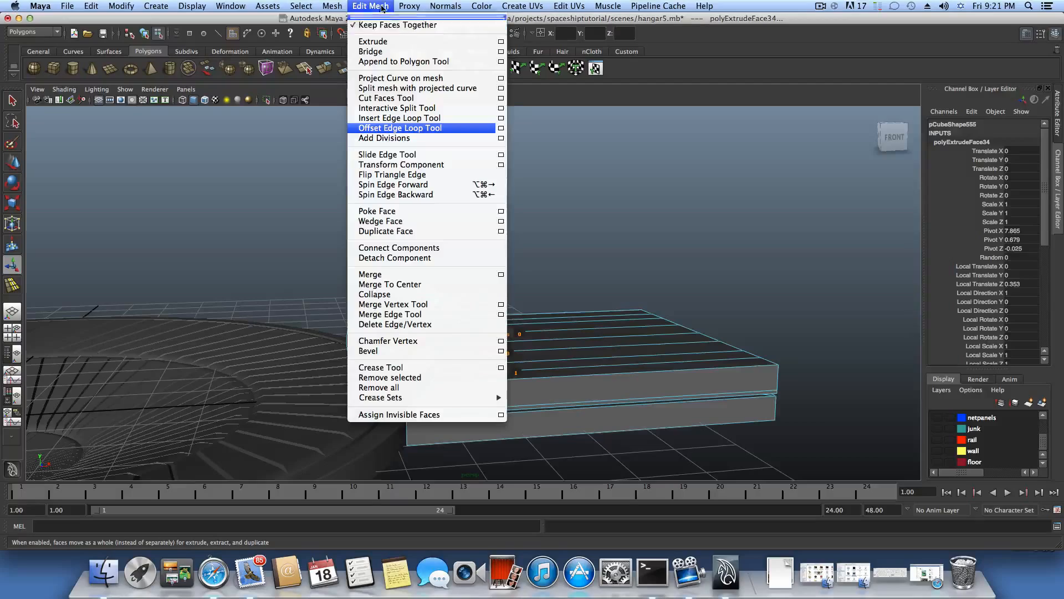
click(380, 4)
alt+drag(439, 315, 385, 315)
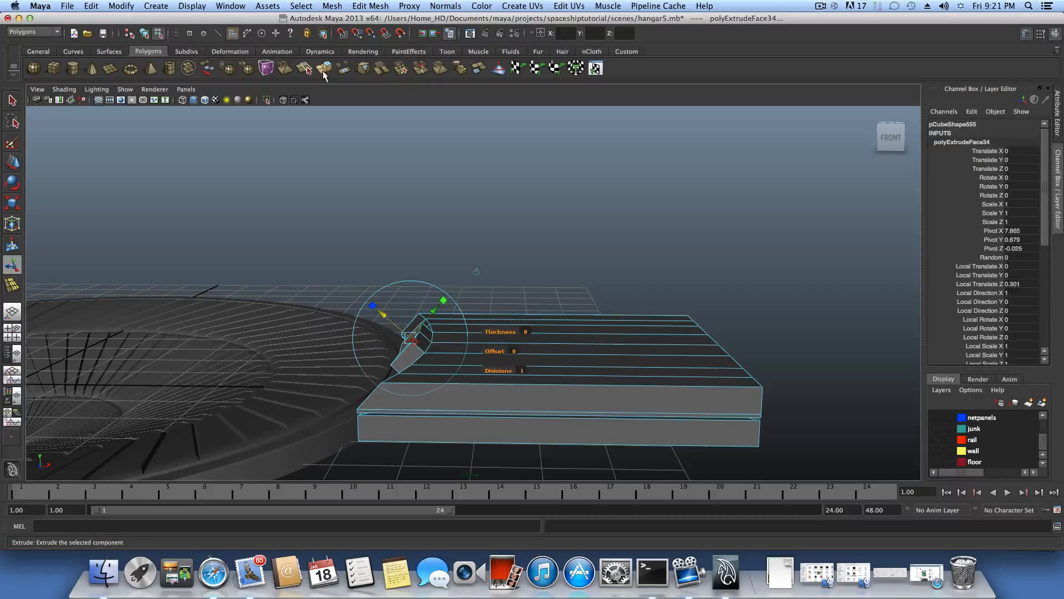
click(323, 71)
drag(382, 312, 373, 309)
Select the faces at both ends of the outermost centre extrusion and extrude them sideways 0.832 into two arms
alt+drag(415, 374, 292, 373)
click(408, 350)
shift+click(545, 352)
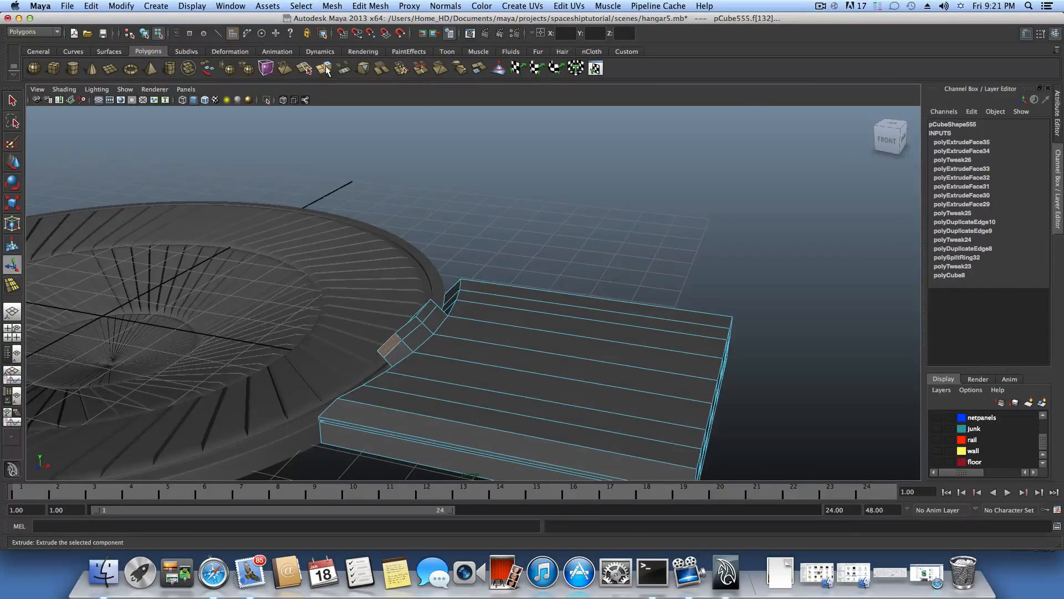
click(324, 68)
alt+drag(369, 399, 475, 336)
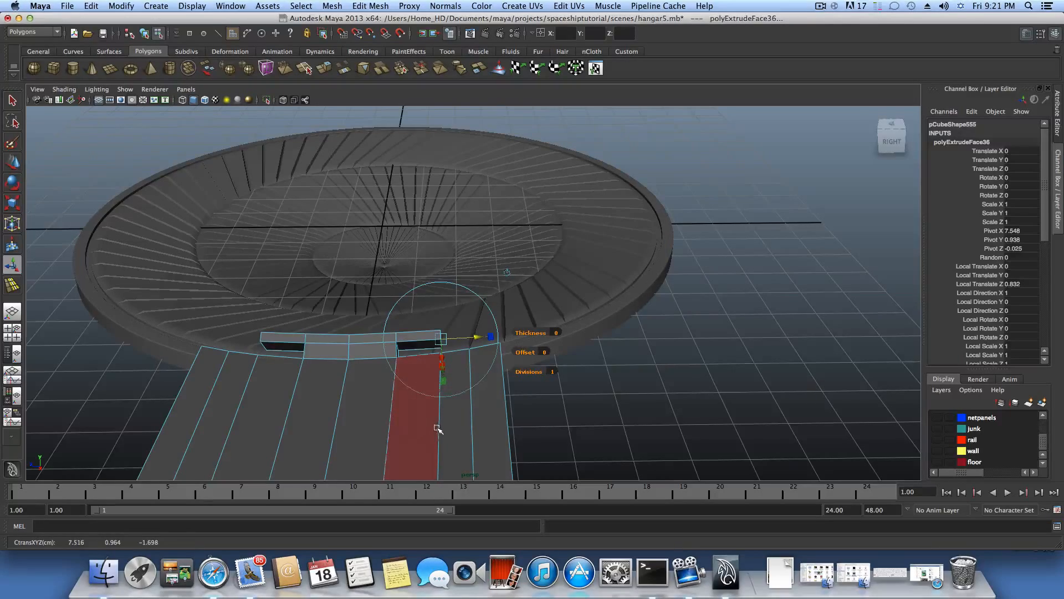
alt+drag(438, 428, 546, 427)
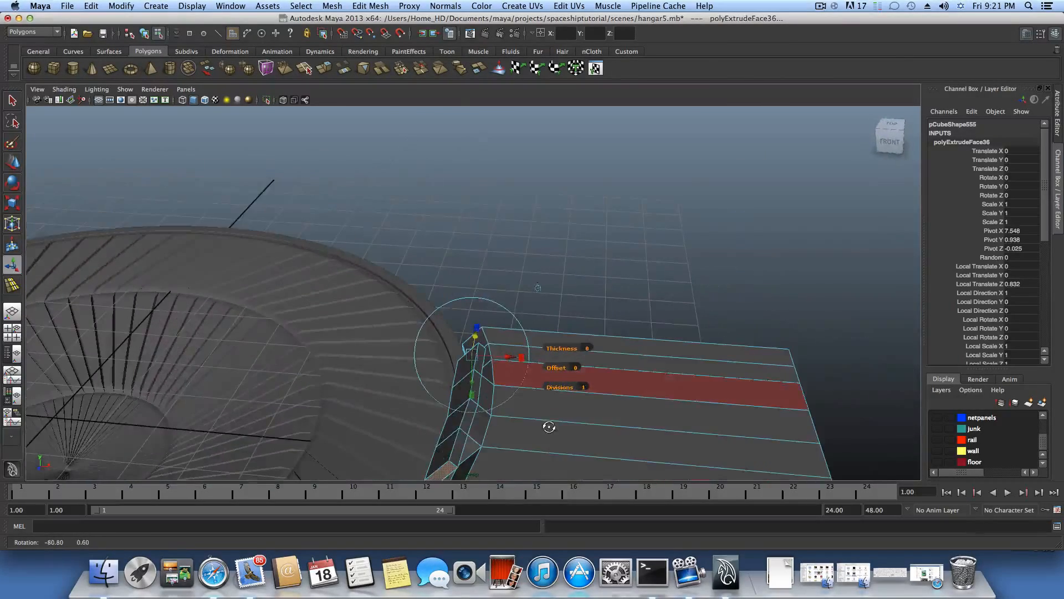
Move the end faces of both arms along X toward the force field's centre so the arms follow the rim's curve
click(12, 162)
alt+drag(532, 466, 490, 394)
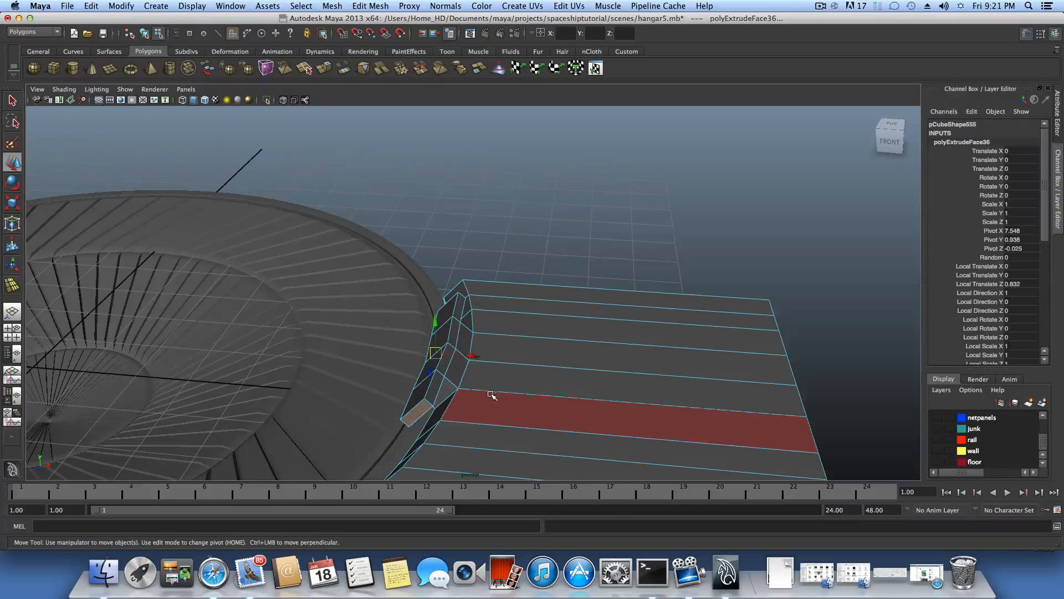
drag(472, 356, 409, 331)
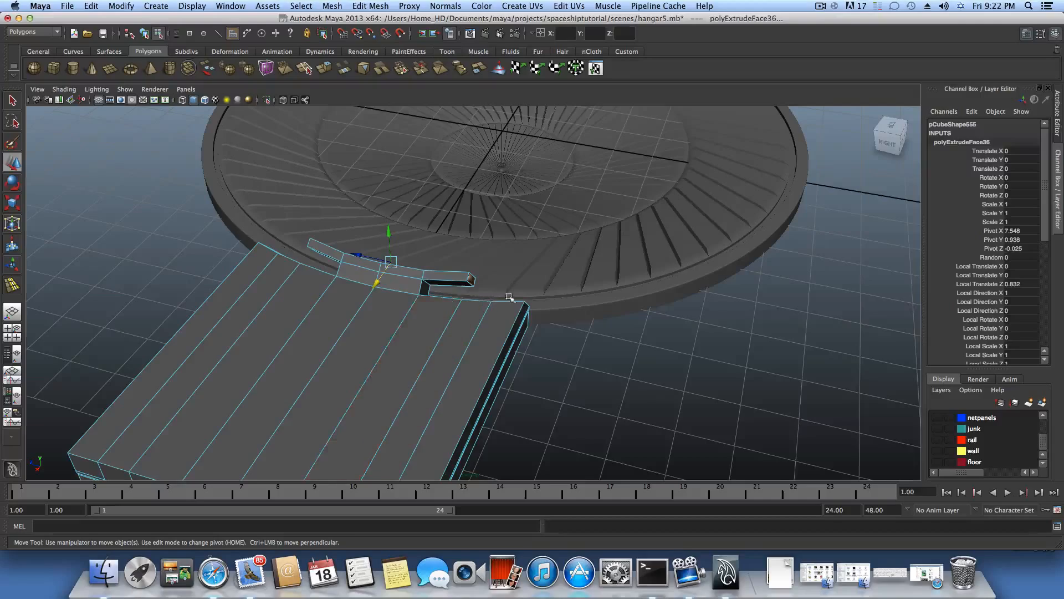
alt+drag(449, 299, 419, 317)
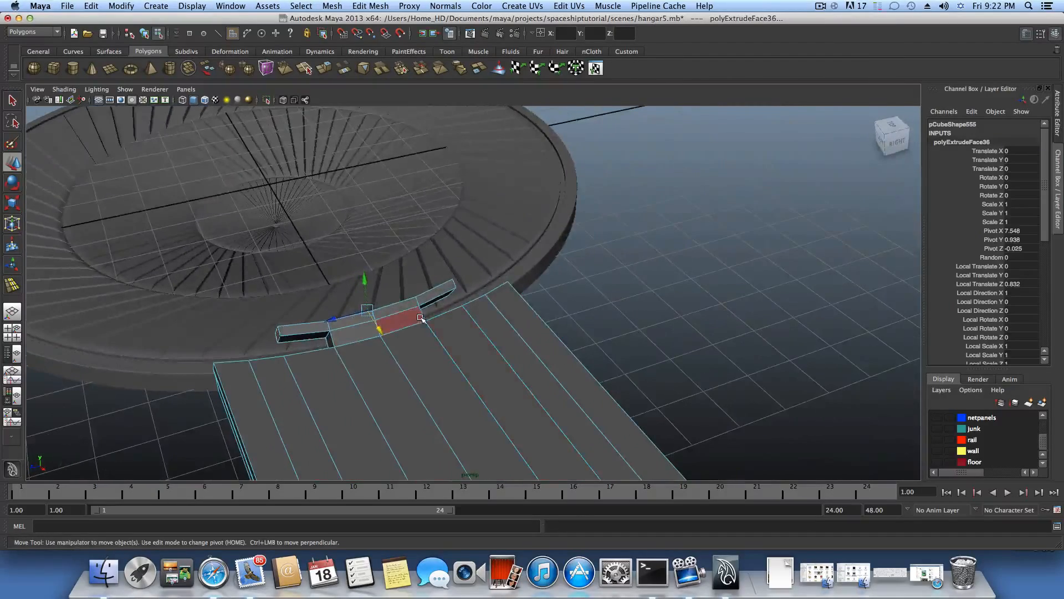
Extrude the end faces of both arms sideways again by 0.562
click(323, 68)
alt+drag(480, 344, 427, 327)
drag(499, 289, 529, 304)
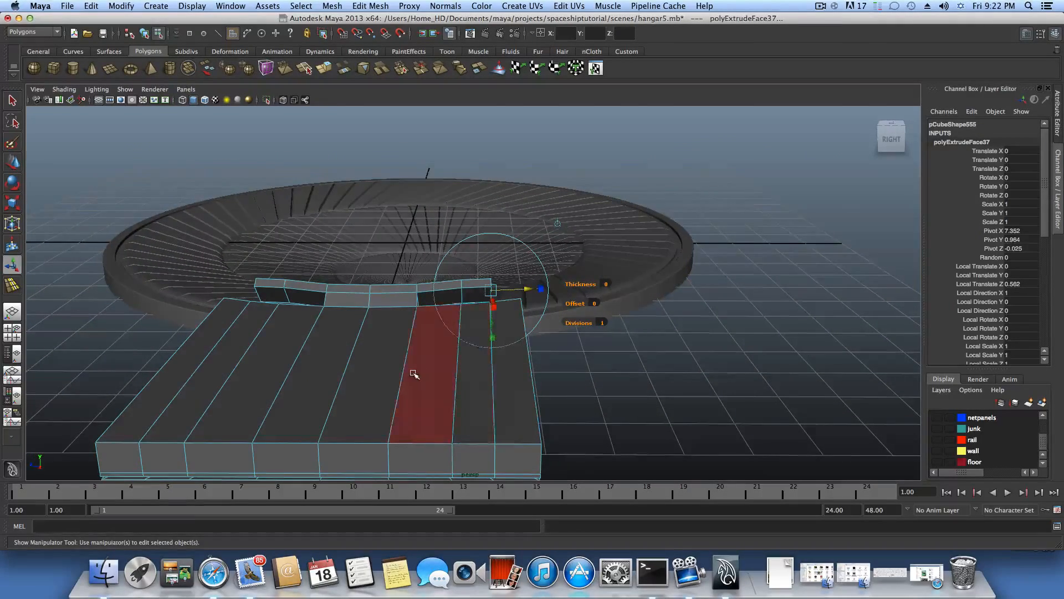
alt+drag(414, 374, 471, 377)
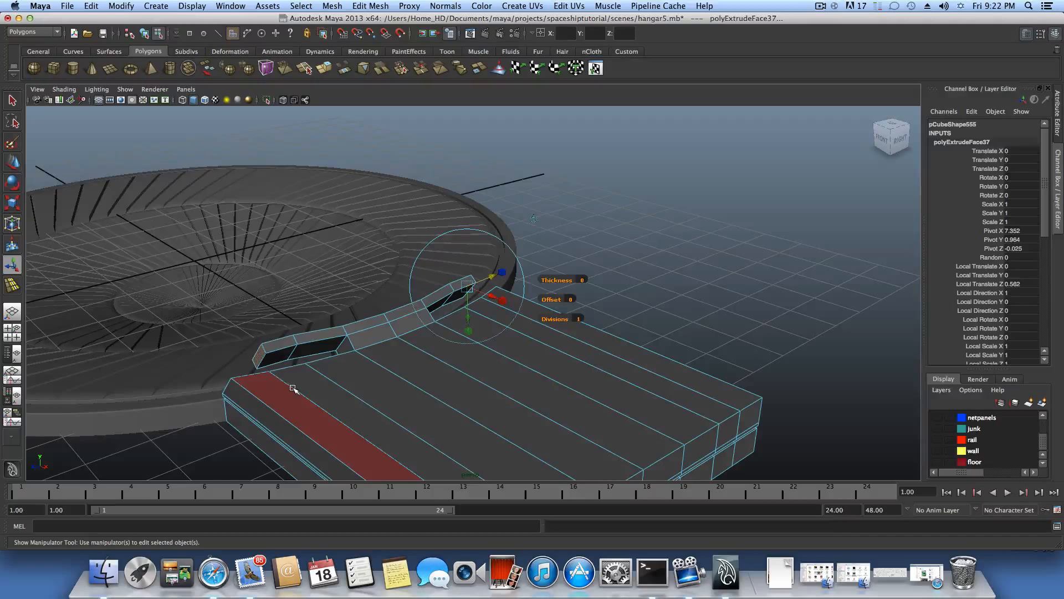
Move the new arm end faces along X toward the force field's centre to continue the arms' curve
alt+drag(324, 332, 359, 252)
key(w)
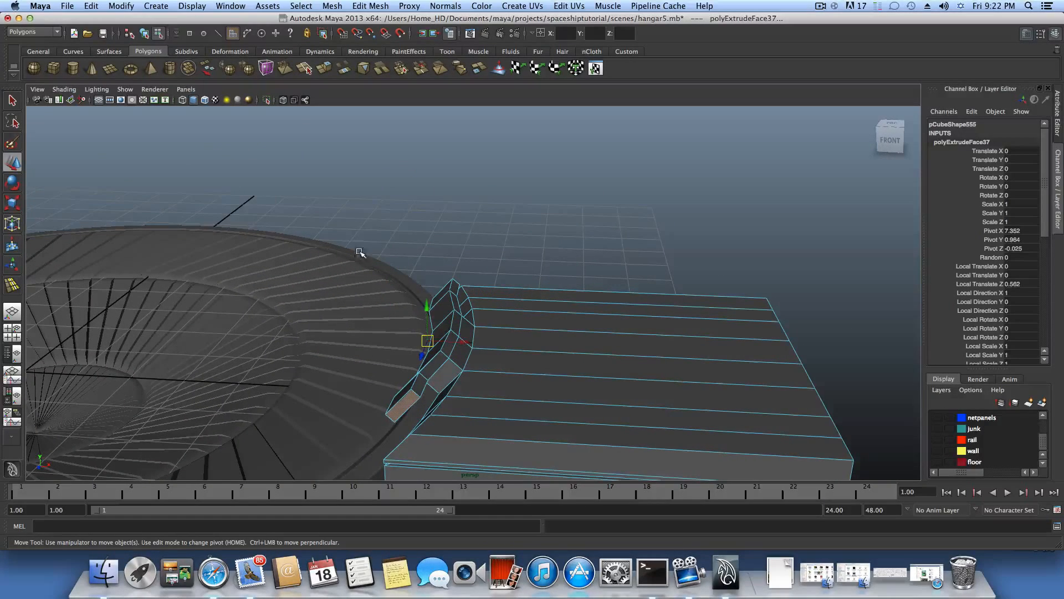
middle_drag(465, 342, 462, 341)
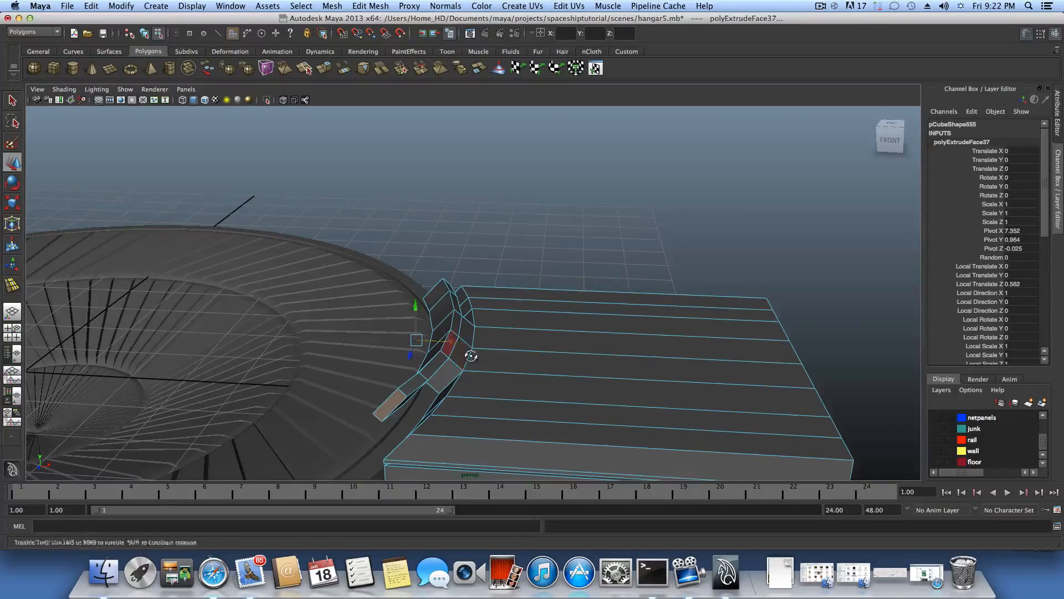
Insert an edge loop around the slab across its long edges, starting from an upper side edge
mouse_move(471, 356)
alt+mouse_down()
mouse_move(527, 338)
mouse_move(606, 361)
mouse_move(688, 367)
mouse_move(596, 321)
mouse_move(613, 309)
mouse_move(603, 292)
mouse_move(358, 302)
mouse_move(364, 322)
mouse_move(577, 356)
mouse_move(482, 311)
mouse_move(490, 365)
mouse_move(488, 355)
alt+mouse_up()
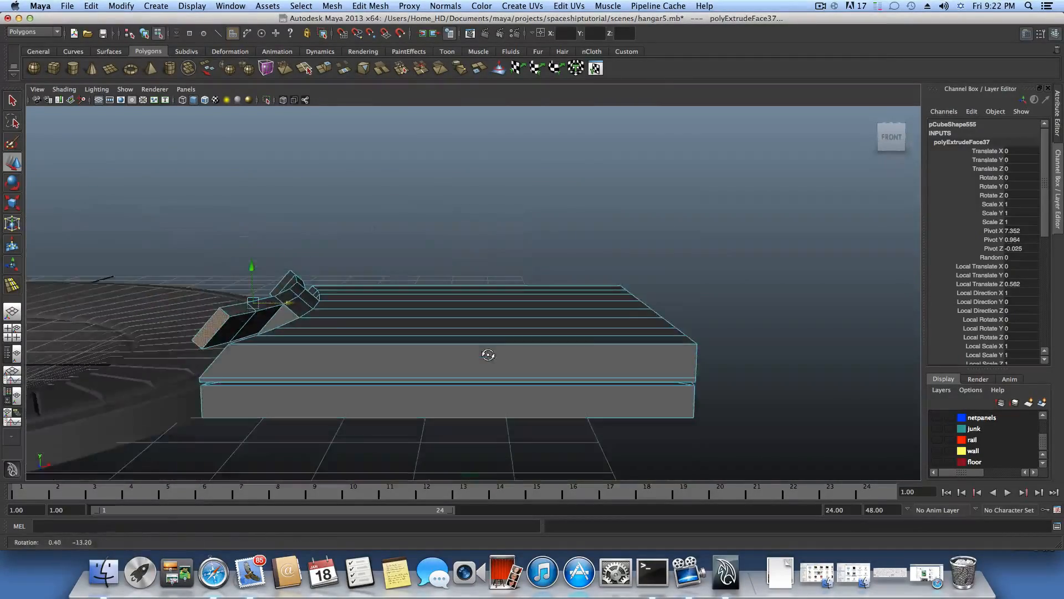
right_click(458, 353)
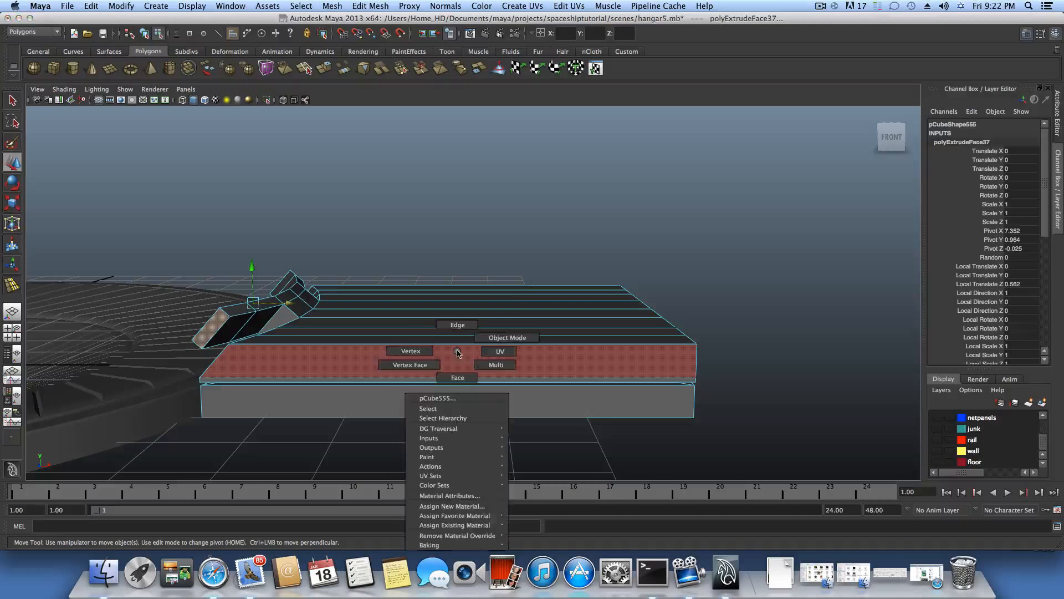
right_drag(459, 330, 449, 335)
click(443, 344)
alt+drag(423, 358, 491, 345)
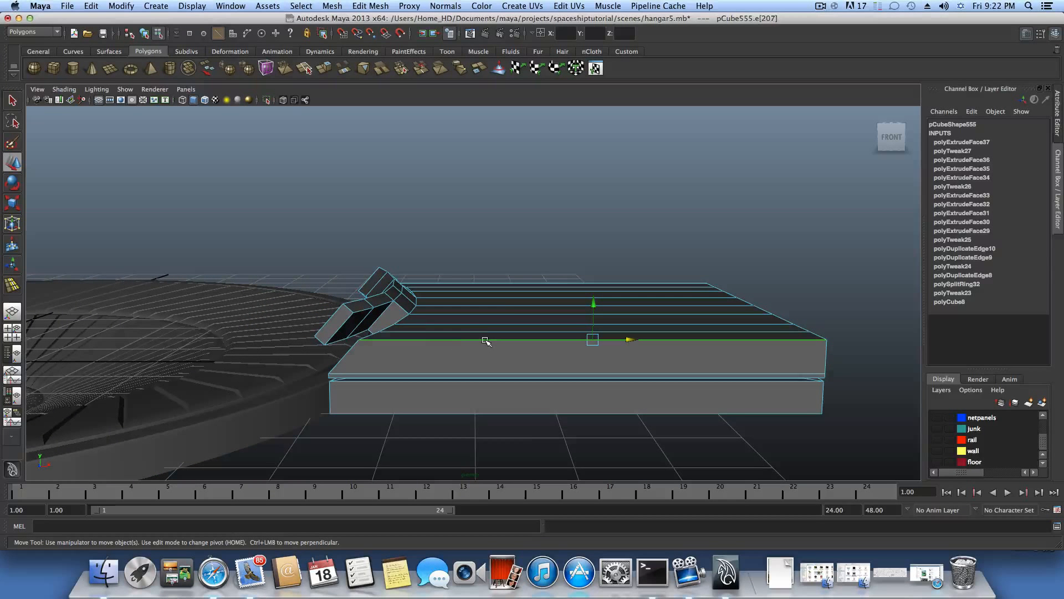
shift+right_drag(486, 343, 503, 369)
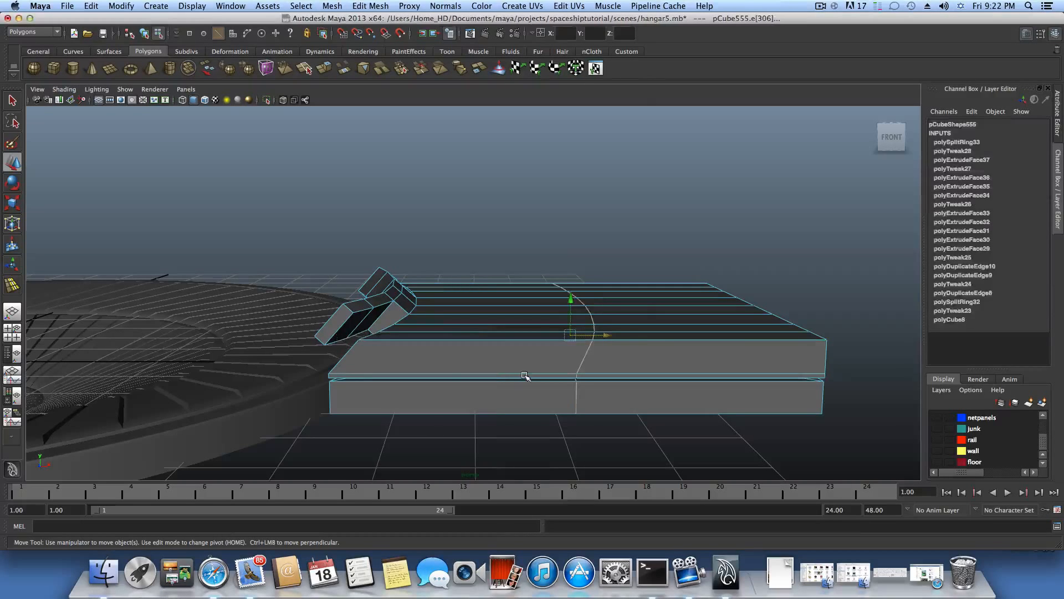
Move the new edge loop along X toward the force field, placing it a short distance behind the arms
alt+drag(522, 373, 519, 348)
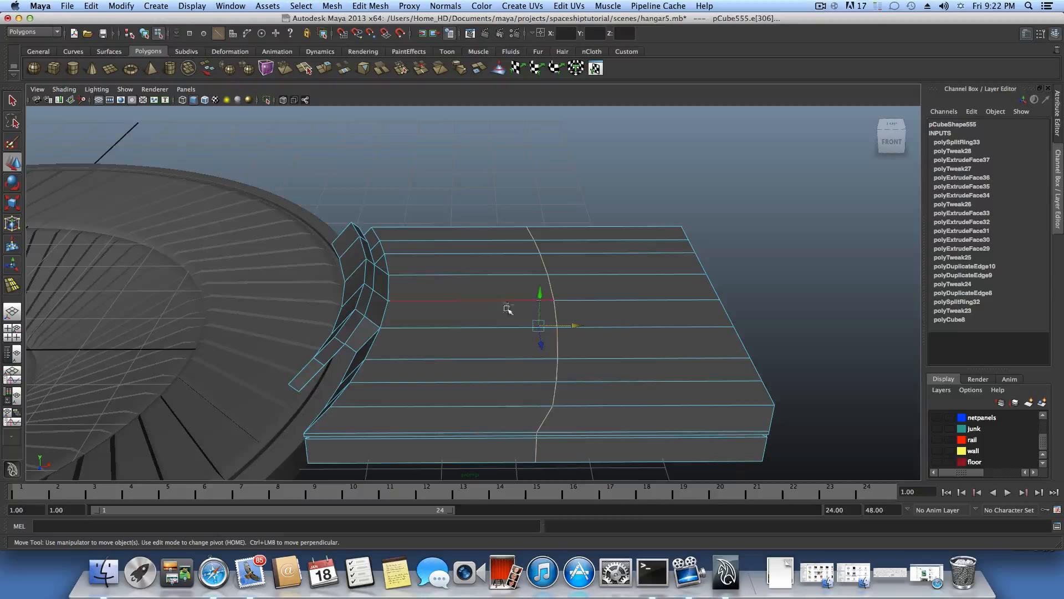
mouse_move(507, 309)
alt+mouse_down()
mouse_move(506, 334)
mouse_move(510, 325)
alt+mouse_up()
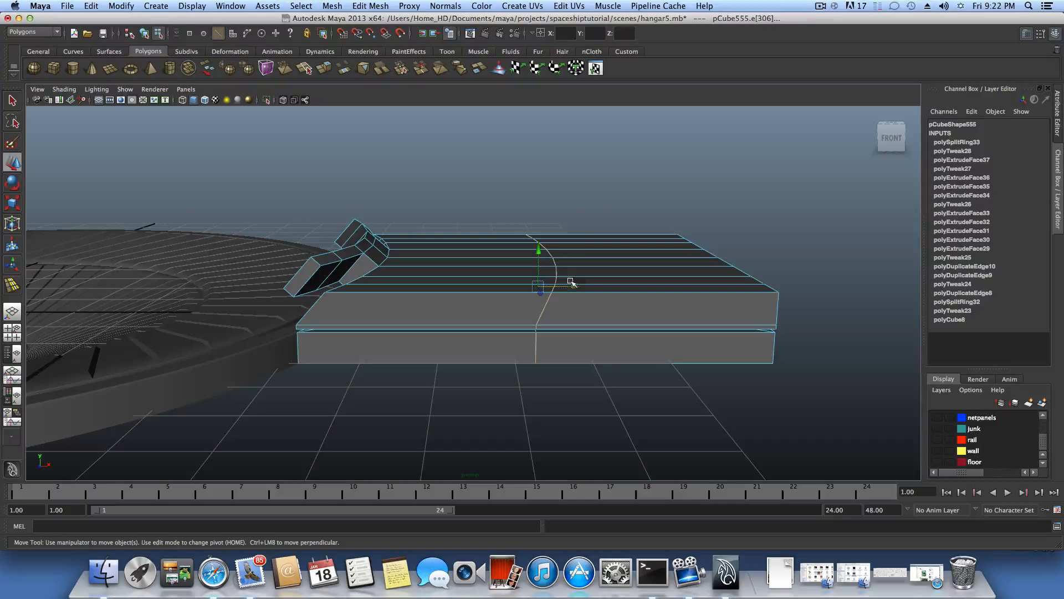
drag(575, 288, 343, 271)
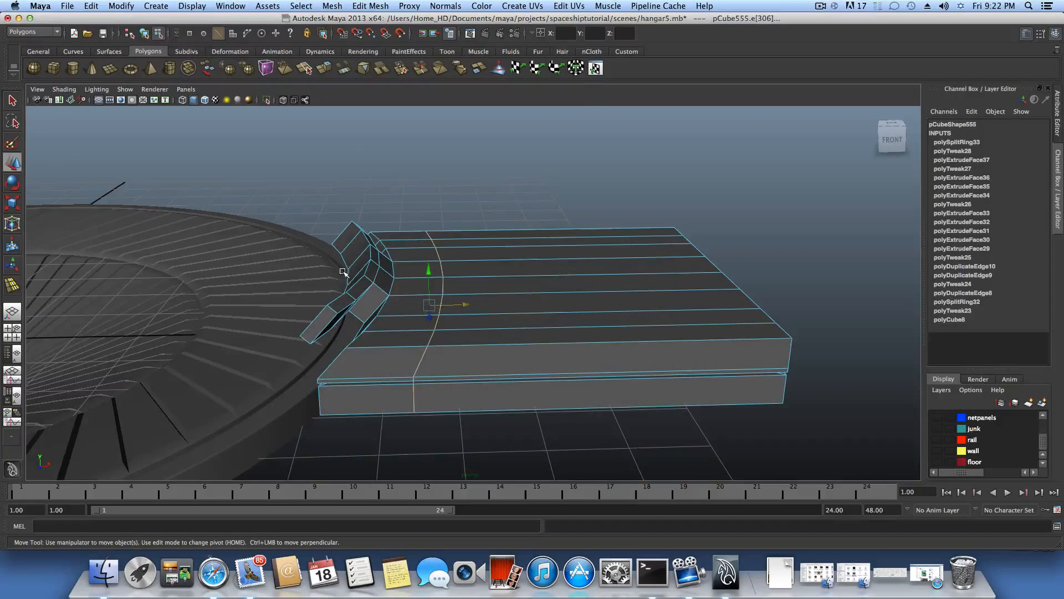
drag(467, 304, 508, 328)
alt+middle_drag(508, 327, 549, 322)
alt+drag(549, 321, 499, 279)
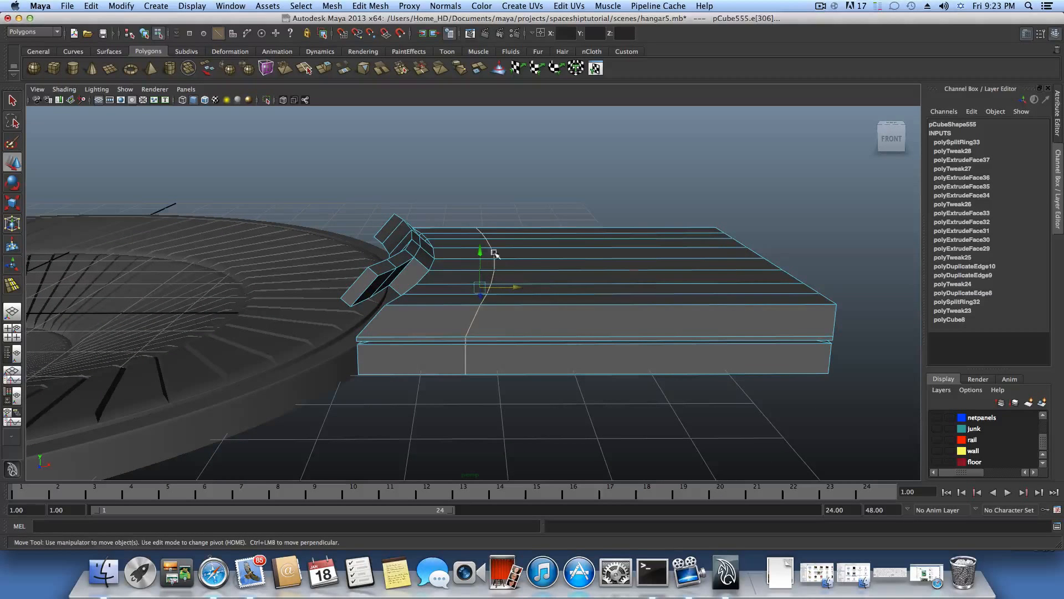
Scale the edge loop flat along X so it runs straight across the slab
click(12, 203)
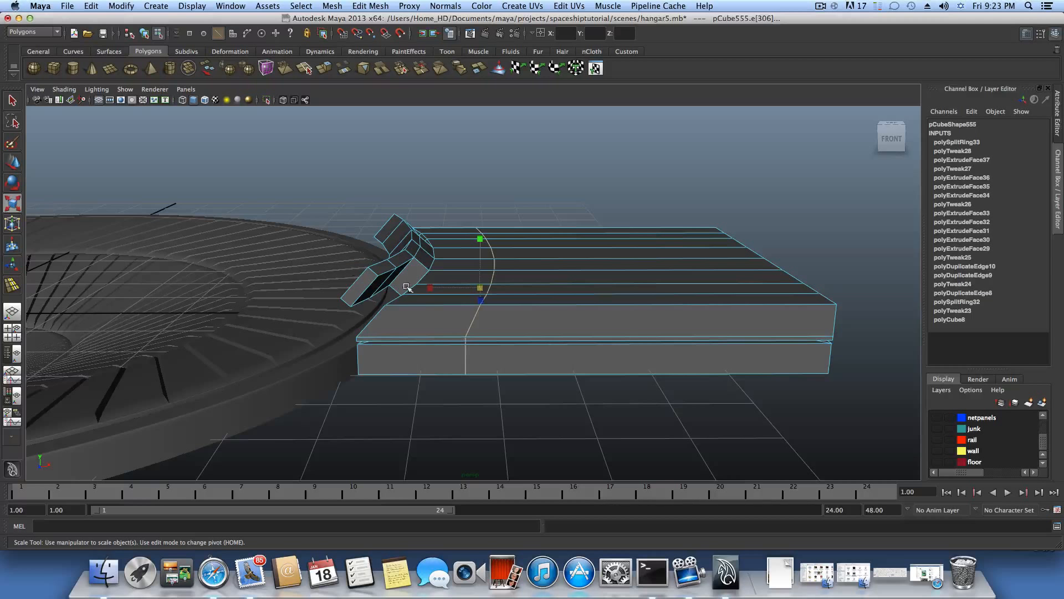
drag(428, 287, 478, 288)
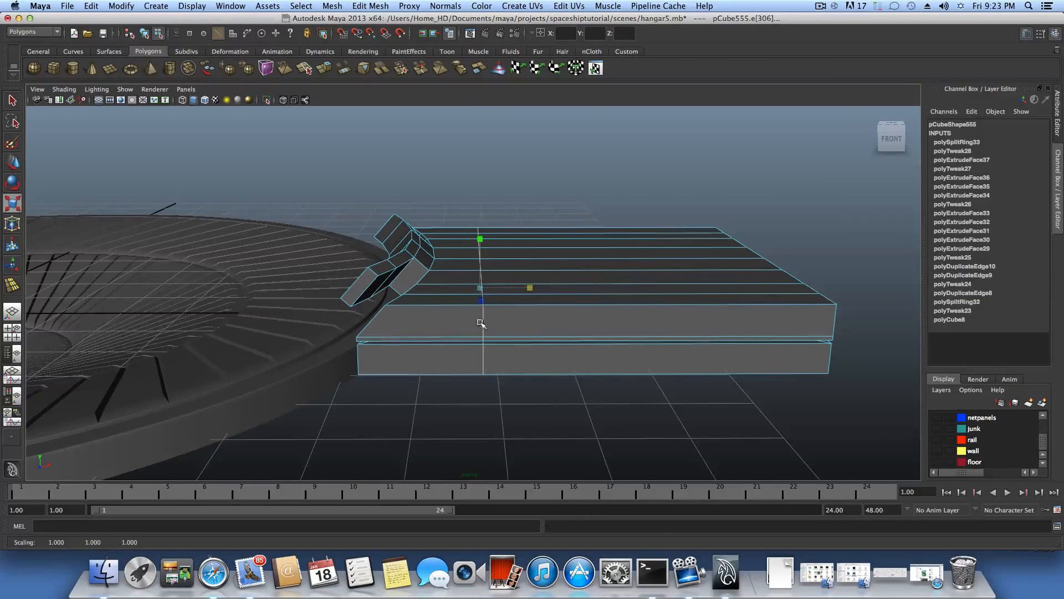
mouse_move(481, 325)
alt+mouse_down()
mouse_move(409, 349)
mouse_move(142, 330)
mouse_move(422, 316)
mouse_move(481, 329)
alt+mouse_up()
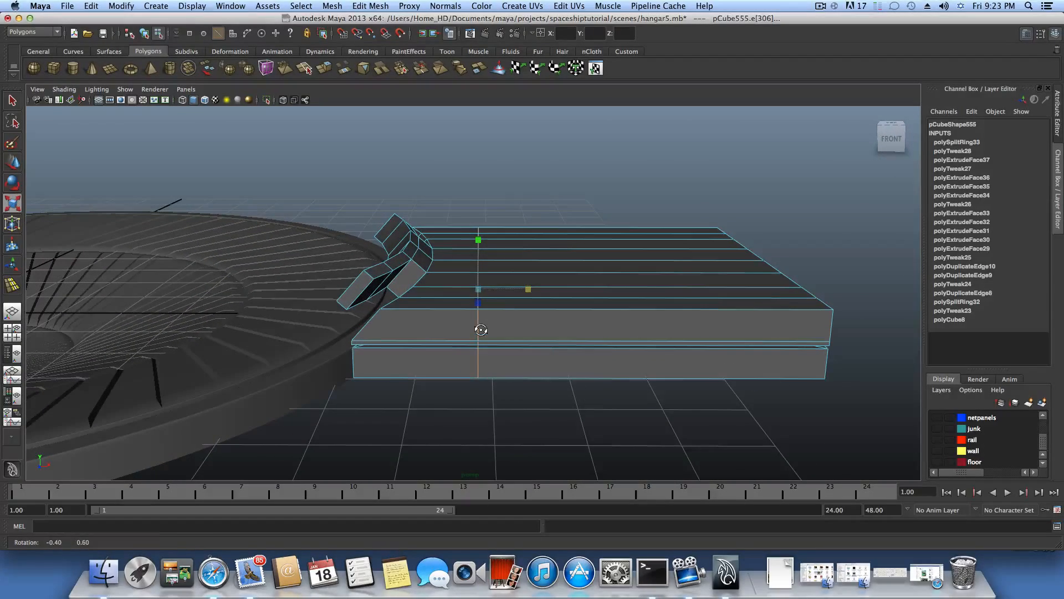
alt+middle_drag(481, 329, 447, 333)
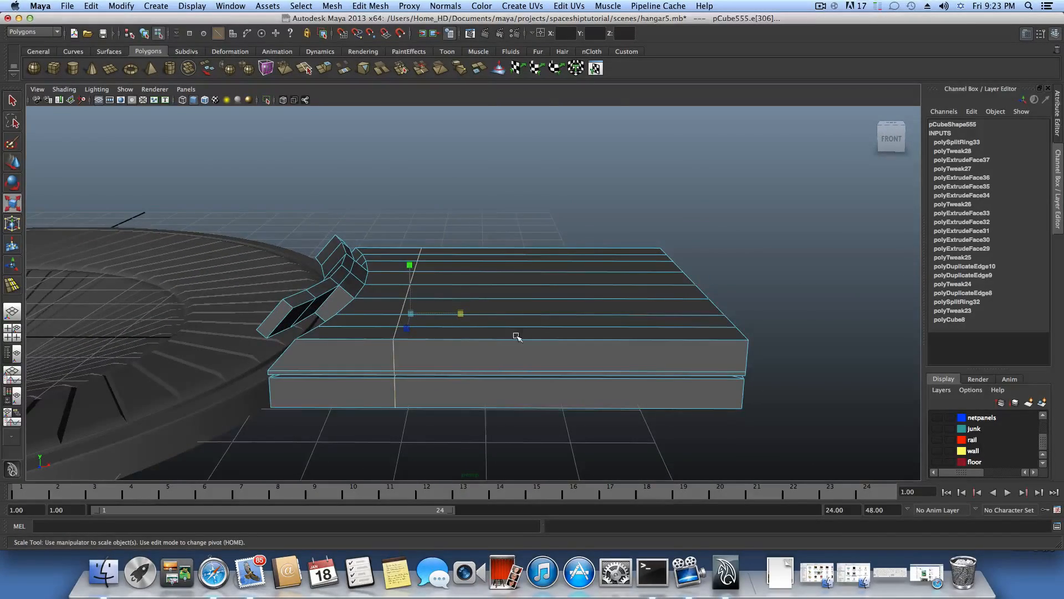
Select the eight top faces of the upper block on the outer side of the straight edge loop
mouse_move(516, 335)
alt+mouse_down()
mouse_move(474, 343)
mouse_move(512, 342)
alt+mouse_up()
right_drag(512, 341, 510, 360)
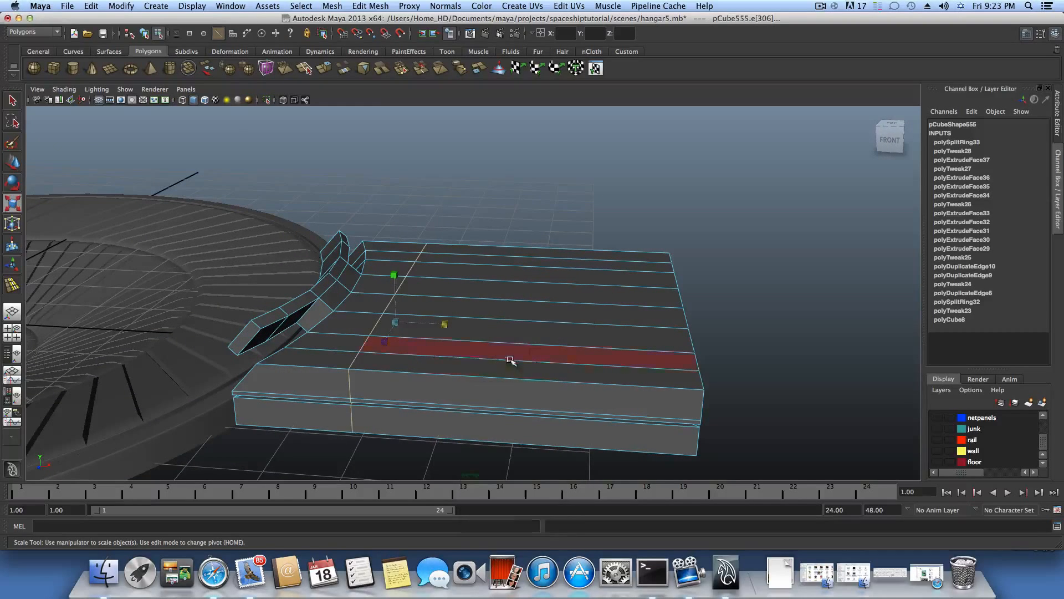
click(509, 364)
shift+click(485, 349)
shift+click(477, 324)
shift+click(475, 309)
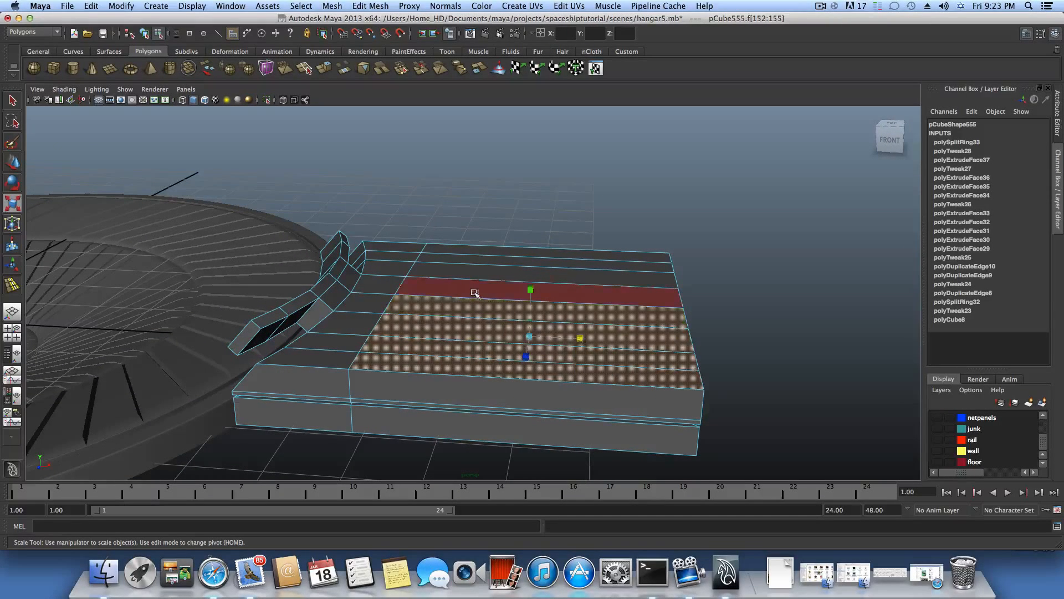
shift+click(475, 291)
shift+click(472, 274)
shift+click(468, 259)
shift+click(466, 251)
Extrude the selected top faces inward at a scale of 0.904, and extrude the inset faces upward by 0.073
alt+drag(526, 305, 397, 330)
alt+middle_drag(397, 330, 458, 341)
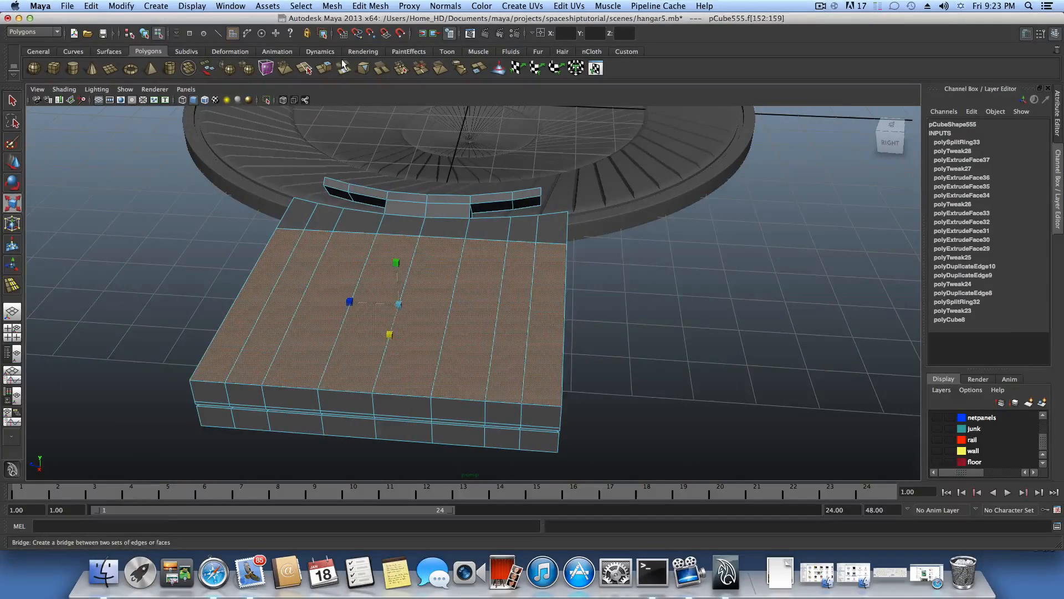
click(328, 68)
alt+drag(421, 267, 487, 233)
click(488, 232)
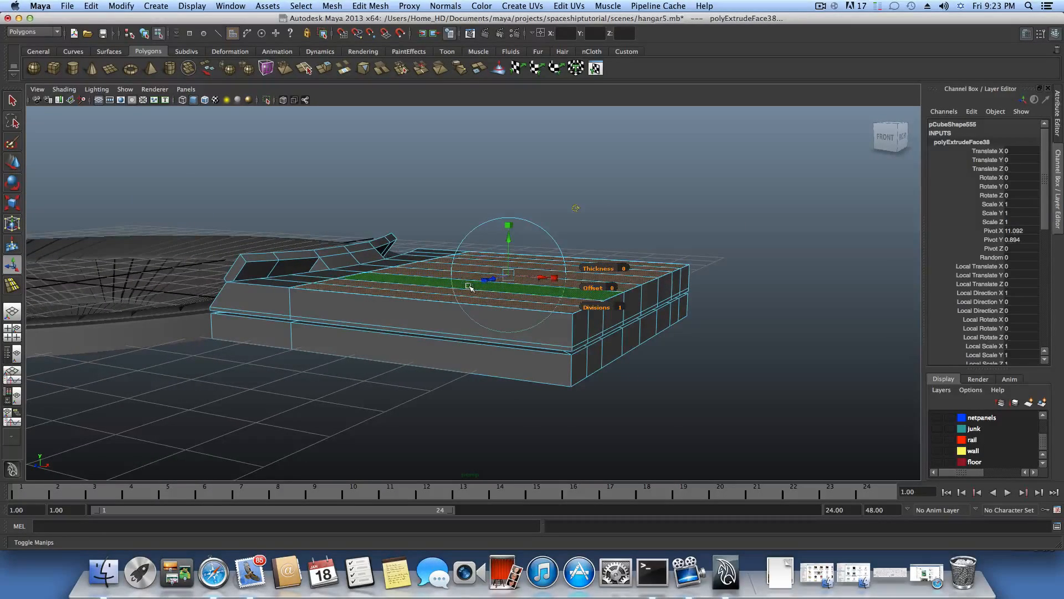
alt+drag(468, 287, 451, 266)
alt+drag(429, 316, 450, 330)
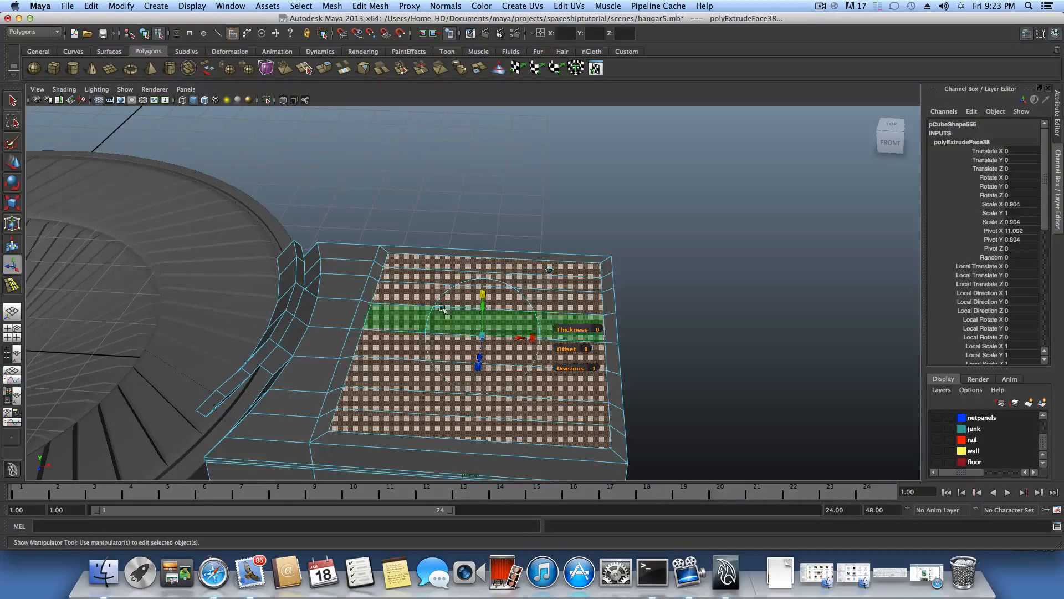
click(327, 70)
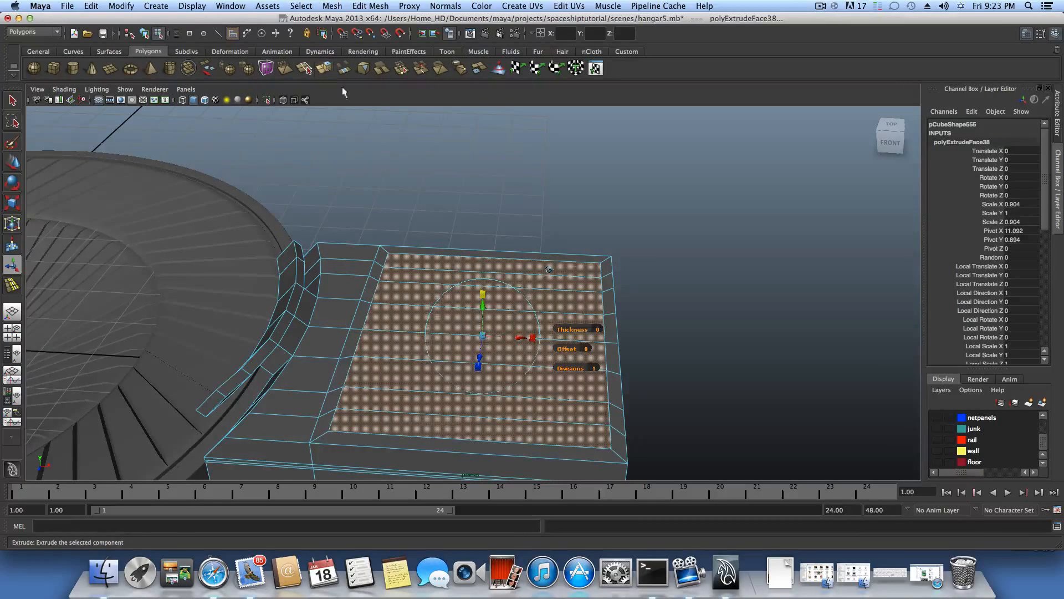
alt+drag(437, 277, 476, 315)
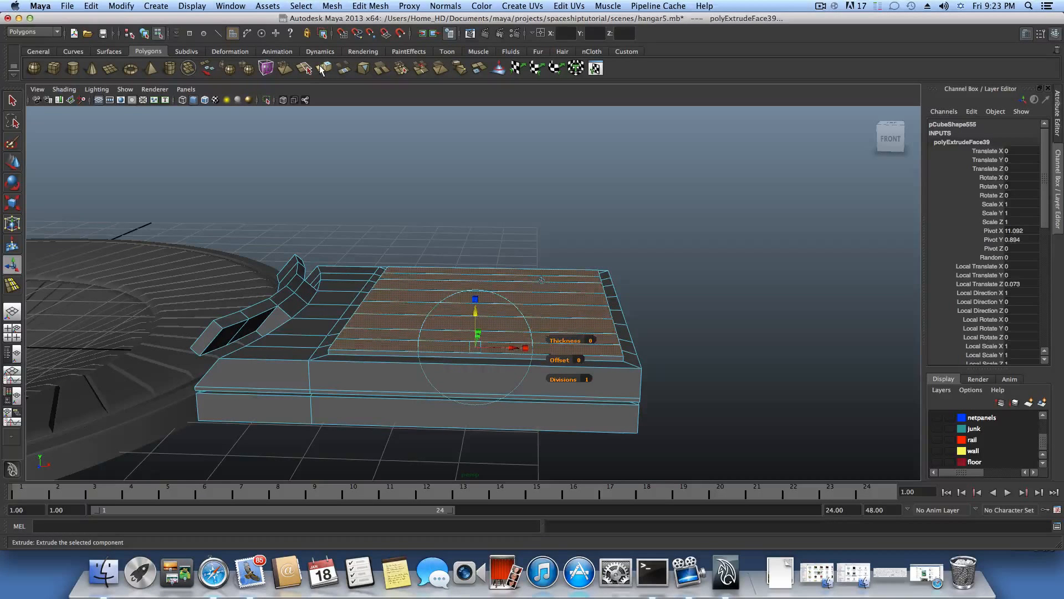
Extrude the raised top faces again and scale them outward to 1.103 in X and Z
click(326, 68)
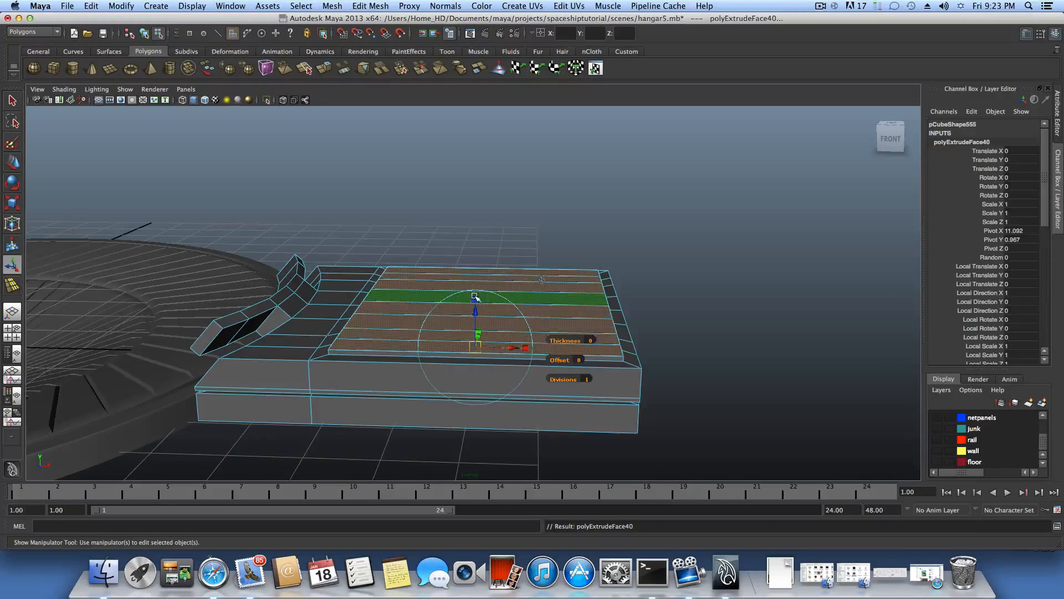
click(543, 278)
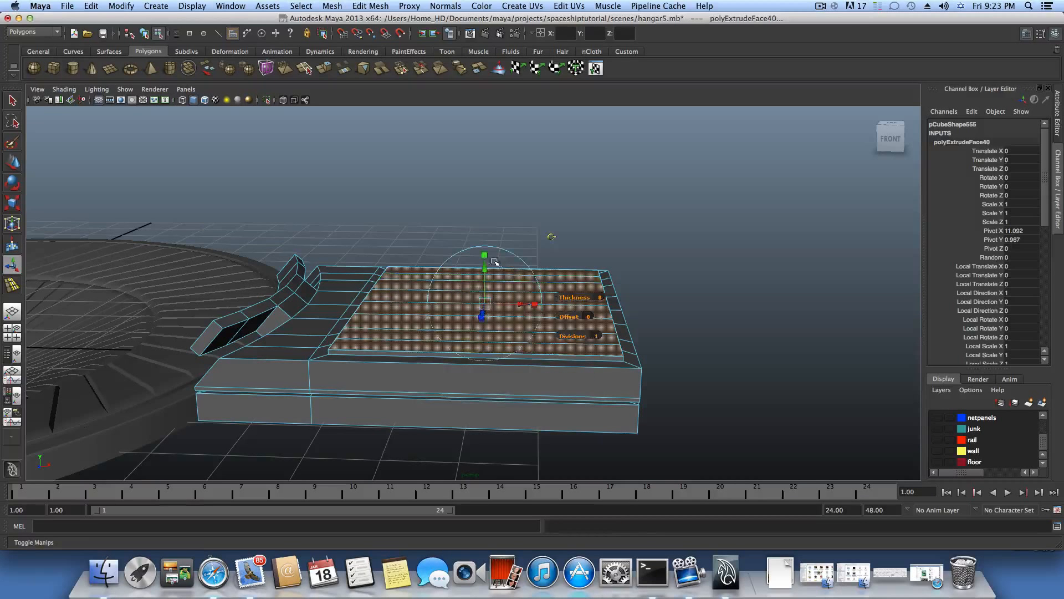
click(485, 254)
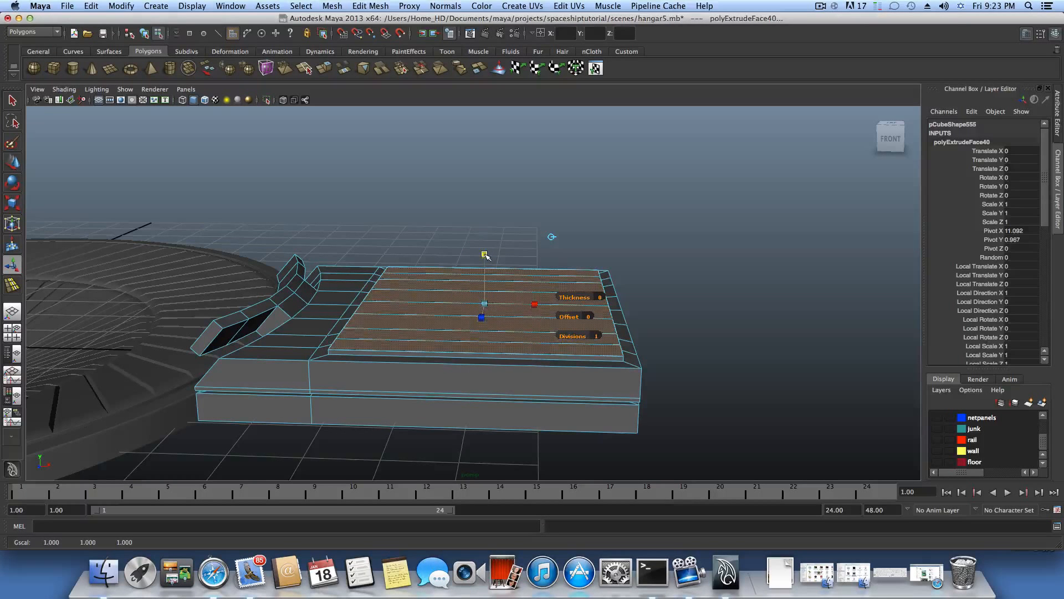
drag(485, 254, 468, 223)
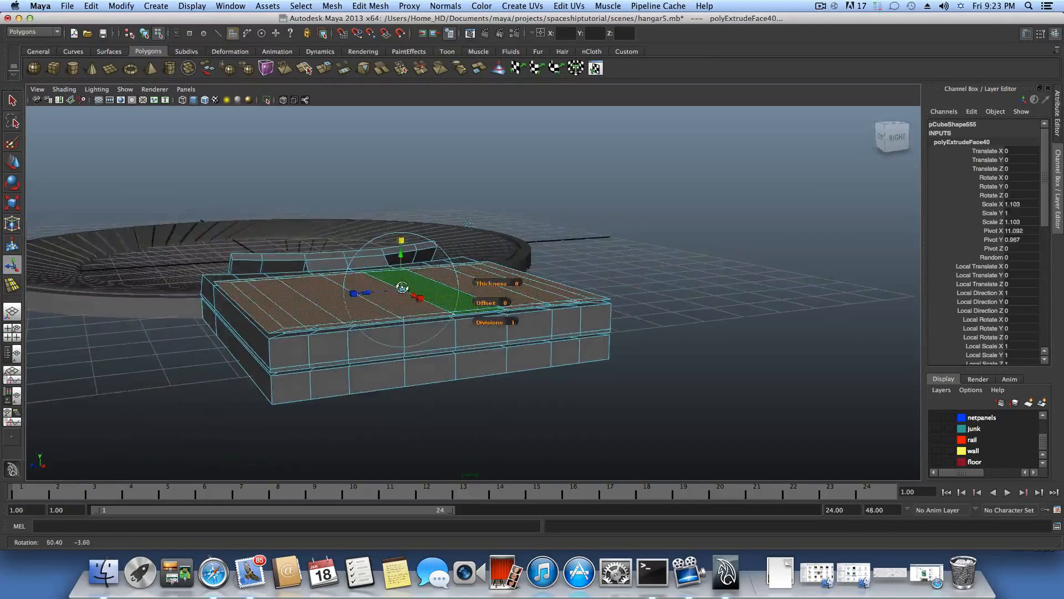
Check the widened top faces against the block's outline in the top view and return to the perspective view
click(12, 336)
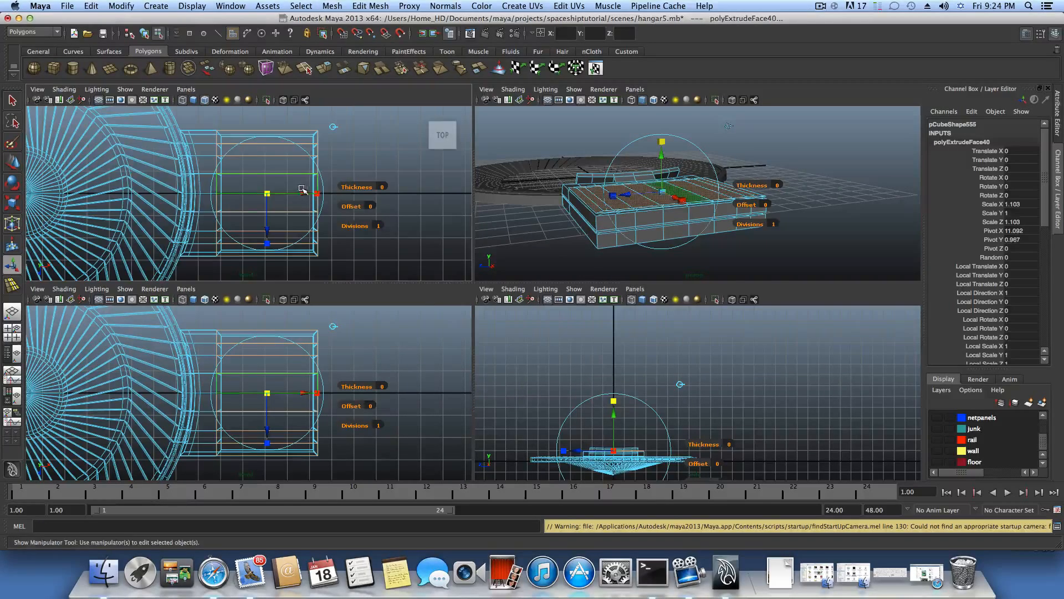
key(space)
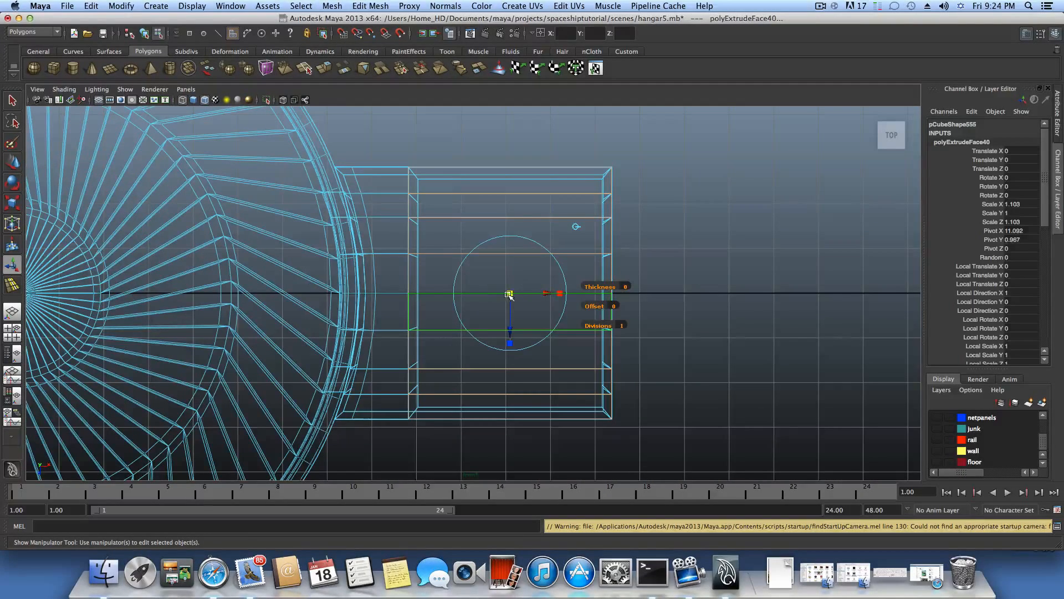
click(508, 293)
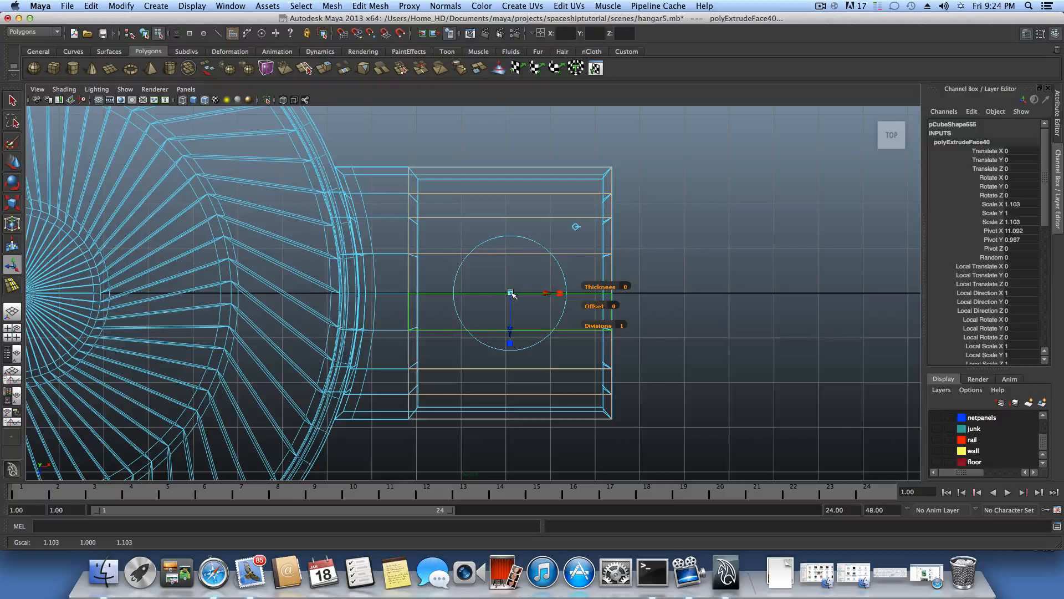
click(511, 292)
drag(511, 293, 511, 294)
key(z)
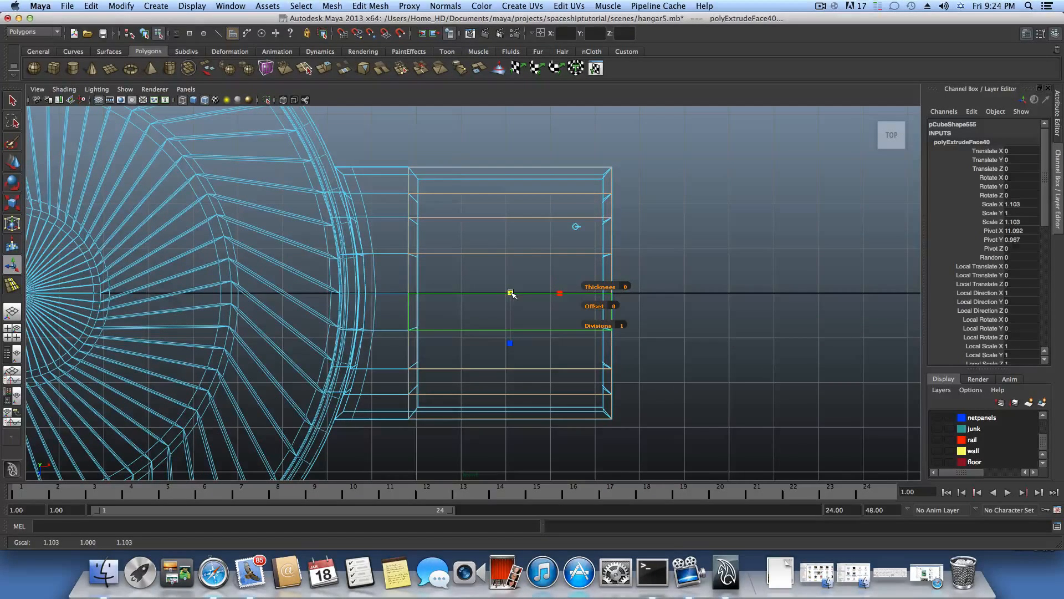
click(13, 336)
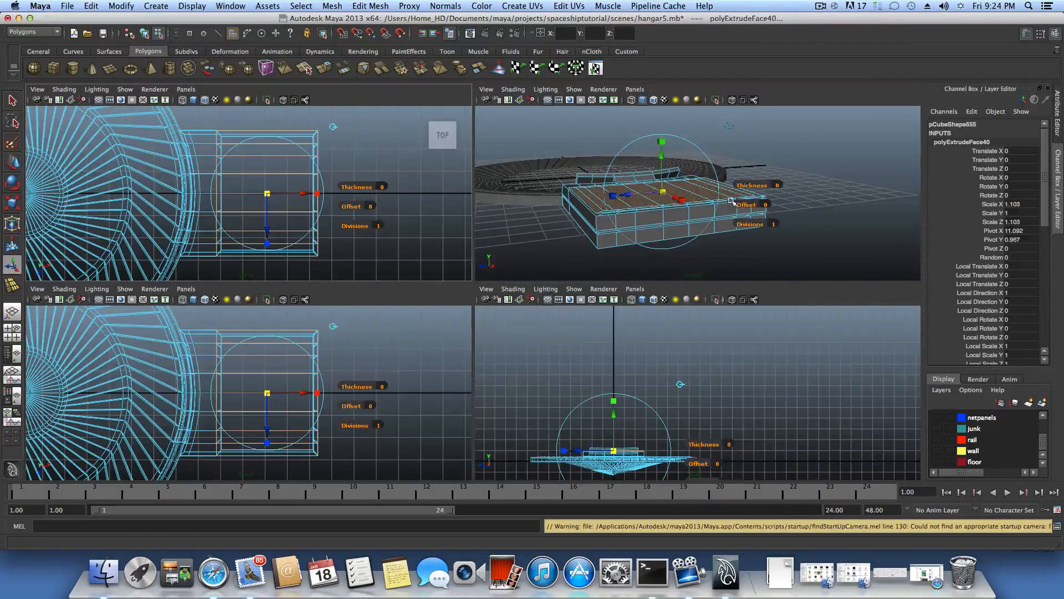
key(space)
key(f)
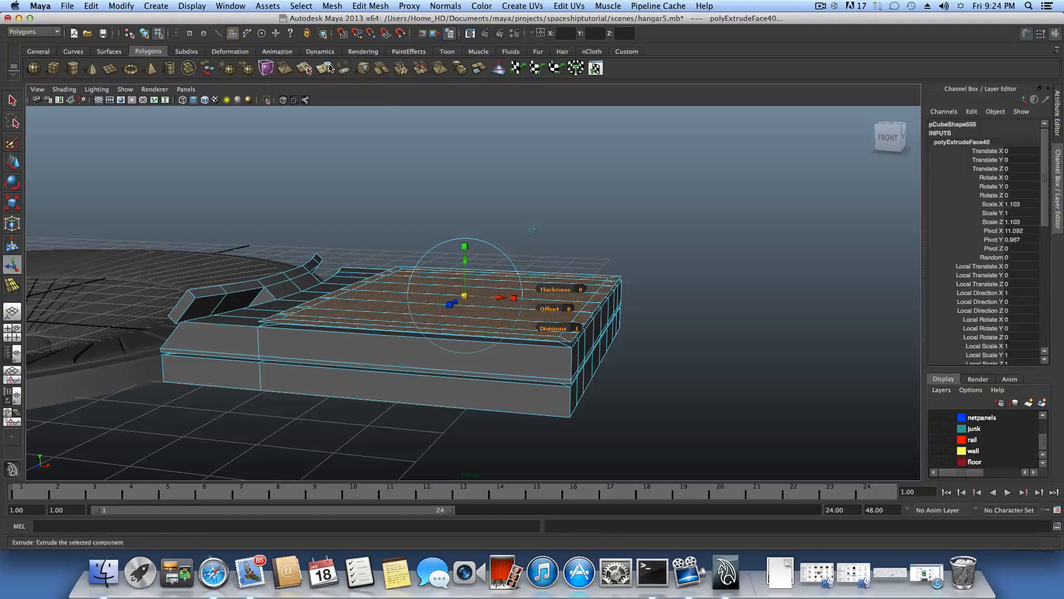
Extrude the widened top faces upward by 0.099 to form a thin overhanging panel
click(328, 68)
drag(415, 292, 479, 260)
alt+middle_drag(481, 195, 499, 266)
drag(491, 237, 493, 294)
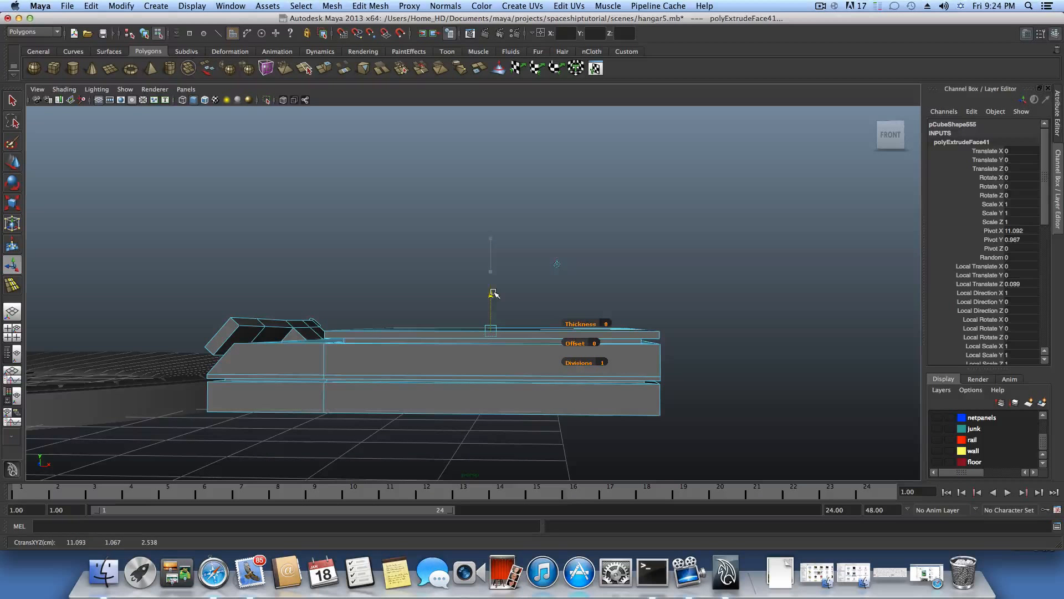
Extrude the top faces upward into a tall upper block, and extrude its top again by 0.1 as a thin cap layer
click(326, 68)
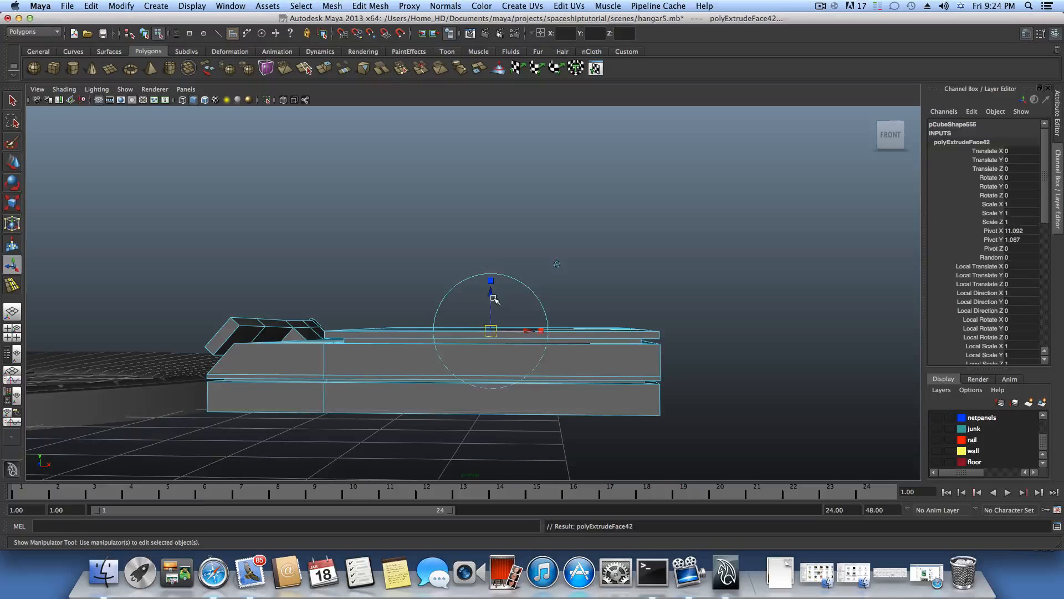
drag(491, 294, 559, 277)
click(325, 69)
right_drag(517, 276, 471, 275)
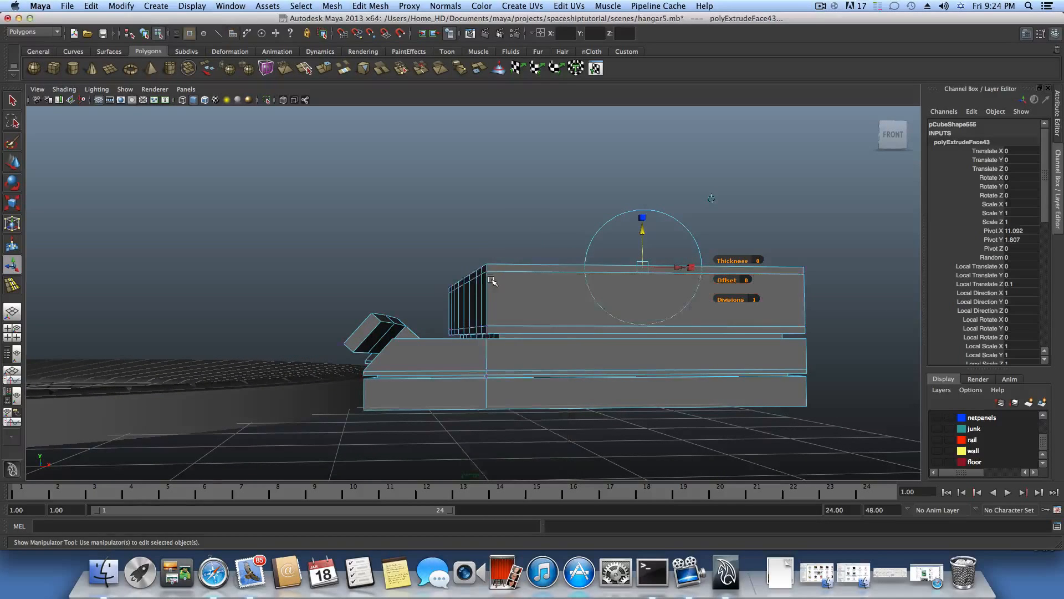
Move the upper block's top front vertices back along X so that its front face slopes
alt+drag(491, 281, 487, 281)
drag(417, 261, 506, 316)
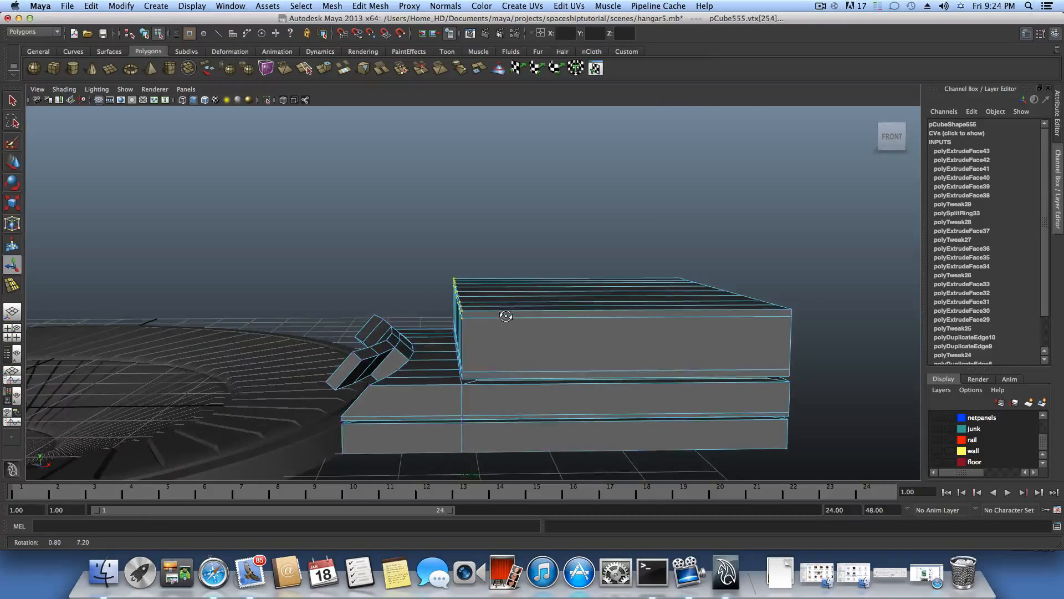
click(13, 165)
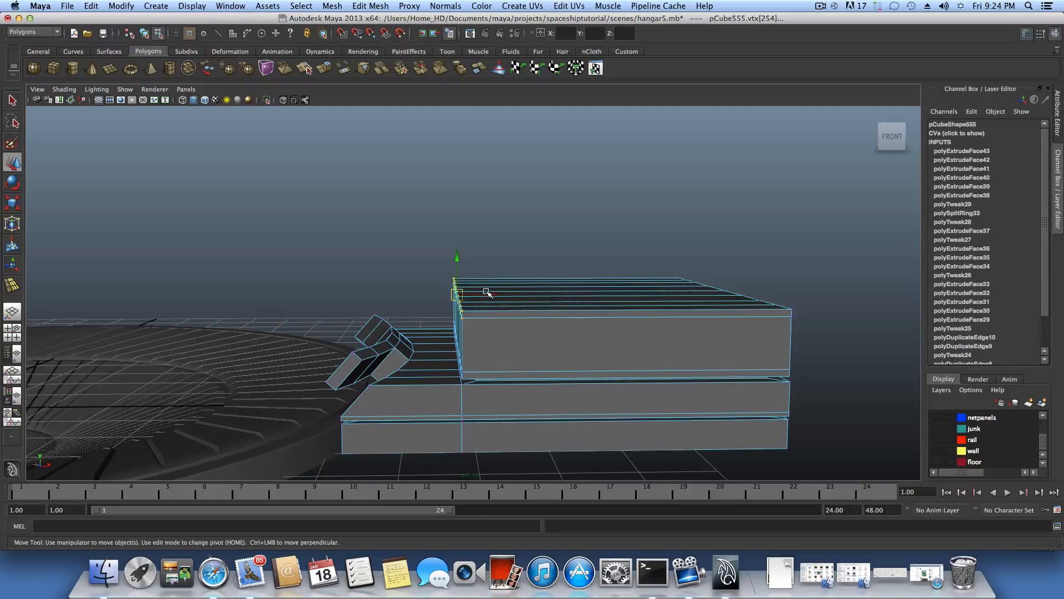
middle_drag(487, 293, 493, 296)
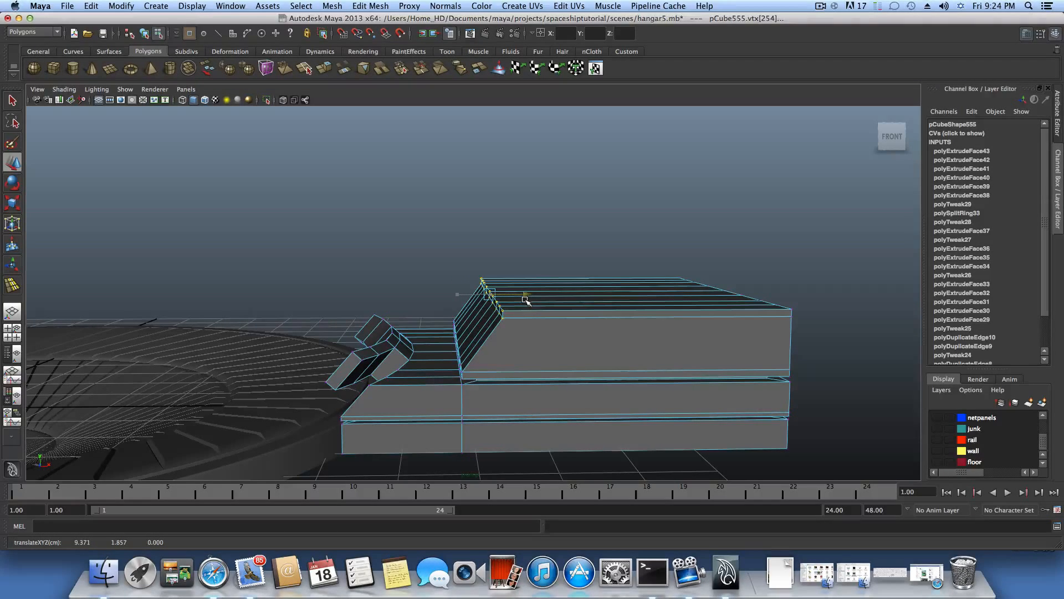
alt+drag(526, 300, 522, 329)
alt+middle_drag(522, 329, 444, 294)
Extrude the three sloped front faces at each end of the upper block and scale them inward to 0.9
right_click(461, 288)
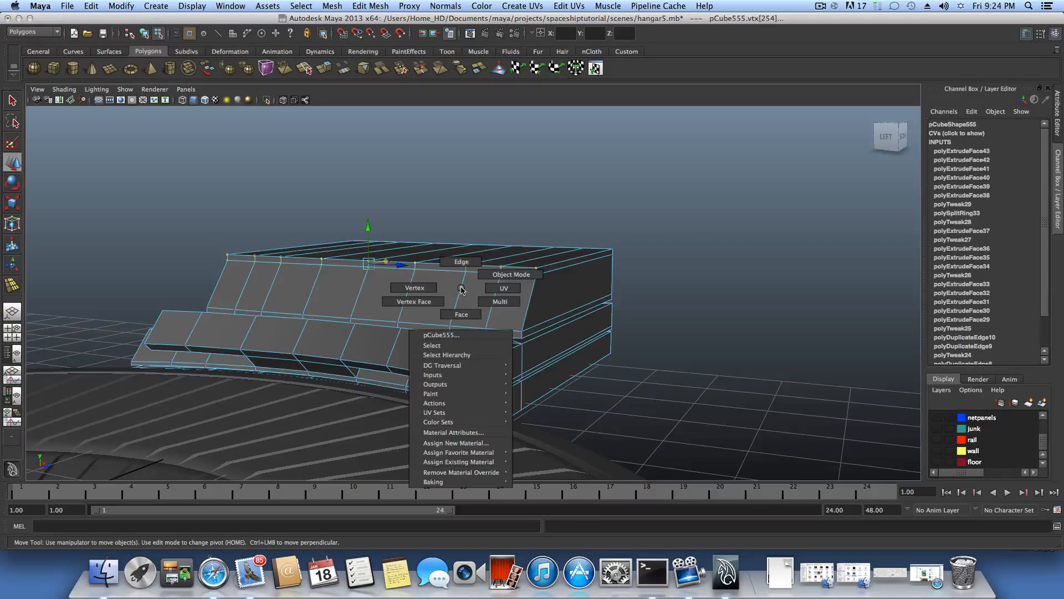
right_drag(466, 309, 466, 313)
click(512, 310)
shift+click(481, 309)
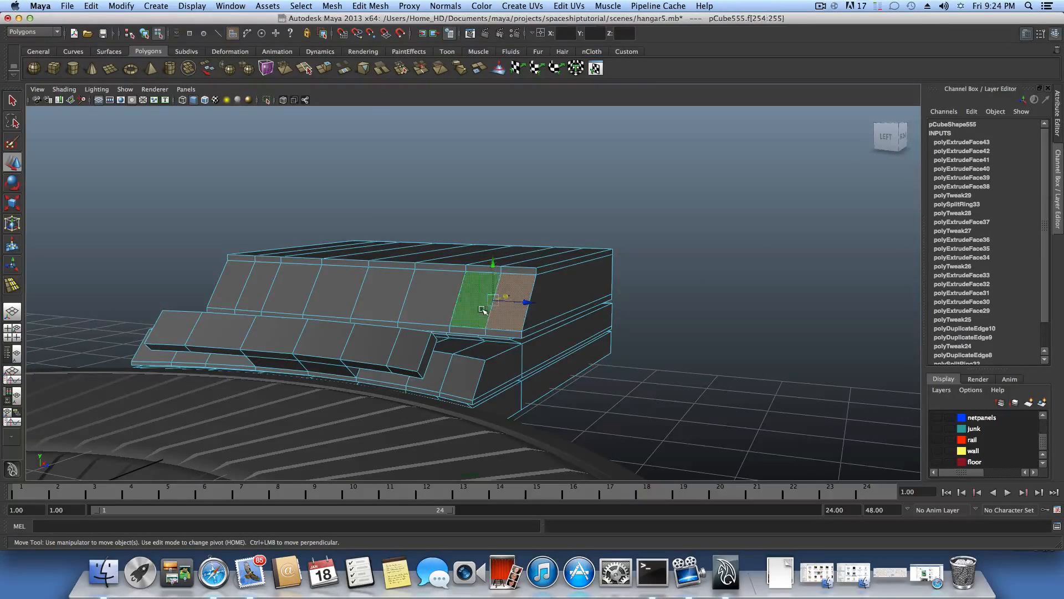
shift+click(438, 296)
alt+drag(390, 316, 494, 320)
shift+click(345, 307)
shift+click(314, 307)
shift+click(277, 309)
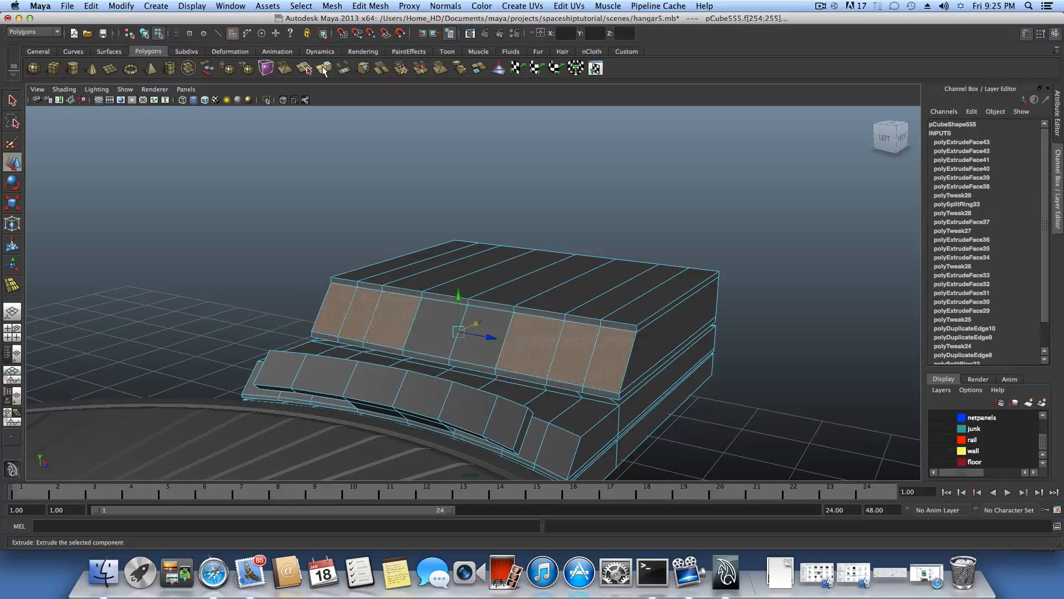
click(324, 70)
scroll(601, 325, up, 3)
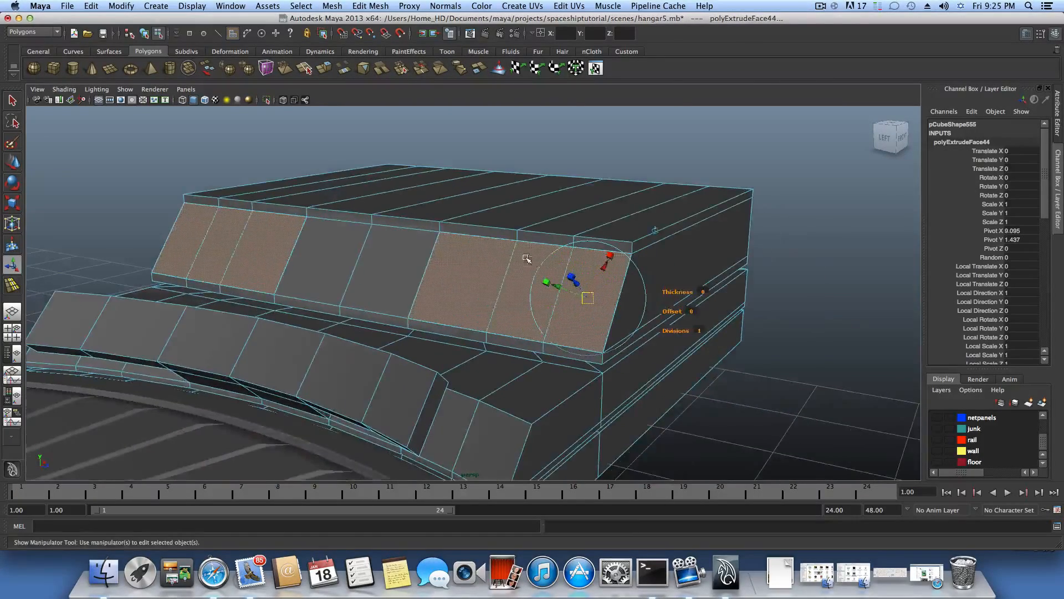
alt+drag(642, 238, 395, 327)
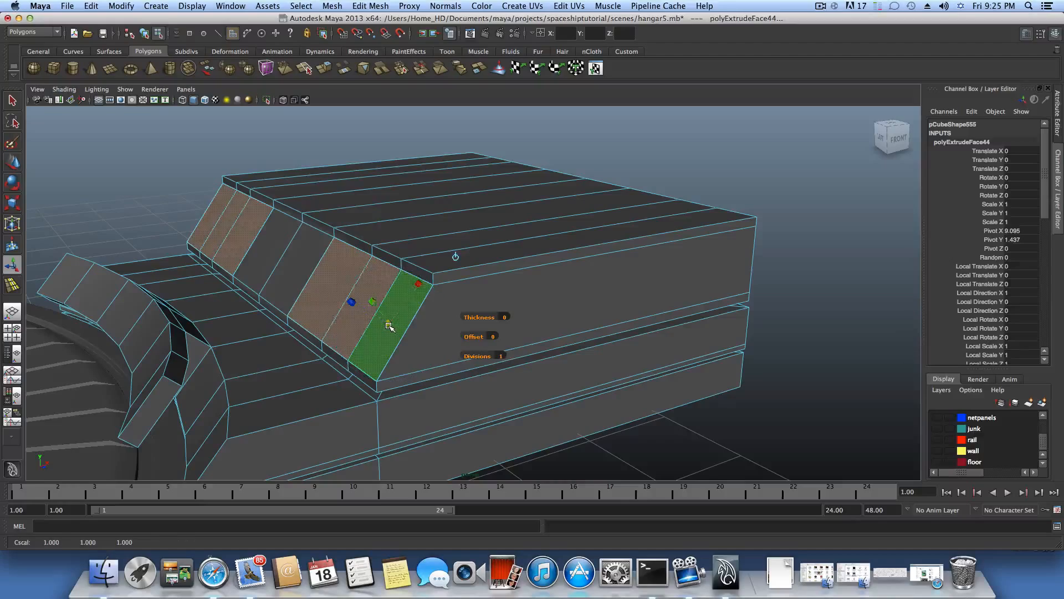
drag(388, 326, 378, 305)
Extrude the two groups of inset front faces again and scale them inward to 0.95
alt+middle_drag(551, 318, 415, 318)
alt+right_drag(416, 318, 558, 334)
alt+drag(558, 335, 493, 290)
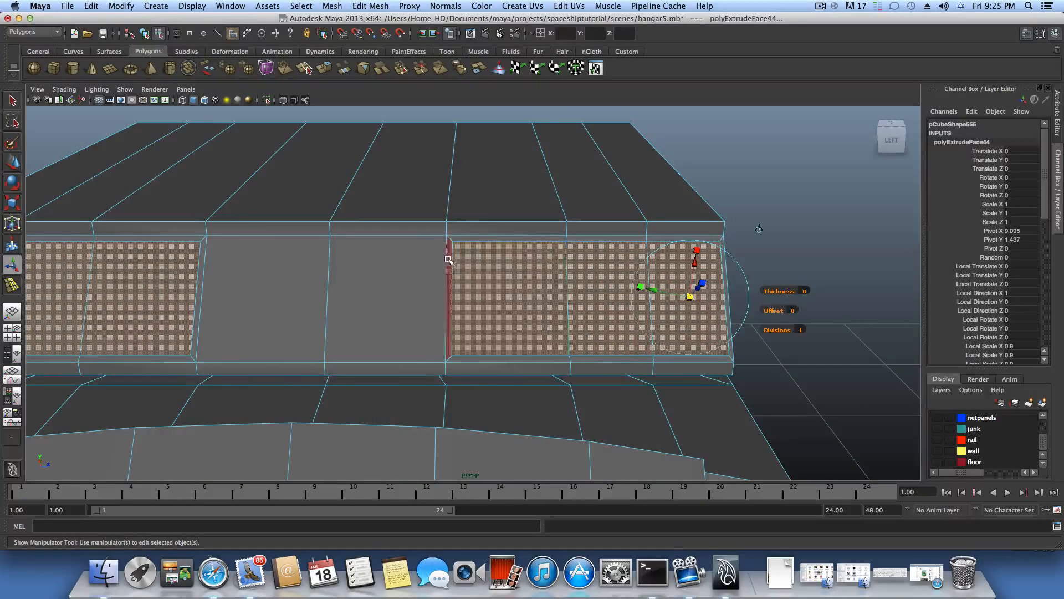
alt+drag(645, 289, 387, 277)
alt+right_drag(610, 276, 555, 275)
alt+drag(556, 275, 651, 324)
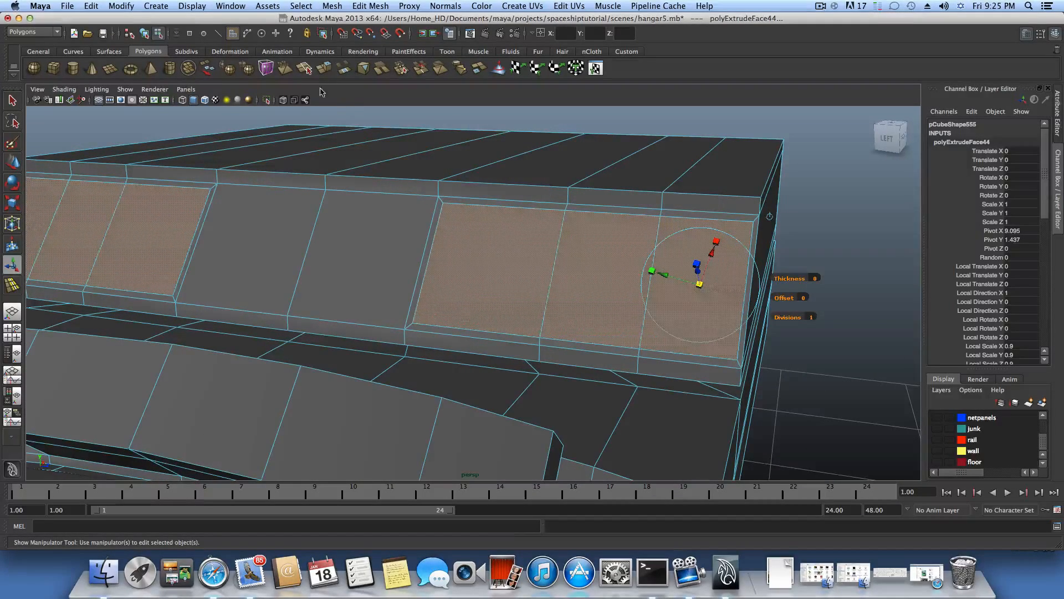
click(326, 69)
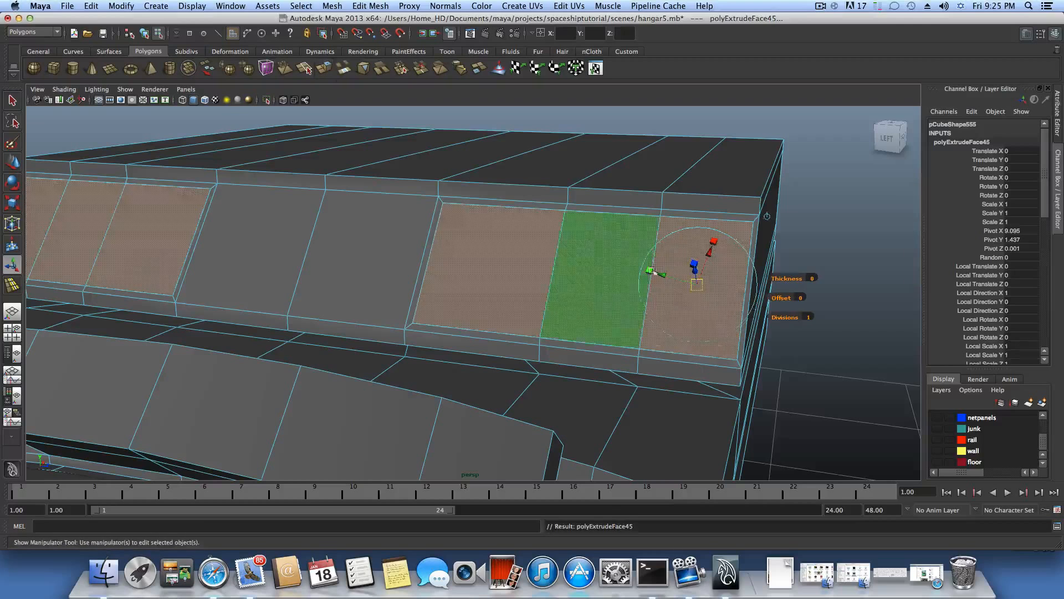
click(699, 286)
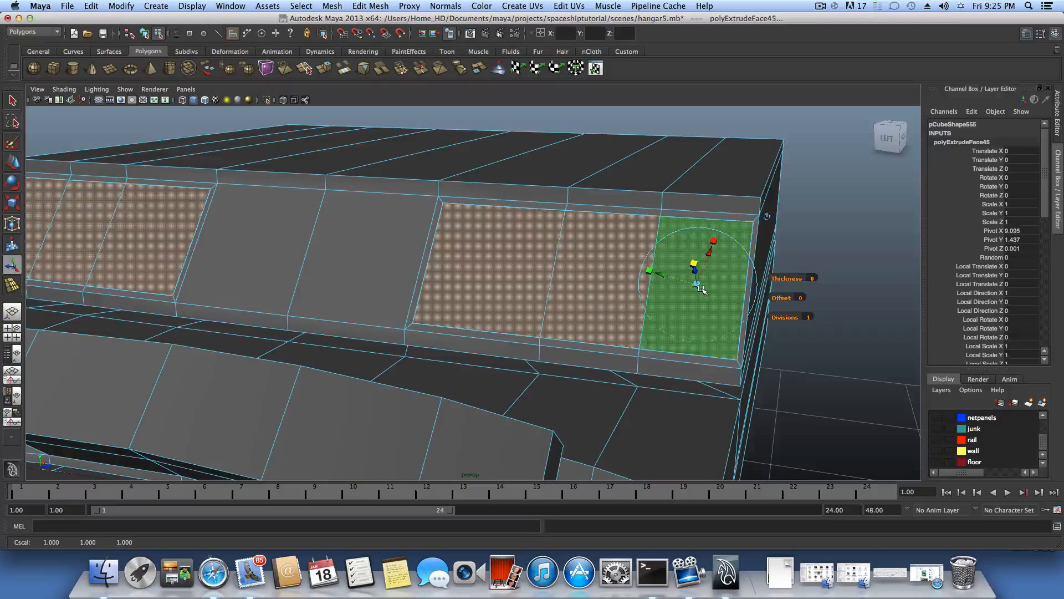
drag(698, 286, 697, 286)
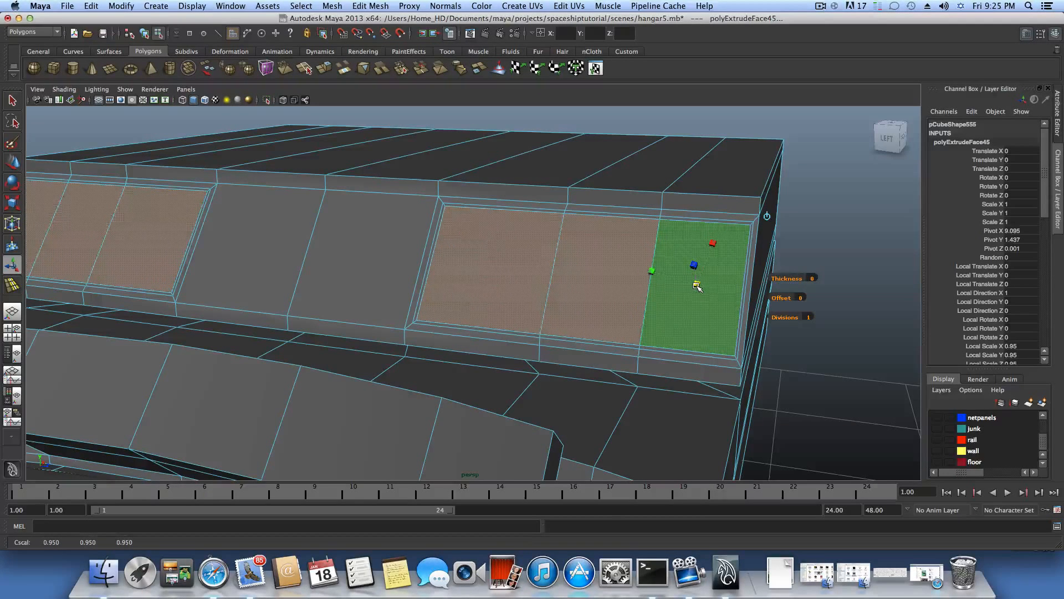
Select the thin border faces around both inset front panels and extrude them by 0.02
key(F8)
right_click(728, 324)
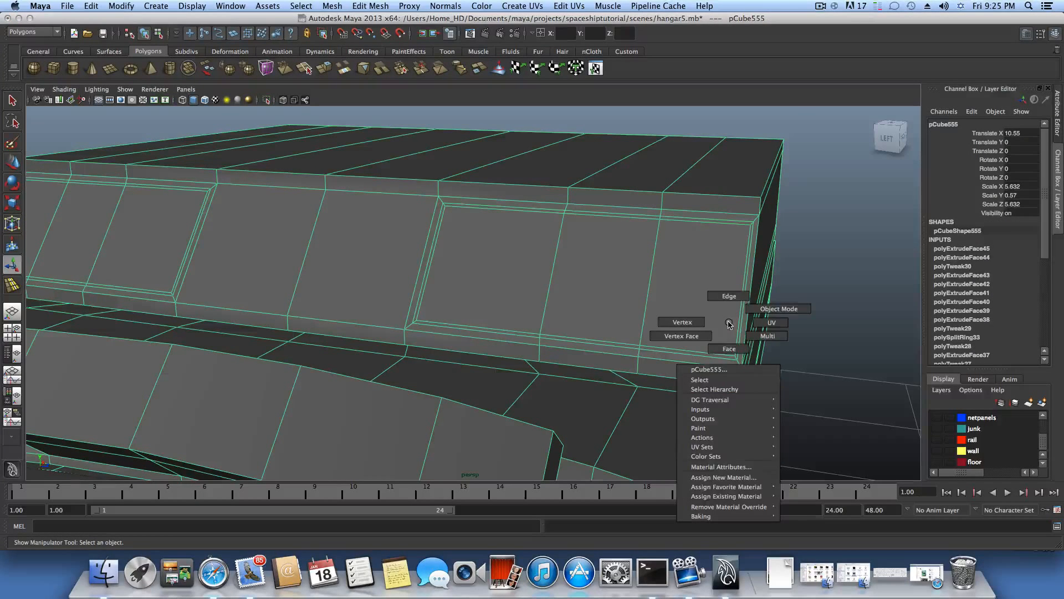
click(729, 349)
click(726, 353)
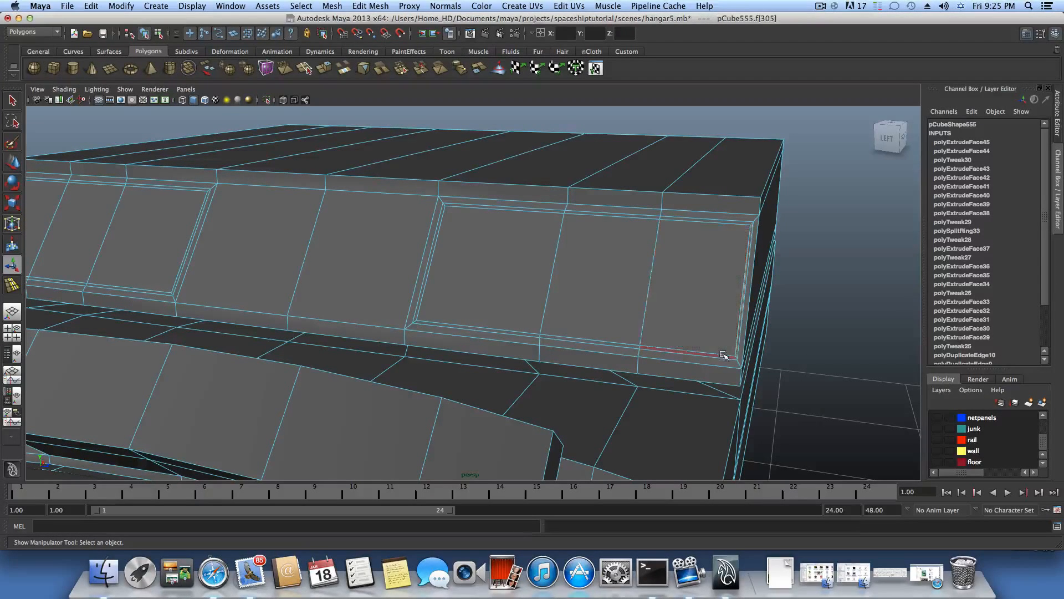
double_click(727, 355)
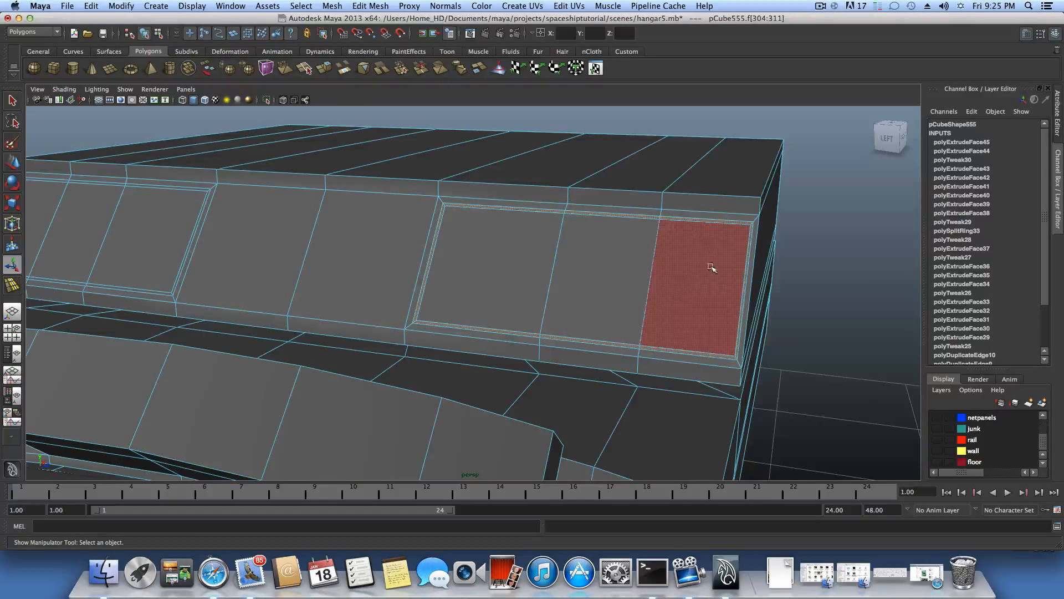
alt+middle_drag(375, 280, 615, 281)
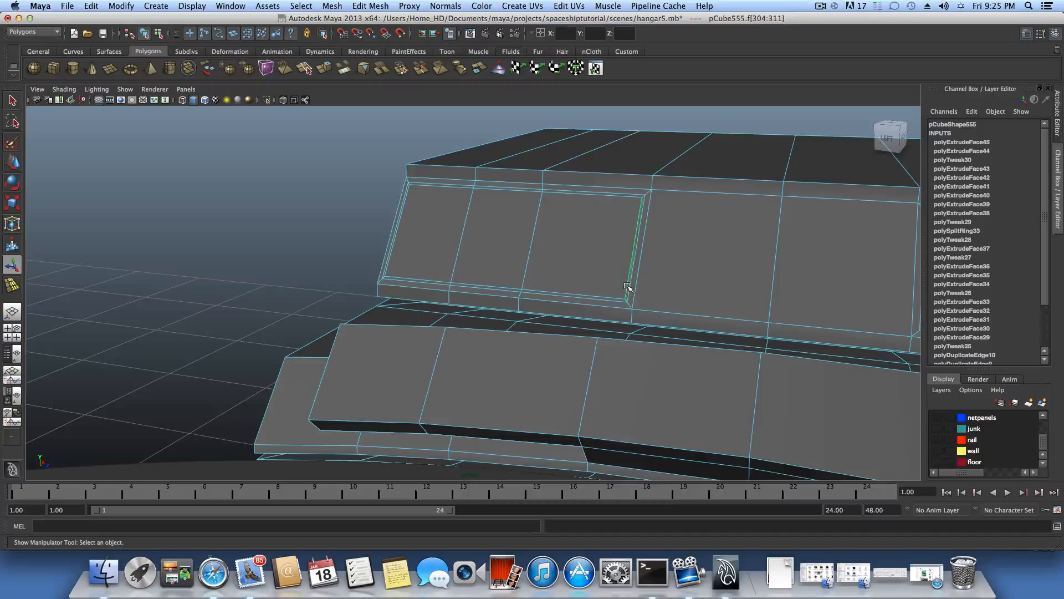
shift+click(628, 287)
shift+click(613, 297)
alt+right_drag(804, 308, 733, 294)
alt+drag(734, 294, 656, 294)
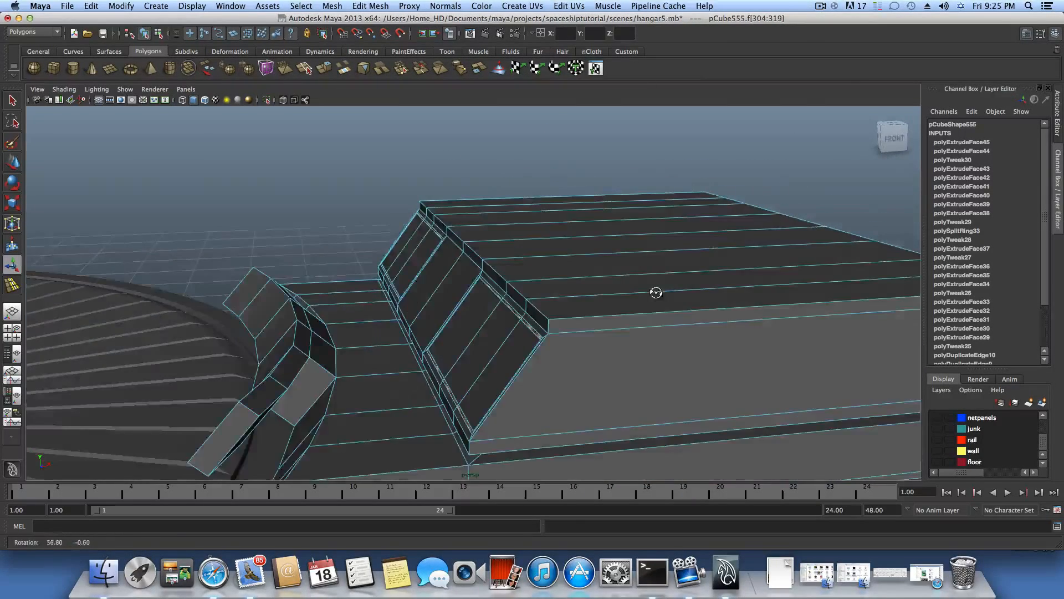
alt+middle_drag(655, 293, 697, 285)
click(328, 70)
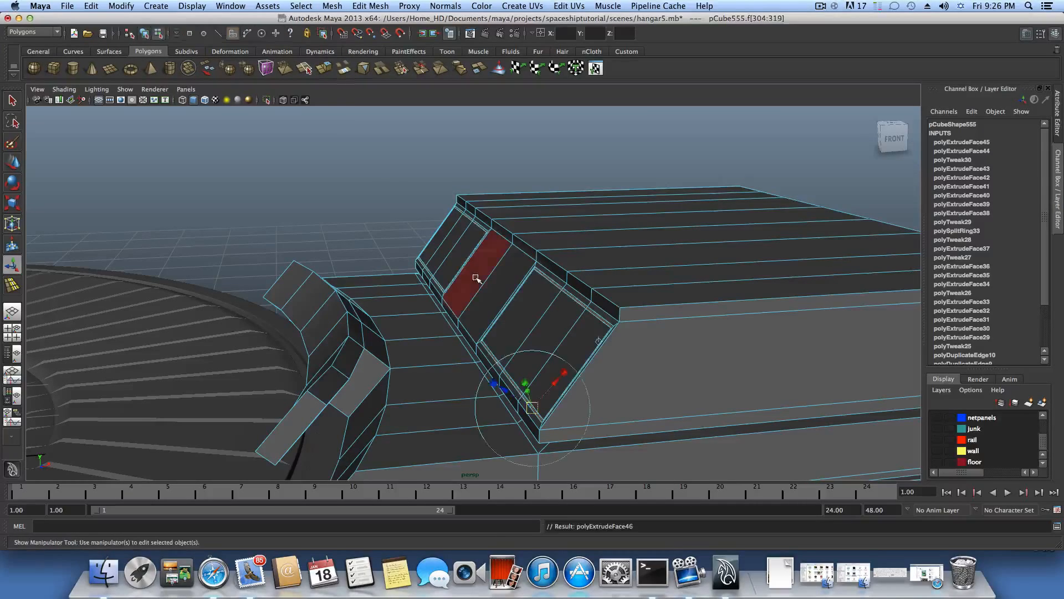
alt+drag(515, 338, 629, 319)
Extrude the two middle front faces between the panels at a scale of 0.85, and extrude them again at 0.933
alt+middle_drag(630, 319, 537, 333)
alt+drag(537, 333, 494, 340)
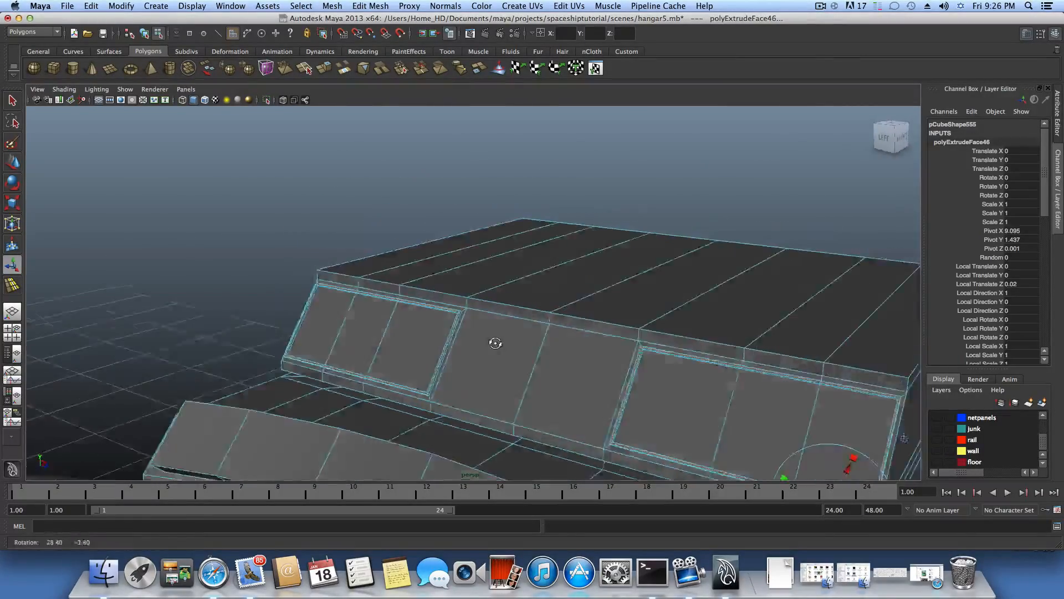
alt+middle_drag(493, 340, 482, 308)
click(508, 323)
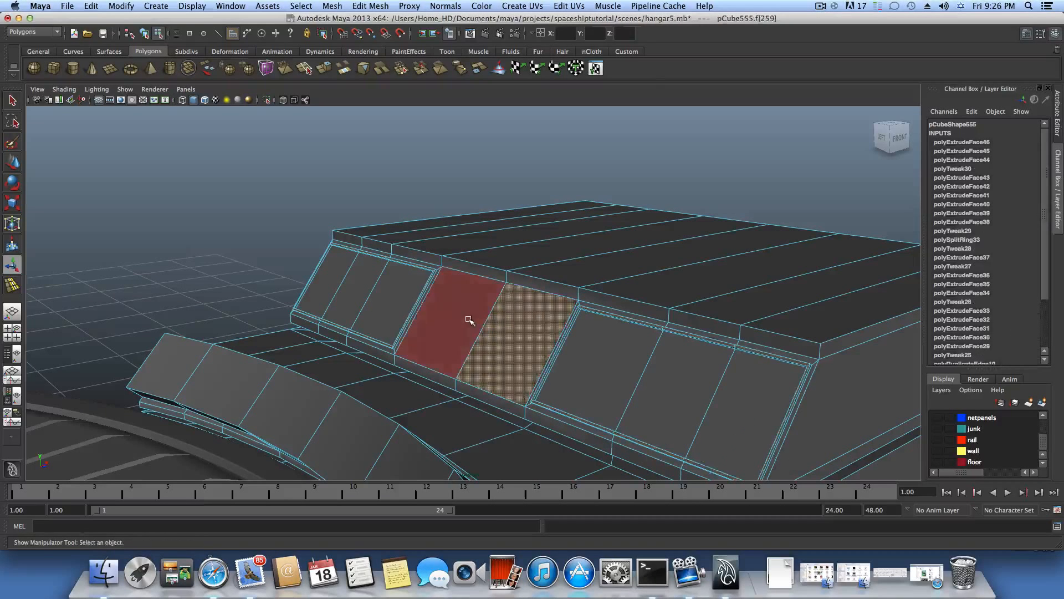
shift+click(466, 317)
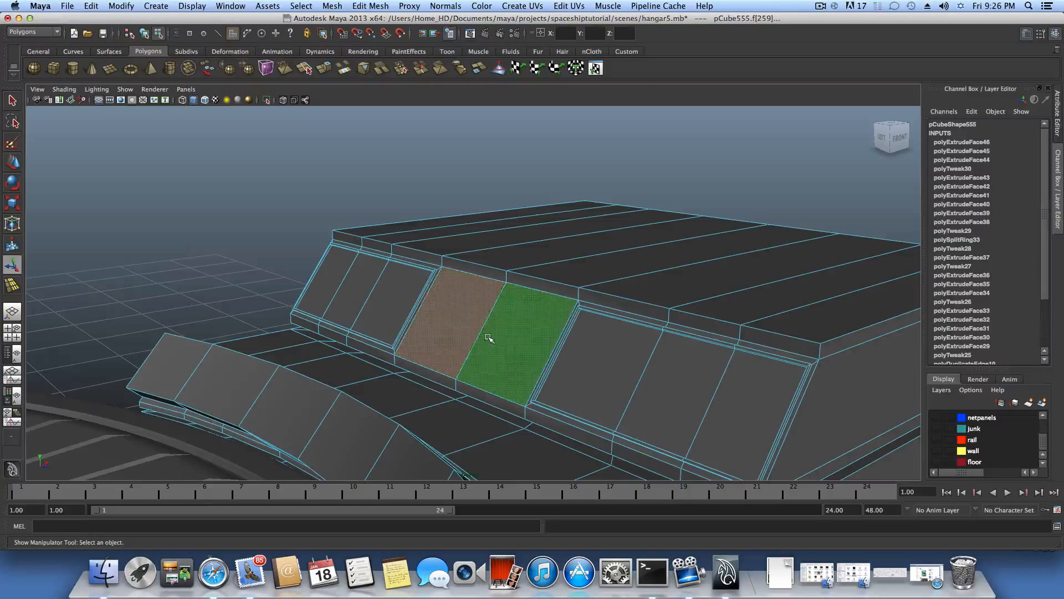
click(324, 69)
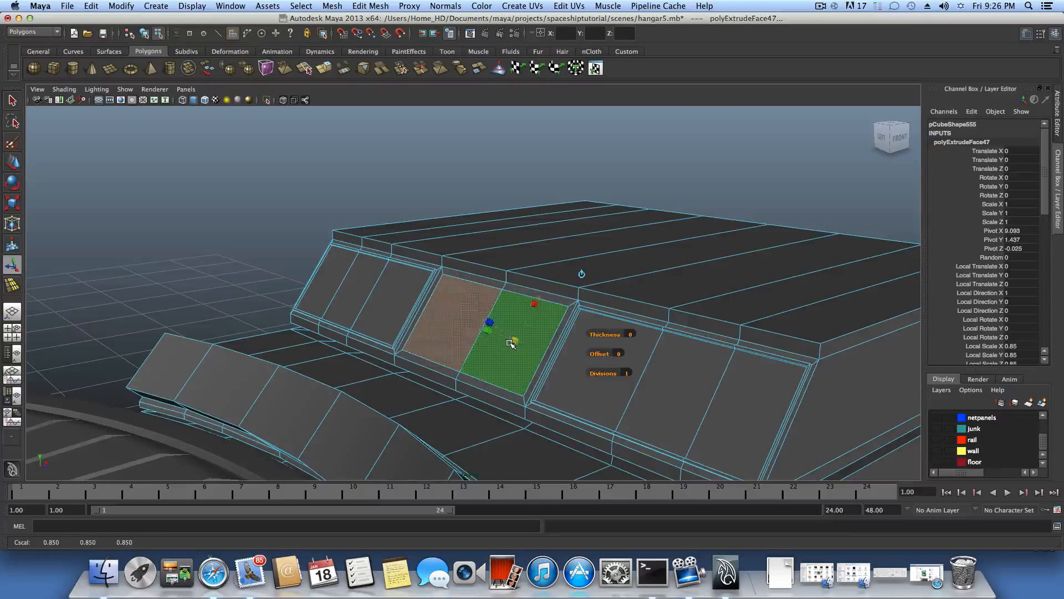
alt+drag(511, 344, 491, 338)
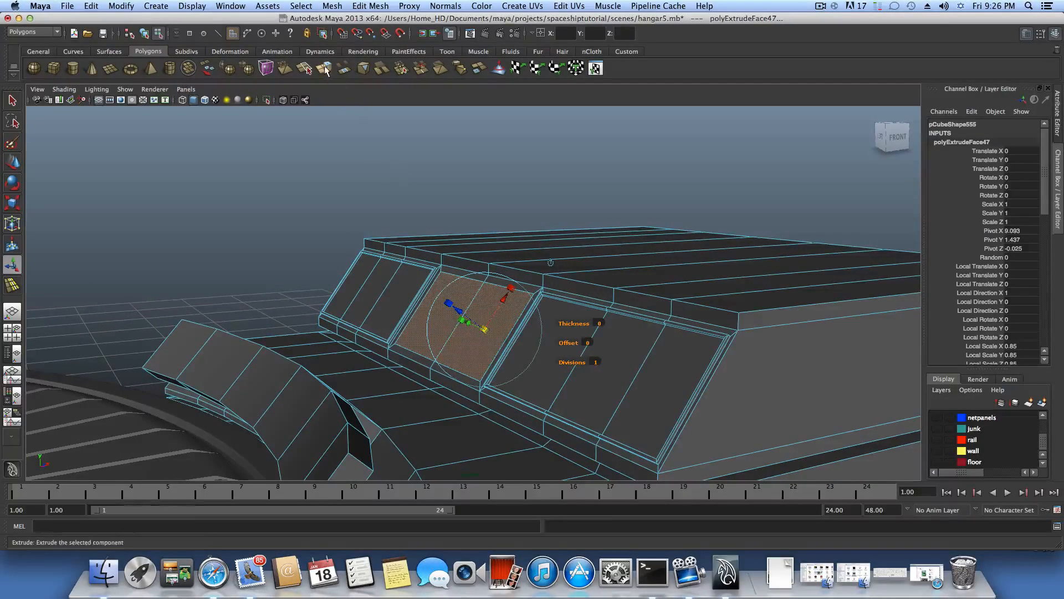
click(324, 68)
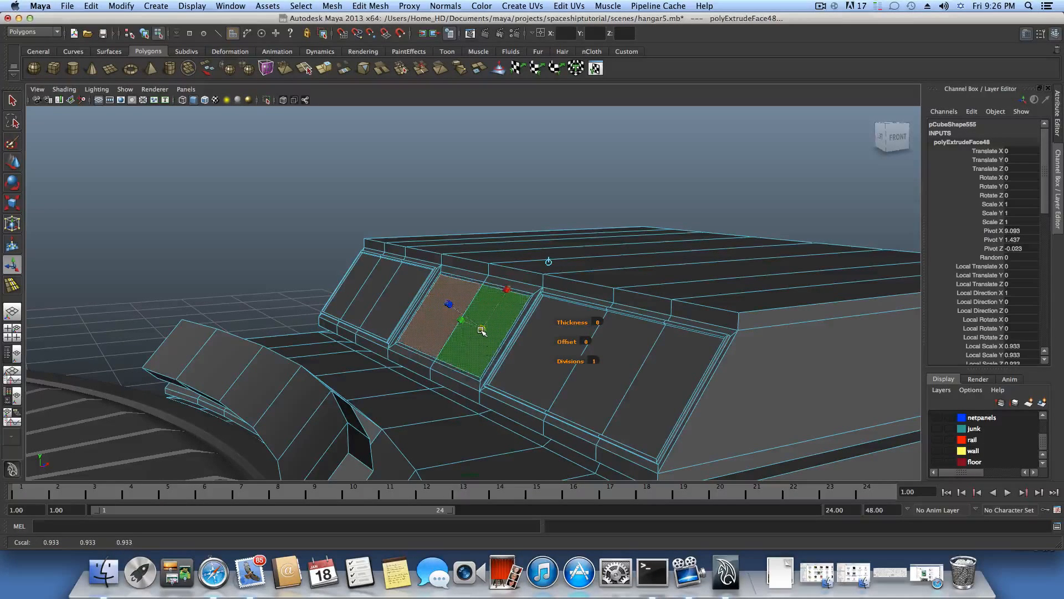
alt+drag(481, 331, 432, 332)
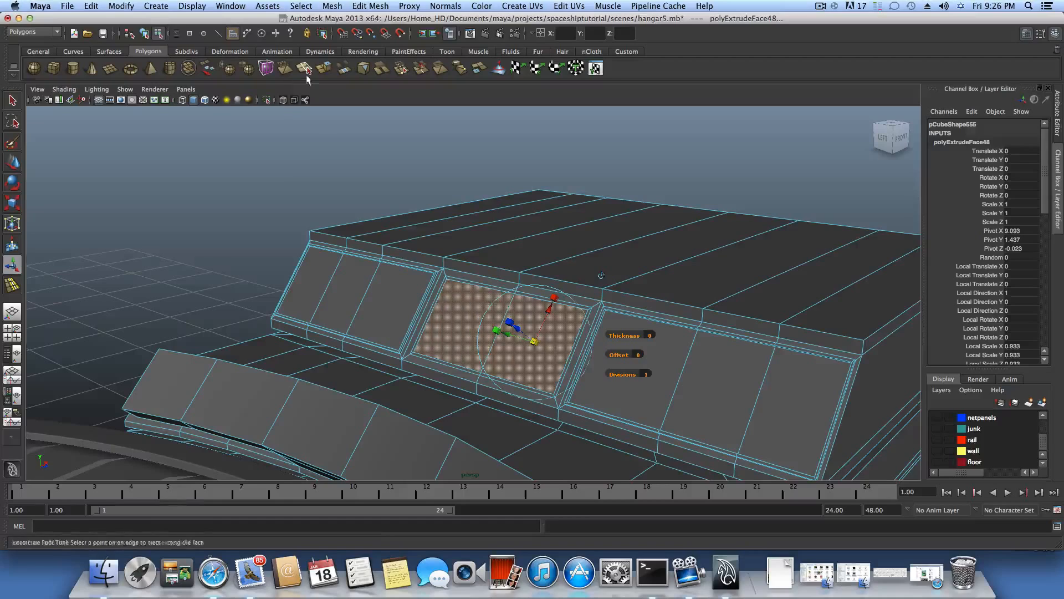
Extrude the inset middle front faces once more and move them back into the upper block
click(324, 68)
alt+drag(560, 341, 517, 344)
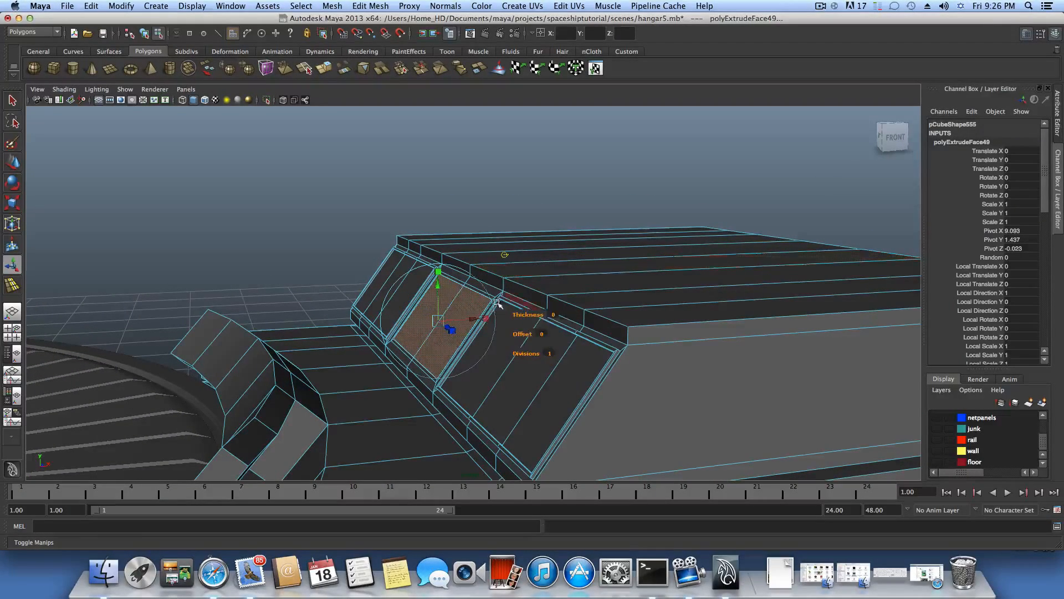
click(13, 164)
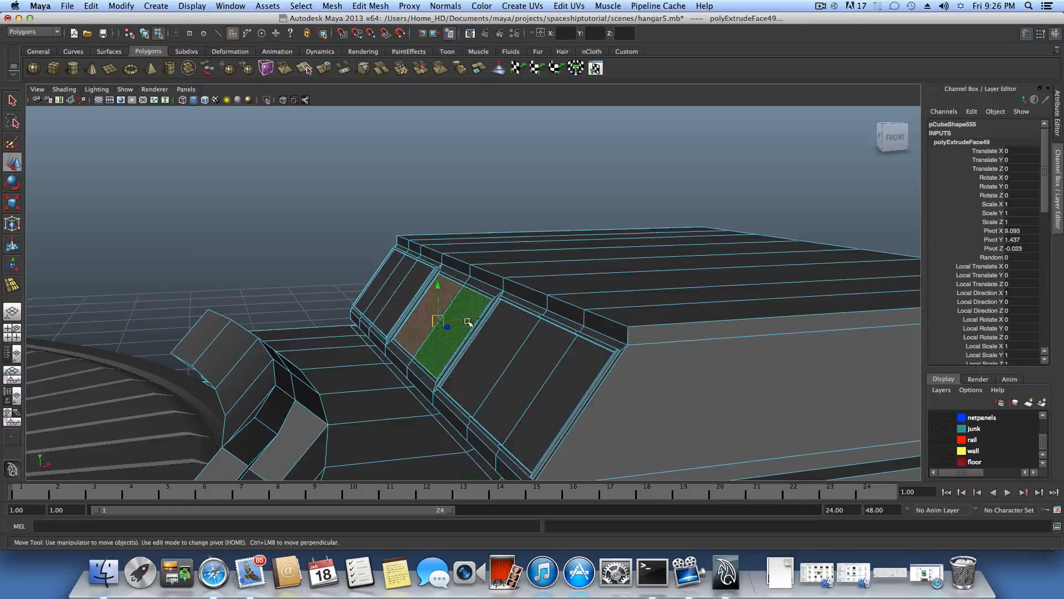
drag(473, 321, 529, 342)
Split the edge ring running across the upper block's top with a new edge loop near its sloped front
key(F8)
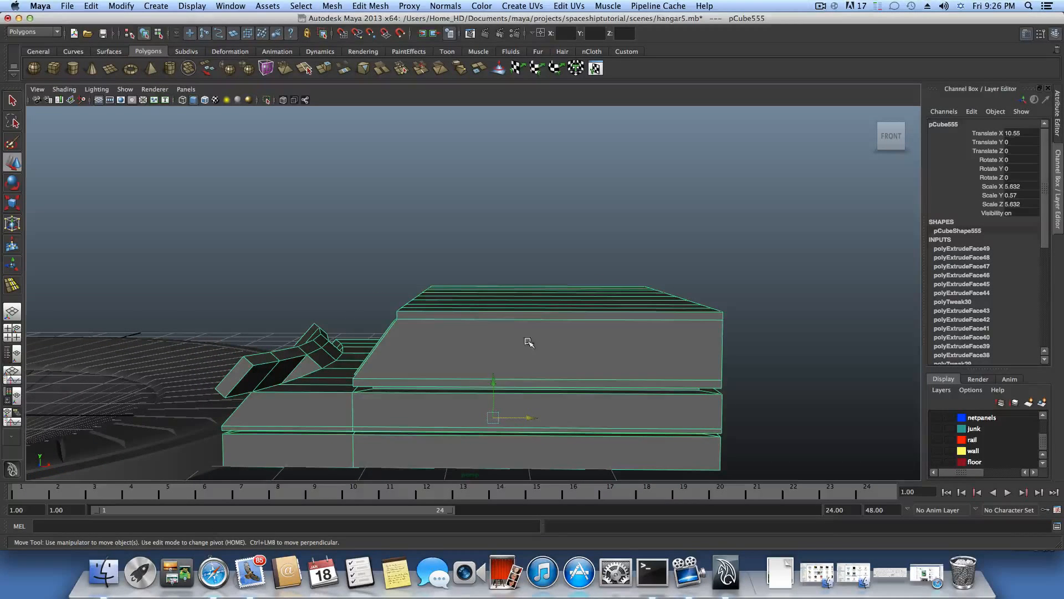
right_drag(467, 305, 467, 285)
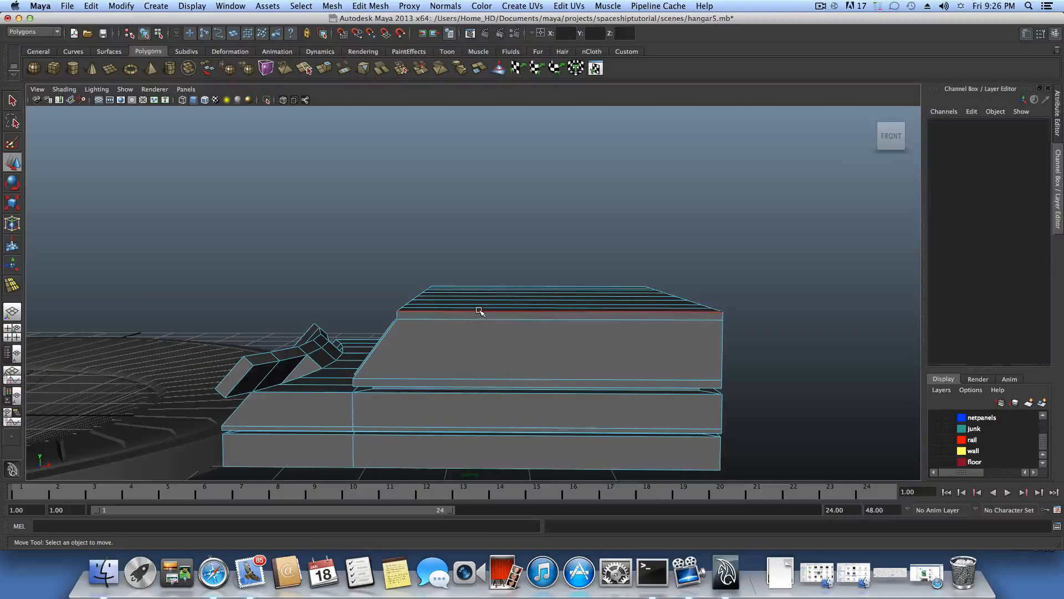
click(480, 312)
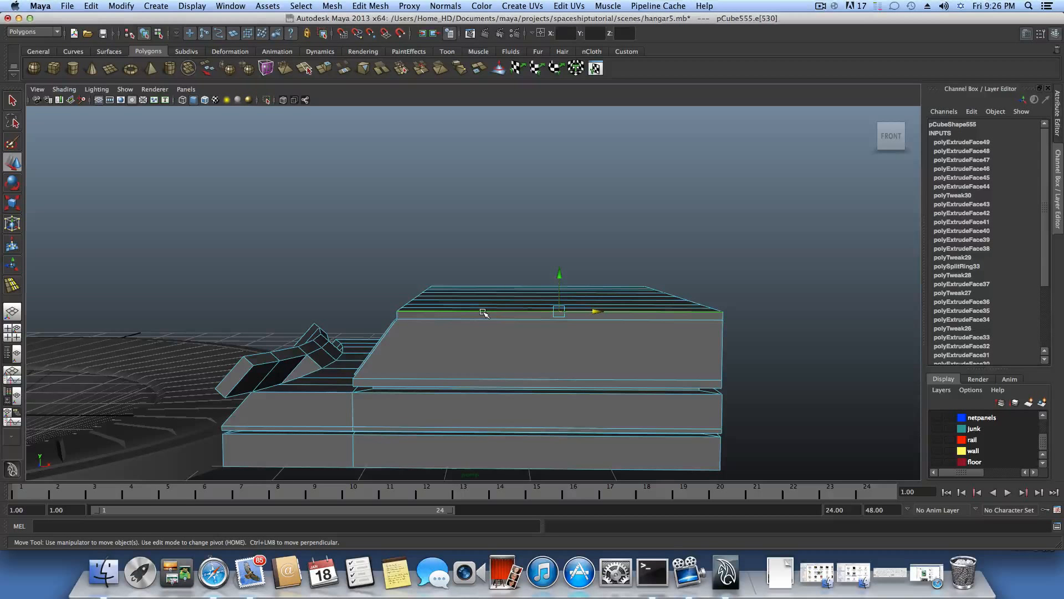
shift+right_click(483, 312)
ctrl+right_drag(478, 317, 504, 335)
Flatten the new edge loop to a scale of about 0.019 in X and move it forward to the block's top front edge
alt+drag(504, 335, 472, 361)
click(9, 207)
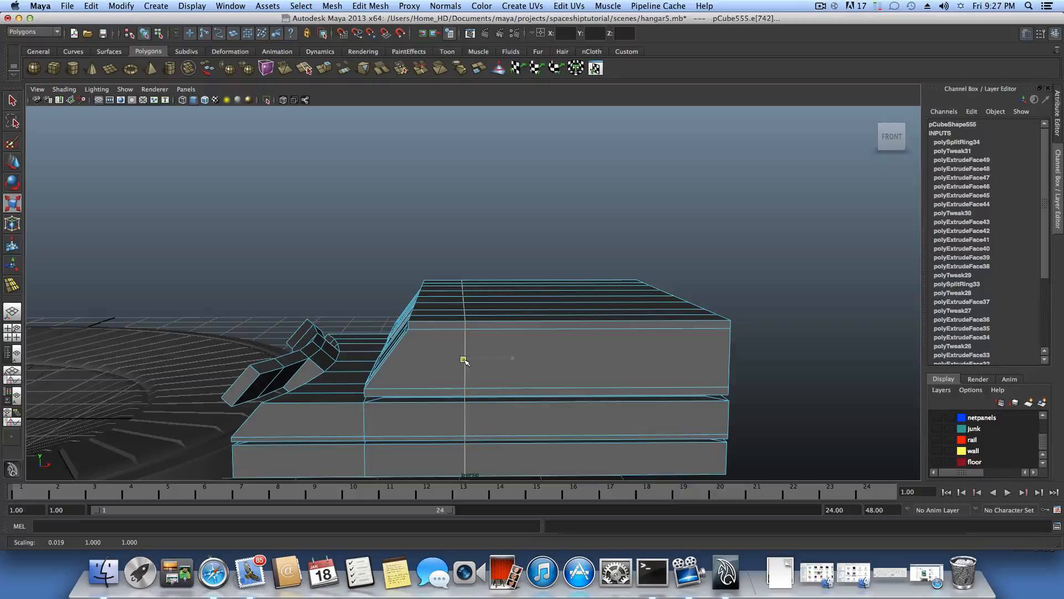
click(14, 162)
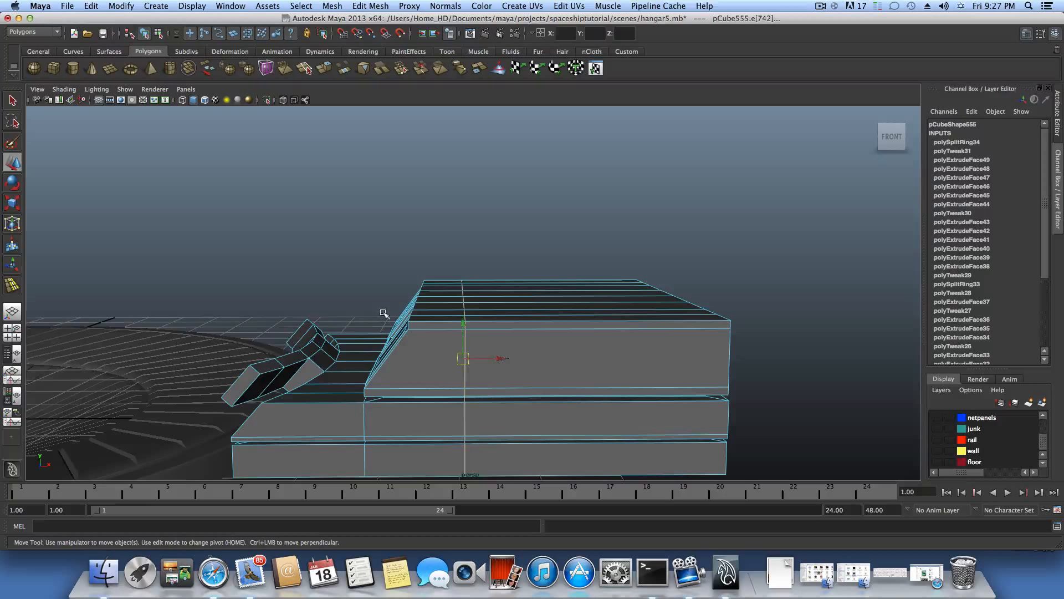
drag(499, 358, 423, 364)
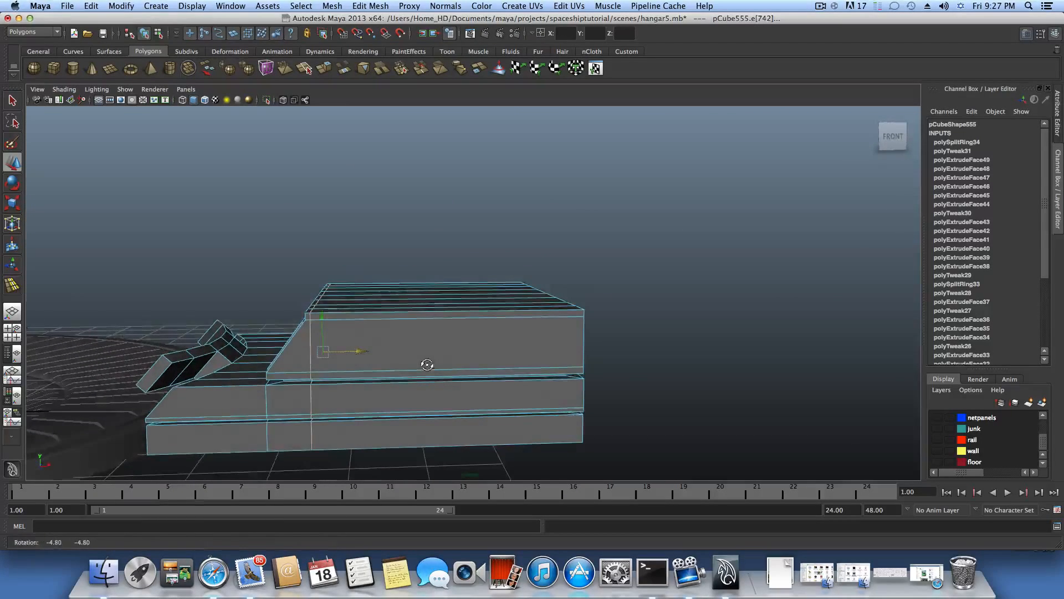
Add an edge loop close to the upper block's rear edge and another midway across its top
click(421, 311)
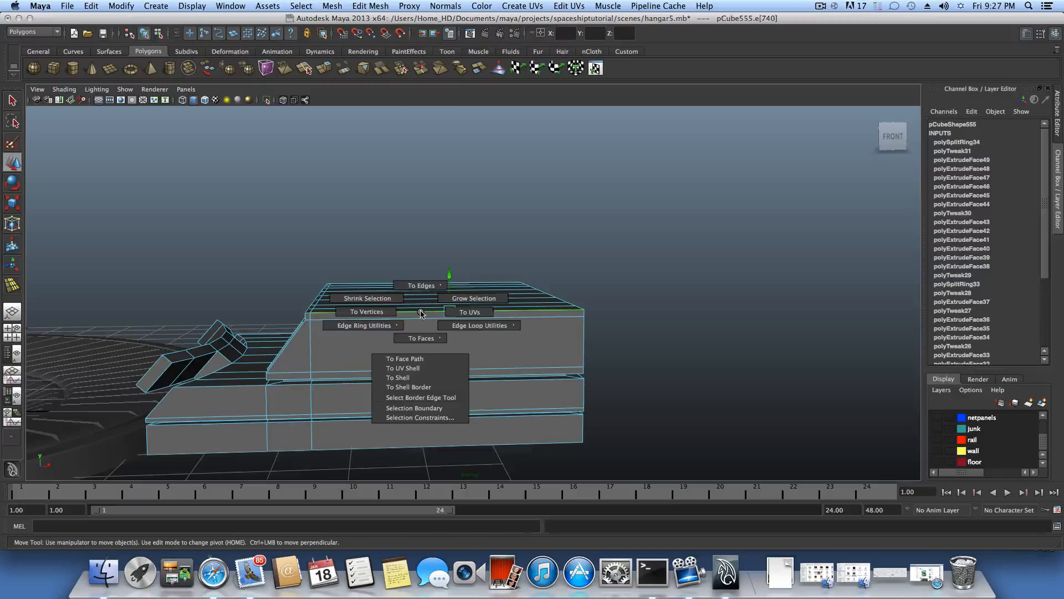
ctrl+right_drag(422, 314, 428, 340)
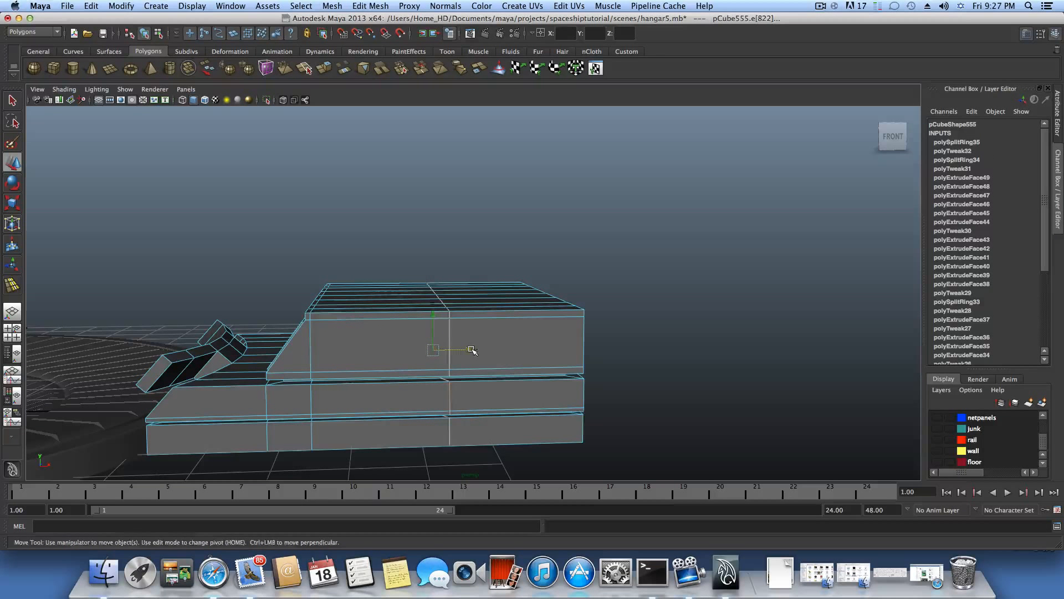
drag(472, 349, 576, 350)
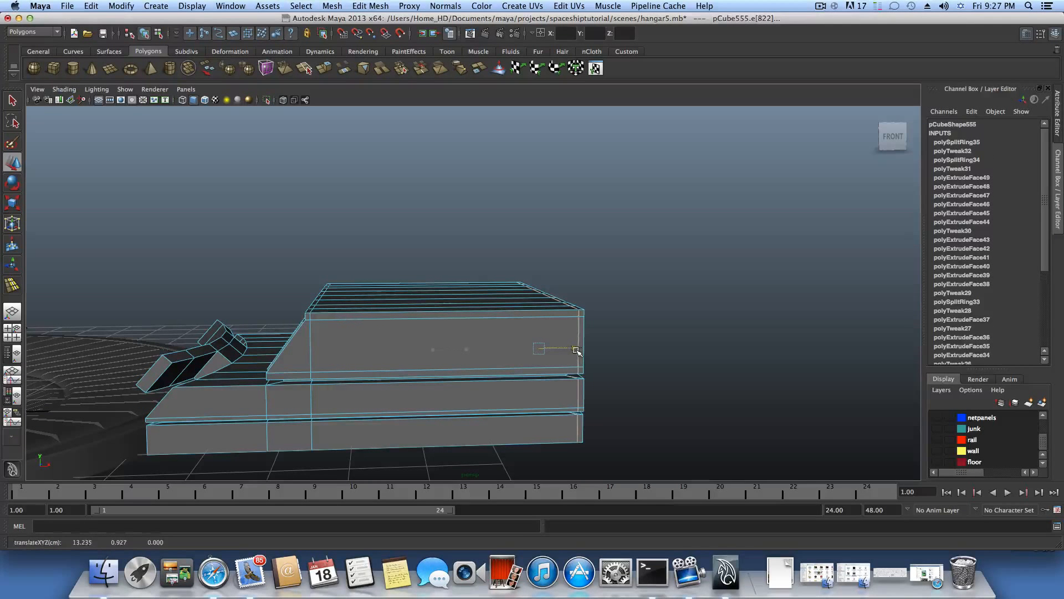
click(421, 312)
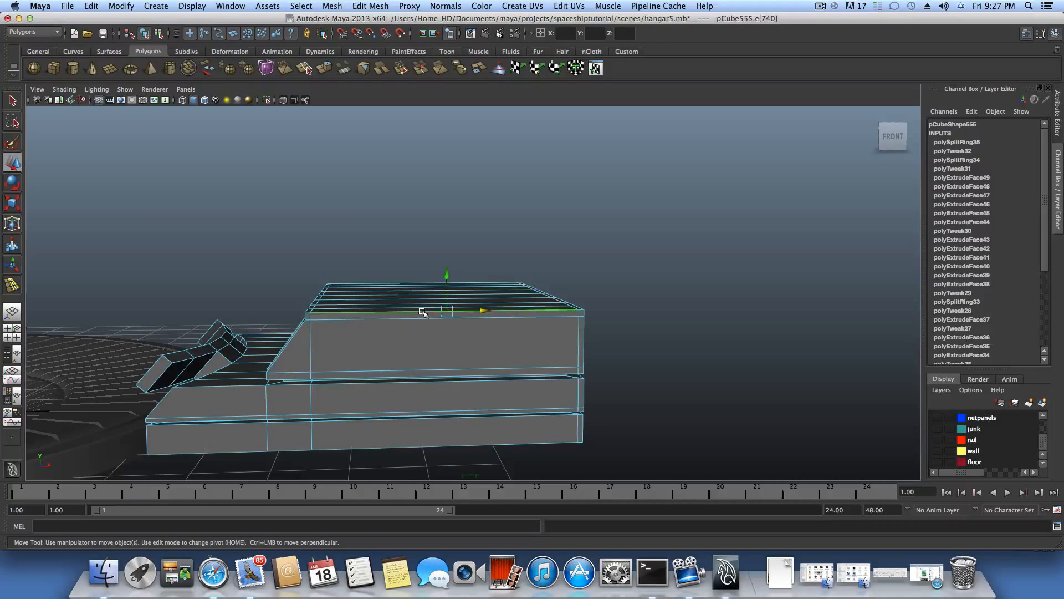
ctrl+right_drag(421, 312, 448, 331)
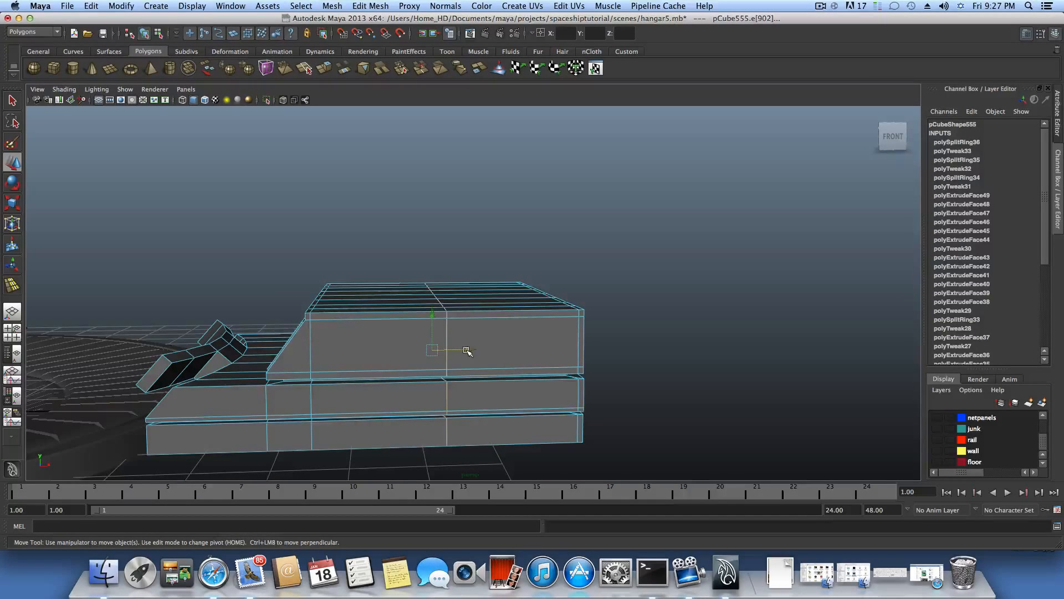
Select the two middle top faces in the upper block's front half and extrude them at a uniform scale of 0.917
alt+drag(468, 350, 561, 357)
right_drag(425, 323, 426, 329)
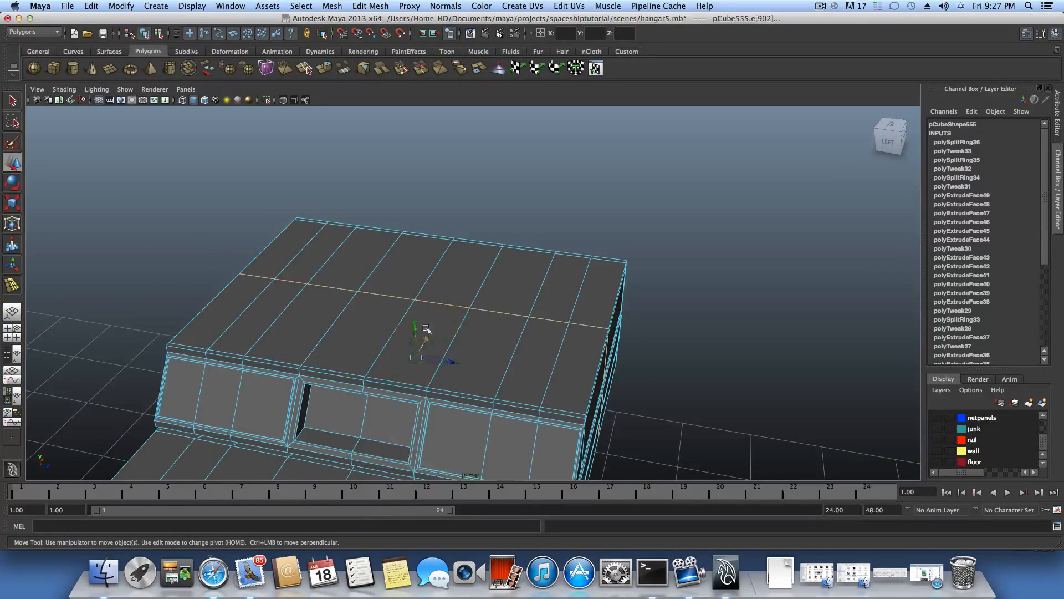
click(412, 314)
shift+click(379, 323)
alt+drag(428, 359, 395, 358)
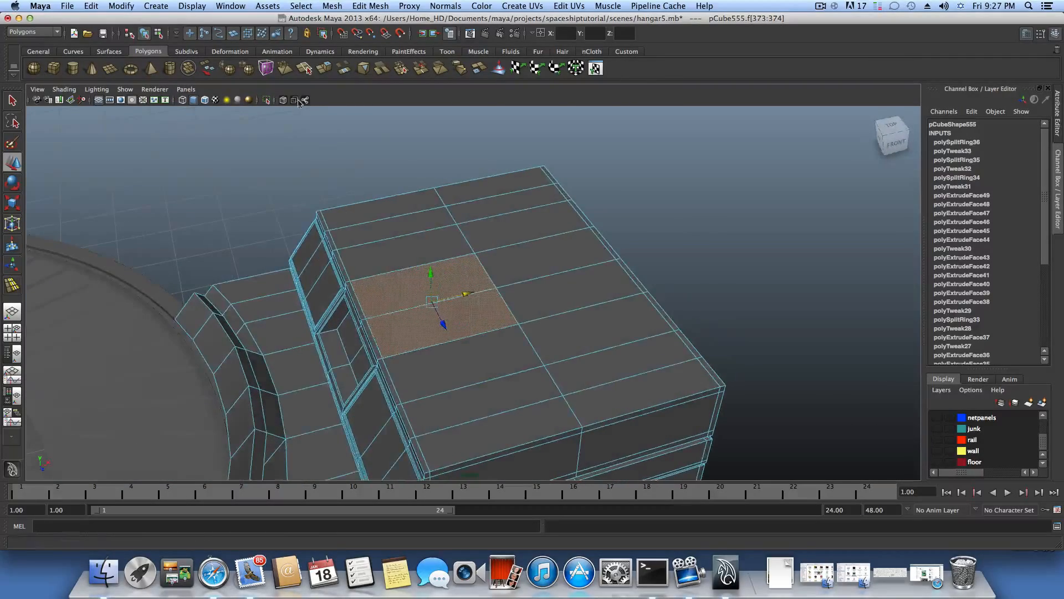
click(322, 67)
alt+drag(394, 311, 399, 278)
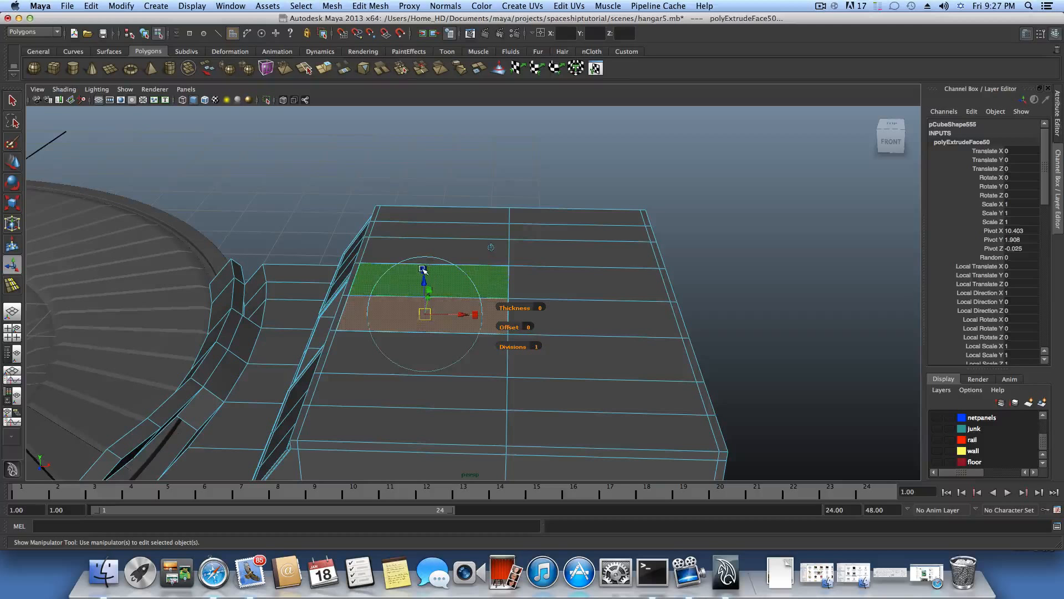
click(423, 270)
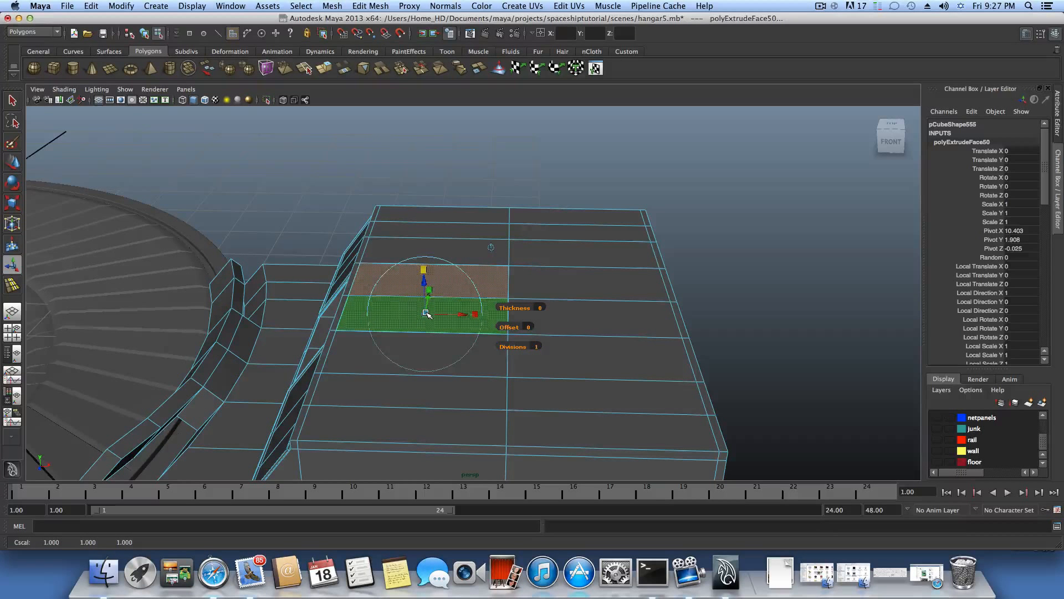
drag(427, 314, 520, 334)
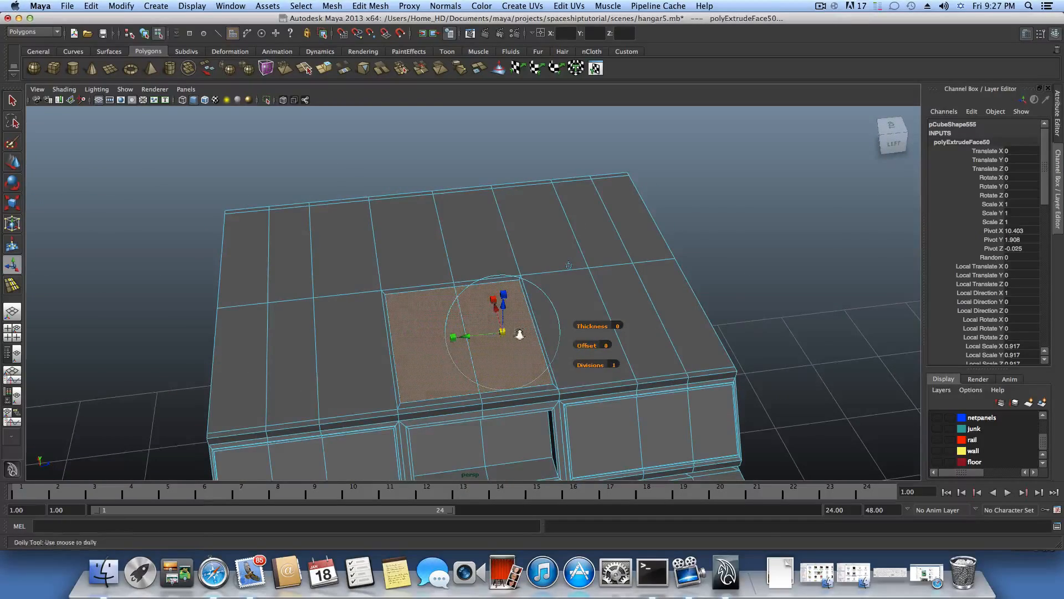
Narrow the extruded middle roof faces to a local Y scale of 0.82
alt+right_drag(520, 335, 540, 334)
alt+middle_drag(540, 334, 508, 316)
alt+right_drag(508, 316, 527, 332)
alt+drag(527, 332, 510, 333)
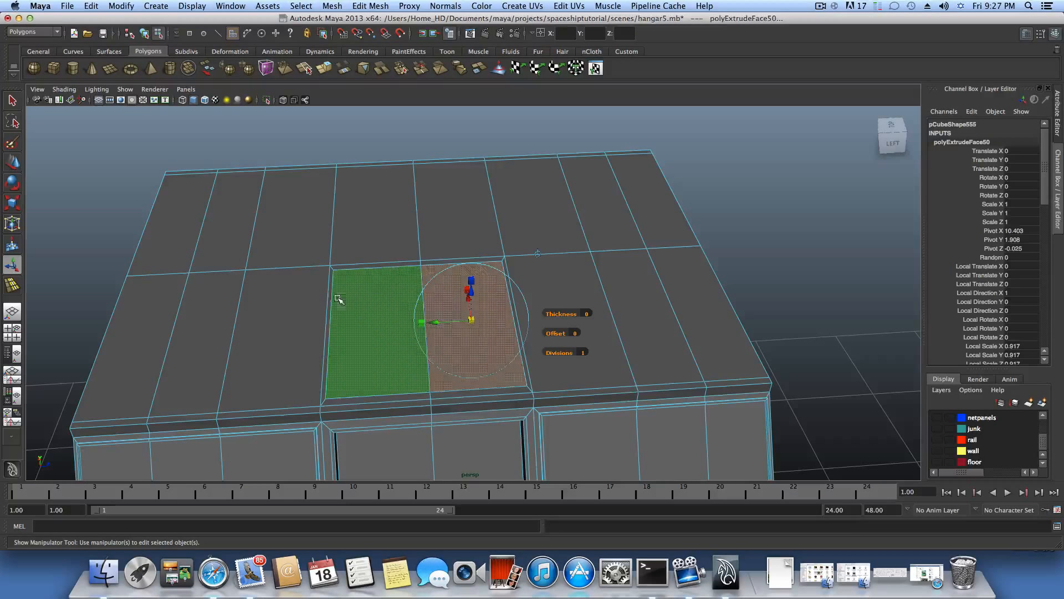
mouse_move(424, 324)
mouse_down()
mouse_move(418, 360)
mouse_move(415, 328)
mouse_up()
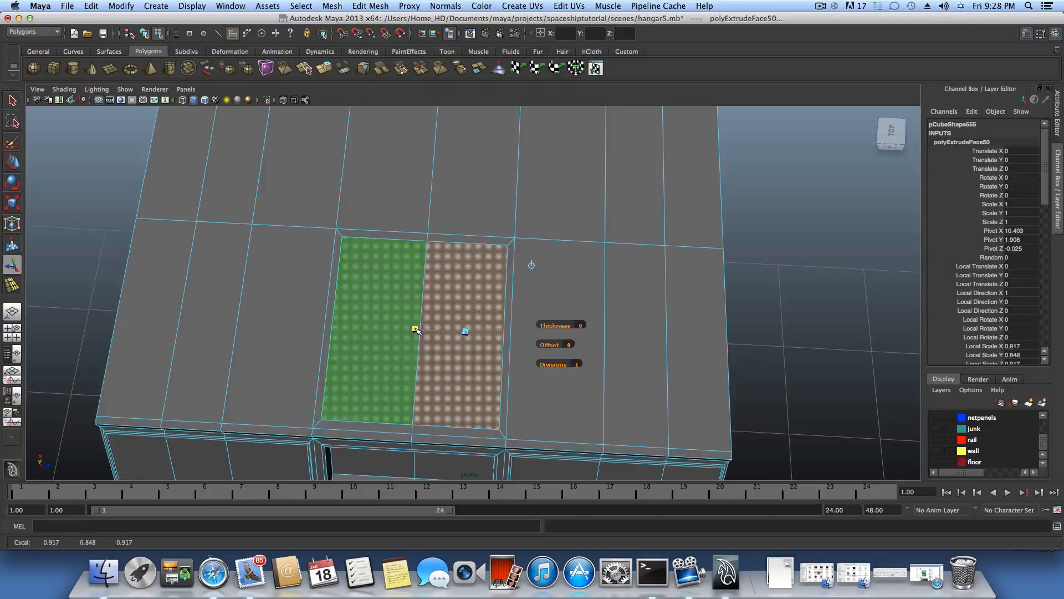
alt+drag(435, 375, 417, 317)
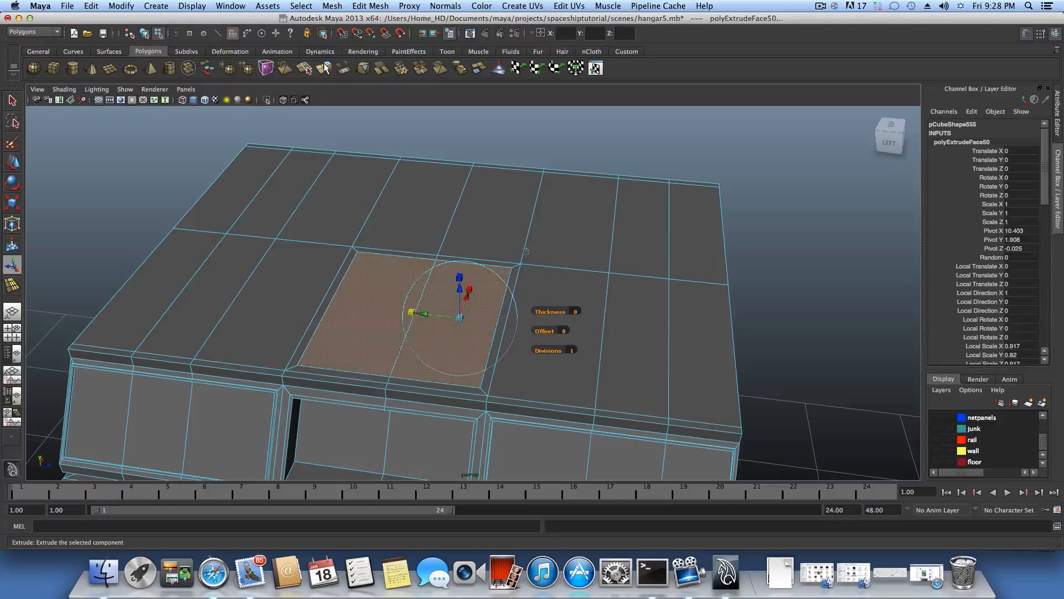
Extrude the inset roof faces again and sink them 0.063 into the upper block
click(323, 66)
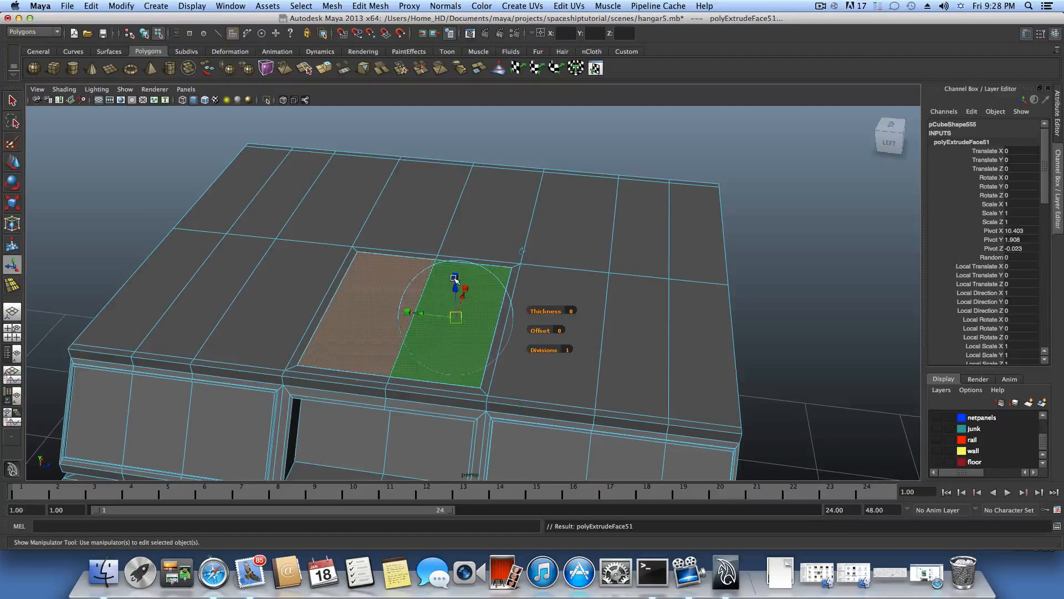
drag(454, 287, 455, 289)
alt+drag(474, 305, 287, 360)
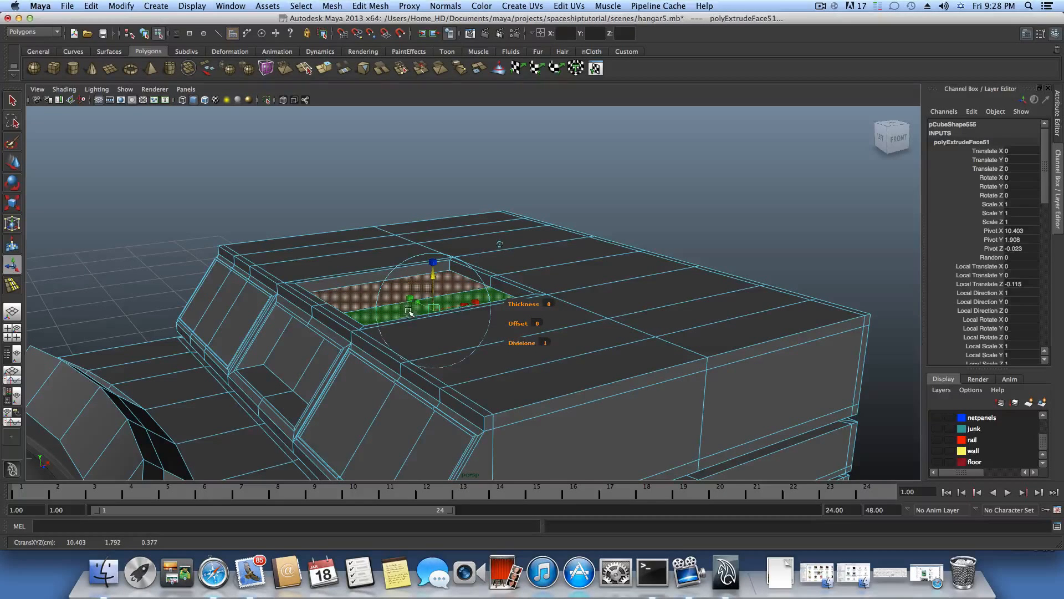
drag(432, 276, 419, 343)
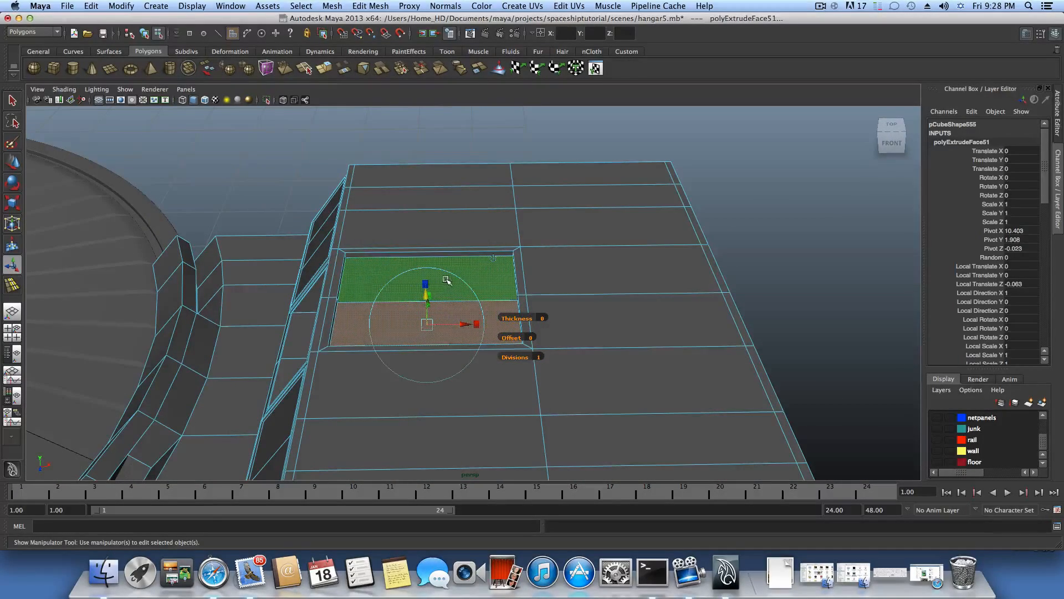
Extrude the recess floor faces at a local scale of 0.373 in X and 0.891 in Y, and extrude them again upward by 0.06
key(ctrl+e)
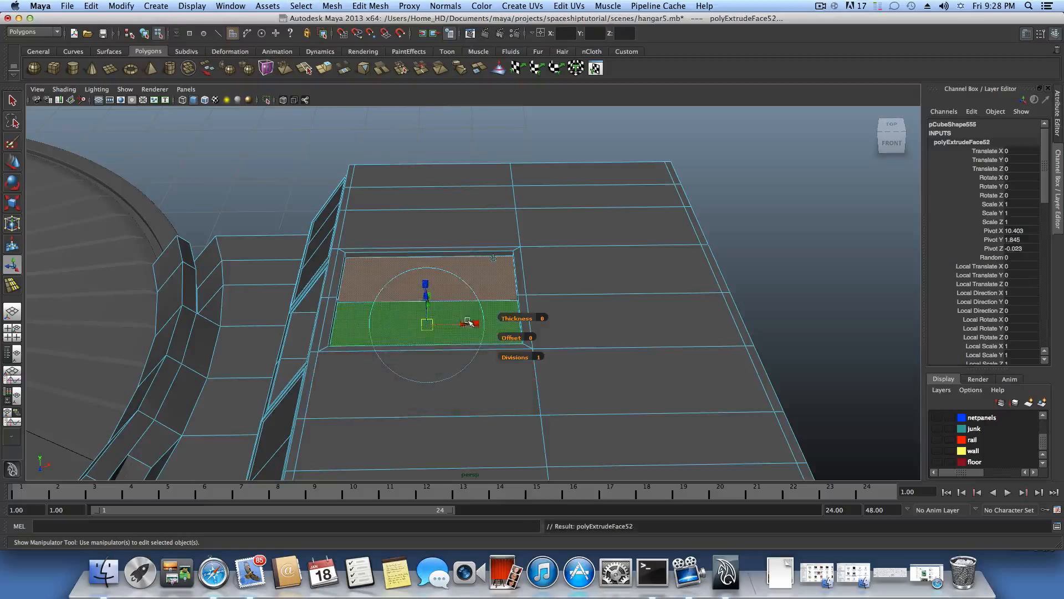
drag(475, 323, 459, 348)
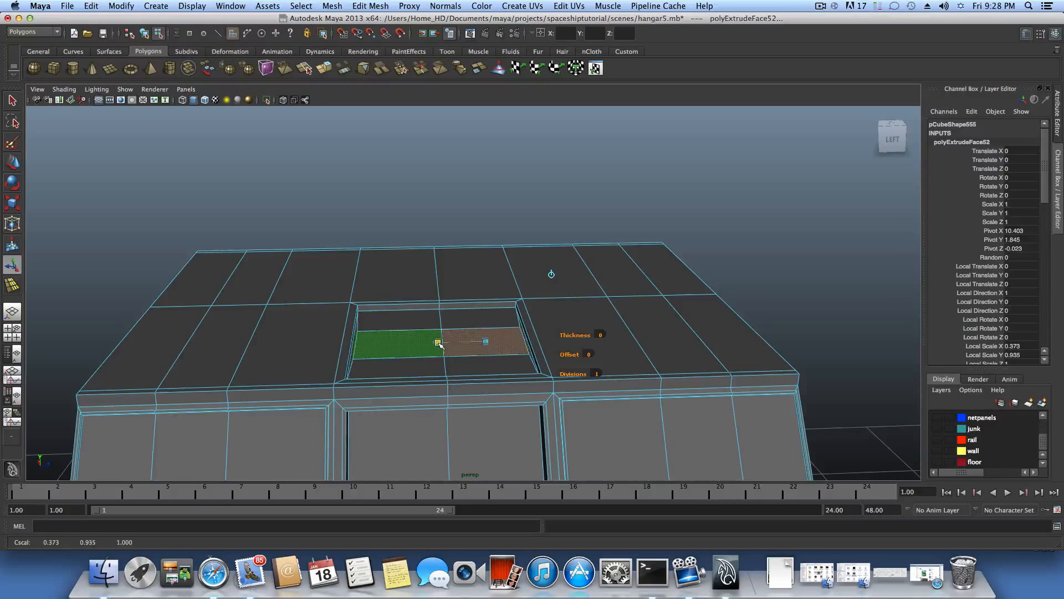
alt+drag(441, 343, 349, 371)
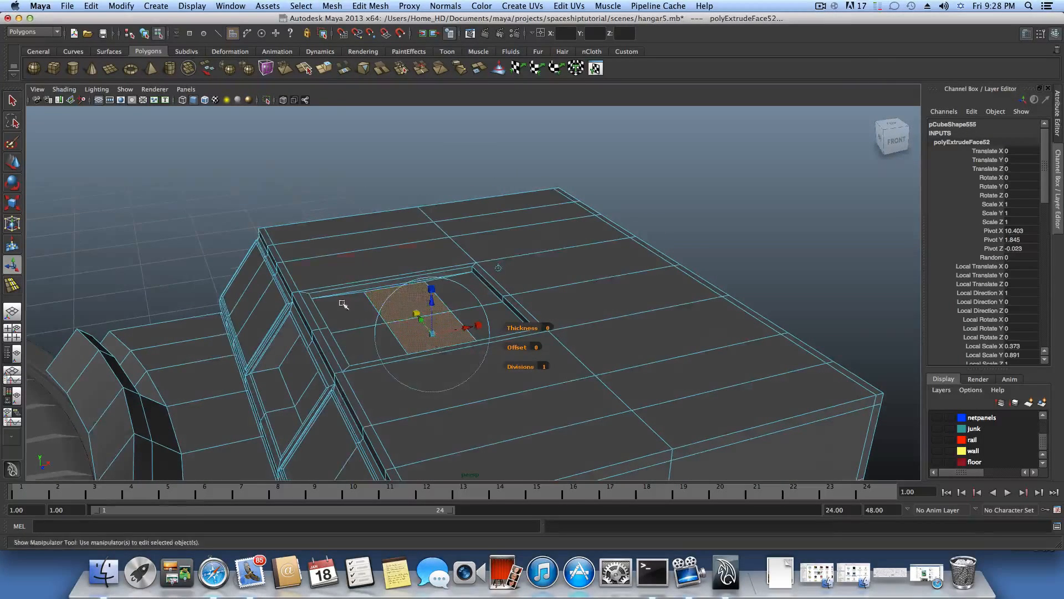
drag(431, 301, 325, 371)
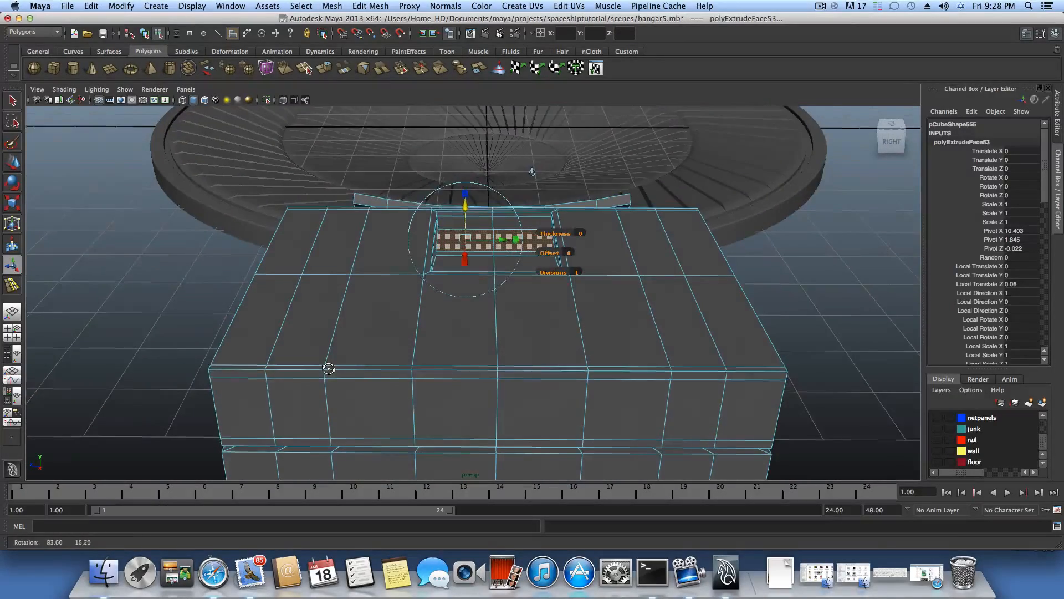
Extrude the whole row of top faces in the rear half slightly inward, and extrude them again at a scale of 0.955 in X and Z
alt+drag(457, 366, 388, 340)
click(368, 348)
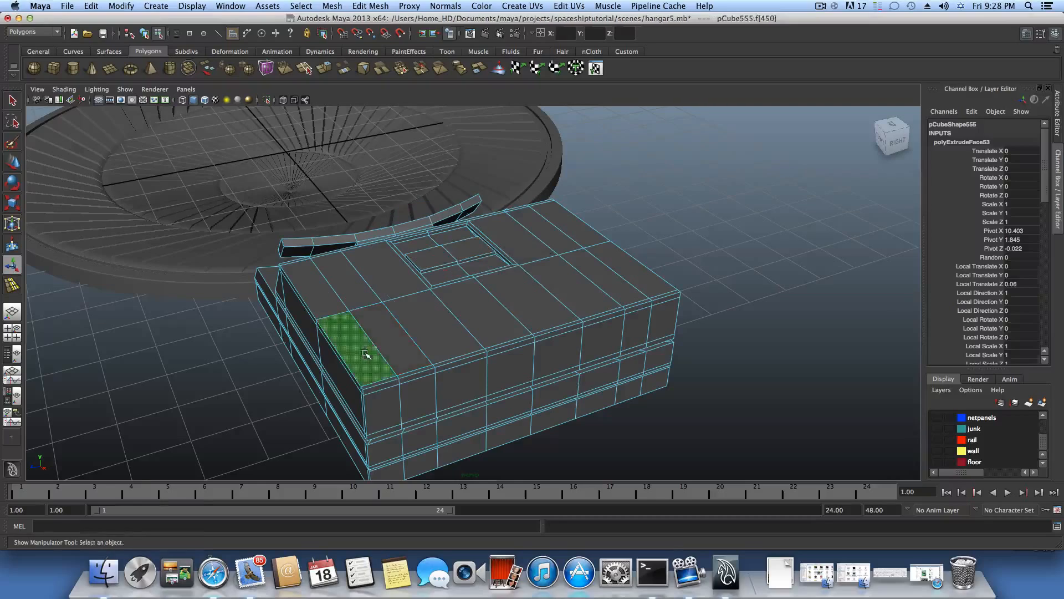
shift+click(396, 347)
shift+click(455, 320)
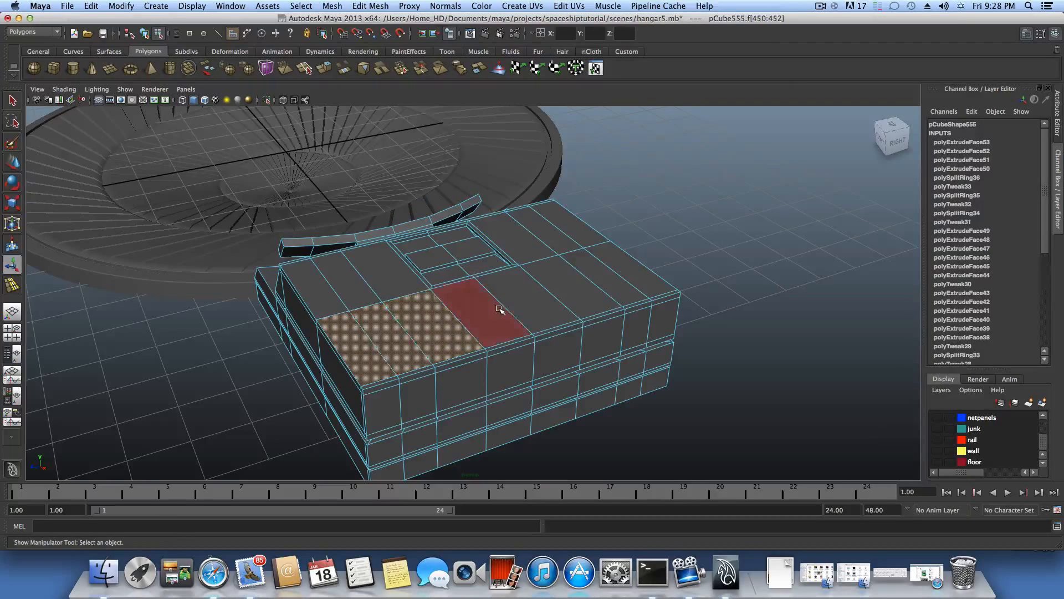
shift+click(588, 284)
shift+click(629, 271)
mouse_move(468, 304)
alt+mouse_down()
mouse_move(568, 307)
mouse_move(455, 319)
alt+mouse_up()
click(326, 68)
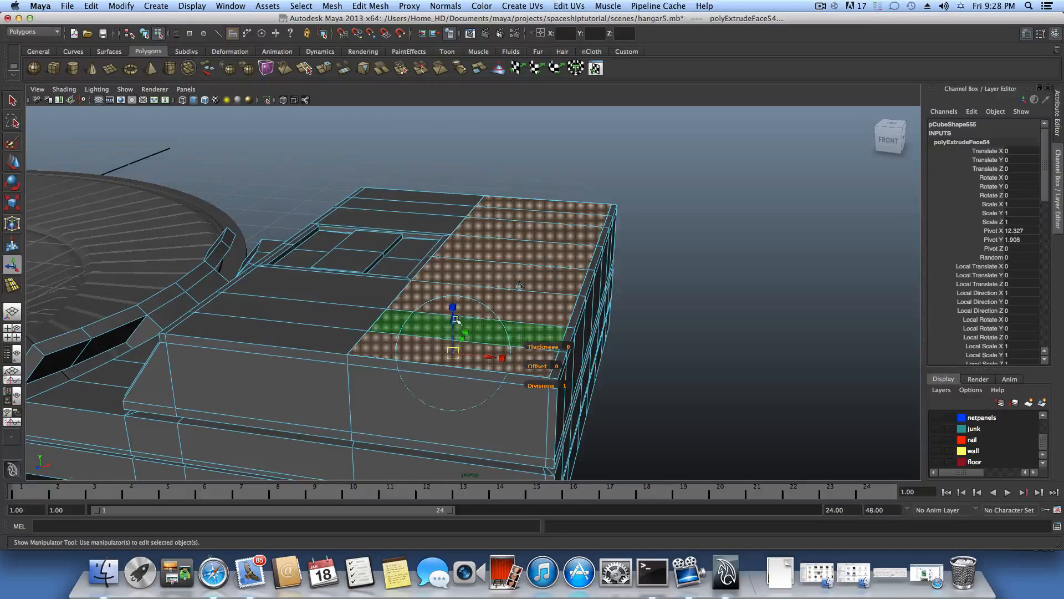
click(519, 287)
drag(508, 214, 514, 266)
click(324, 68)
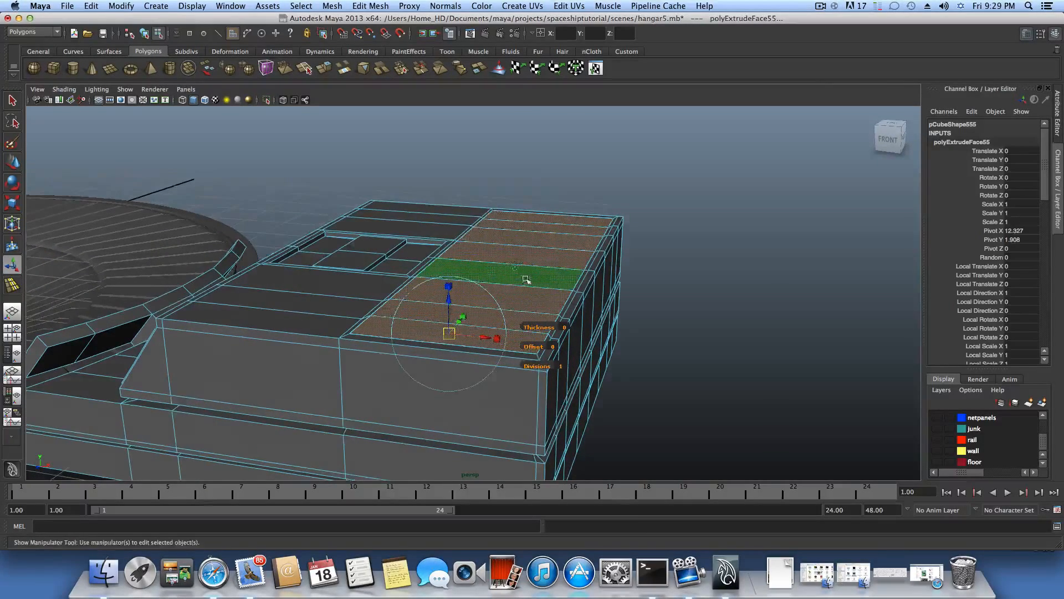
drag(510, 215, 512, 217)
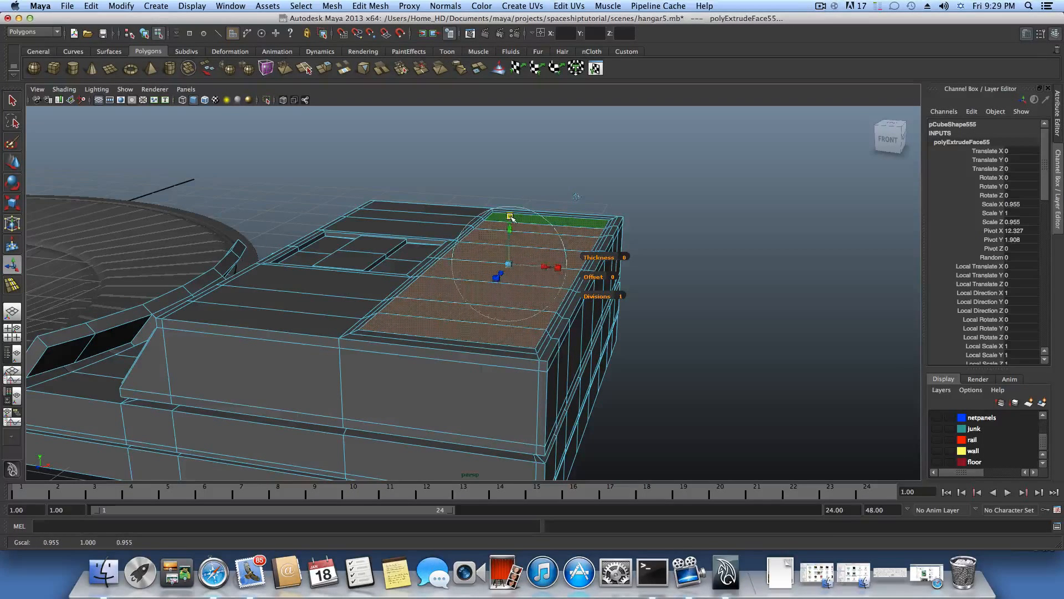
Select the thin border faces around the rear roof panel and extrude them down by 0.035 as a groove
alt+drag(494, 301, 405, 123)
click(527, 335)
double_click(514, 343)
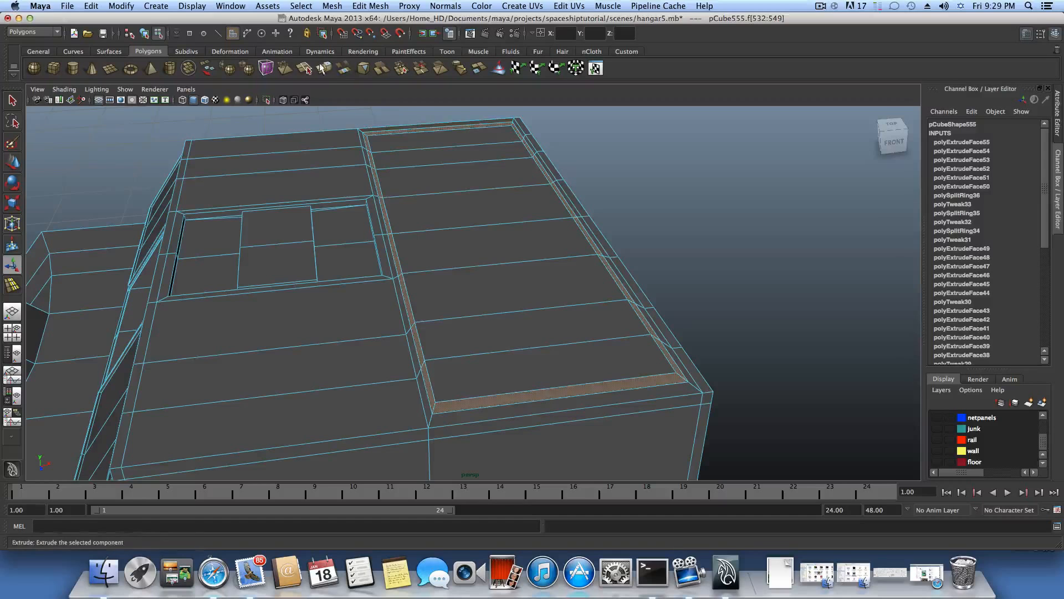
alt+drag(485, 248, 507, 300)
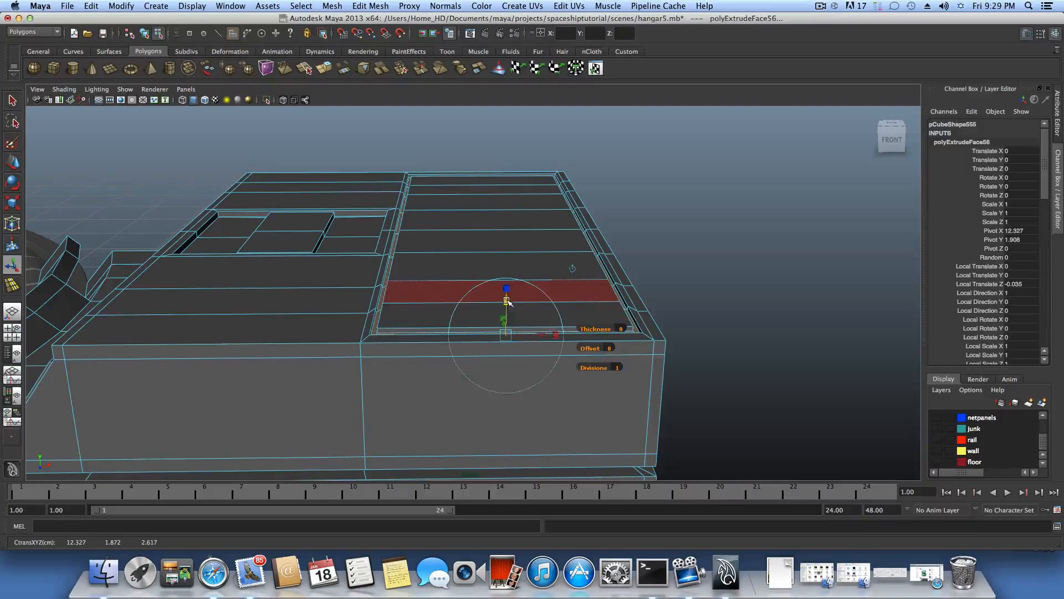
Extrude the three faces at each end of the rear roof panel at a local scale of 0.883, with 0.787 in Y
click(444, 299)
shift+click(446, 293)
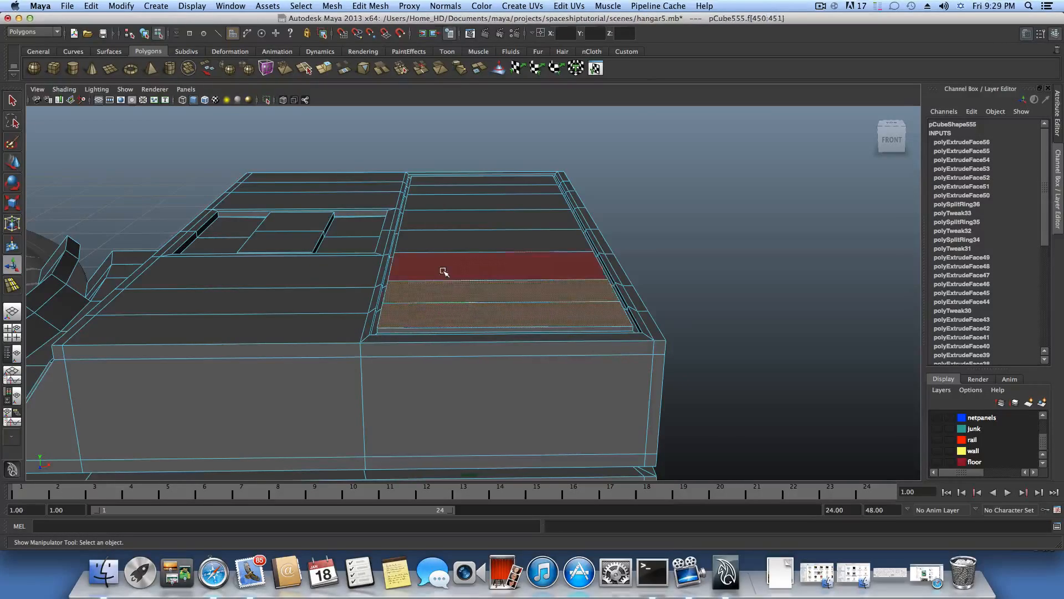
shift+click(443, 268)
alt+drag(475, 216, 438, 298)
shift+click(573, 285)
shift+click(596, 287)
shift+click(651, 286)
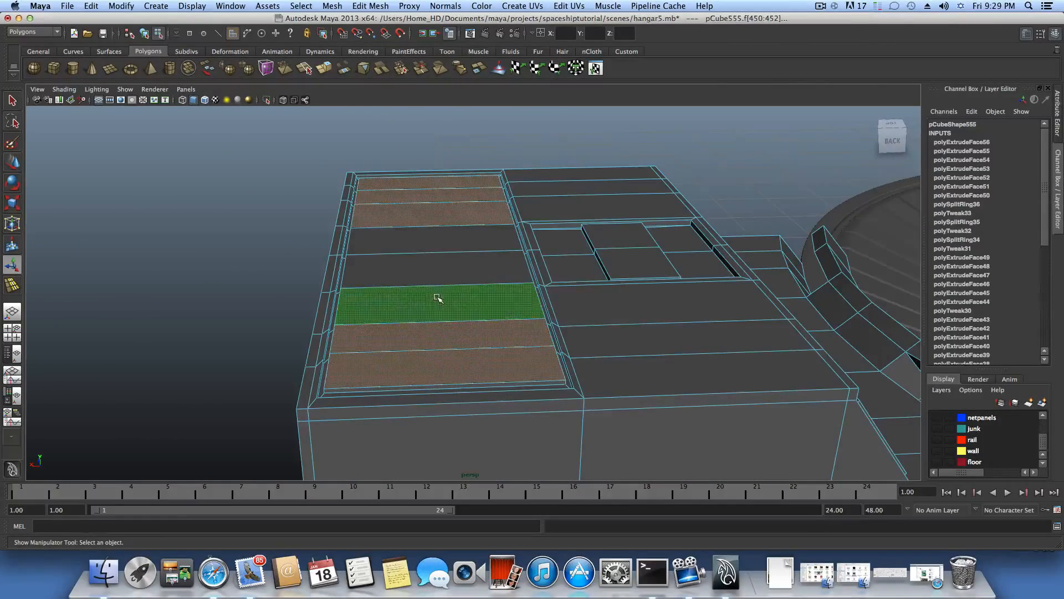
click(325, 67)
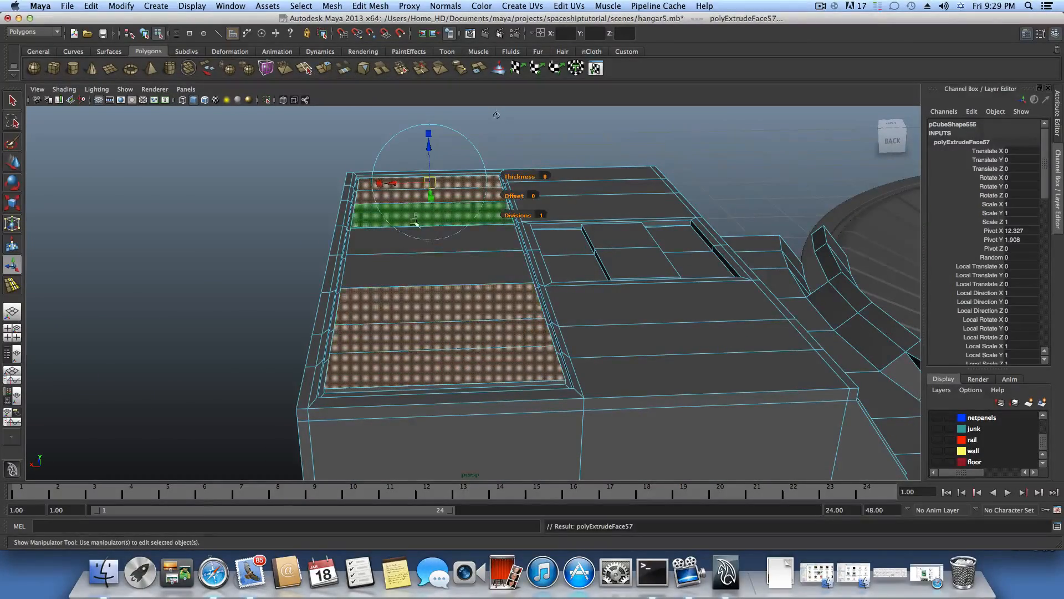
alt+drag(413, 261, 482, 263)
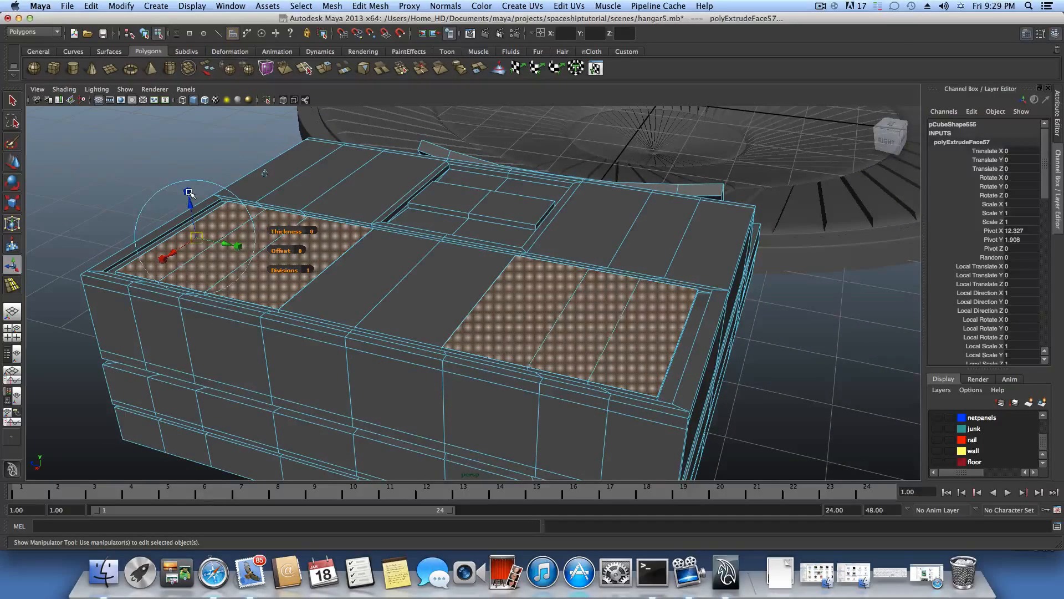
click(189, 192)
drag(196, 237, 410, 315)
alt+drag(701, 209, 751, 309)
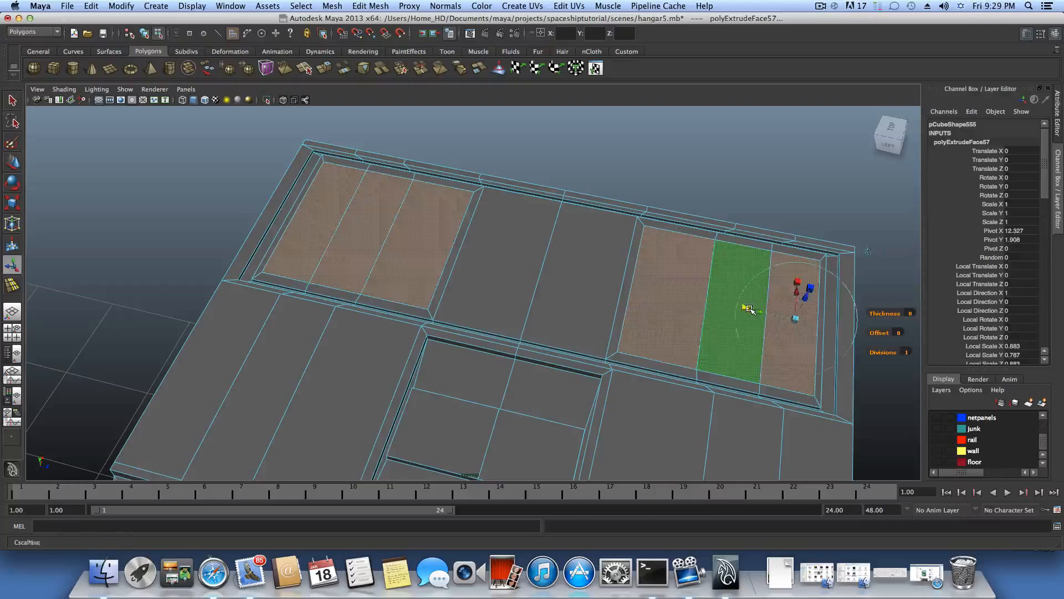
Extrude the faces of both end roof panels again at a local scale of 0.95, with 0.91 in Y
alt+drag(749, 309, 448, 238)
click(325, 68)
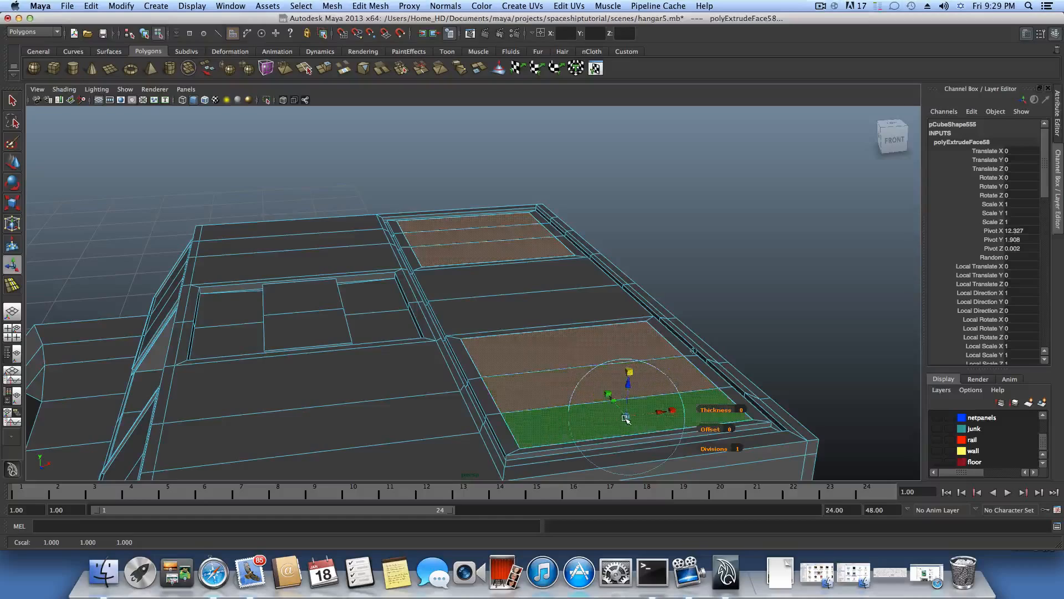
drag(625, 415, 631, 346)
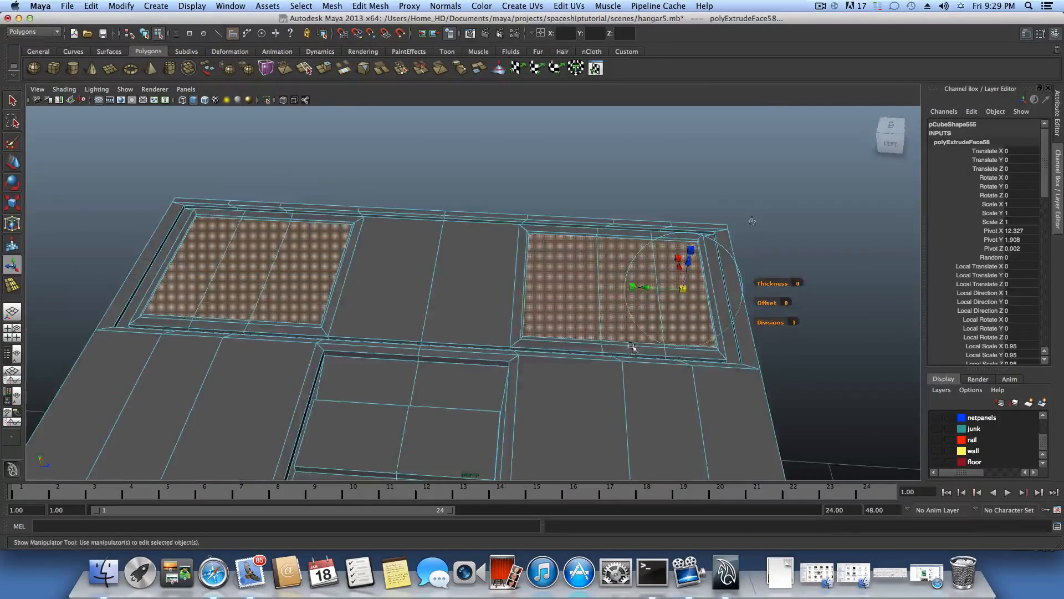
click(633, 285)
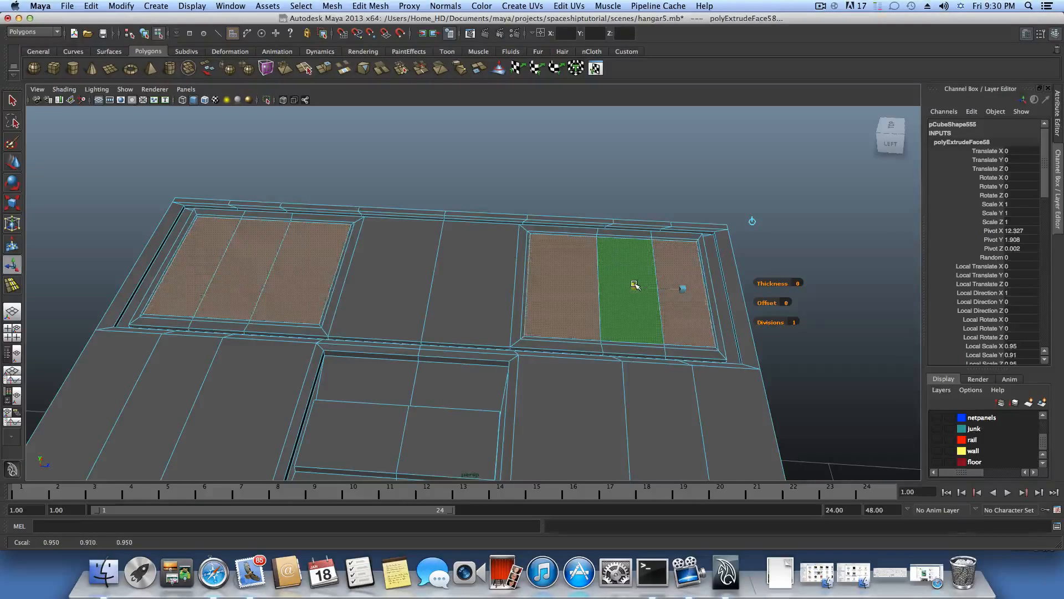
alt+drag(636, 281, 560, 344)
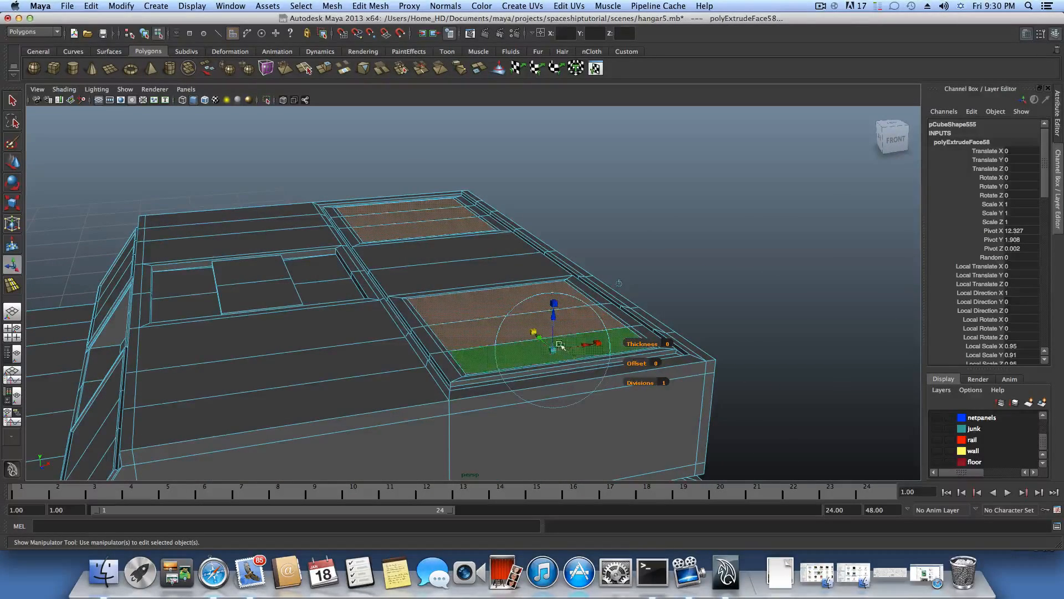
Select the thin border faces around both end roof panels and extrude them down by 0.023 as grooves
click(454, 364)
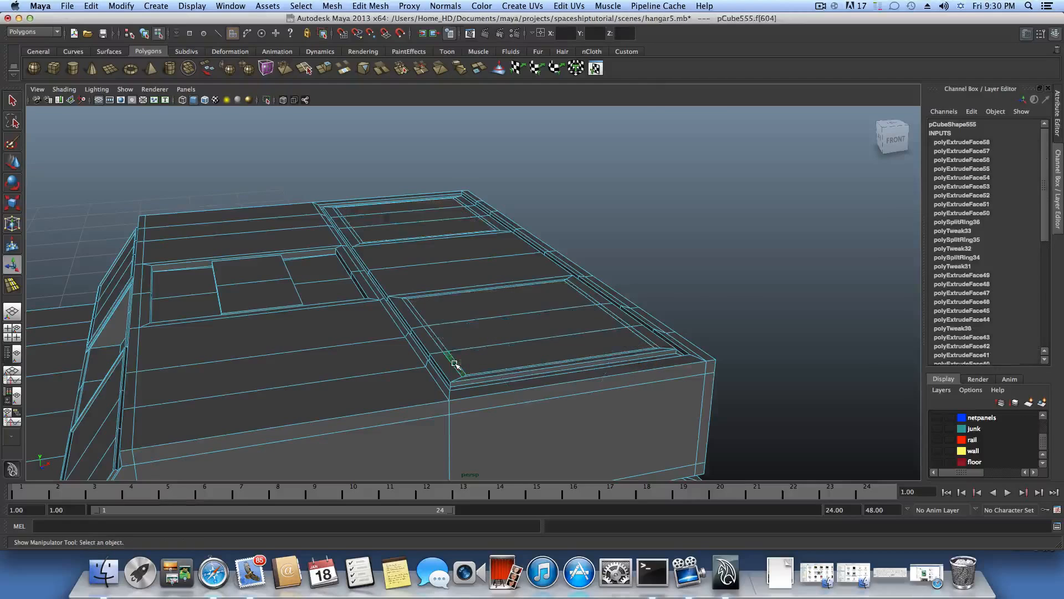
shift+double_click(437, 341)
alt+drag(412, 306, 481, 349)
alt+middle_drag(387, 314, 478, 344)
shift+click(422, 317)
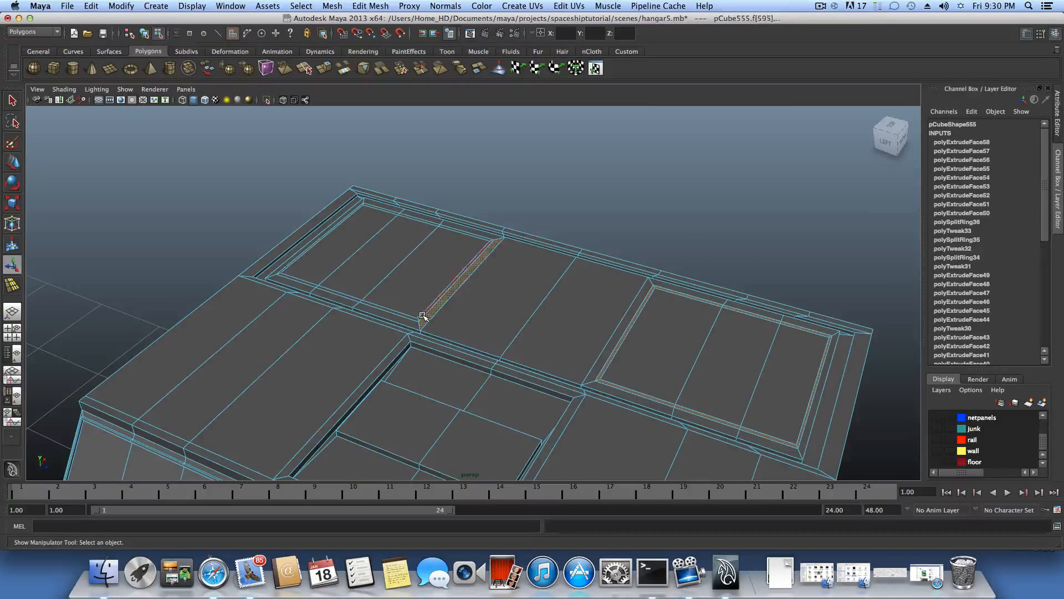
shift+click(425, 316)
shift+click(424, 314)
shift+double_click(412, 316)
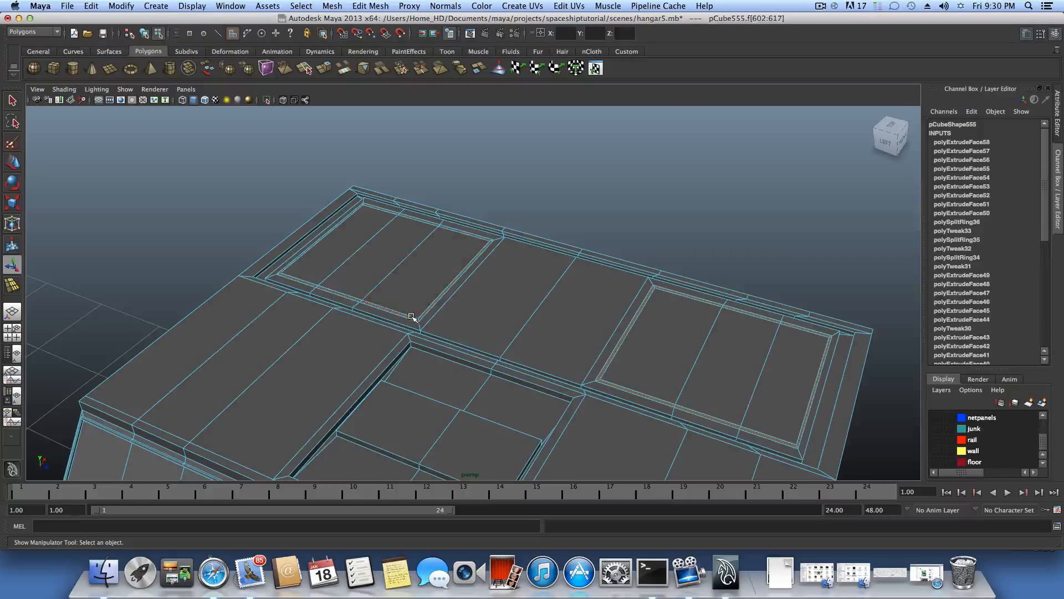
alt+drag(495, 350, 409, 320)
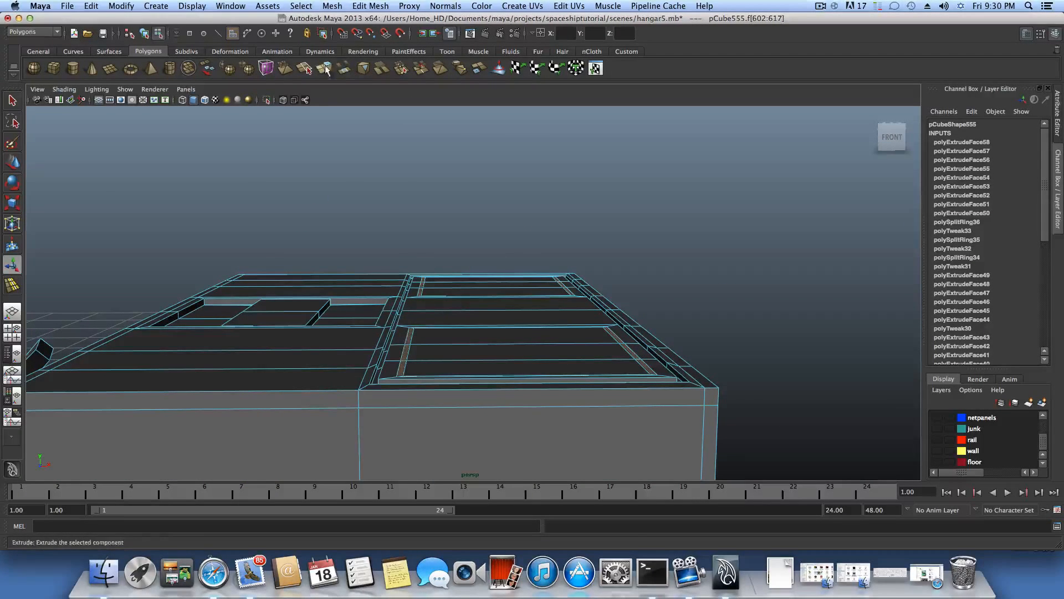
key(ctrl+e)
drag(528, 343, 597, 362)
alt+middle_drag(597, 362, 489, 338)
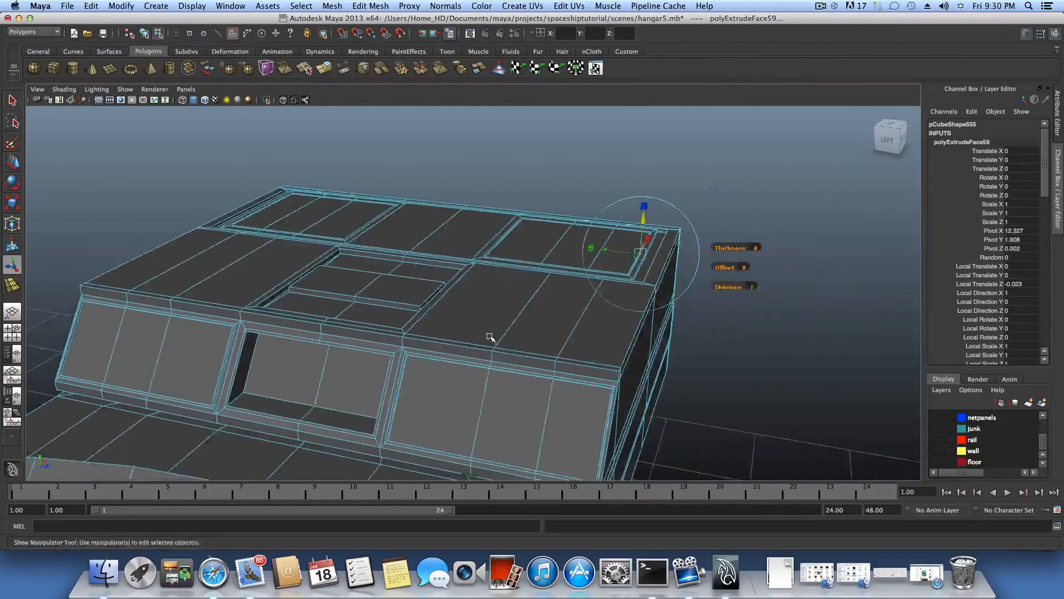
Select the two large side faces on each of the three stacked layers along one side of the block
alt+drag(489, 338, 547, 354)
alt+middle_drag(546, 354, 386, 328)
alt+drag(386, 328, 421, 319)
click(439, 280)
shift+click(400, 277)
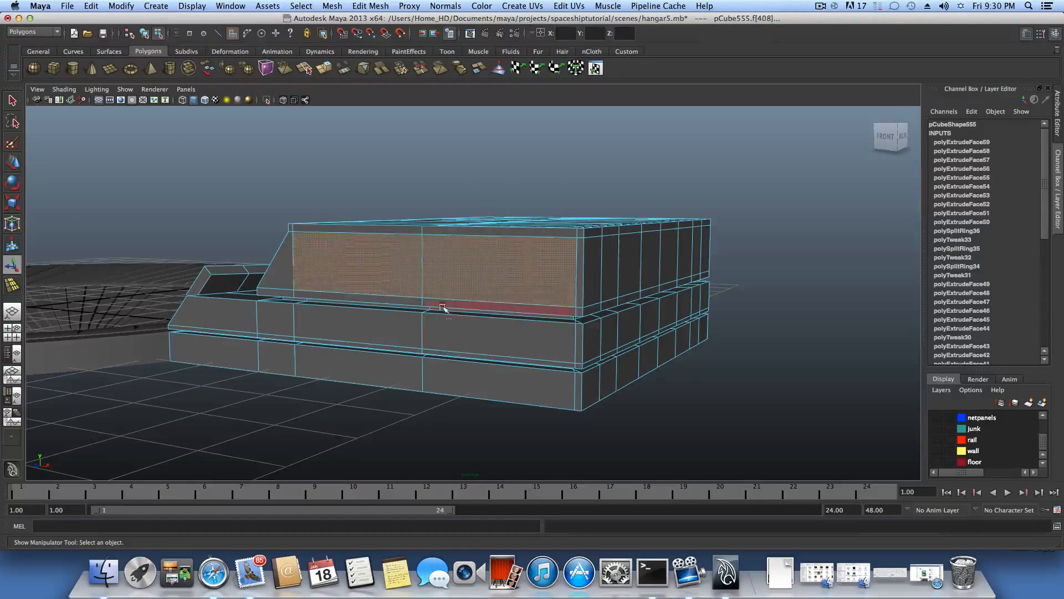
shift+click(475, 337)
shift+click(373, 330)
shift+click(382, 367)
shift+click(469, 382)
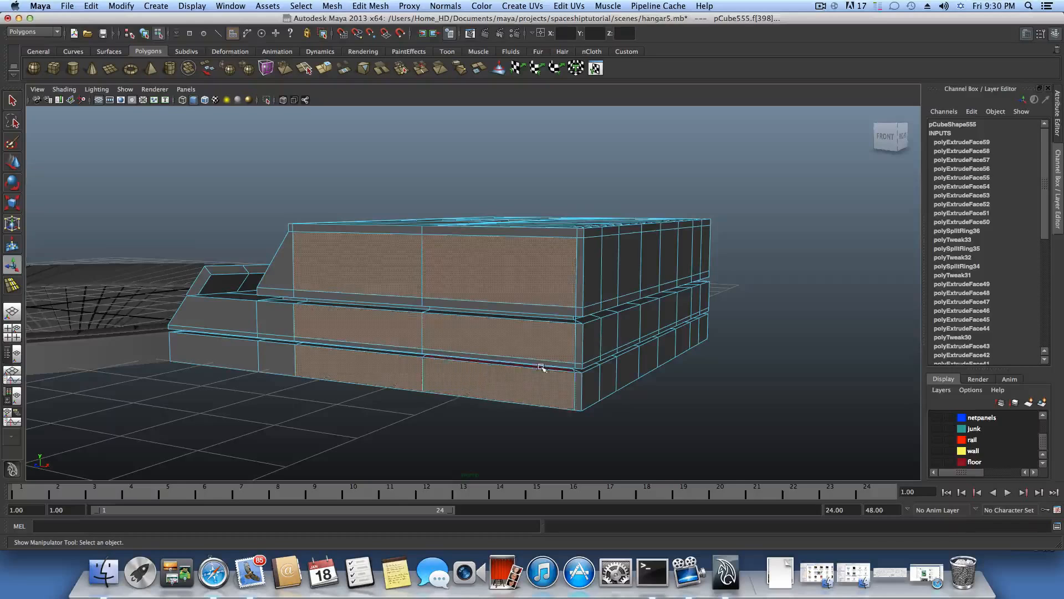
Add the six matching faces on the block's opposite side to the selection
alt+drag(541, 368, 481, 288)
shift+click(481, 288)
shift+click(593, 288)
shift+click(465, 340)
shift+click(598, 340)
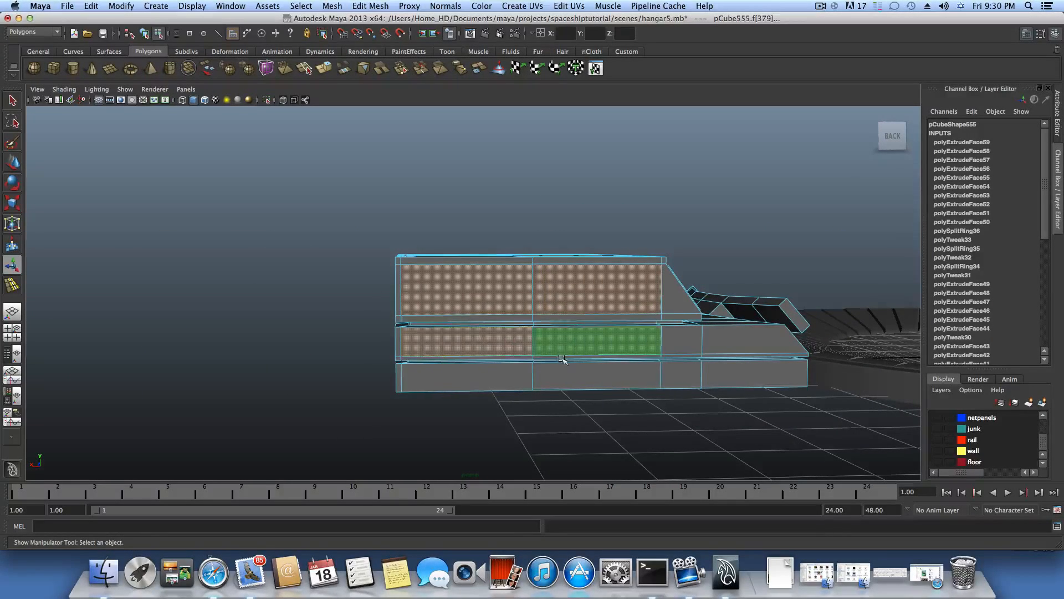
shift+click(465, 377)
shift+click(598, 371)
Extrude the selected side faces of all three layers at a local scale of 0.976 in X and 0.917 in Y
alt+drag(637, 366, 468, 385)
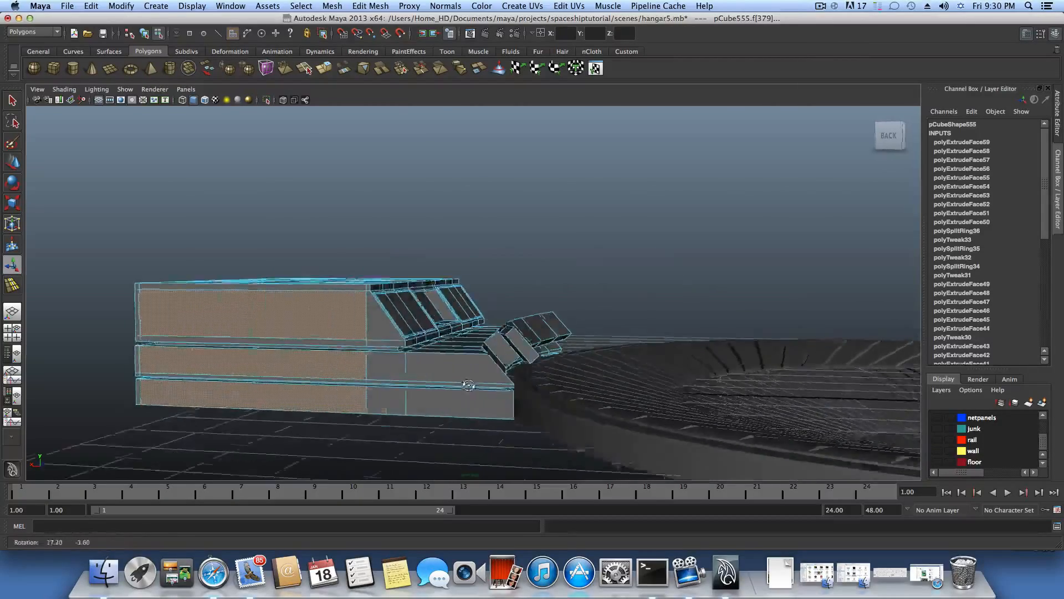
alt+middle_drag(468, 384, 693, 383)
alt+right_drag(439, 368, 613, 399)
alt+middle_drag(613, 399, 557, 360)
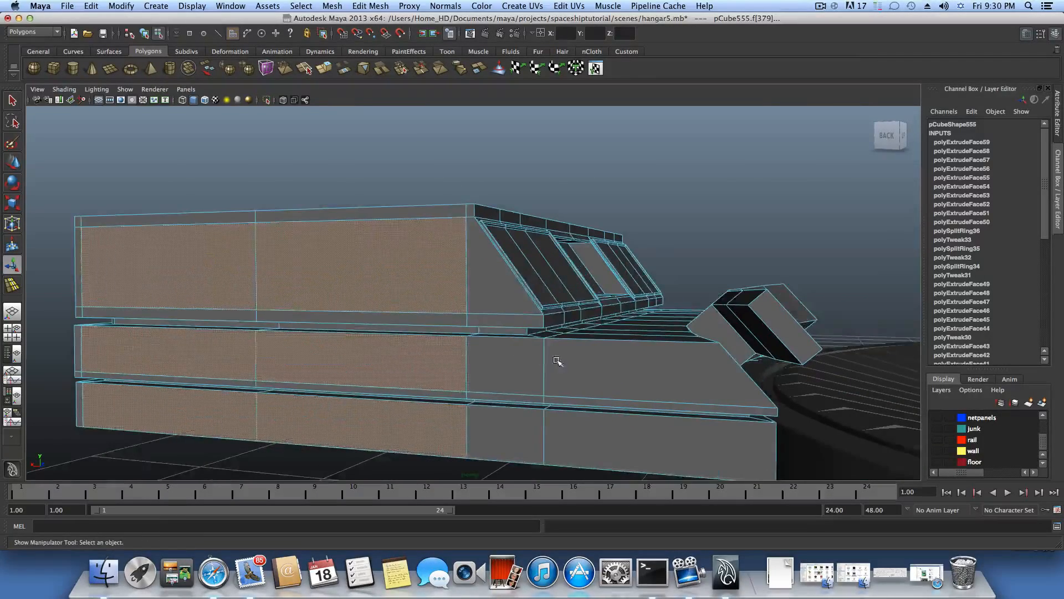
alt+drag(487, 339, 541, 311)
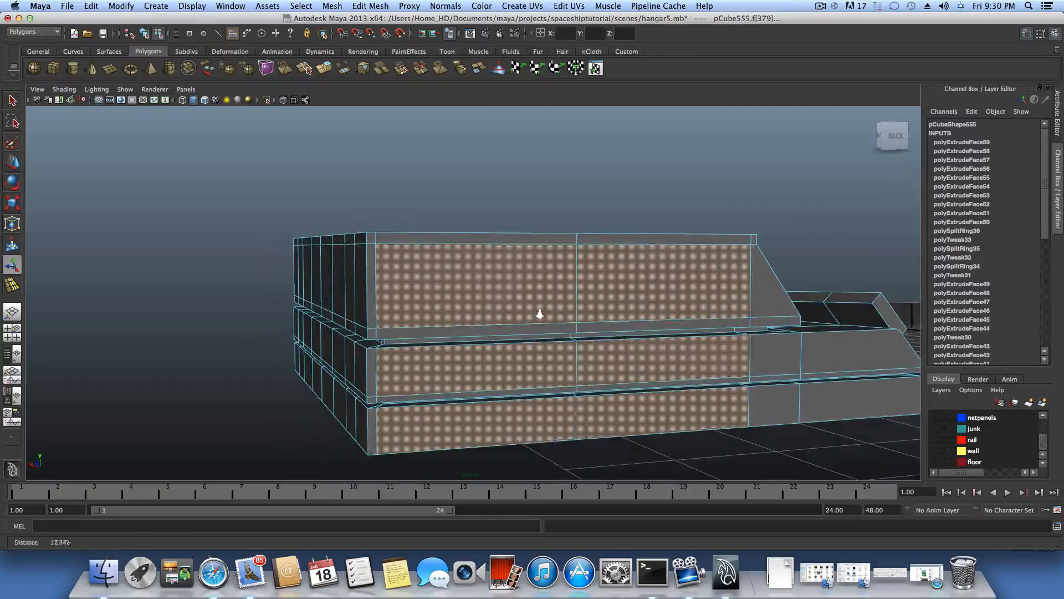
click(324, 68)
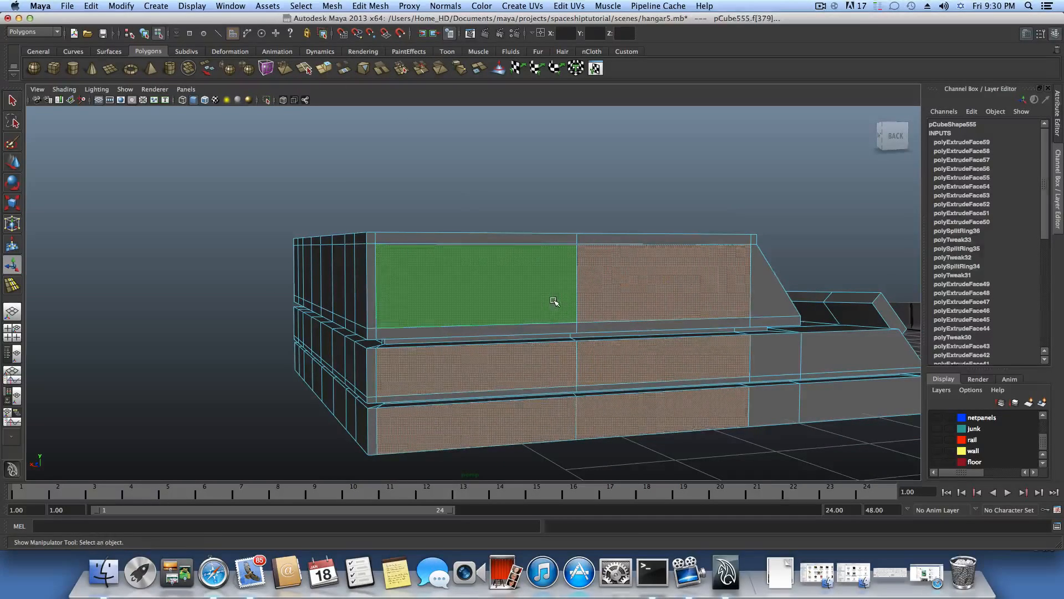
alt+drag(652, 310, 637, 305)
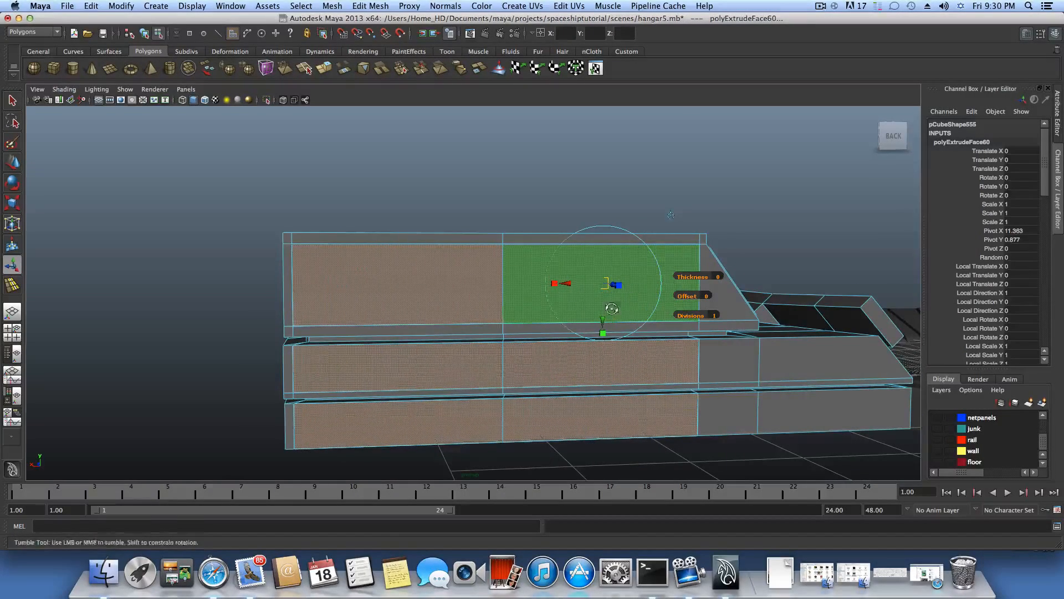
click(618, 285)
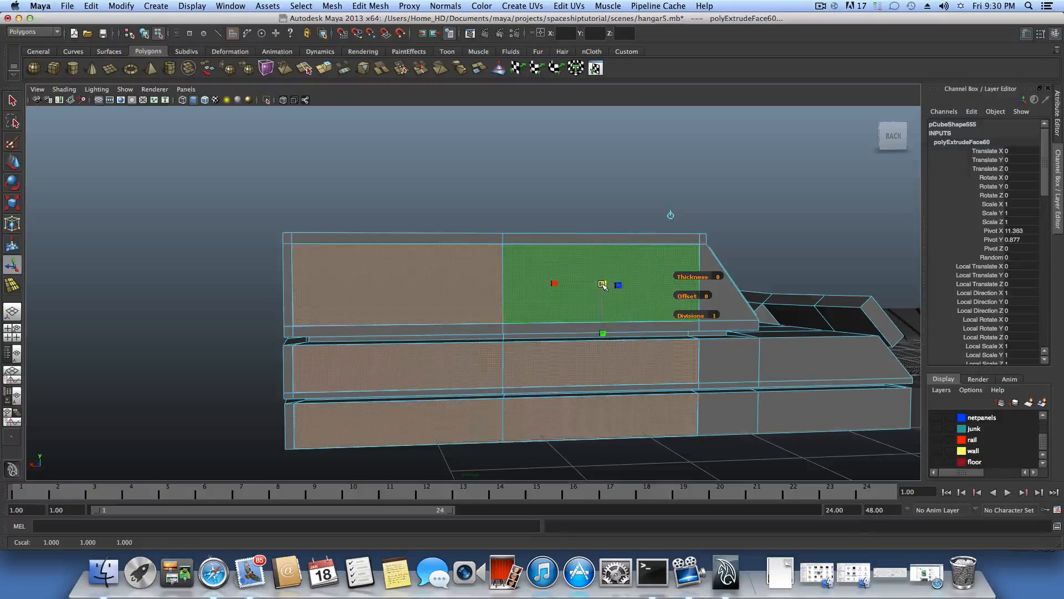
drag(603, 286, 600, 284)
drag(556, 285, 545, 294)
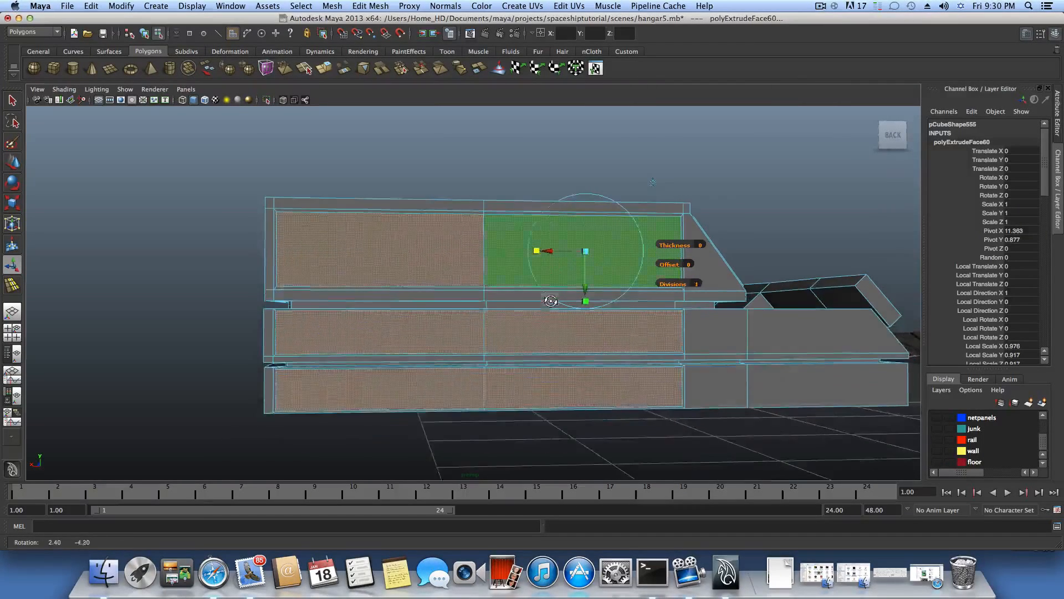
Extrude the inset side panel faces again at a local scale of 0.974 in X and 0.903 in Y
alt+right_drag(548, 300, 612, 314)
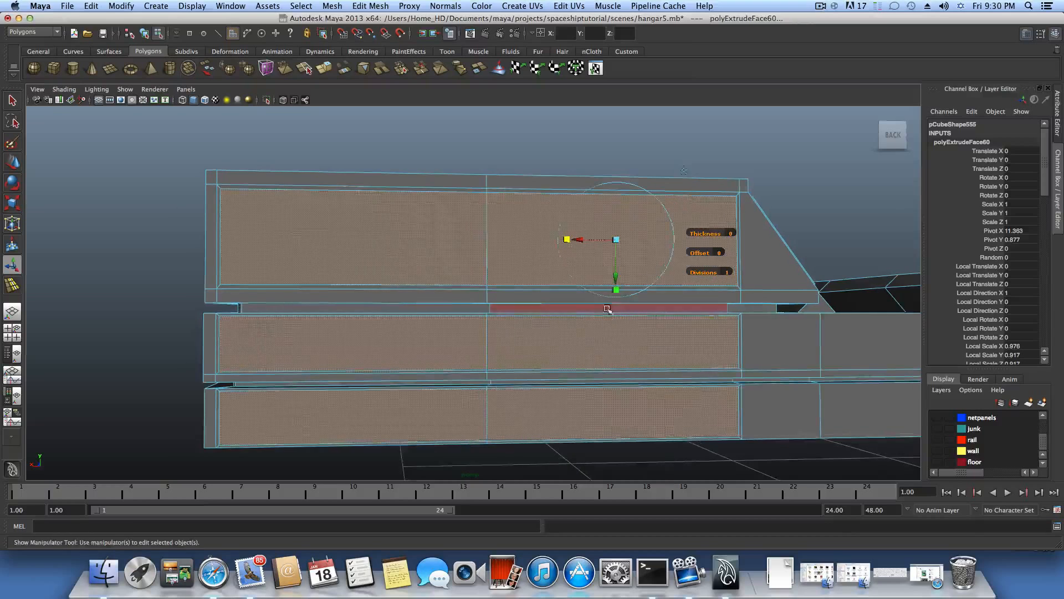
click(326, 68)
click(573, 241)
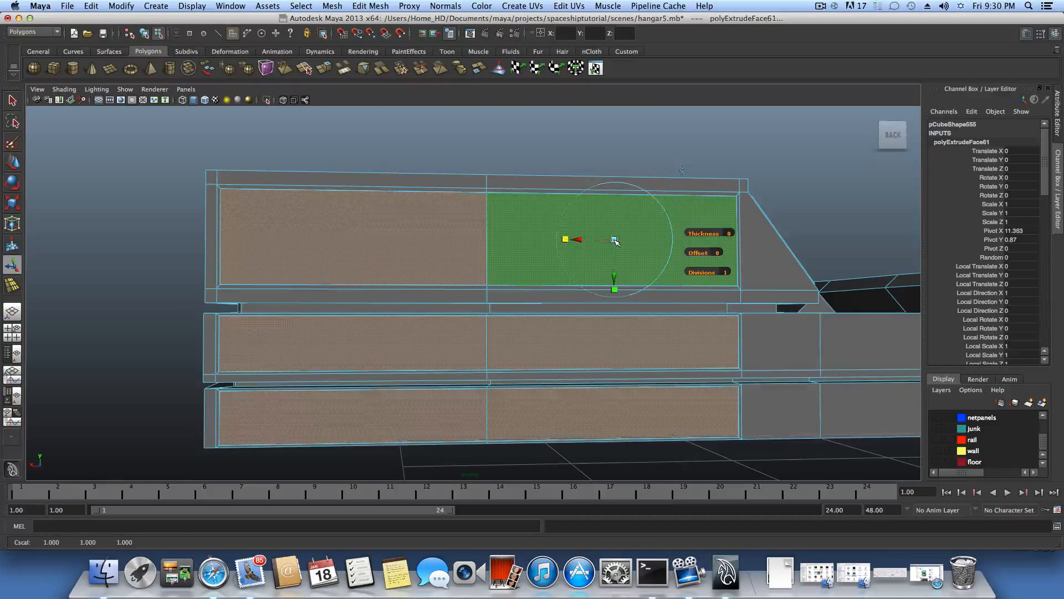
drag(614, 240, 562, 241)
alt+drag(458, 275, 687, 277)
alt+drag(543, 287, 599, 304)
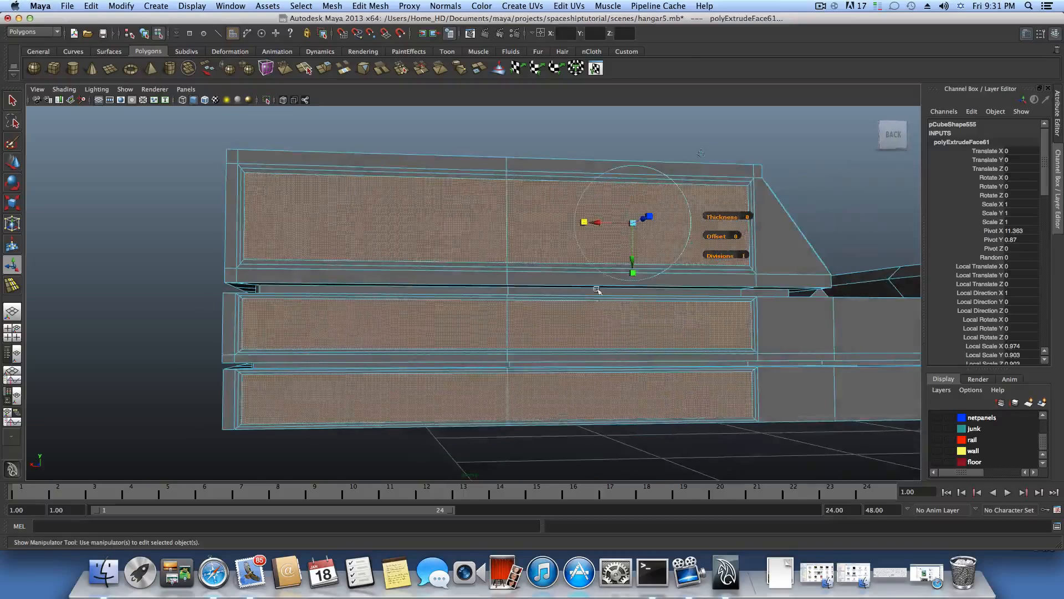
alt+middle_drag(559, 262, 537, 259)
alt+drag(536, 259, 535, 262)
alt+middle_drag(535, 261, 549, 301)
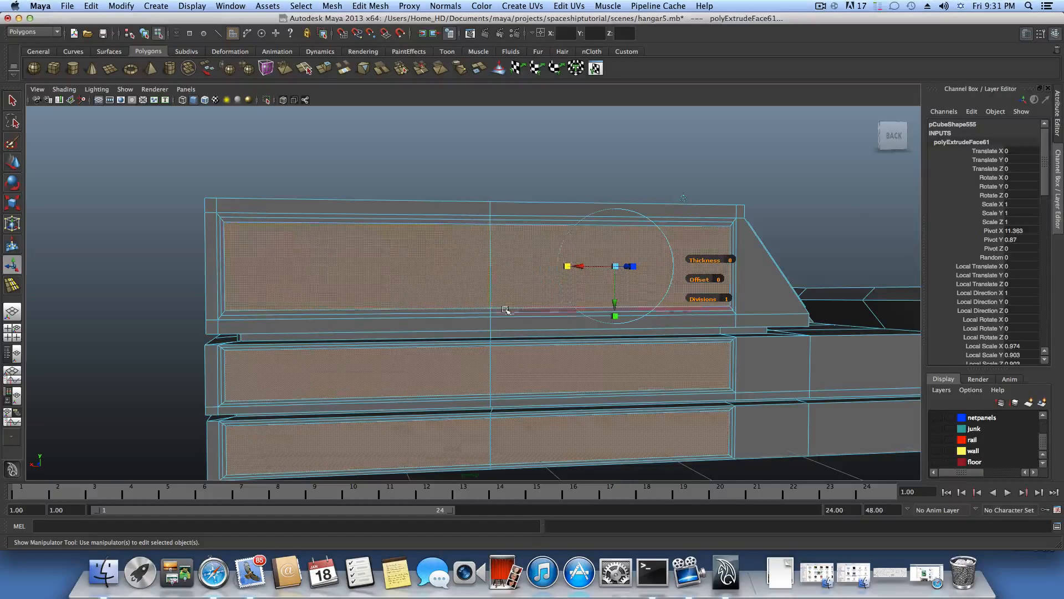
alt+drag(451, 301, 481, 279)
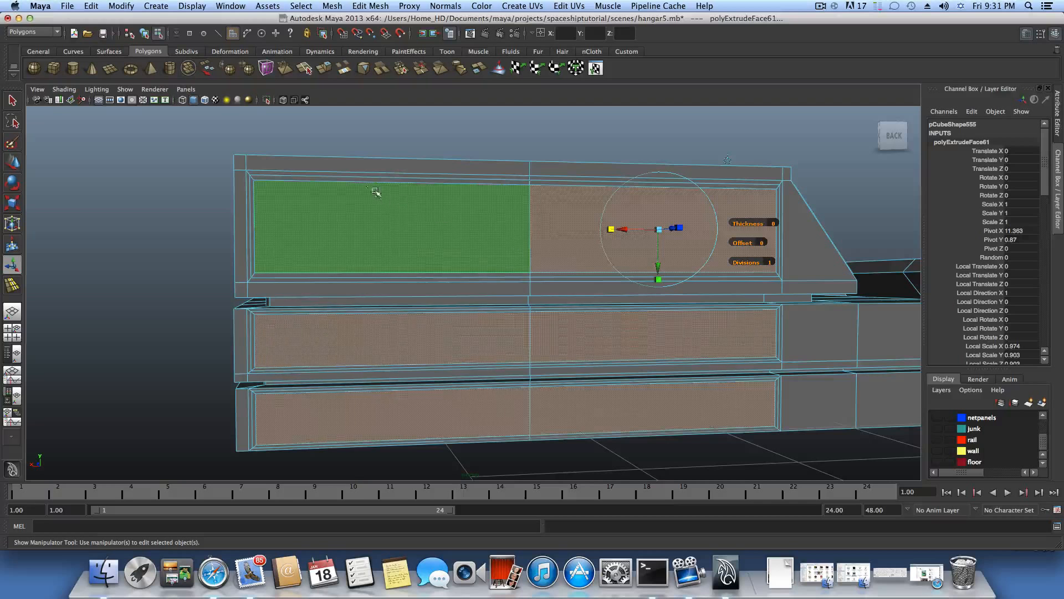
Select the thin border faces around the three panels on each side of the block and extrude them inward as grooves
click(348, 179)
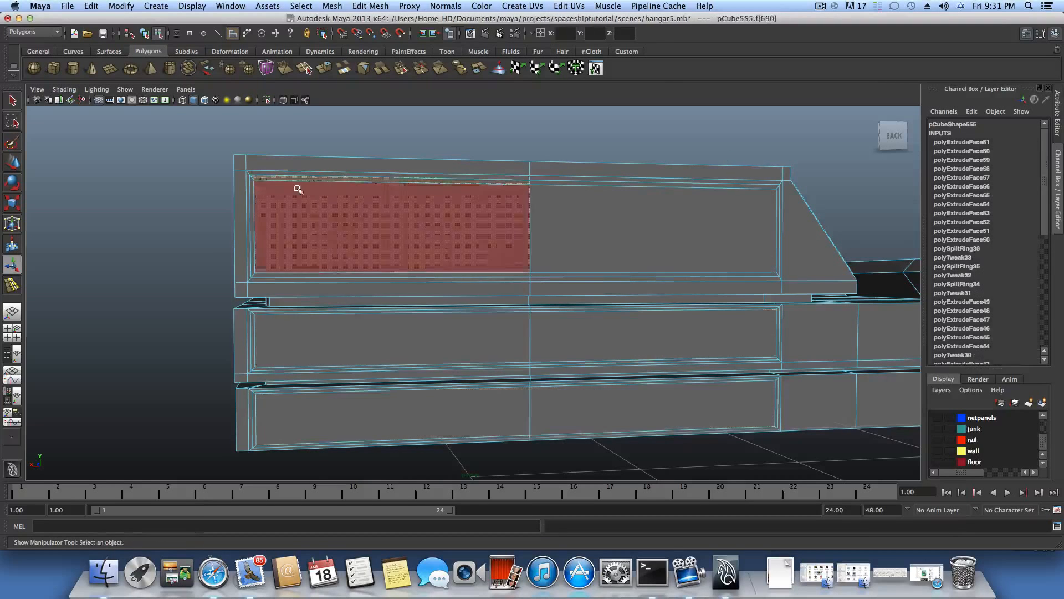
double_click(252, 193)
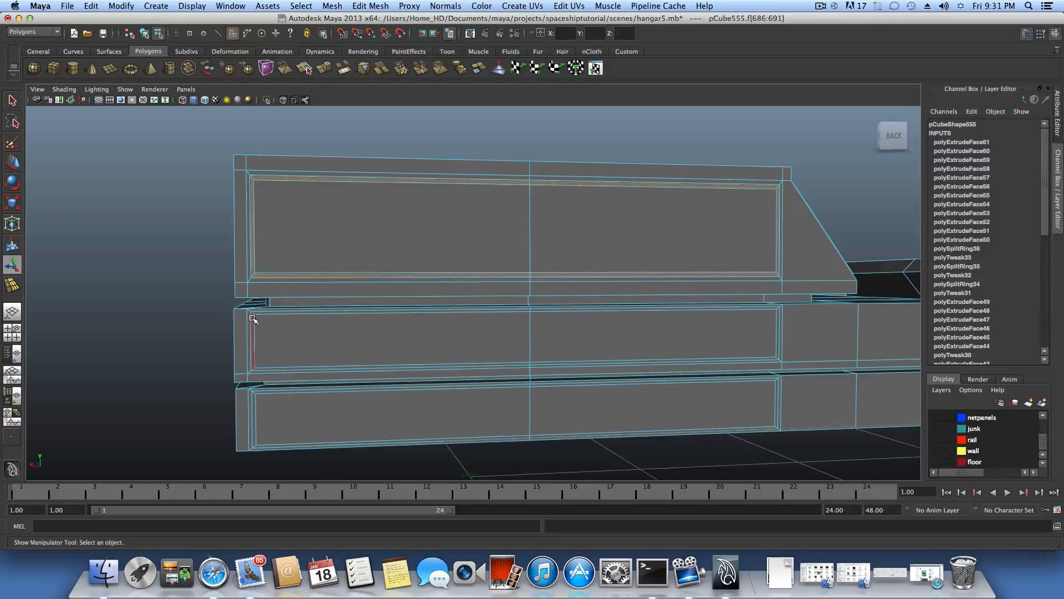
shift+double_click(252, 317)
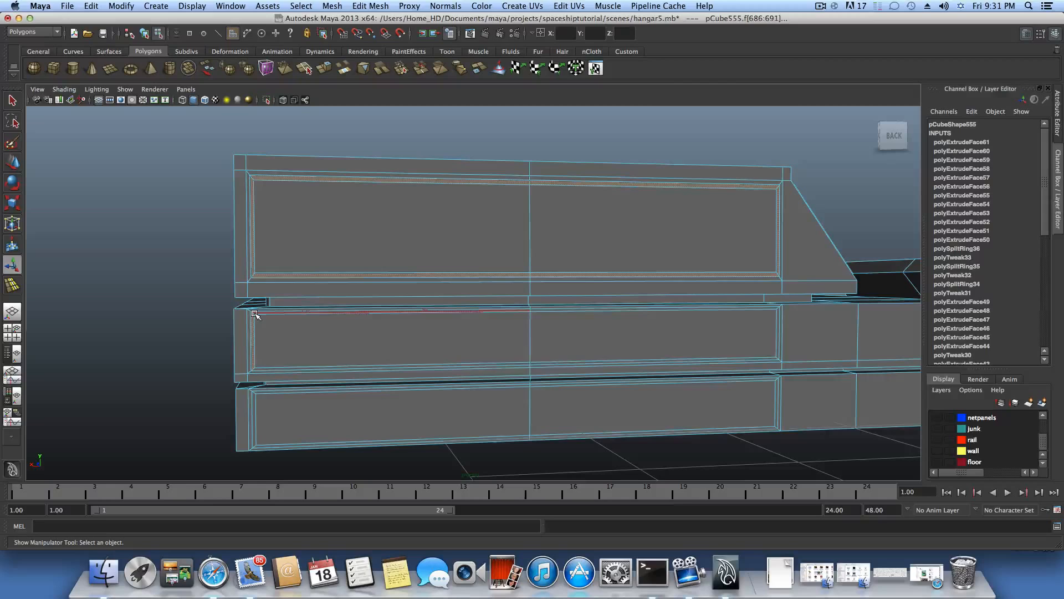
shift+double_click(253, 397)
alt+drag(244, 377, 515, 366)
scroll(514, 366, up, 1)
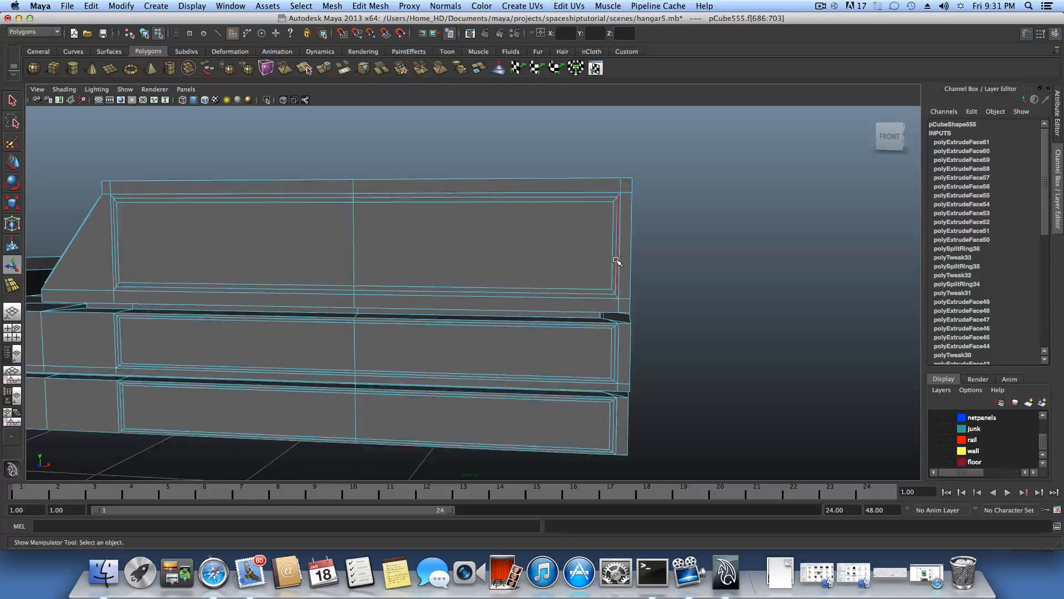
shift+double_click(599, 201)
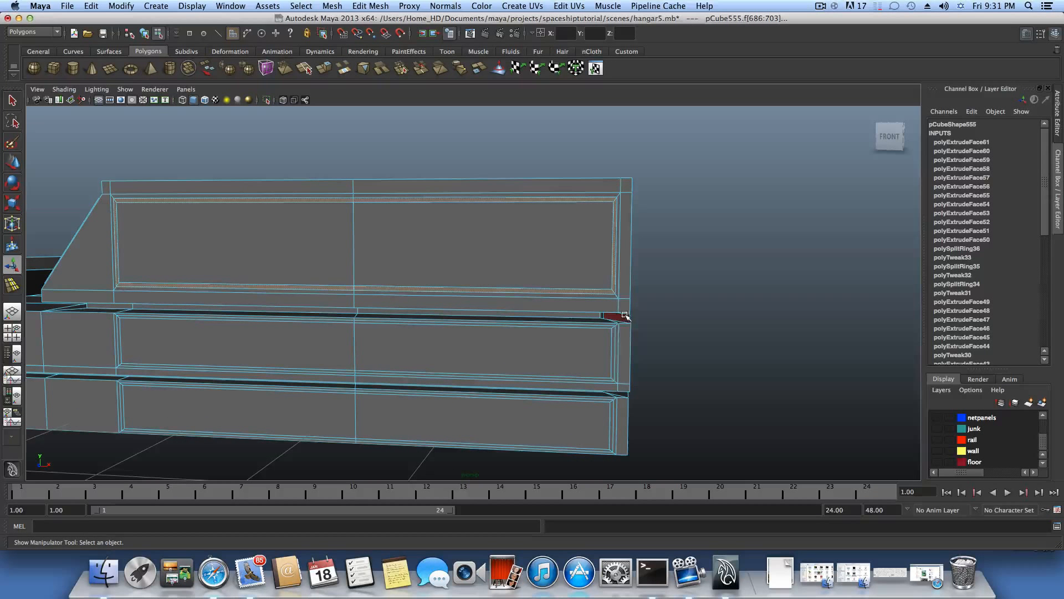
shift+double_click(611, 327)
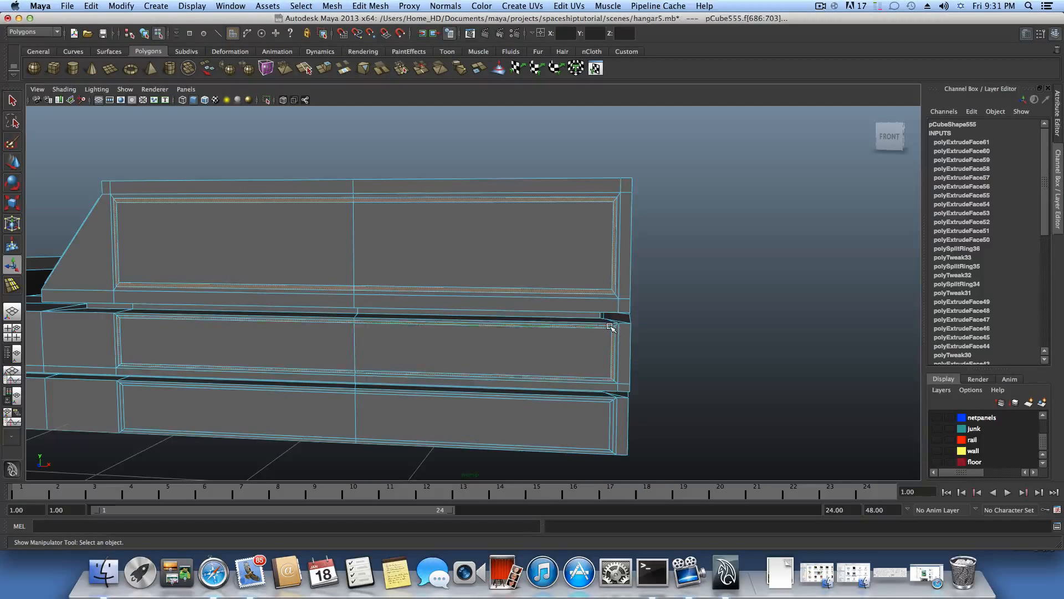
shift+double_click(605, 400)
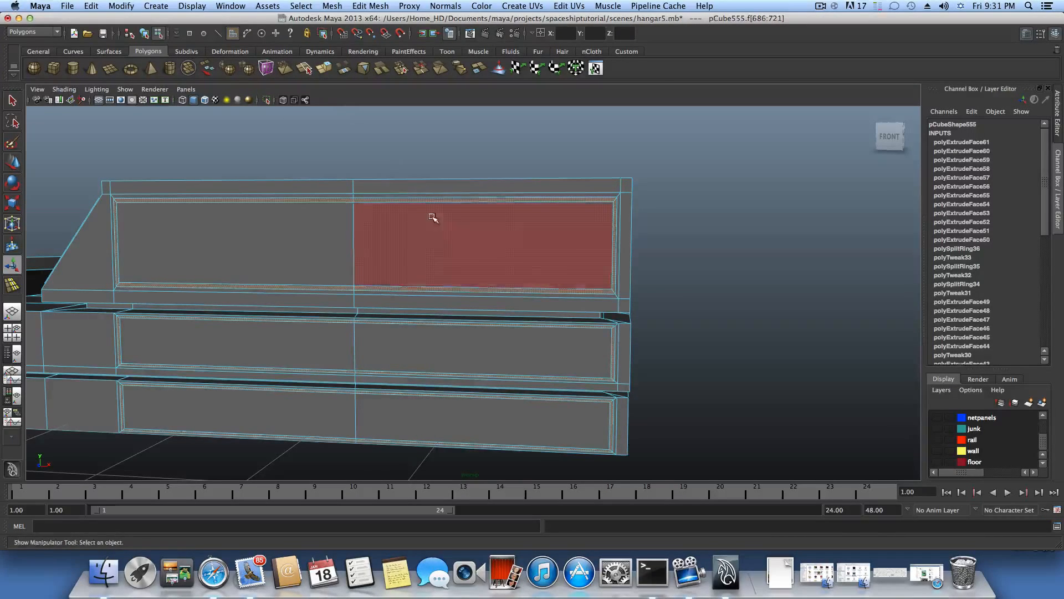
key(ctrl+e)
alt+drag(446, 280, 382, 284)
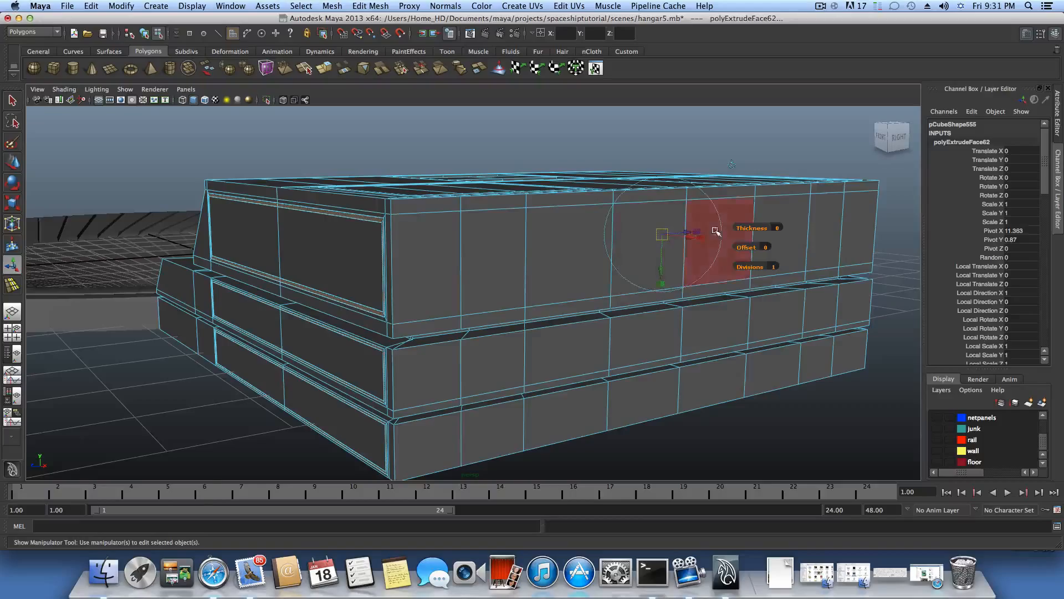
alt+drag(715, 230, 375, 296)
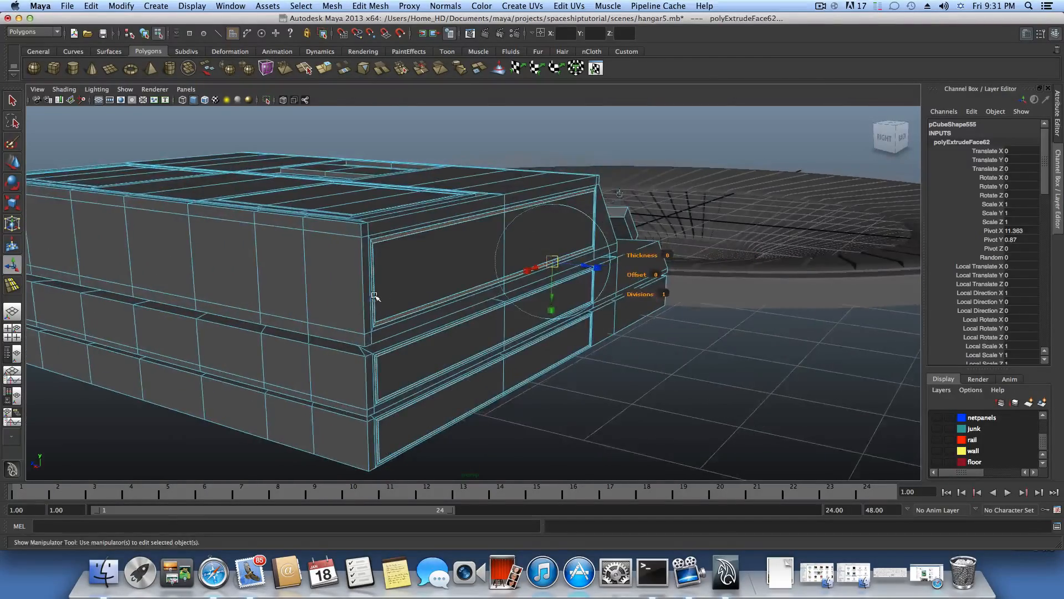
alt+right_drag(375, 296, 538, 273)
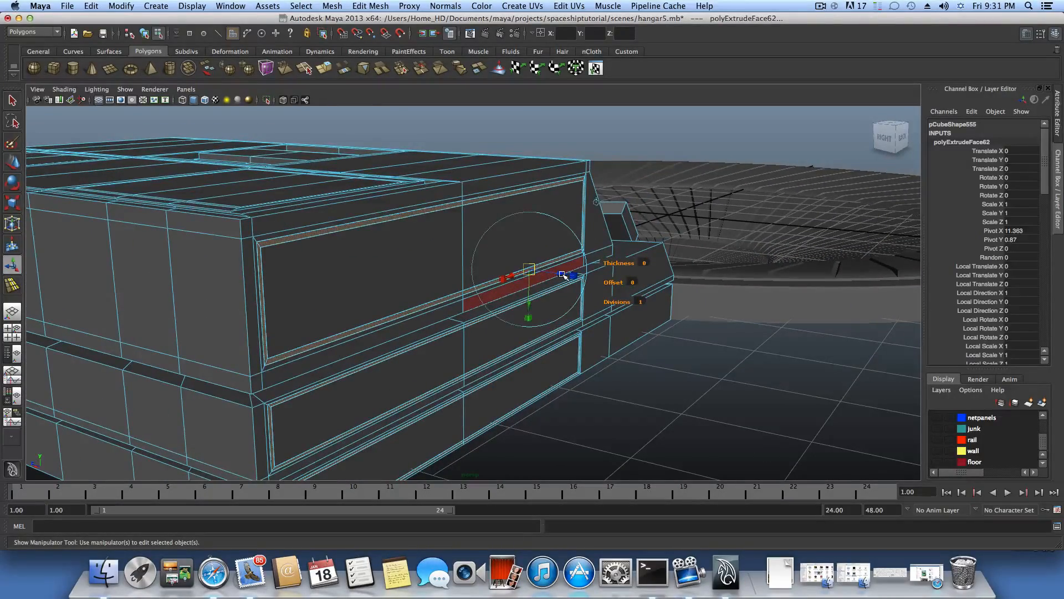
drag(564, 274, 560, 345)
key(F8)
scroll(600, 342, down, 4)
right_drag(559, 345, 559, 320)
double_click(564, 340)
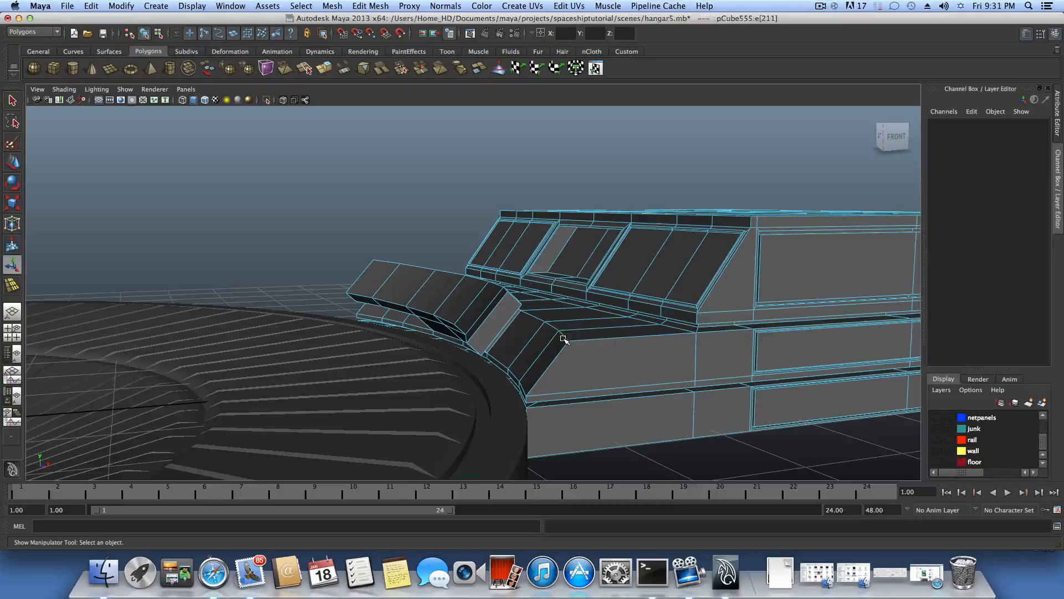
alt+drag(560, 347, 508, 358)
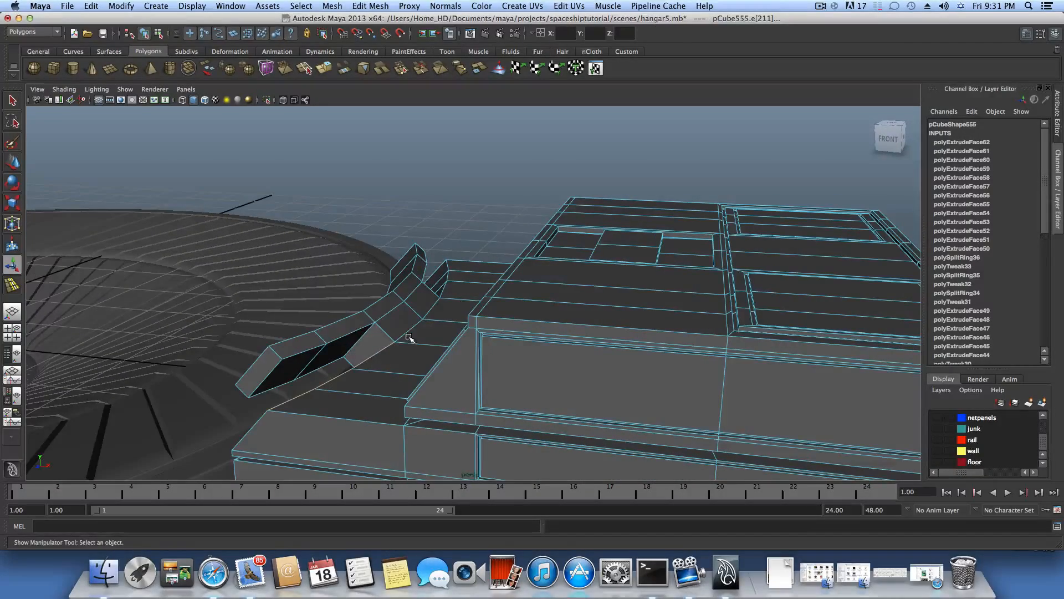
alt+drag(419, 329, 467, 328)
alt+drag(413, 282, 598, 316)
Duplicate the six sloped outer faces along the raised curved rim arm in front of the block as a separate surface
right_drag(598, 318, 659, 305)
click(636, 353)
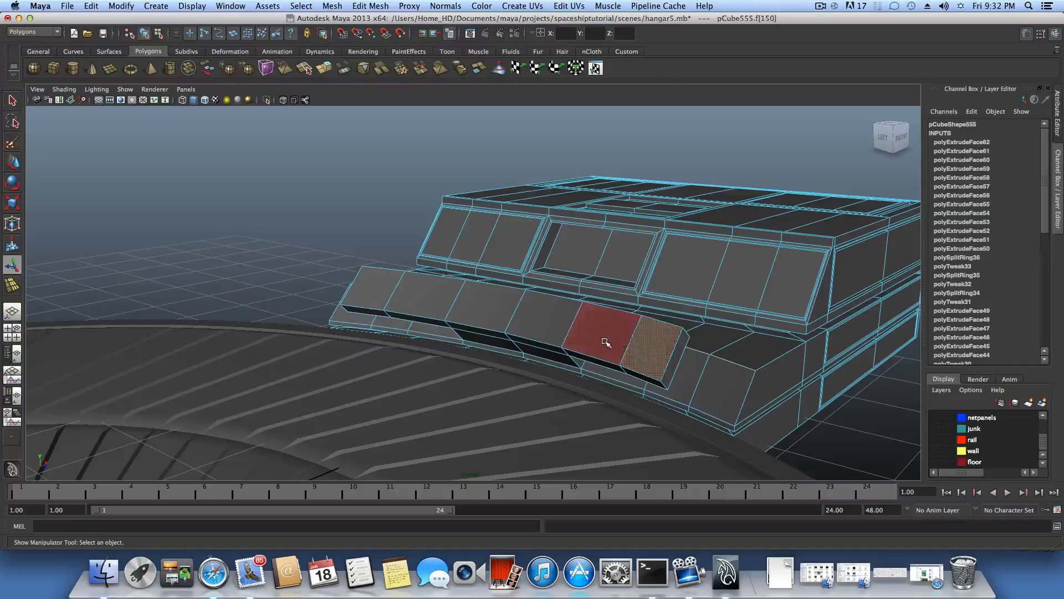
shift+click(603, 338)
shift+click(542, 317)
shift+click(481, 305)
shift+click(422, 295)
shift+click(377, 291)
mouse_move(496, 334)
alt+mouse_down()
mouse_move(487, 368)
mouse_move(580, 349)
mouse_move(508, 345)
alt+mouse_up()
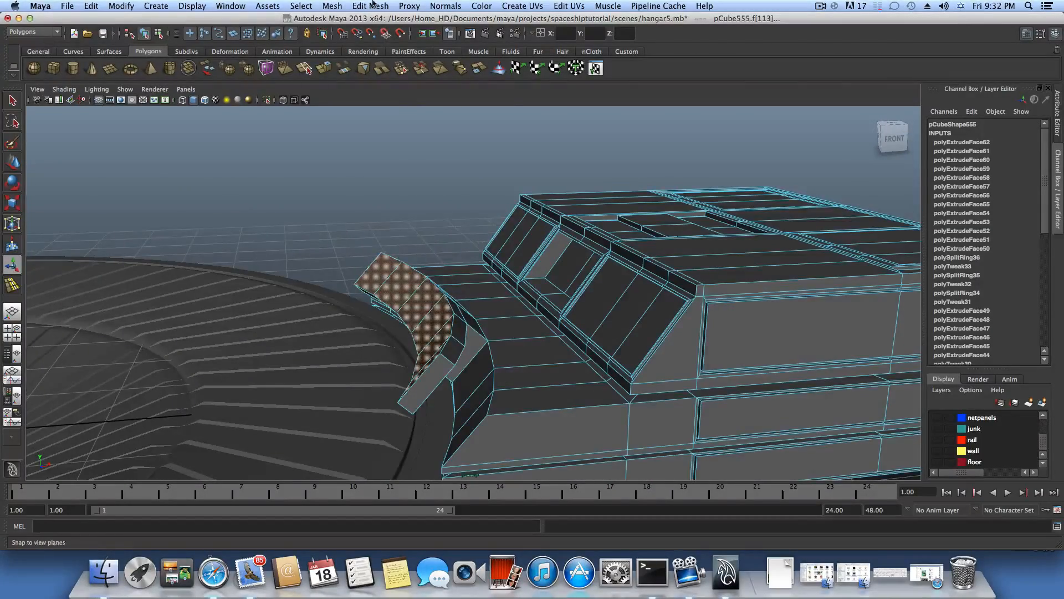
click(370, 5)
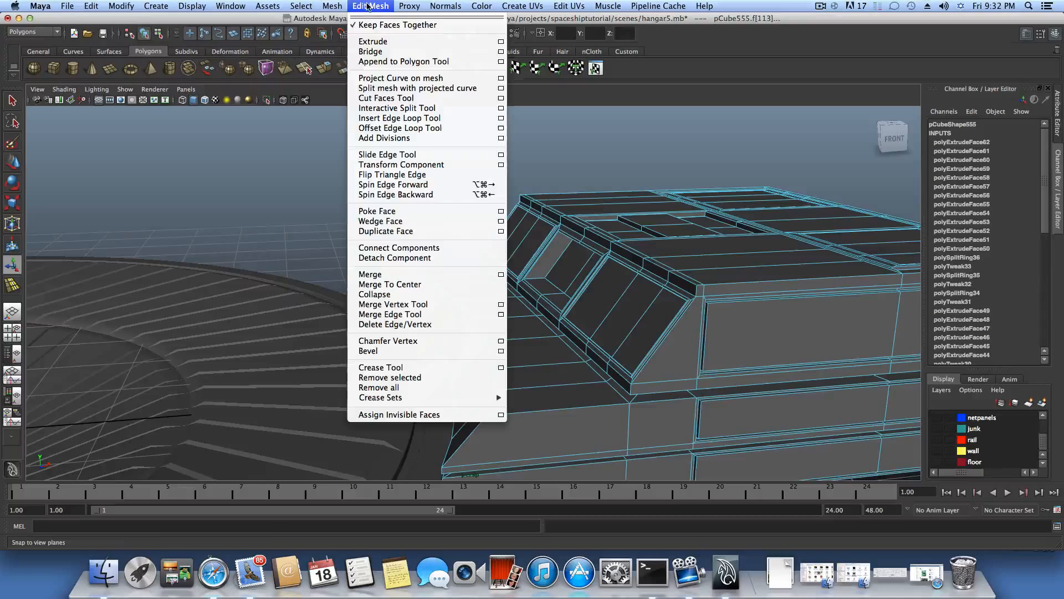
click(388, 231)
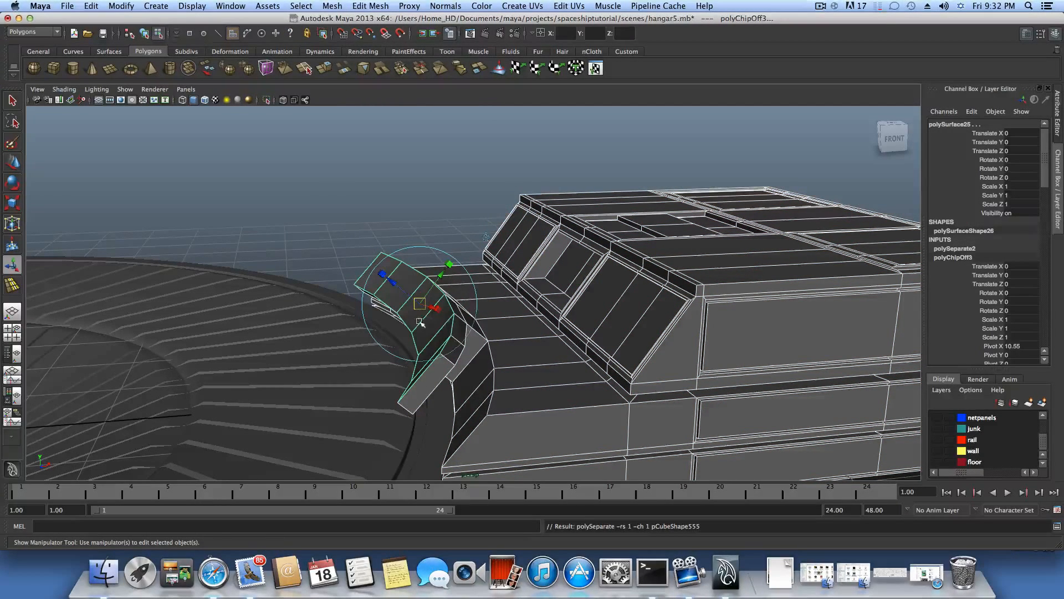
Show the Outliner beside the perspective view, expand pCube555 and select the duplicated strip polySurface25
alt+drag(615, 305, 638, 182)
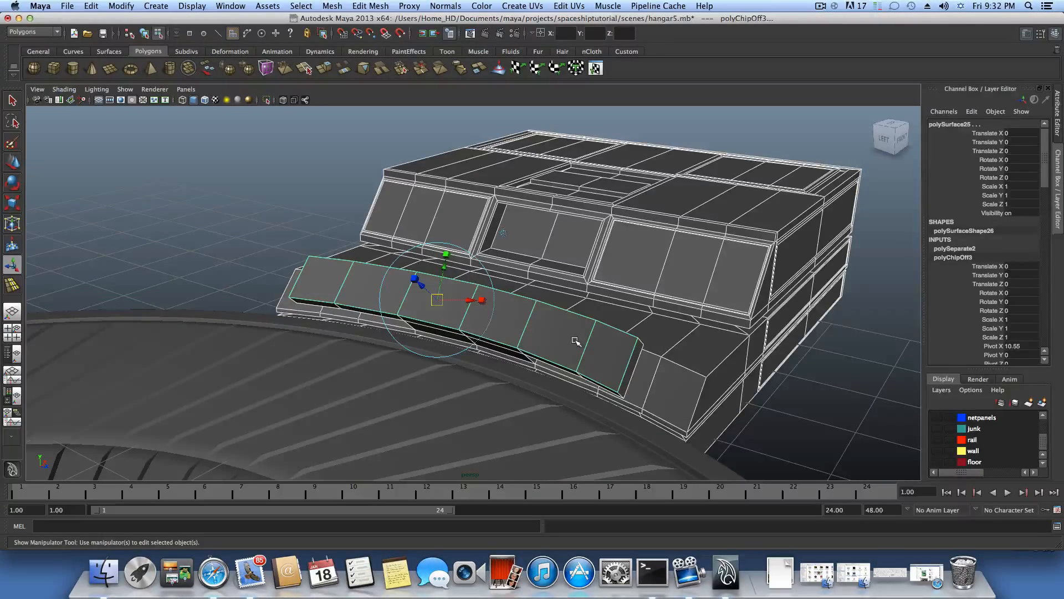
alt+drag(571, 340, 512, 332)
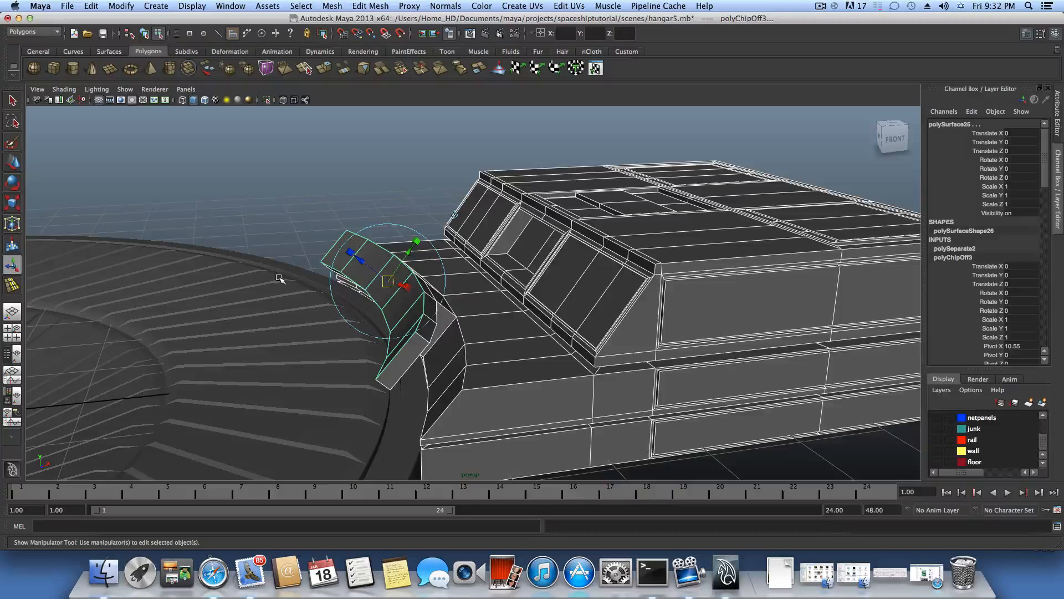
click(11, 100)
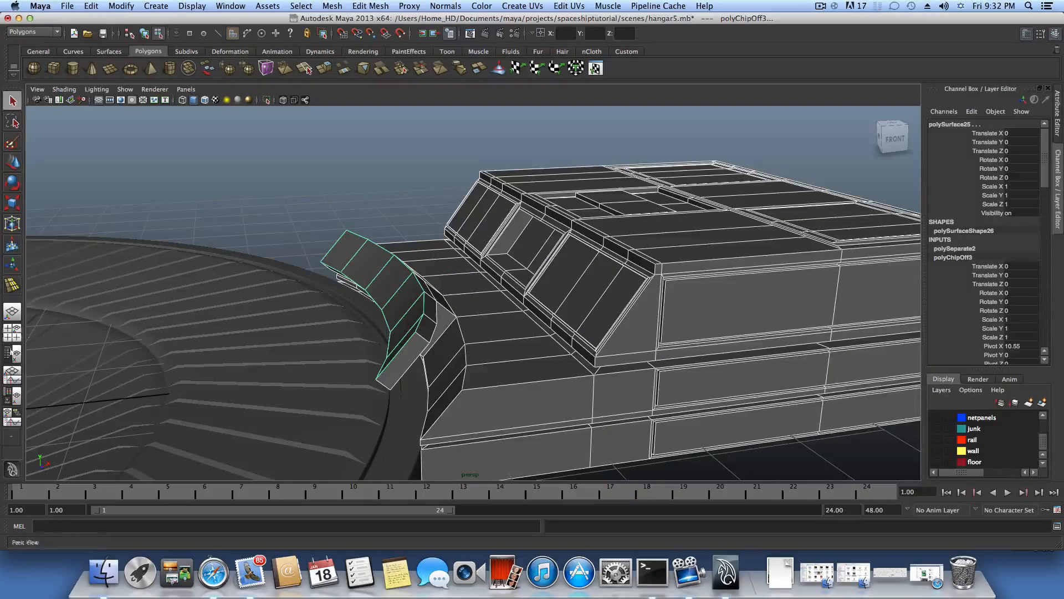
click(12, 353)
scroll(113, 359, down, 1)
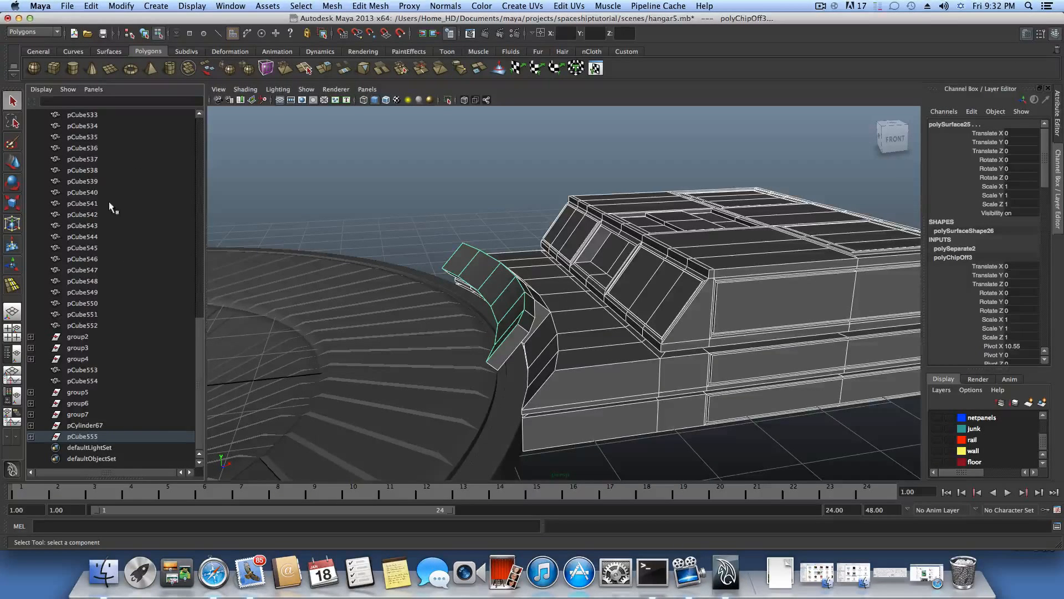
click(76, 436)
click(31, 437)
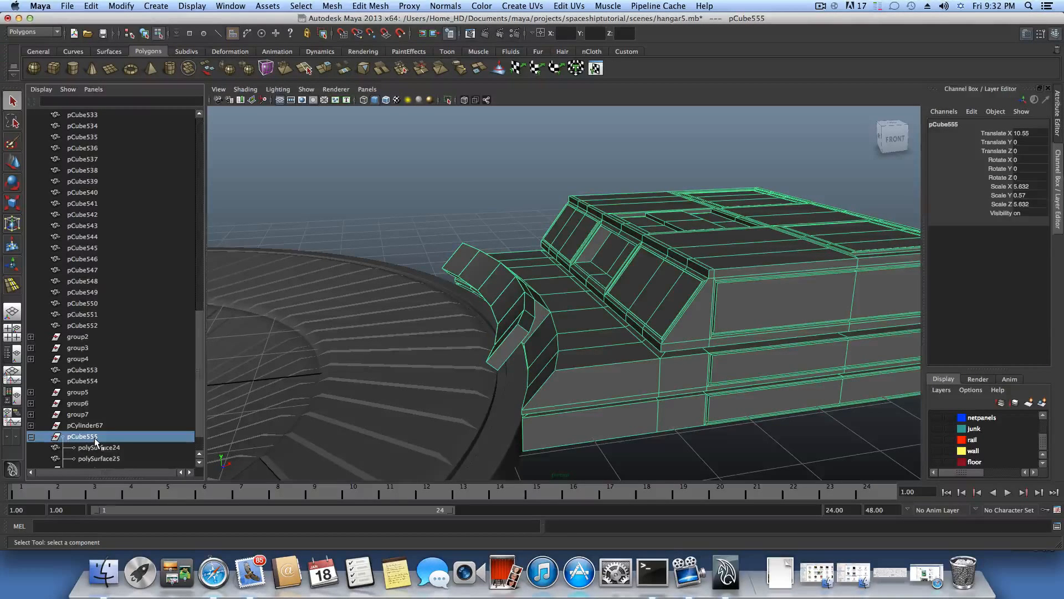
scroll(94, 437, down, 1)
click(90, 435)
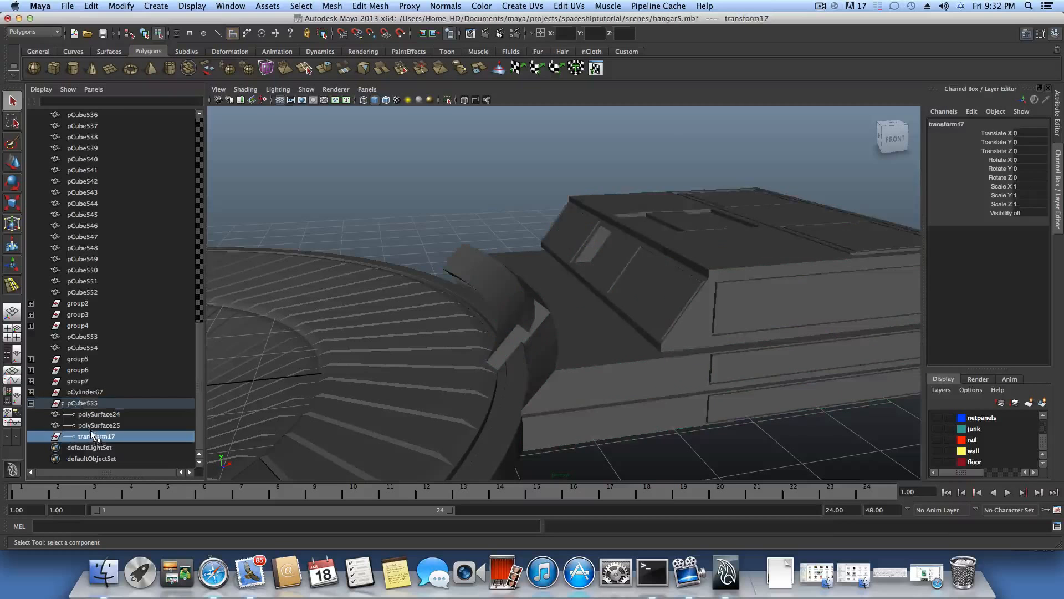
click(97, 425)
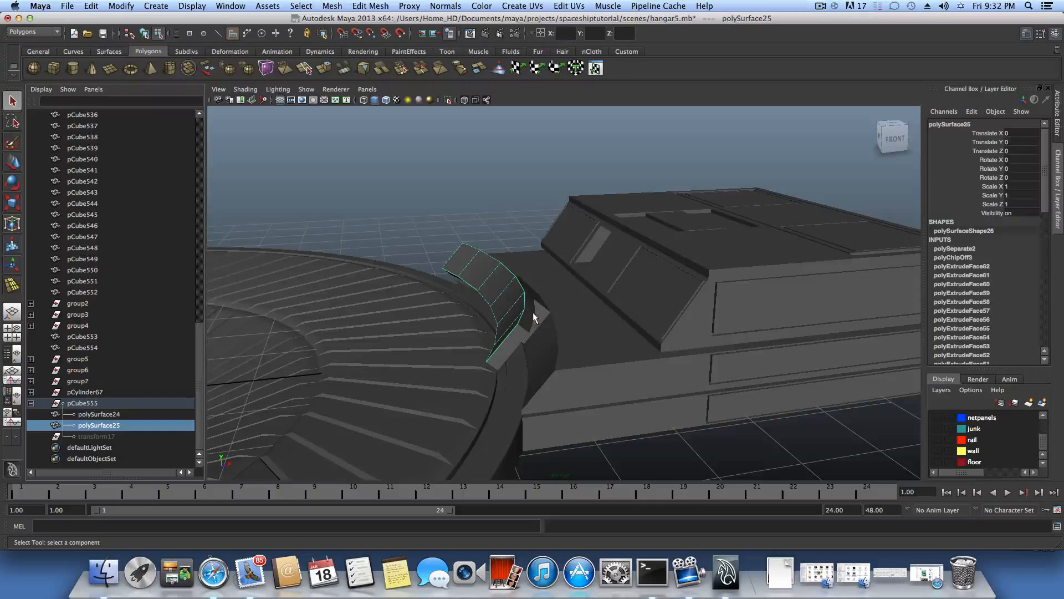
Select only the detached curved strip (polySurface25) and center its pivot
click(410, 210)
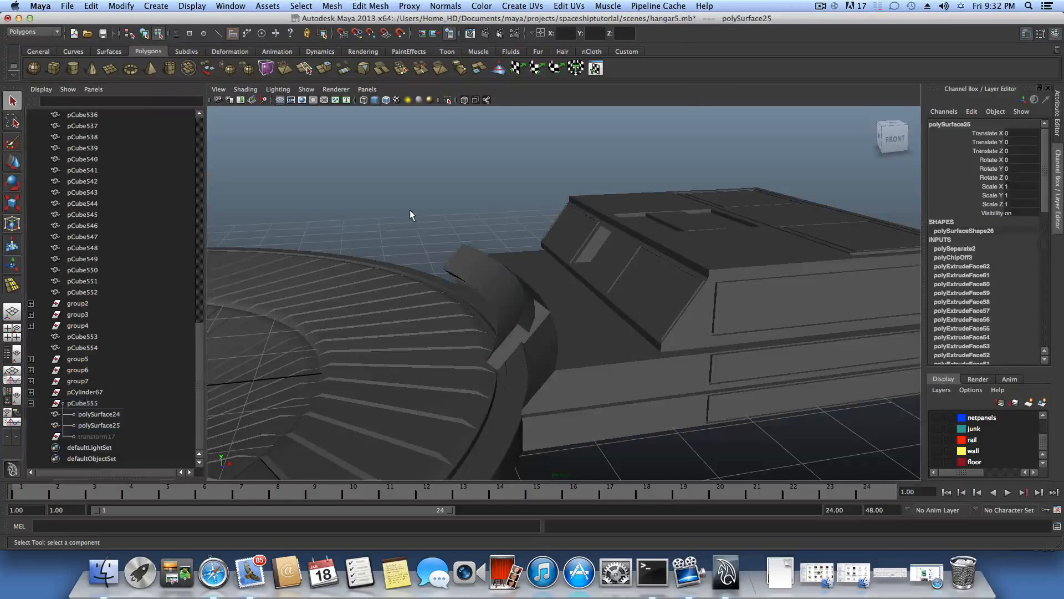
click(457, 280)
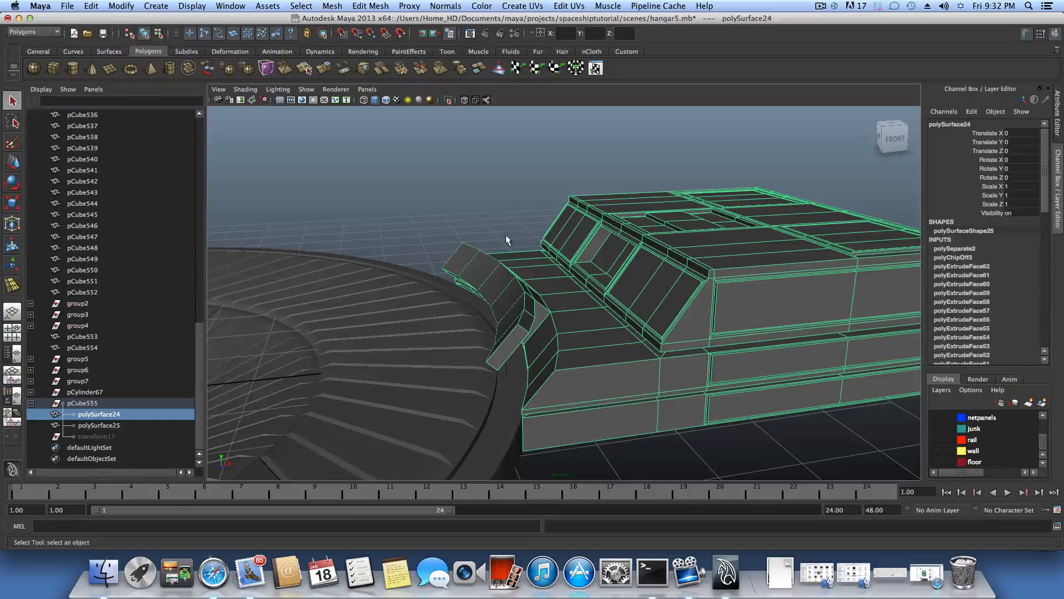
shift+click(504, 262)
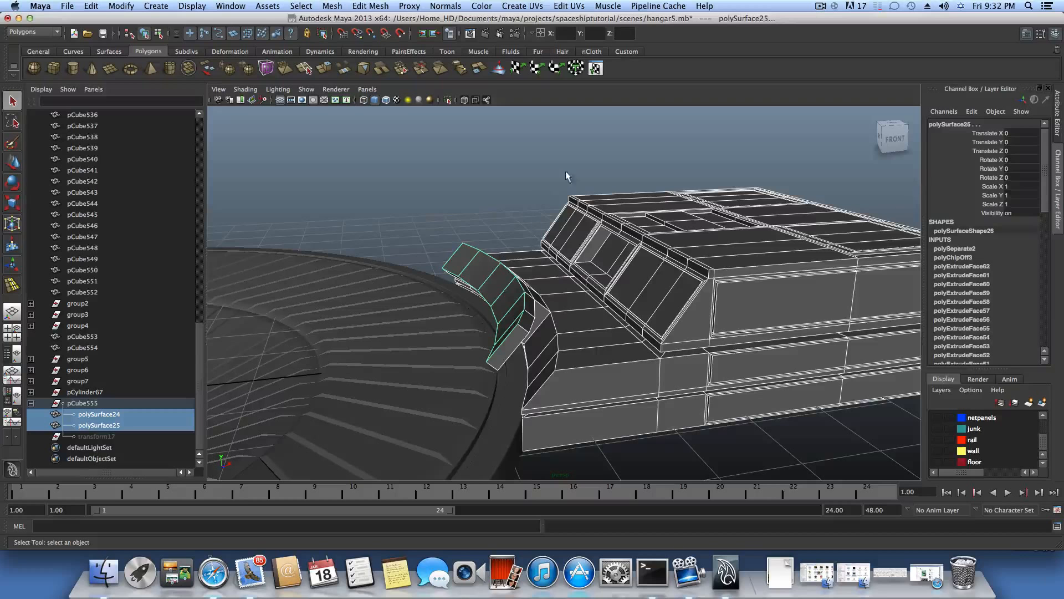
shift+click(736, 313)
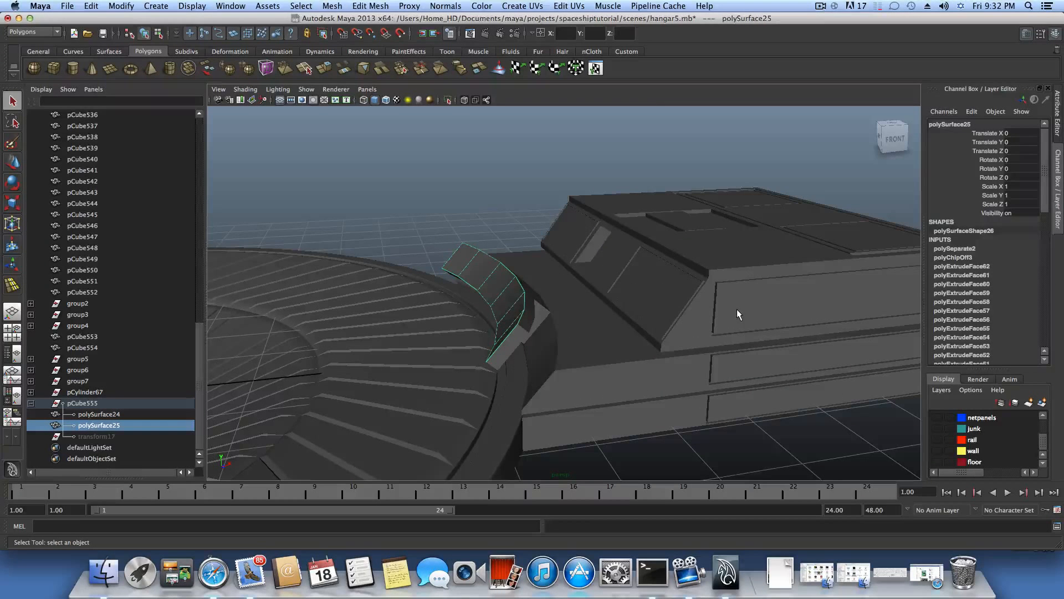
key(w)
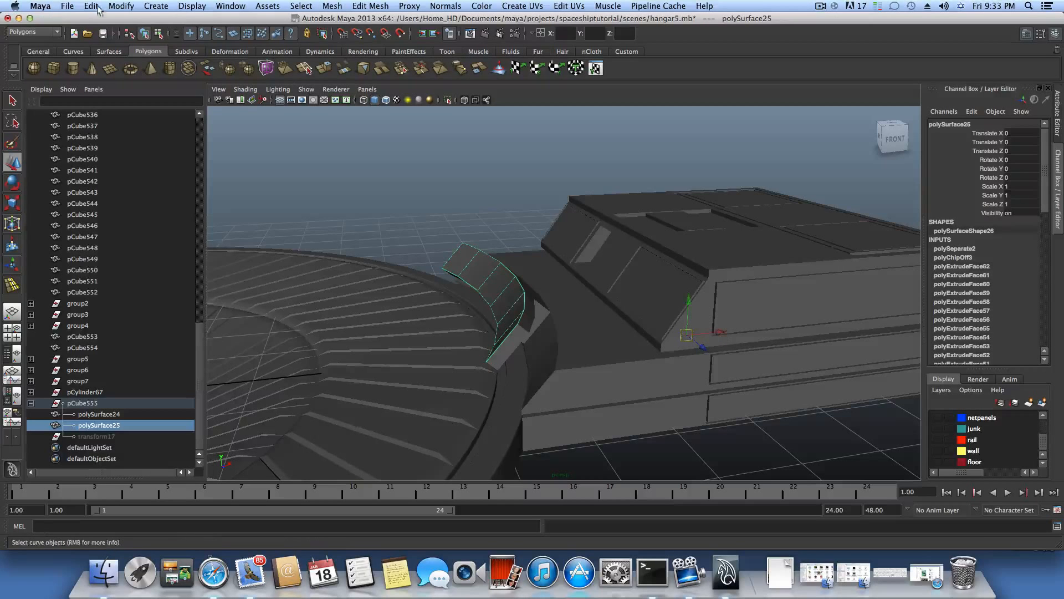
click(122, 5)
click(142, 127)
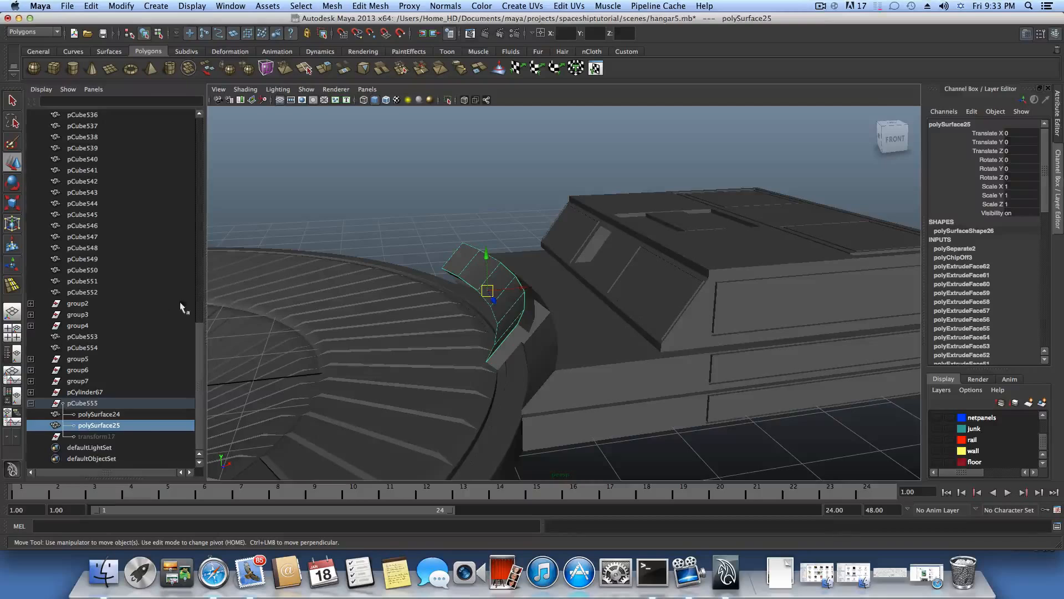
key(space)
alt+middle_drag(436, 314, 504, 312)
alt+drag(504, 312, 475, 282)
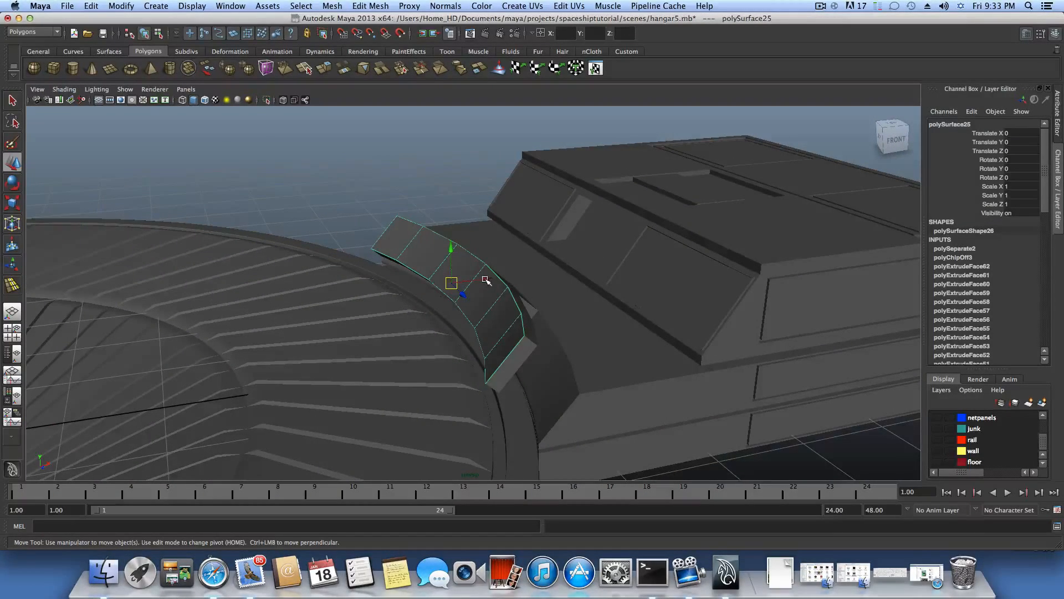
right_drag(493, 324, 496, 350)
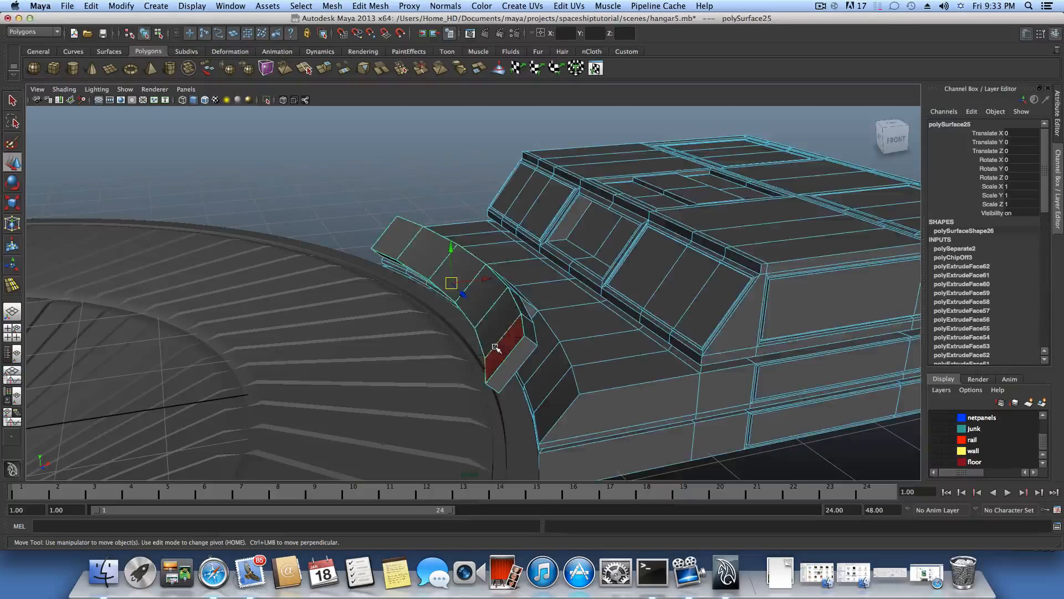
click(493, 332)
key(z)
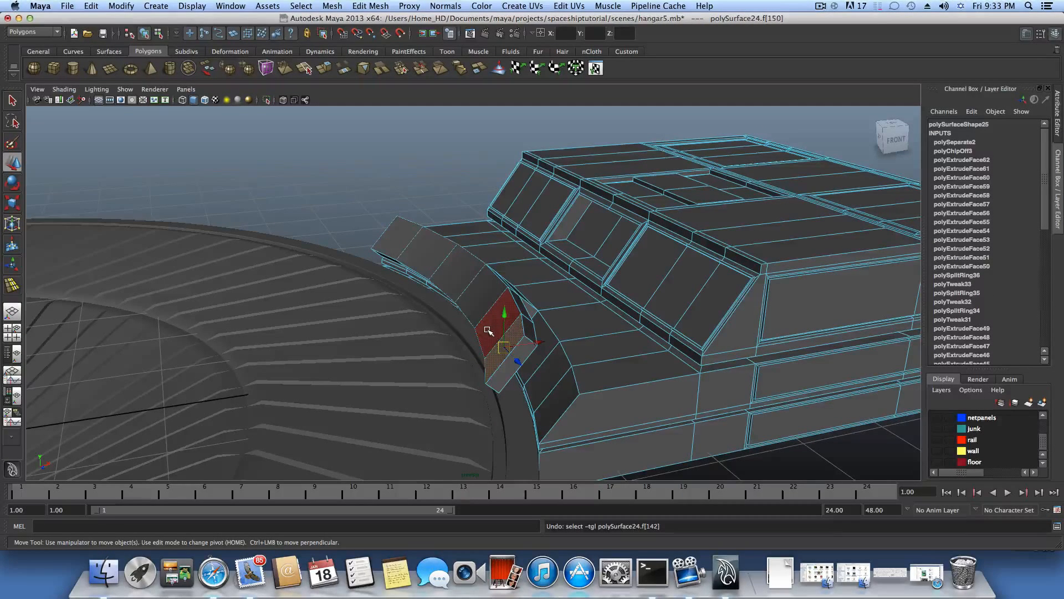
key(z)
key(z)
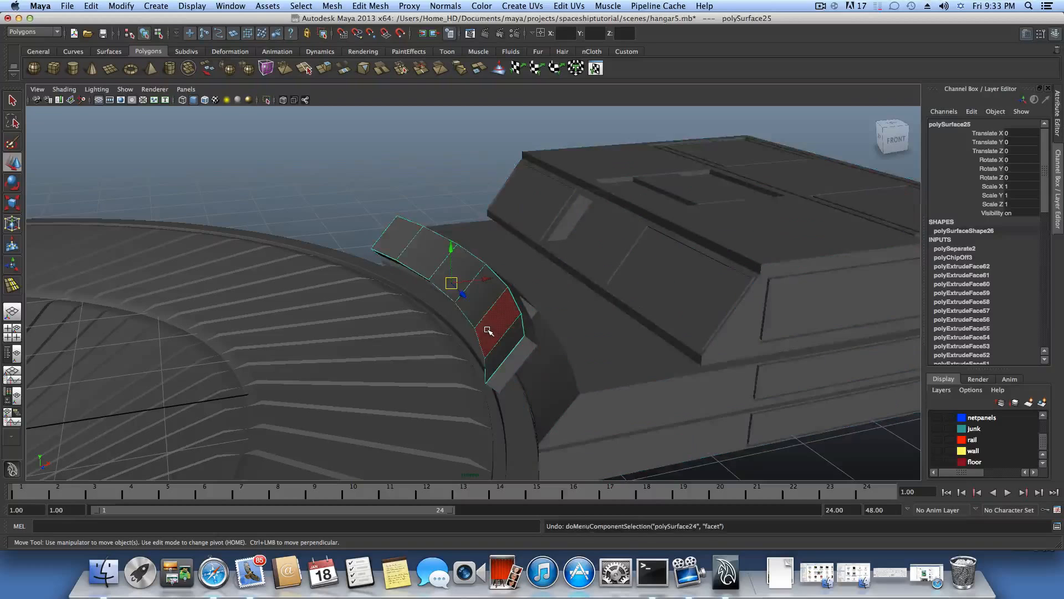
Move the curved strip away from the main body along X to about -0.122
alt+drag(488, 329, 480, 325)
drag(478, 279, 416, 285)
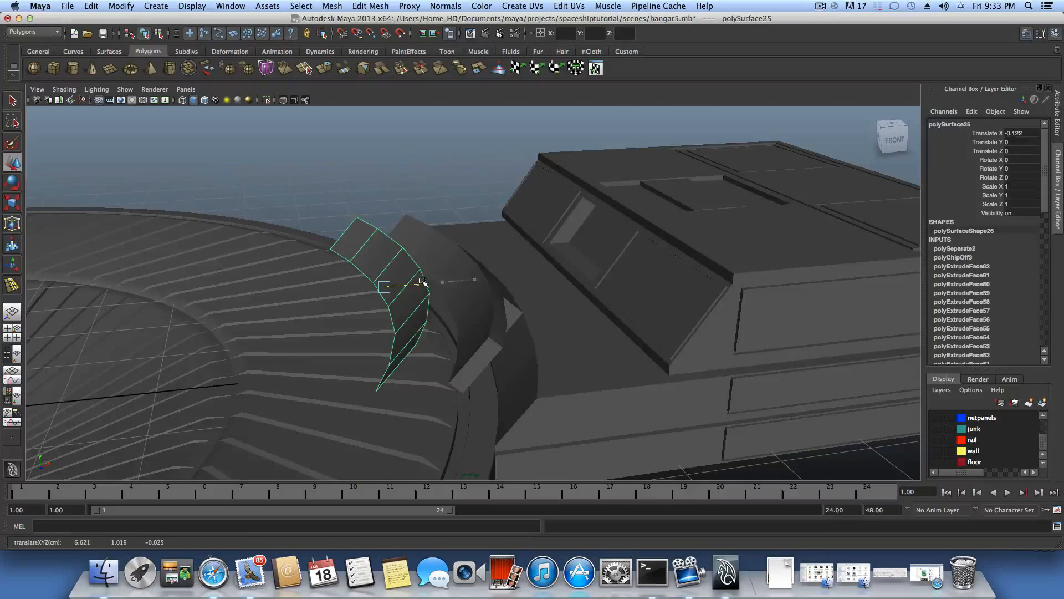
alt+drag(413, 338, 458, 347)
Select all six faces of the curved strip and turn off Keep Faces Together
right_drag(491, 349, 492, 376)
click(488, 355)
shift+click(473, 331)
shift+click(446, 311)
shift+click(424, 280)
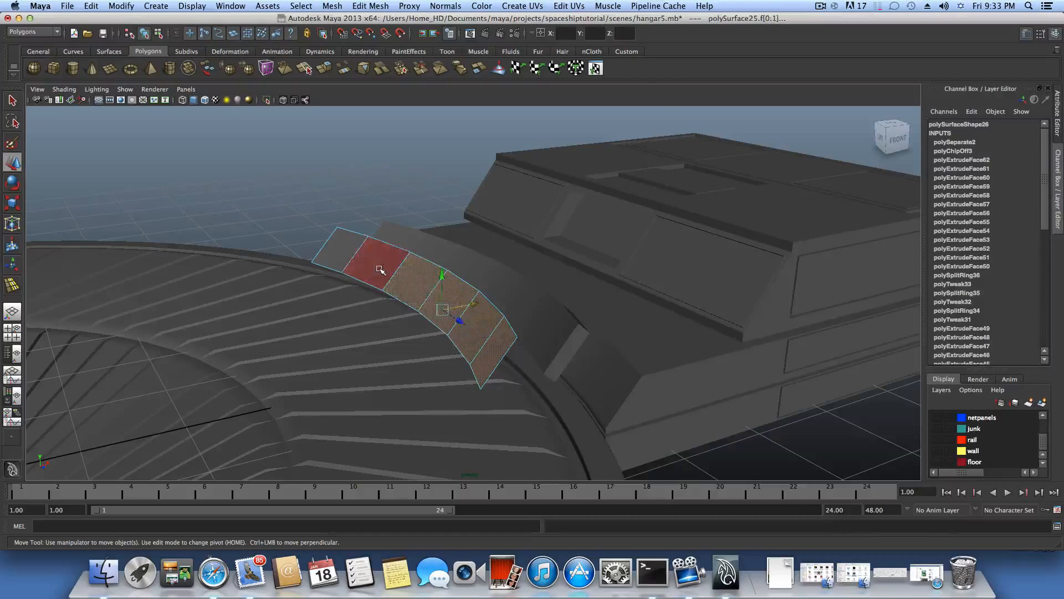
shift+click(377, 263)
shift+click(338, 249)
click(370, 6)
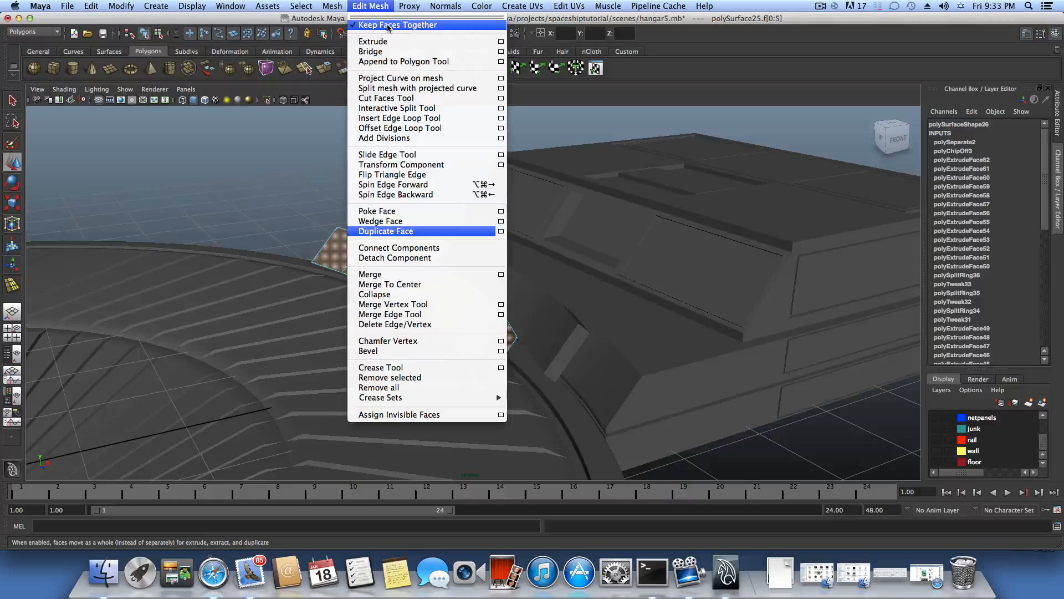
click(388, 26)
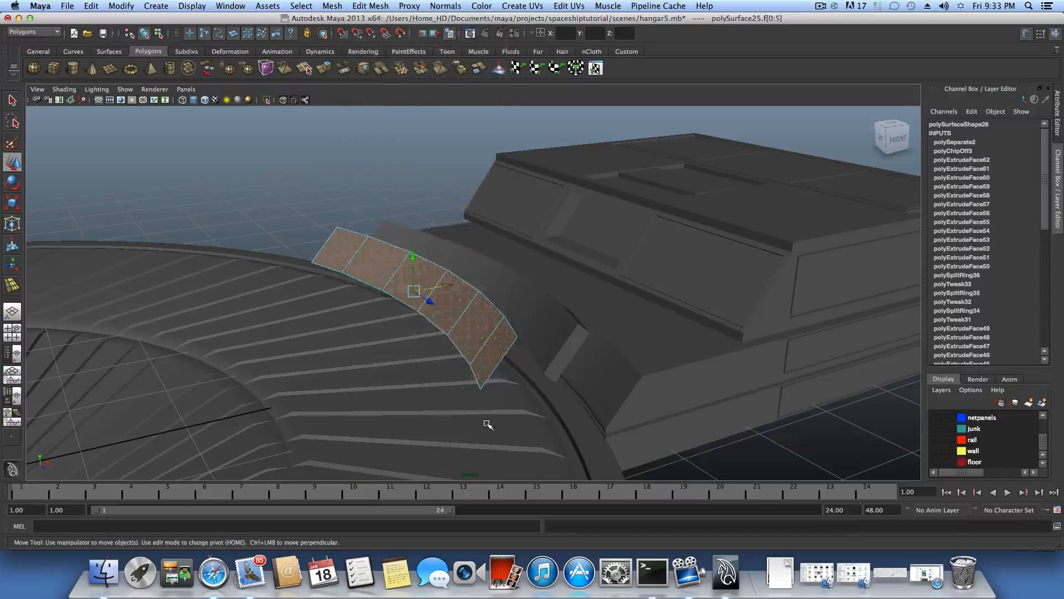
Extrude the strip's six faces individually twice, with local Z offsets of about 0.031 and 0.025, scaling the second to about 0.833
click(325, 68)
alt+drag(413, 305, 377, 248)
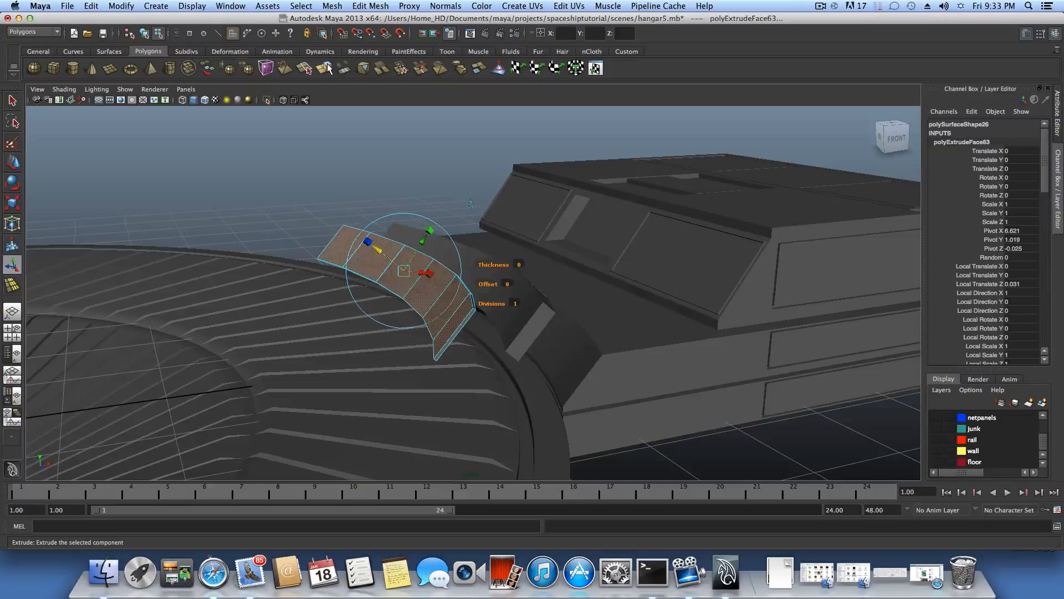
click(328, 68)
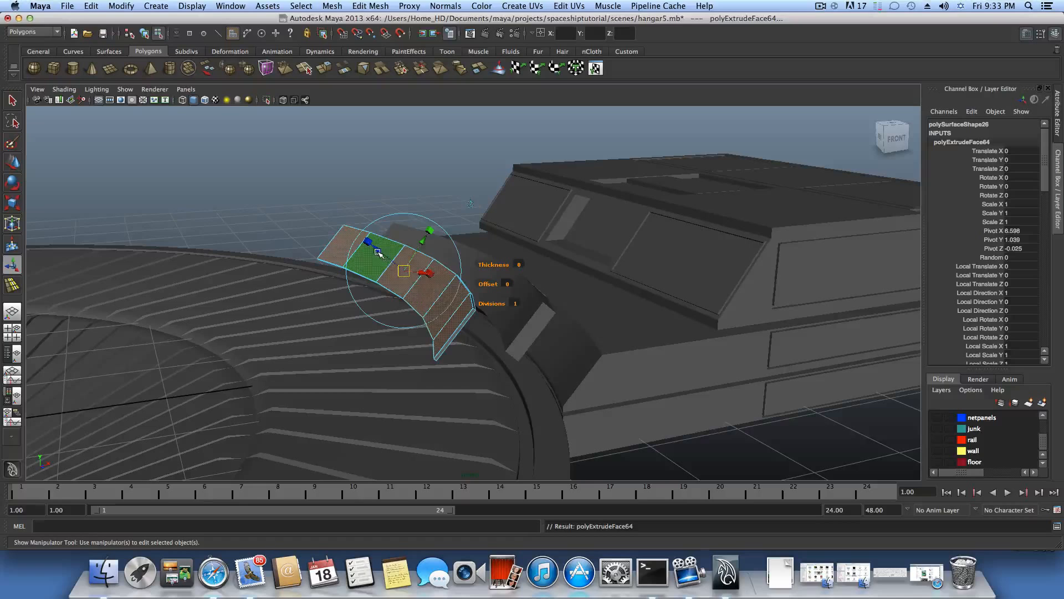
drag(378, 252, 377, 251)
alt+drag(378, 252, 587, 292)
alt+middle_drag(586, 292, 432, 335)
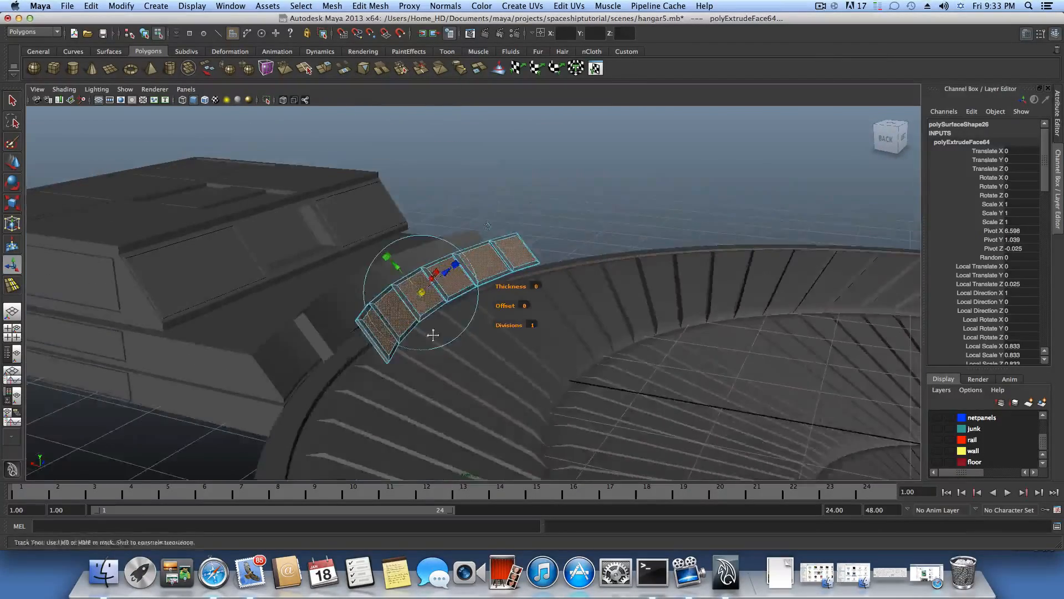
alt+right_drag(433, 334, 517, 350)
alt+drag(518, 350, 421, 340)
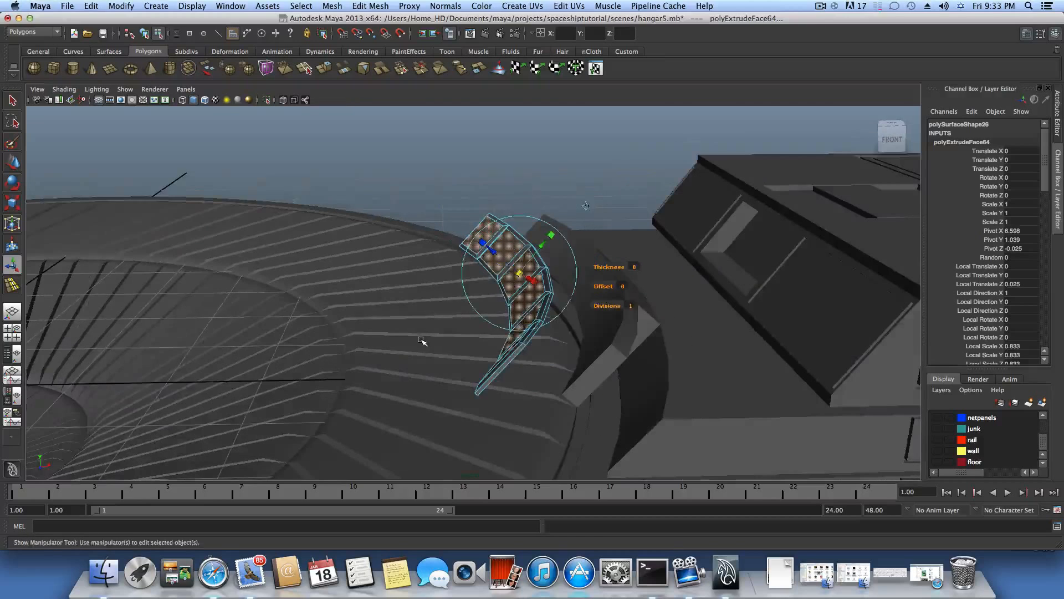
Return to object mode and move the panelled strip back against the body at X 0
key(F8)
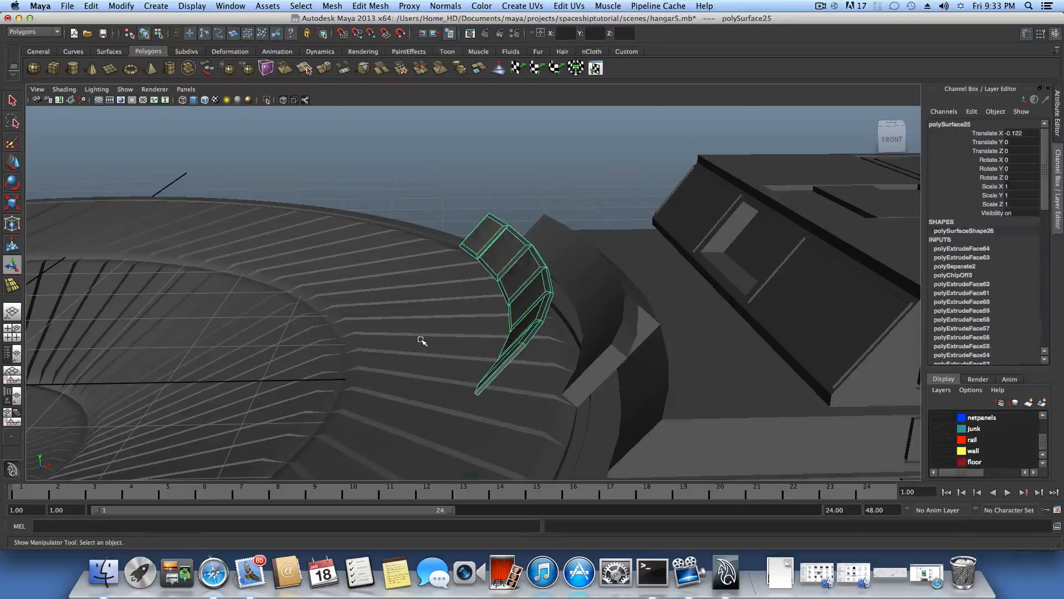
click(13, 162)
drag(545, 287, 610, 294)
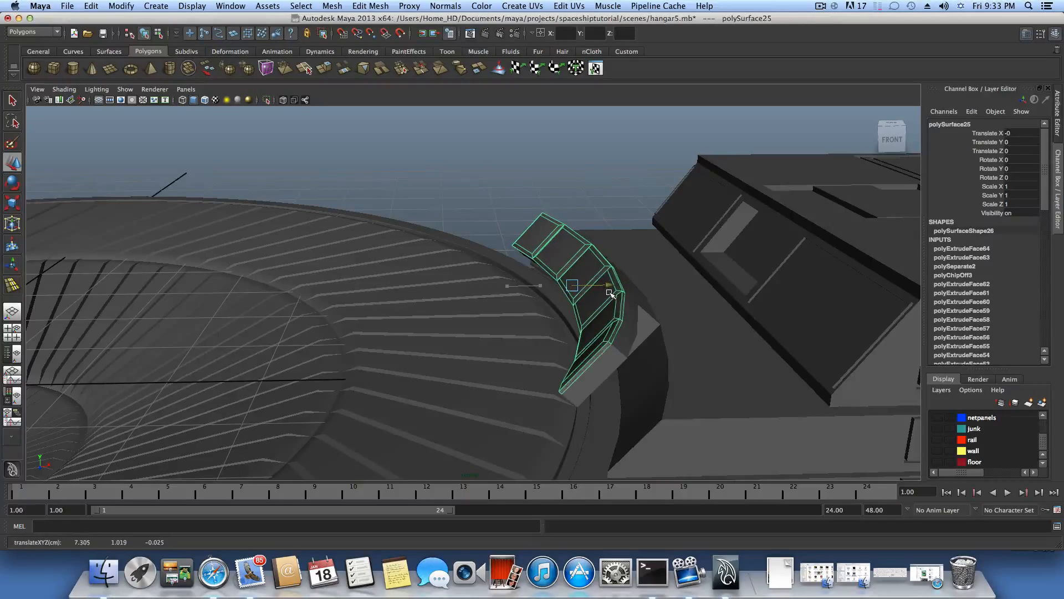
alt+drag(603, 331, 630, 394)
alt+right_drag(630, 394, 475, 318)
alt+drag(475, 318, 430, 268)
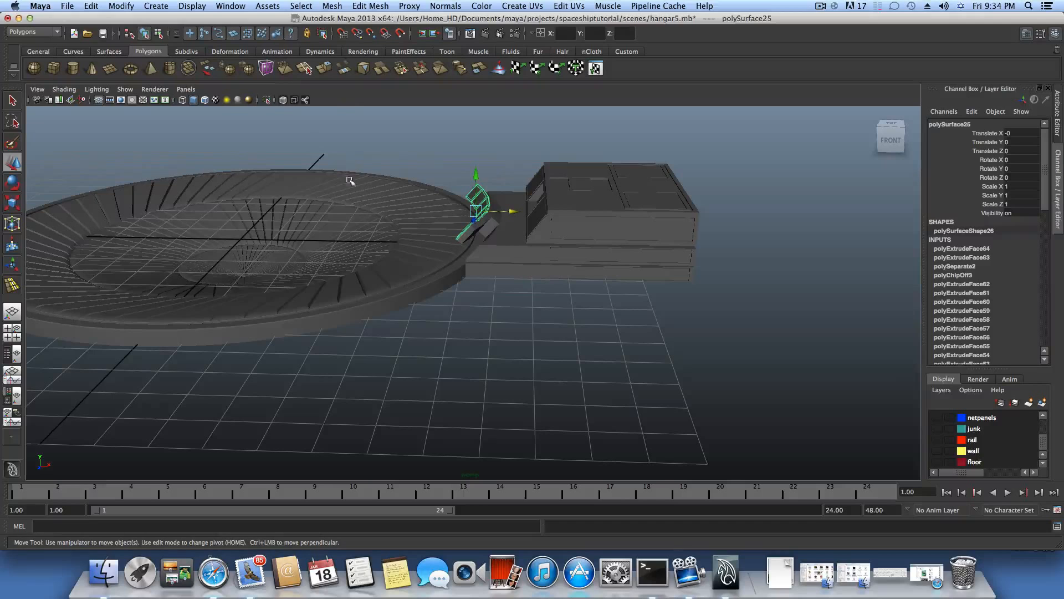
mouse_move(496, 326)
alt+mouse_down()
mouse_move(499, 337)
mouse_move(490, 323)
alt+mouse_up()
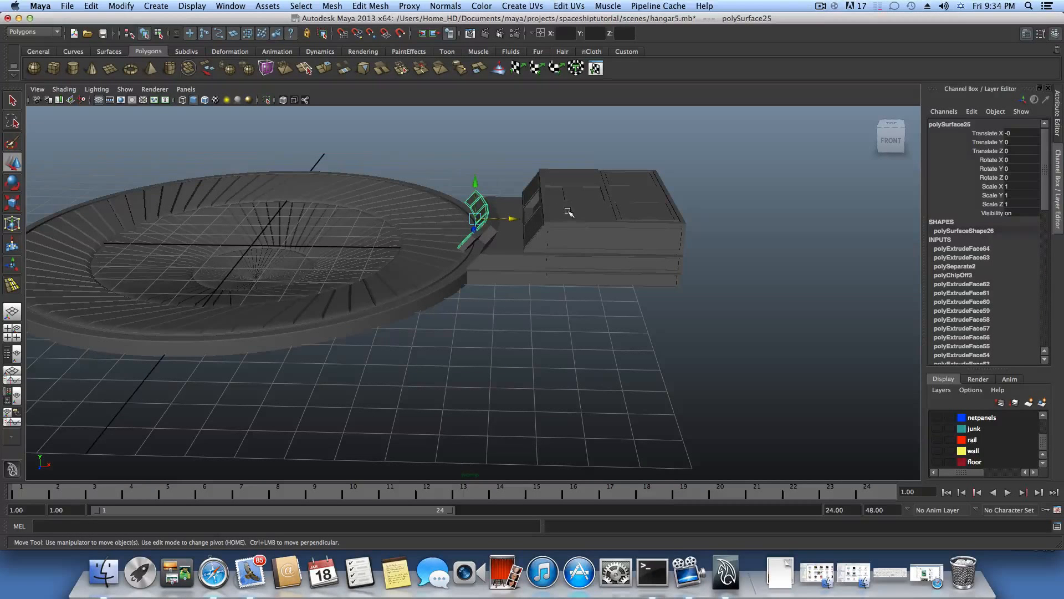
mouse_move(539, 295)
alt+mouse_down()
mouse_move(543, 281)
mouse_move(532, 295)
alt+mouse_up()
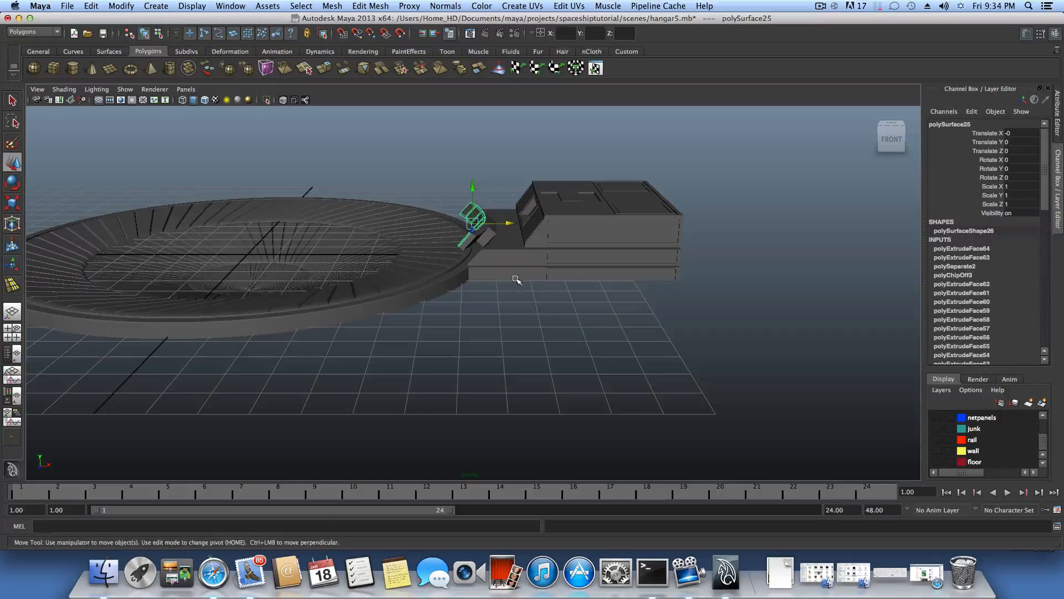
Create a polygon cylinder and move it to about Z 8.415 and along X to the open grid in front of the building
click(71, 67)
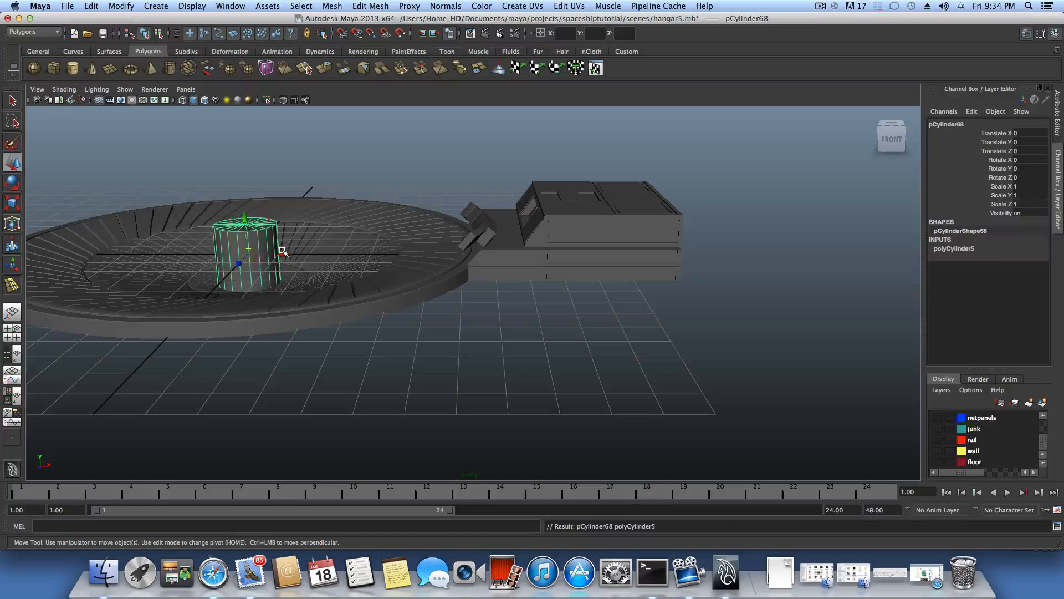
drag(238, 265, 160, 382)
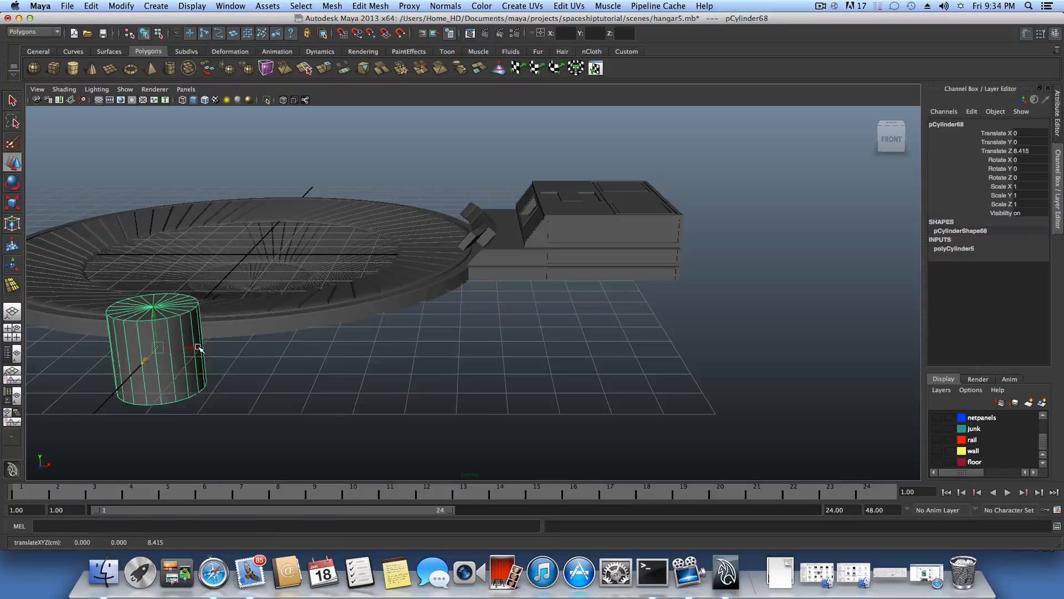
drag(198, 347, 614, 368)
alt+middle_drag(614, 368, 540, 343)
alt+right_drag(539, 343, 648, 314)
alt+middle_drag(647, 313, 632, 328)
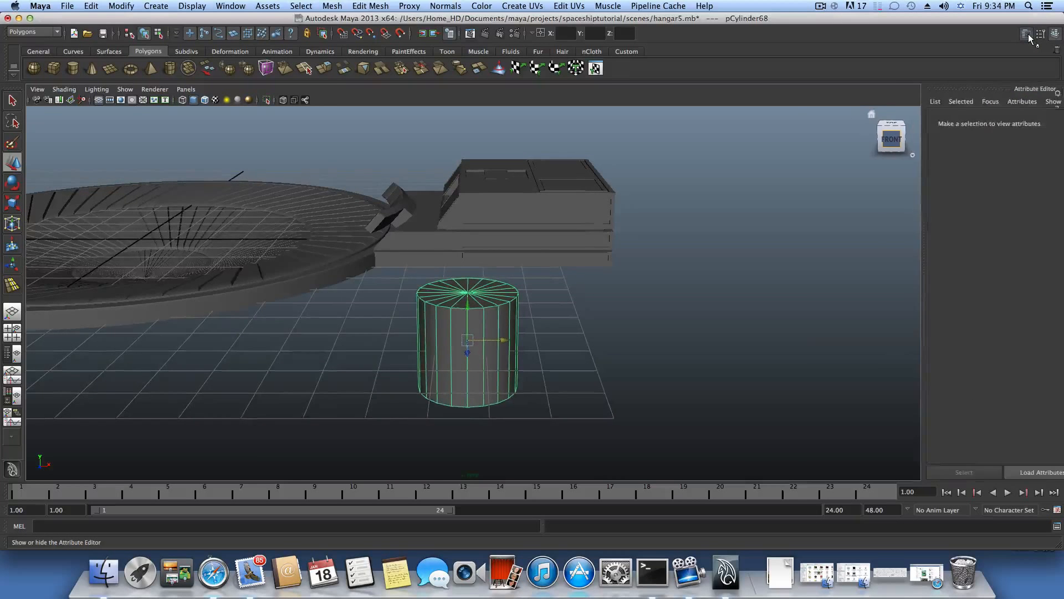
Enable Round Cap on the cylinder and set its Subdivisions Caps to 11
click(1027, 35)
click(962, 122)
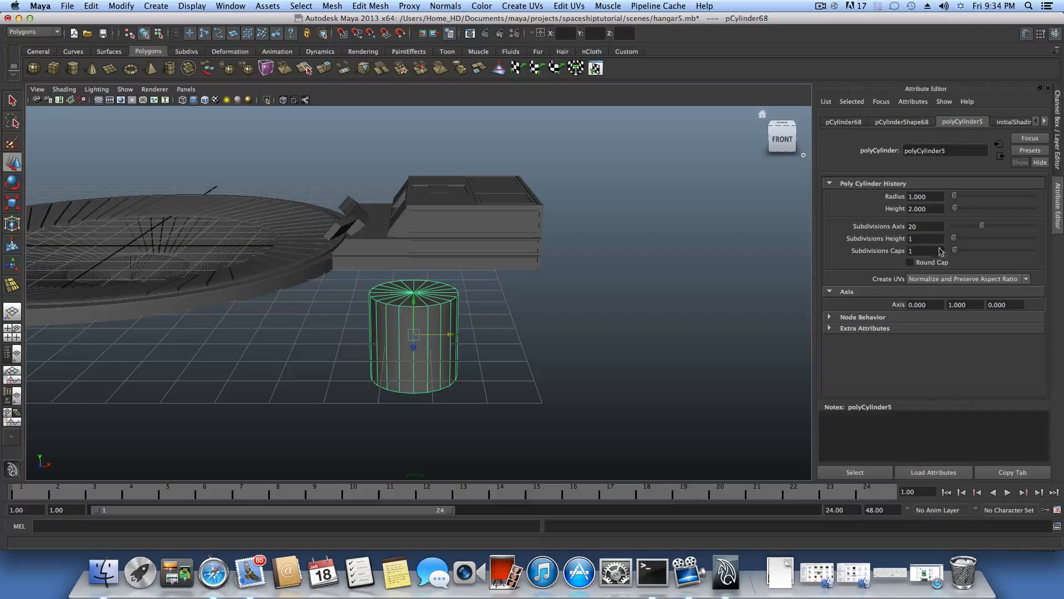
click(910, 263)
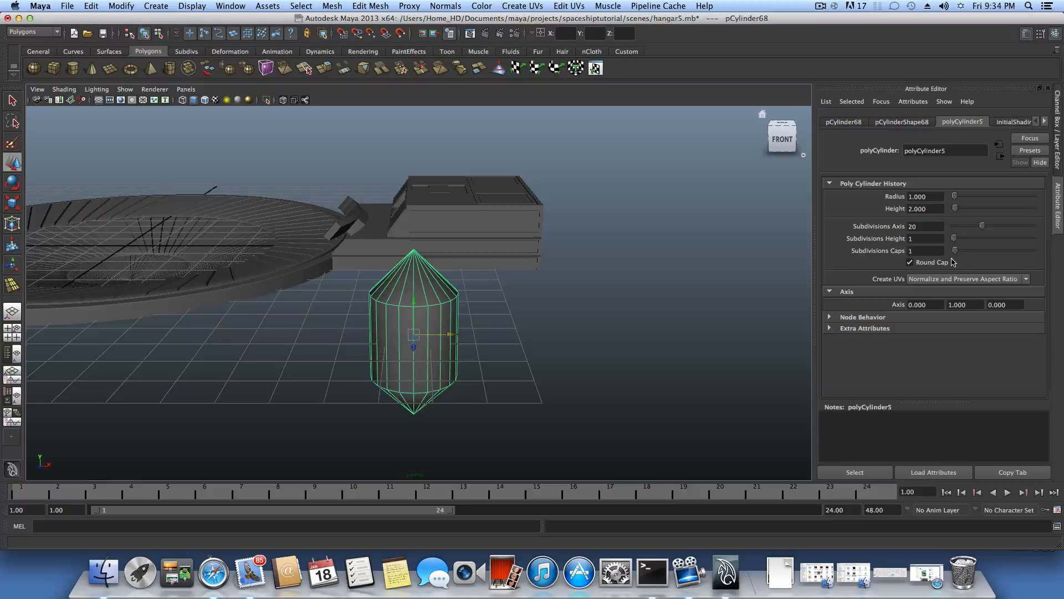
drag(959, 253, 970, 254)
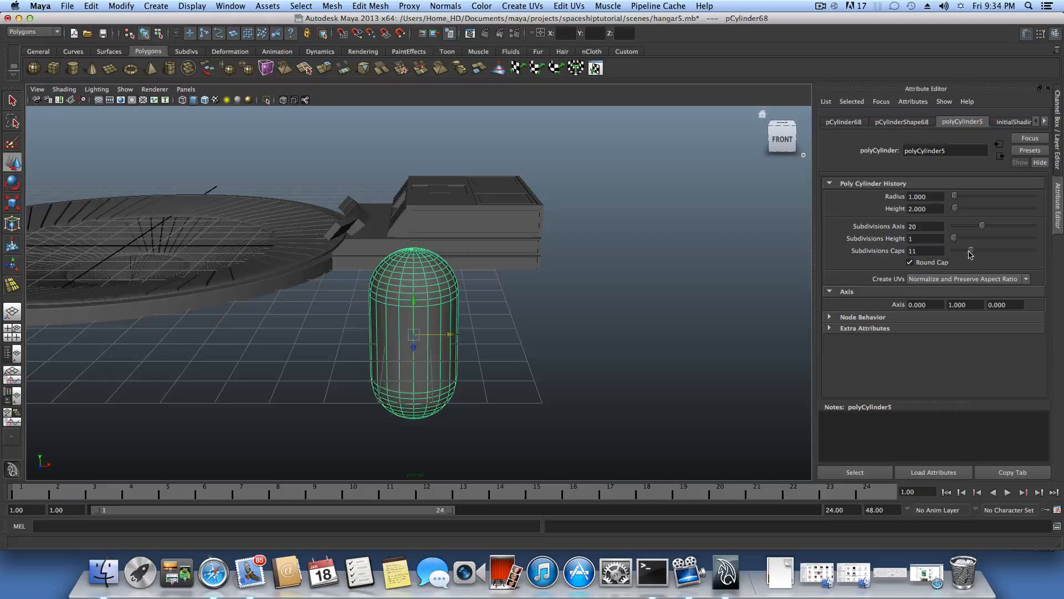
click(910, 262)
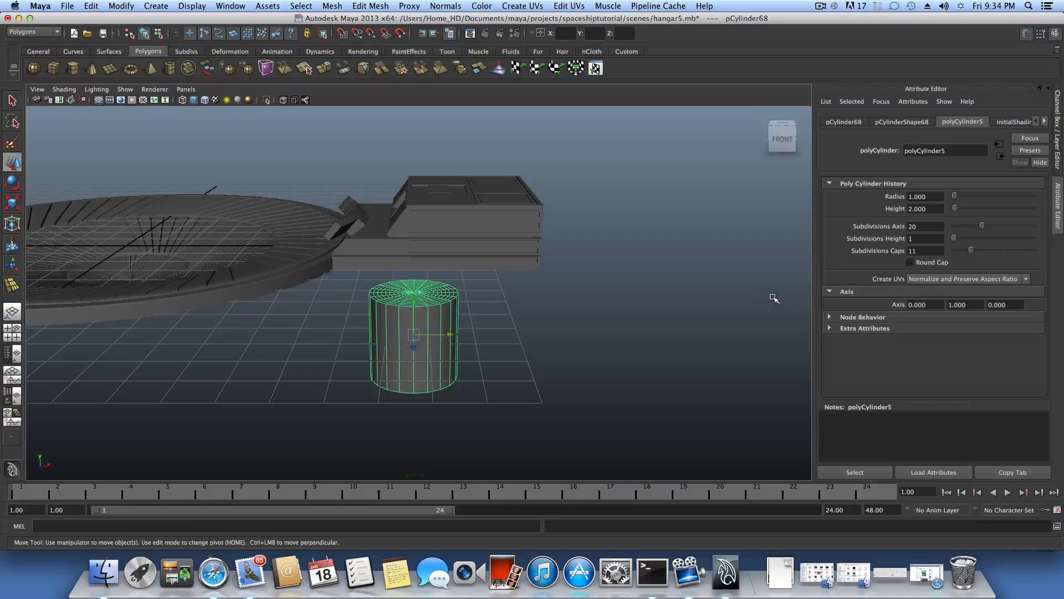
click(910, 263)
Select four faces spaced around the round-capped cylinder's dome, one on each side
alt+drag(545, 327, 543, 312)
alt+right_drag(447, 284, 504, 308)
alt+middle_drag(503, 307, 503, 315)
alt+drag(444, 279, 462, 354)
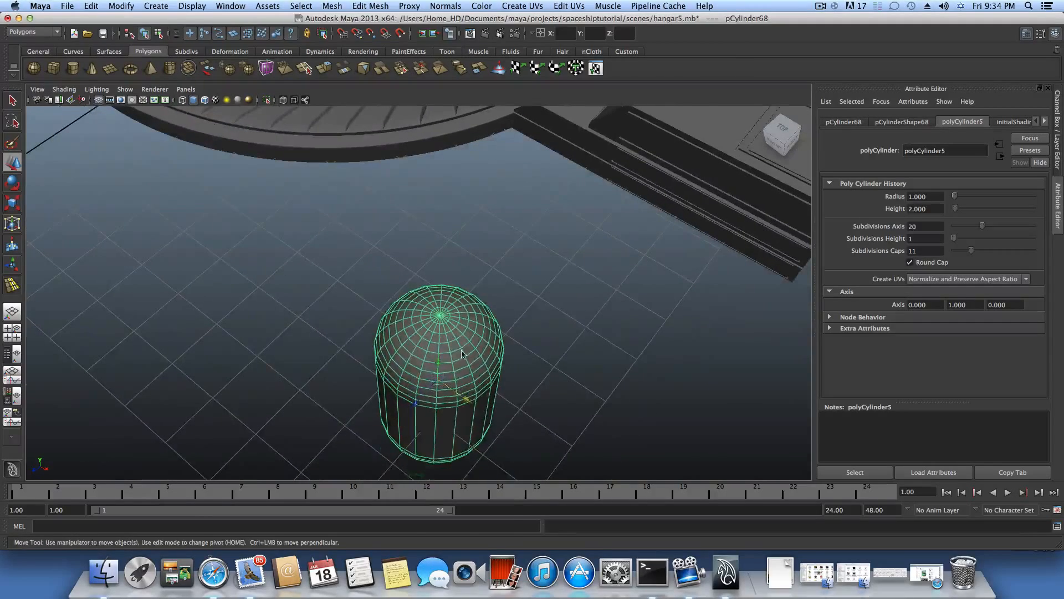
right_drag(462, 354, 444, 341)
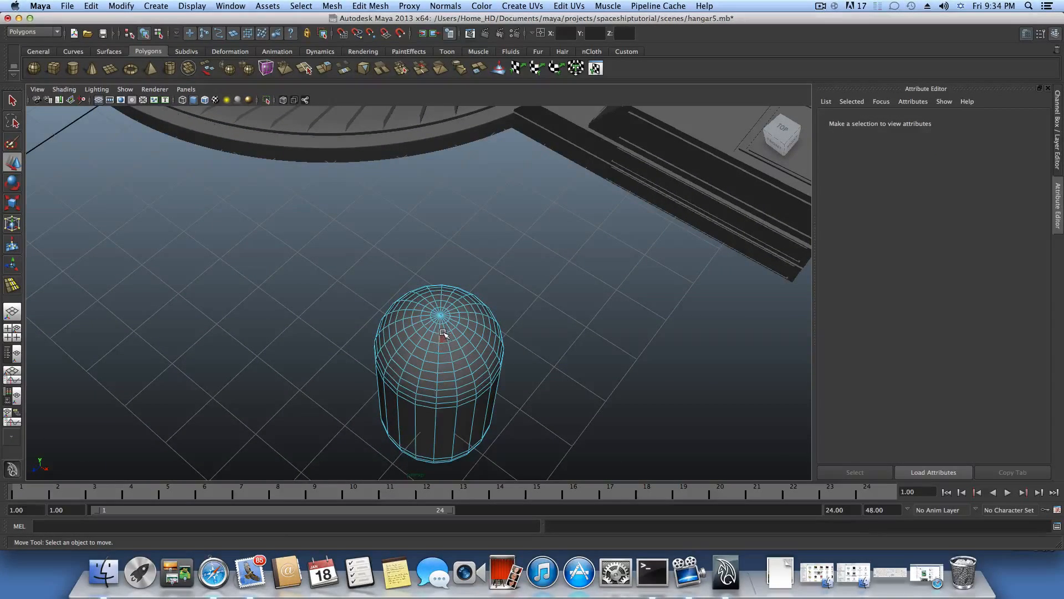
click(441, 365)
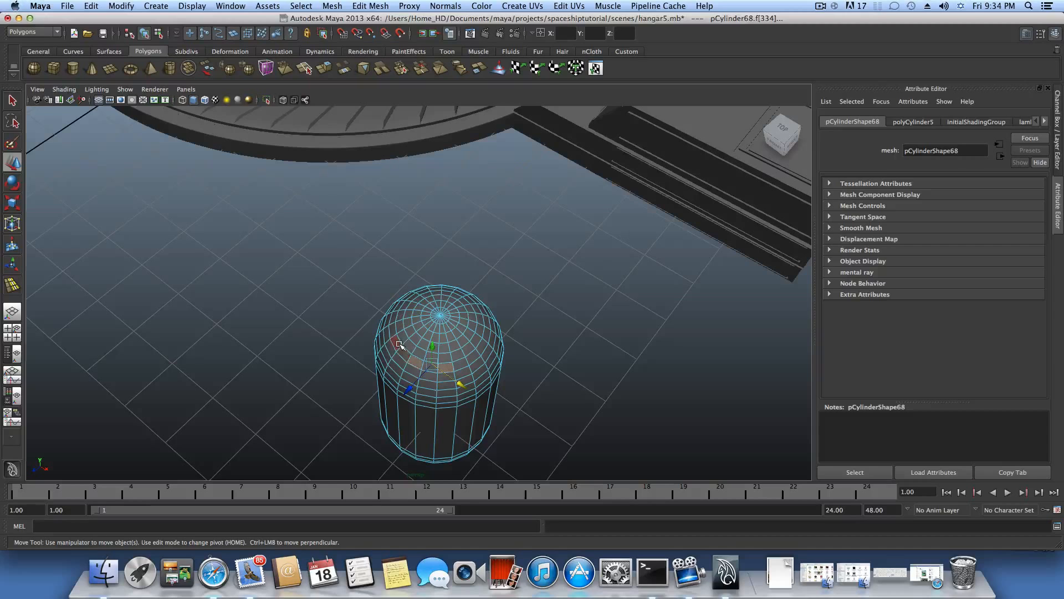
click(416, 355)
alt+drag(416, 355, 453, 351)
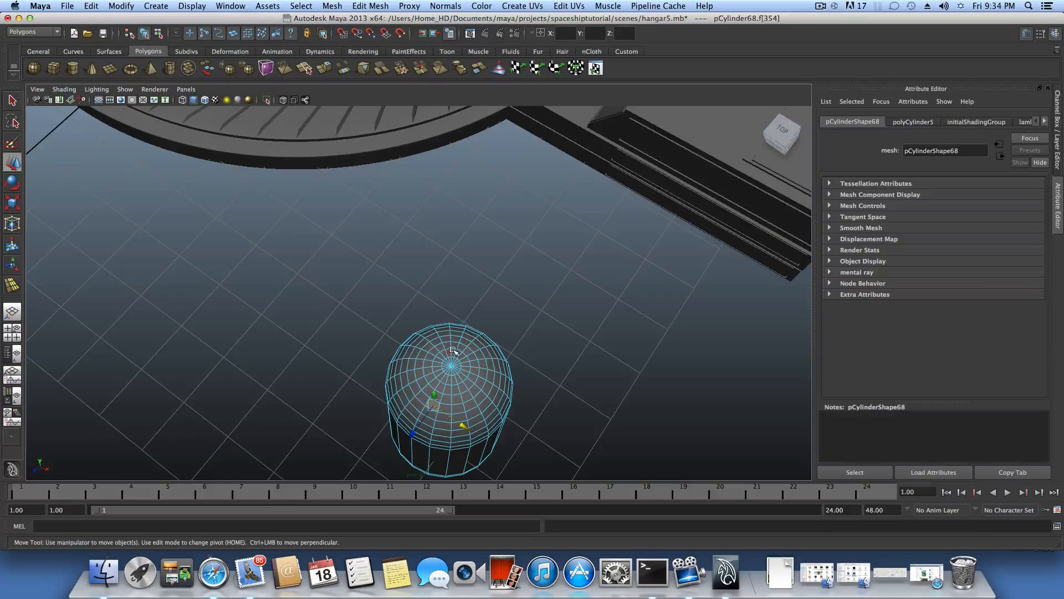
shift+click(465, 341)
shift+click(480, 382)
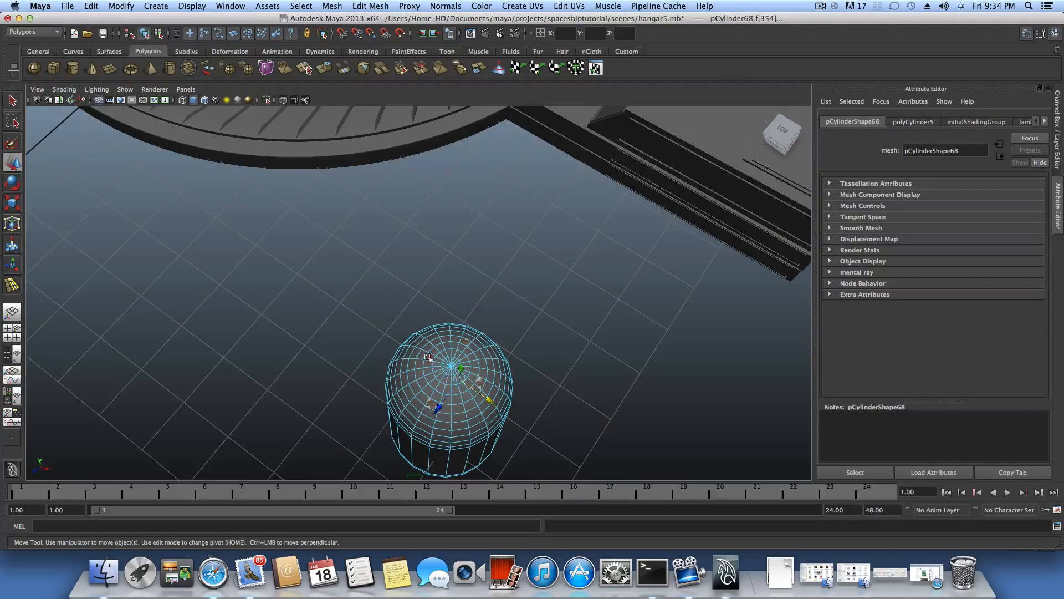
shift+click(420, 354)
alt+drag(420, 354, 548, 390)
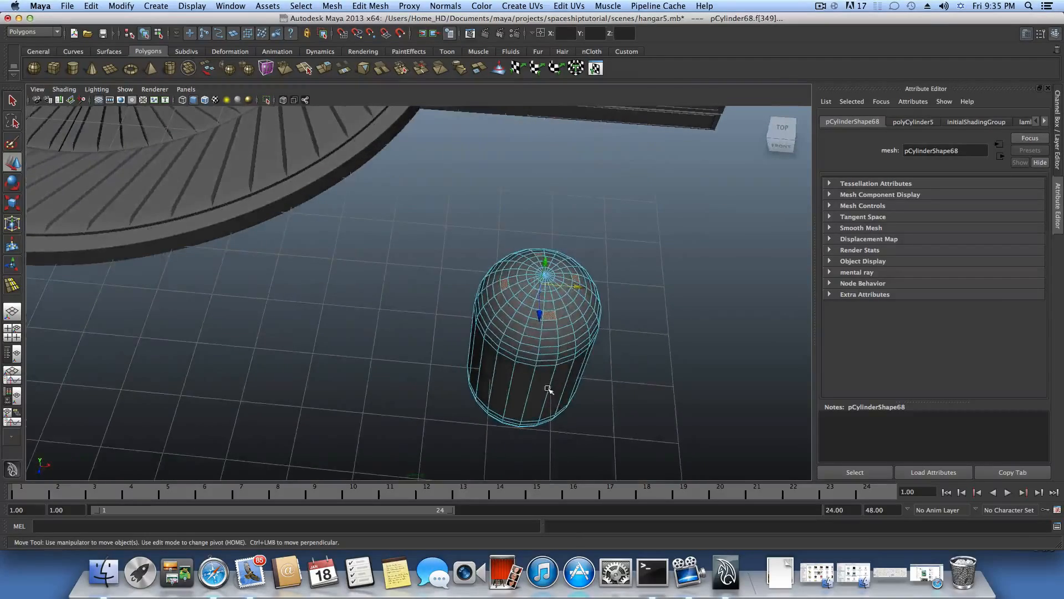
Examine the spacing of the selected dome faces from directly above and from the front
alt+drag(547, 330, 435, 318)
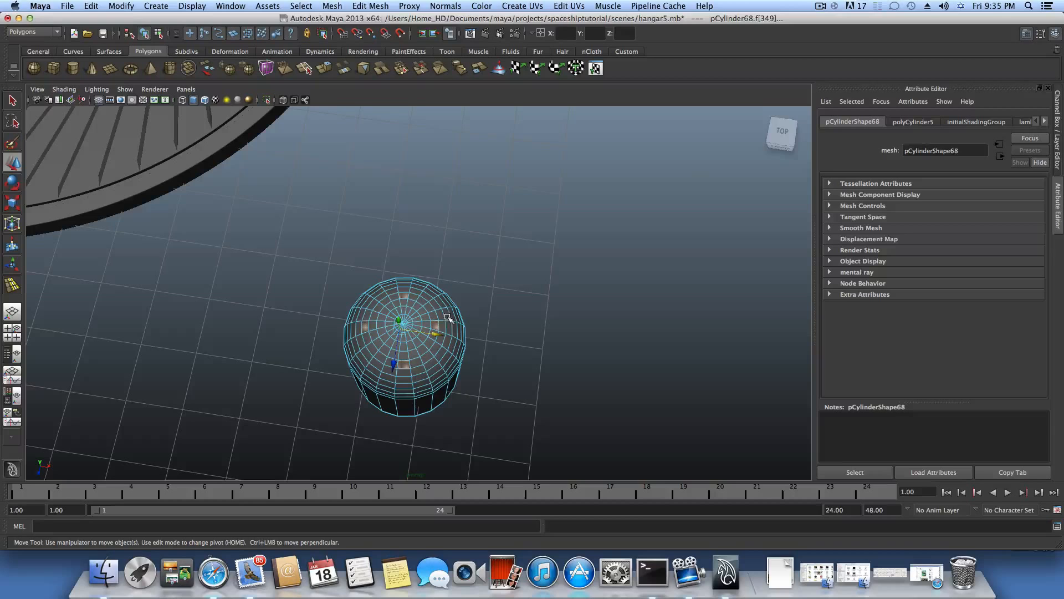
click(783, 131)
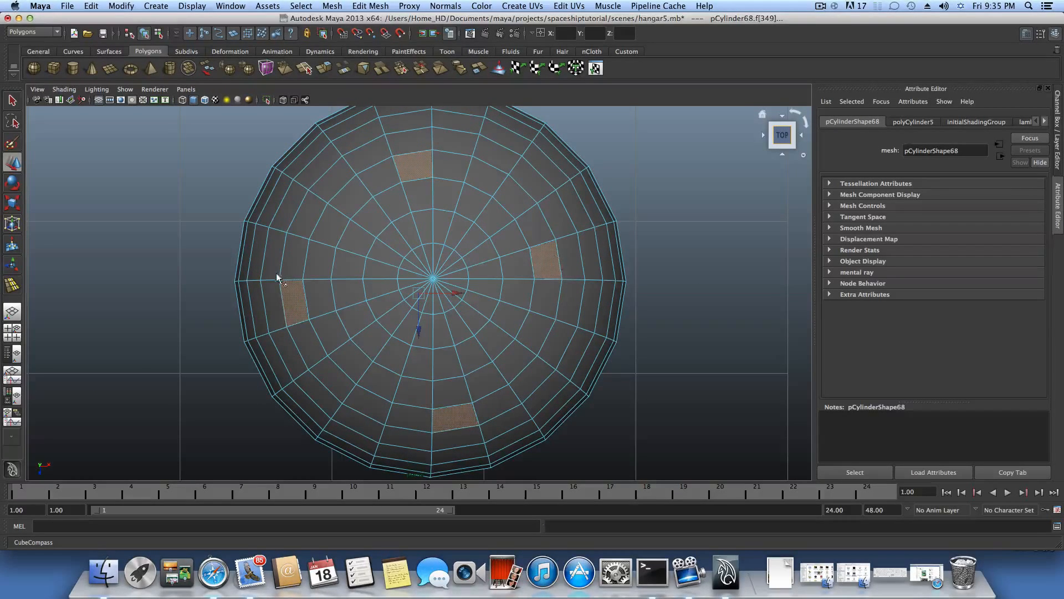
alt+drag(543, 280, 478, 304)
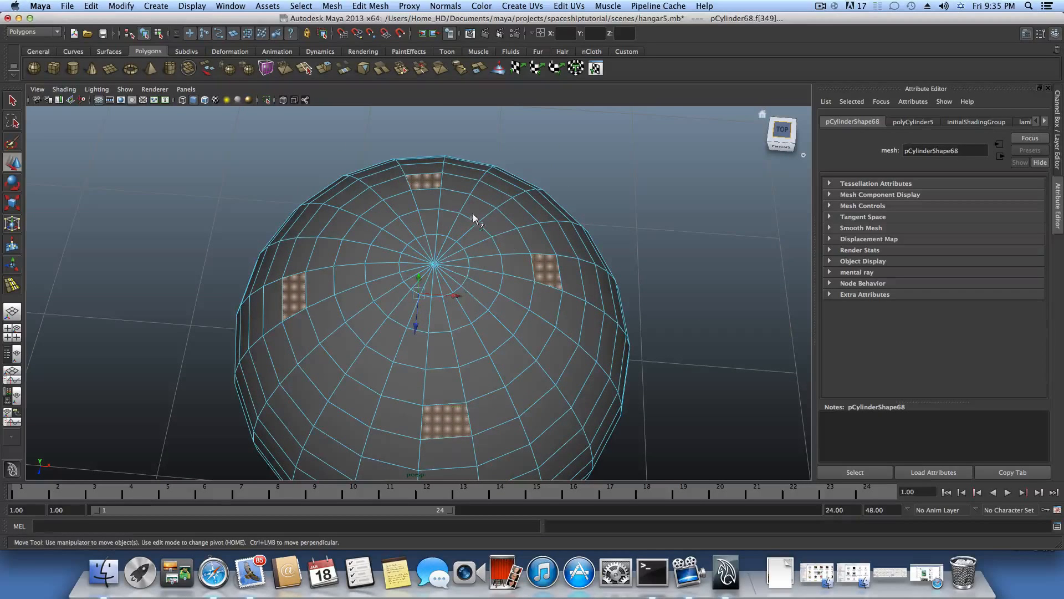
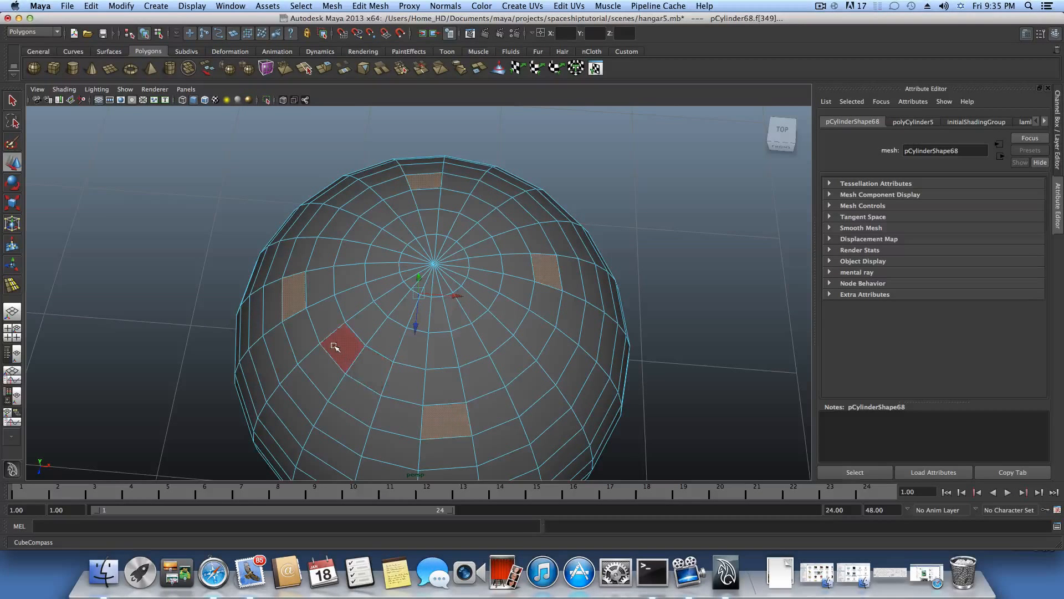
click(913, 121)
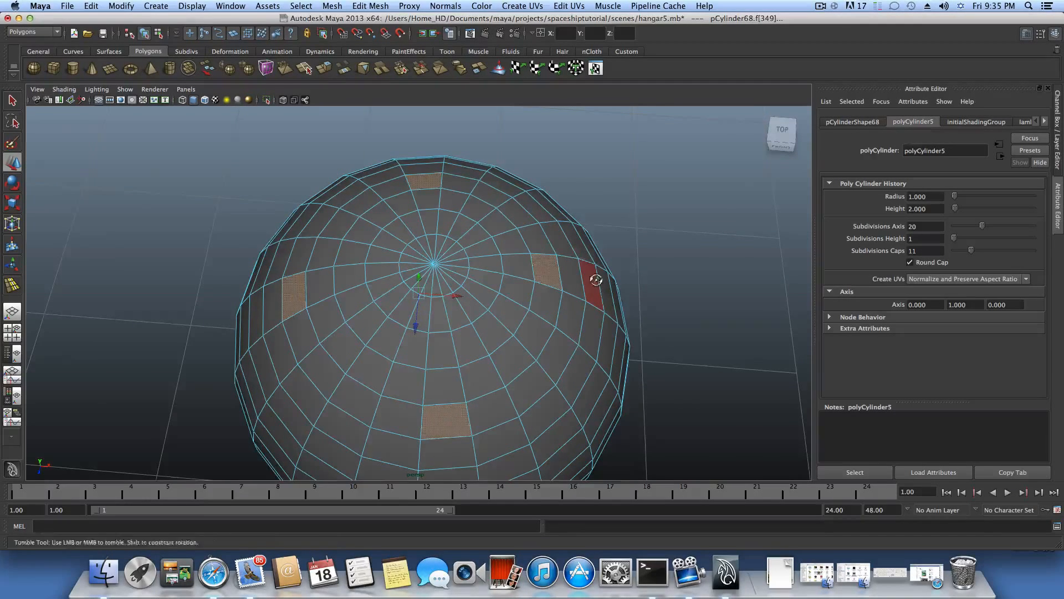
alt+drag(580, 321, 553, 281)
alt+right_drag(554, 280, 488, 332)
alt+middle_drag(465, 382, 479, 300)
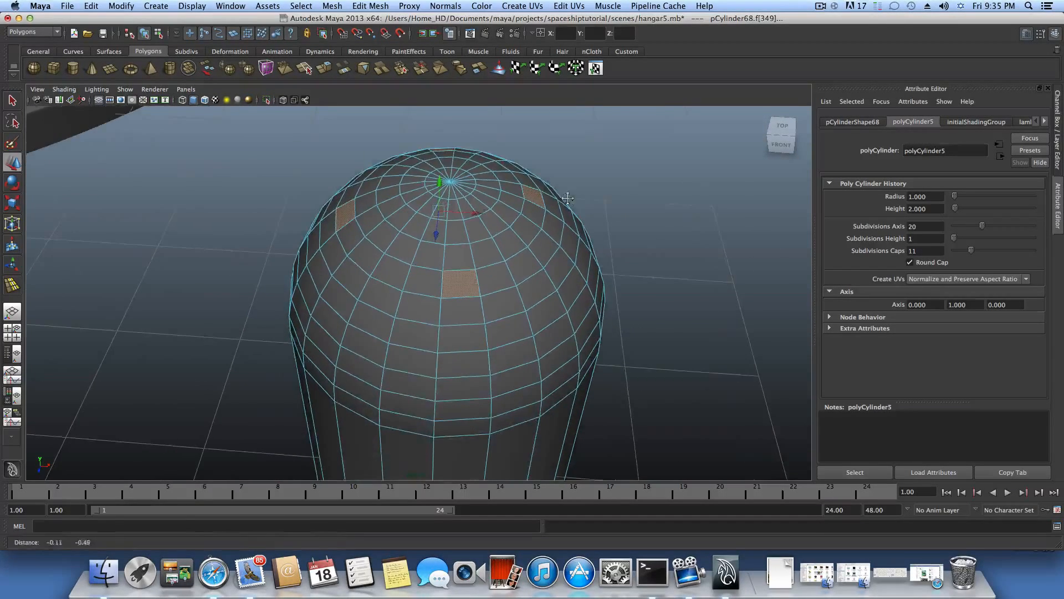
click(456, 309)
scroll(463, 321, down, 3)
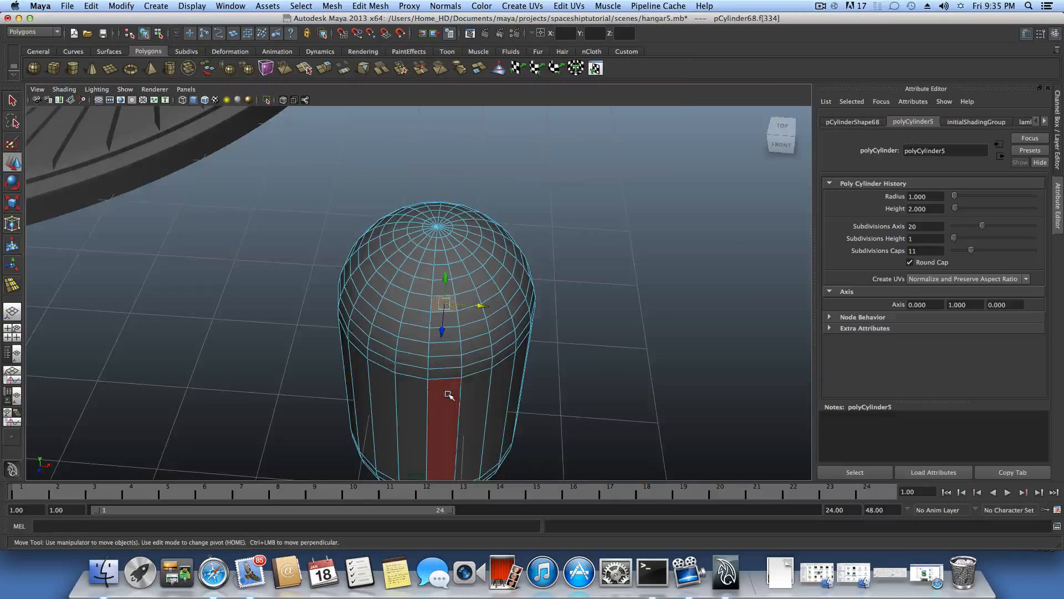
Split the edge ring around the cylinder's straight side to add an edge loop at mid-height
alt+drag(447, 394, 452, 359)
alt+middle_drag(452, 358, 461, 300)
right_click(461, 314)
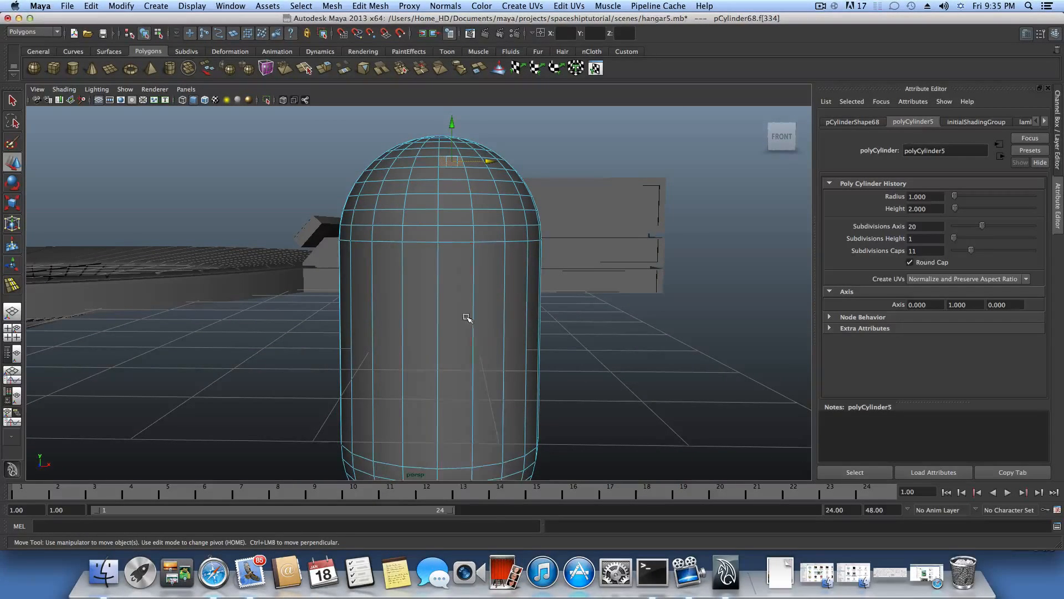
click(473, 317)
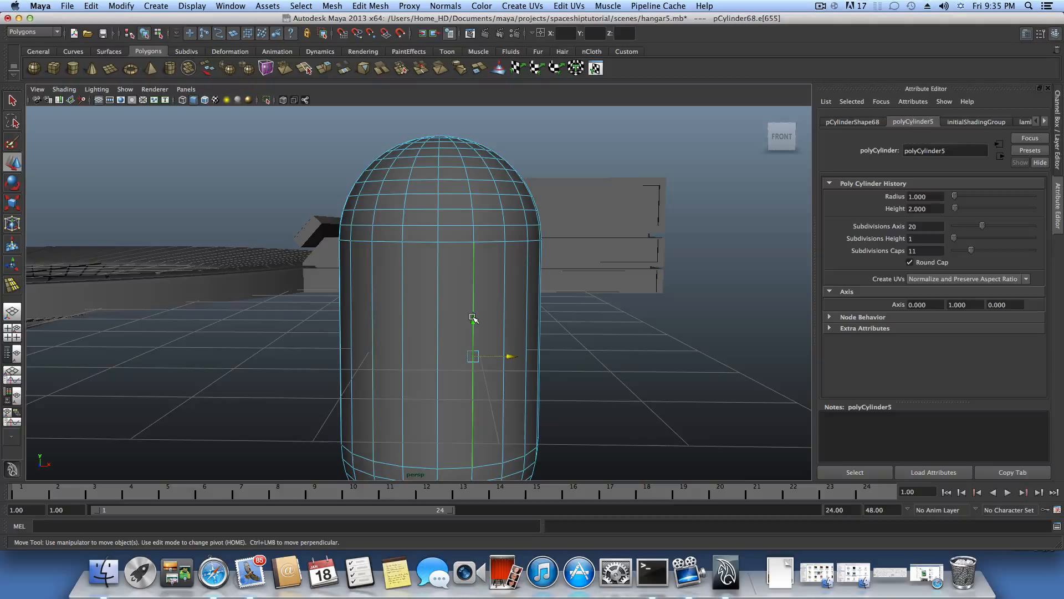
ctrl+right_click(473, 317)
click(416, 331)
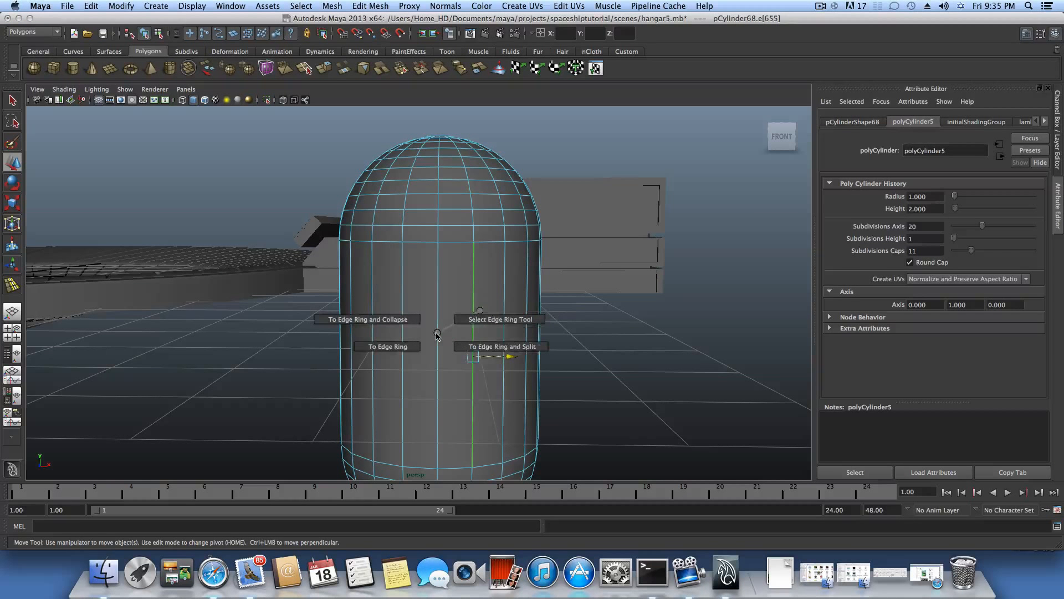
click(480, 346)
Delete all faces below the cylinder's middle edge loop and return to object mode
alt+drag(478, 344, 471, 341)
alt+right_drag(523, 381, 479, 350)
alt+middle_drag(480, 350, 488, 327)
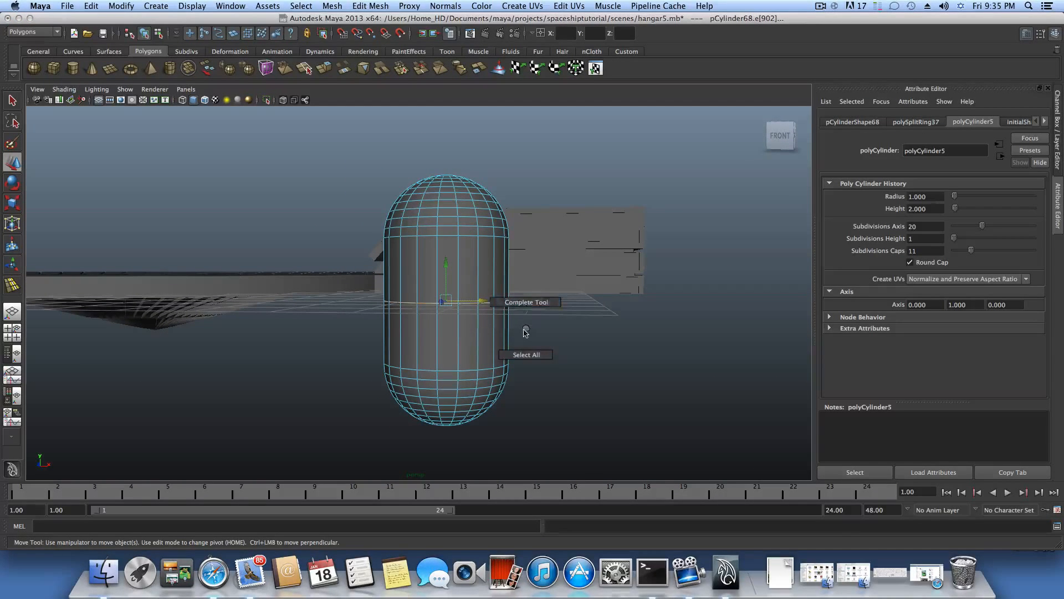
right_click(465, 332)
drag(330, 314, 606, 461)
mouse_move(532, 417)
alt+mouse_down()
mouse_move(499, 410)
mouse_move(532, 406)
alt+mouse_up()
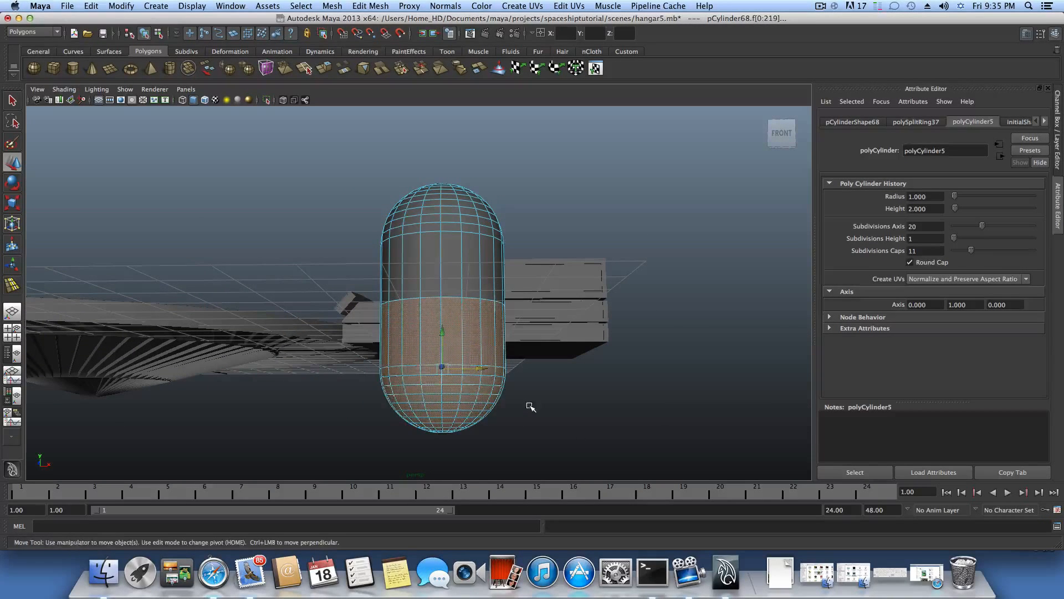
key(Delete)
click(530, 406)
alt+drag(507, 308, 495, 383)
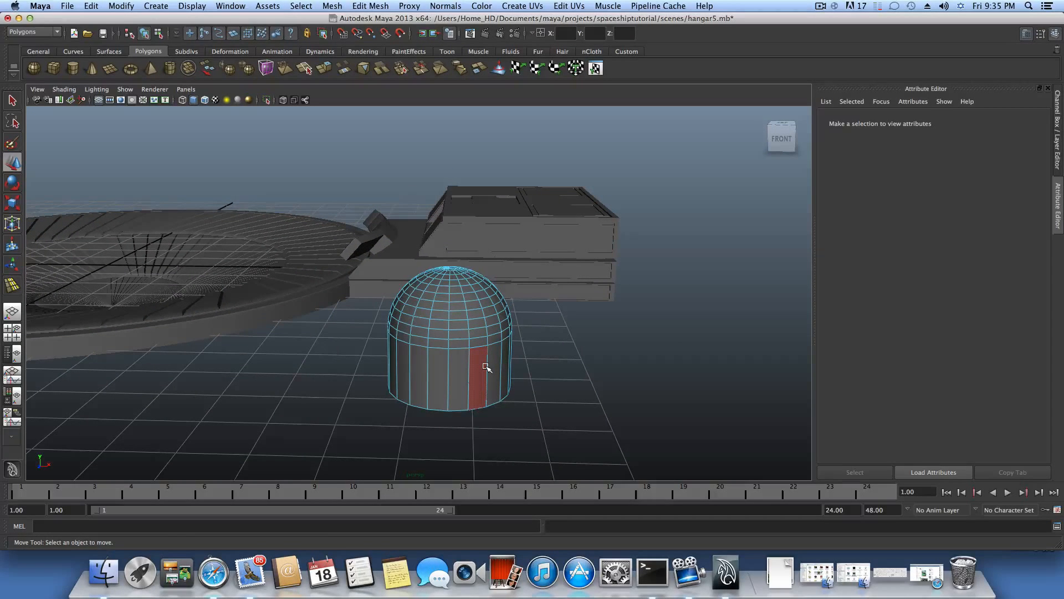
click(486, 367)
alt+right_drag(487, 367, 571, 368)
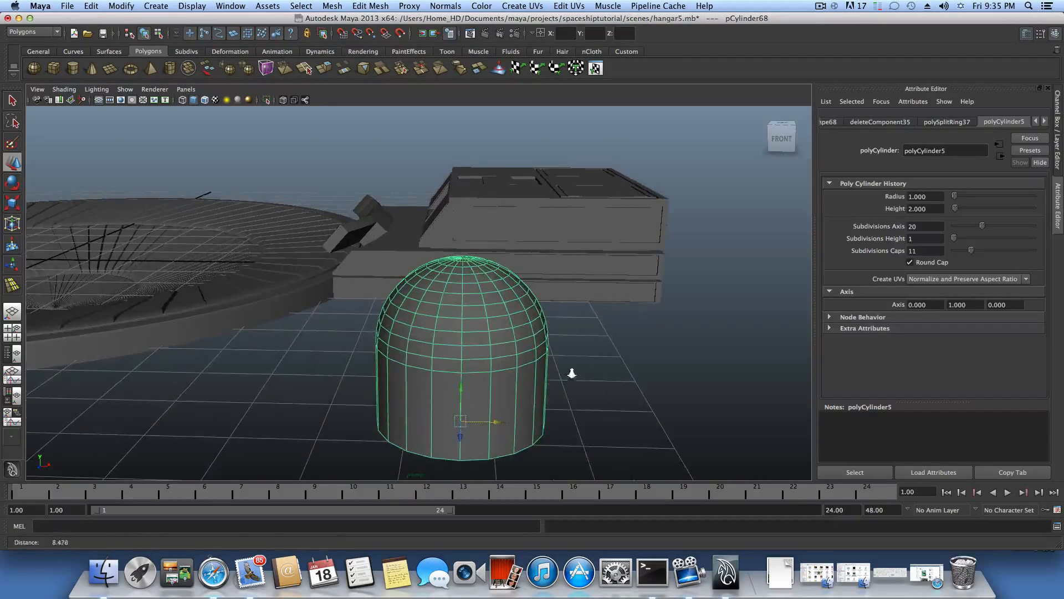
Select one vertical column of faces from the cylinder's open base up to the dome's tip
right_drag(495, 378, 494, 390)
click(476, 382)
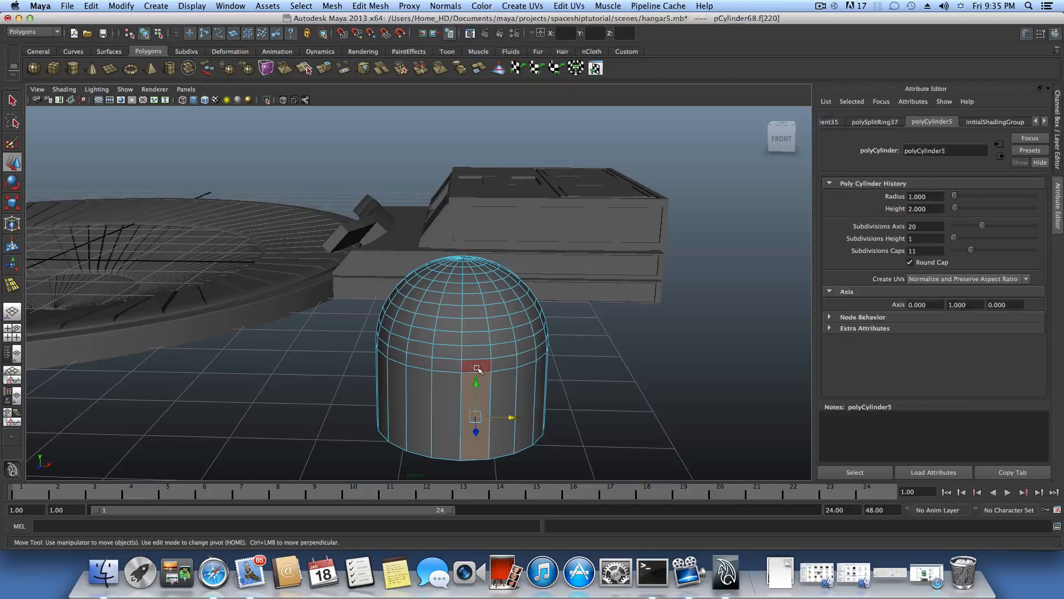
shift+click(476, 364)
shift+click(475, 353)
shift+click(473, 338)
shift+click(473, 325)
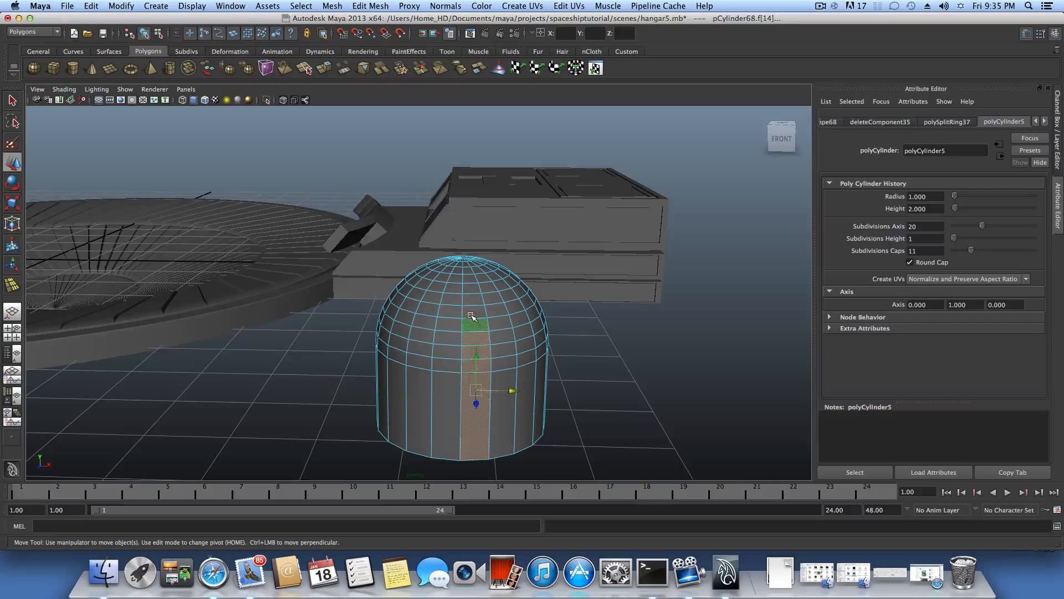
shift+click(471, 313)
shift+click(469, 301)
alt+drag(488, 302, 493, 331)
alt+right_drag(465, 272, 510, 280)
shift+click(488, 265)
shift+click(489, 251)
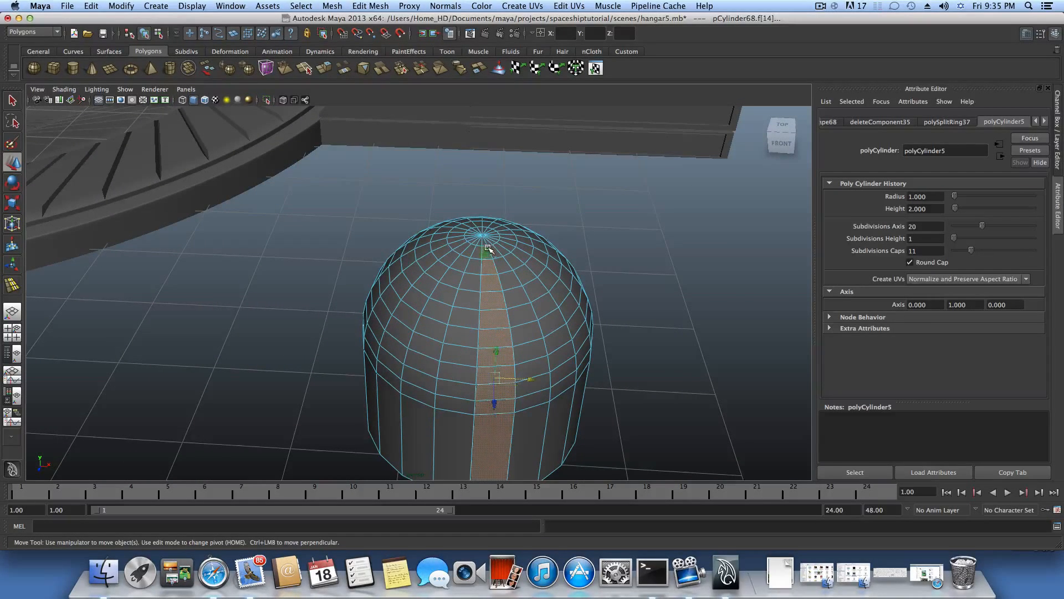
Chamfer the single vertex at the dome's tip
alt+drag(516, 295, 424, 308)
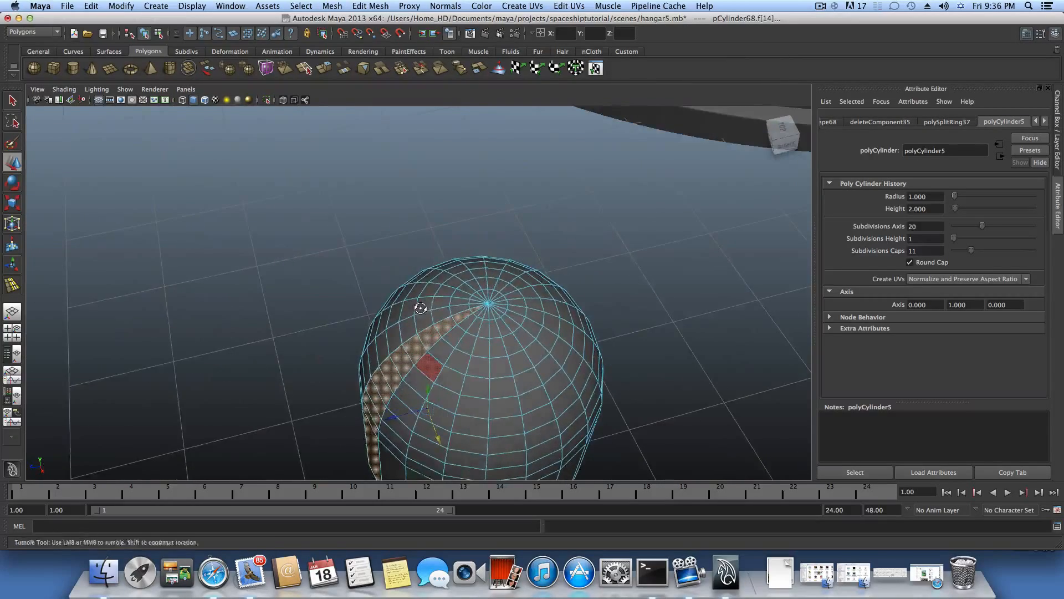
alt+right_drag(428, 312, 390, 307)
alt+middle_drag(512, 357, 465, 346)
alt+right_drag(442, 305, 478, 299)
right_drag(448, 290, 409, 290)
click(435, 289)
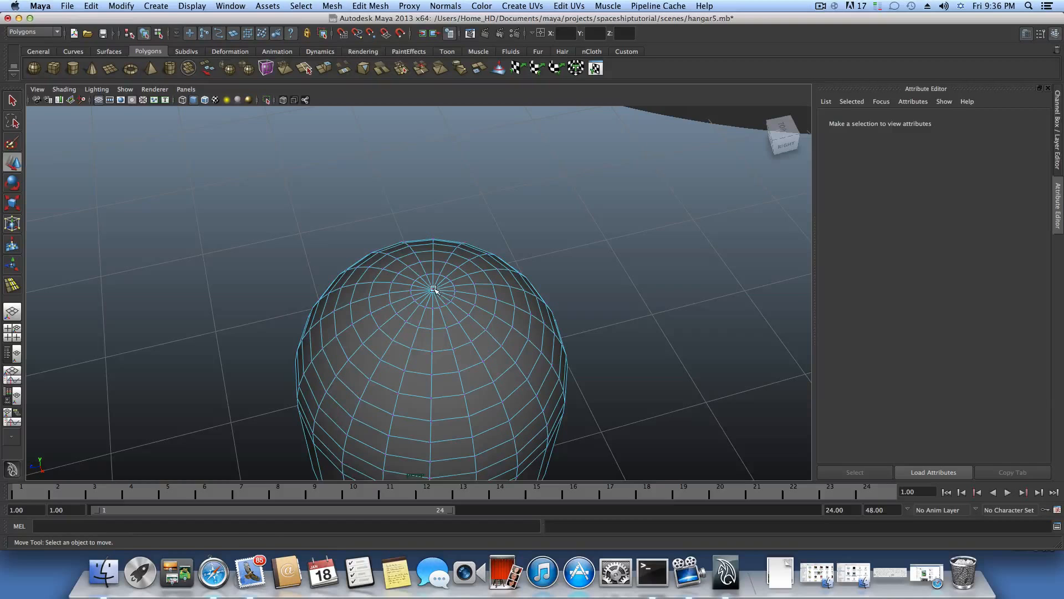
click(433, 288)
click(371, 6)
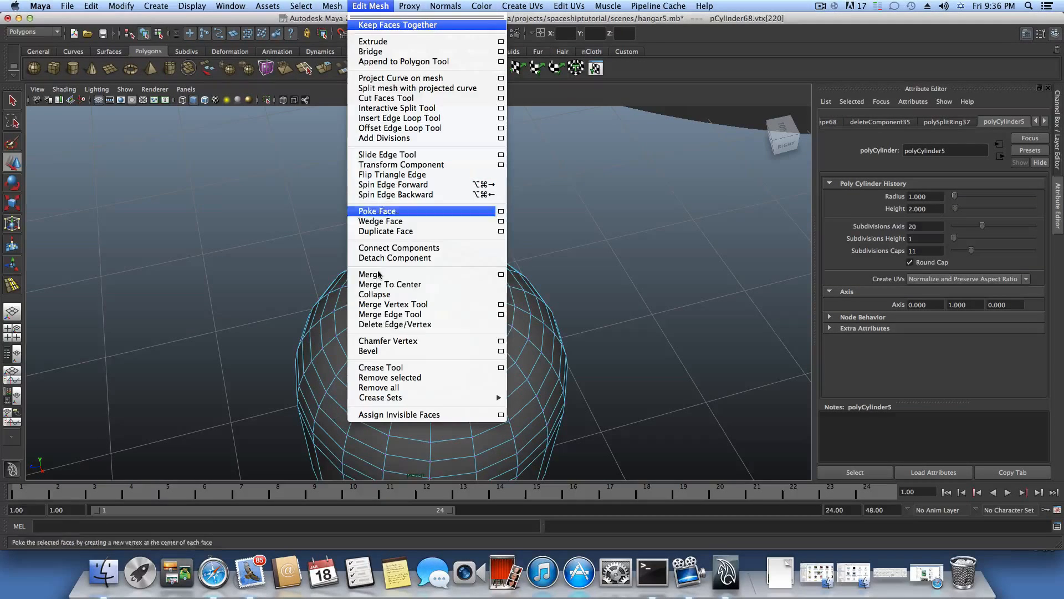
click(388, 340)
alt+drag(527, 337, 471, 227)
alt+drag(456, 299, 483, 250)
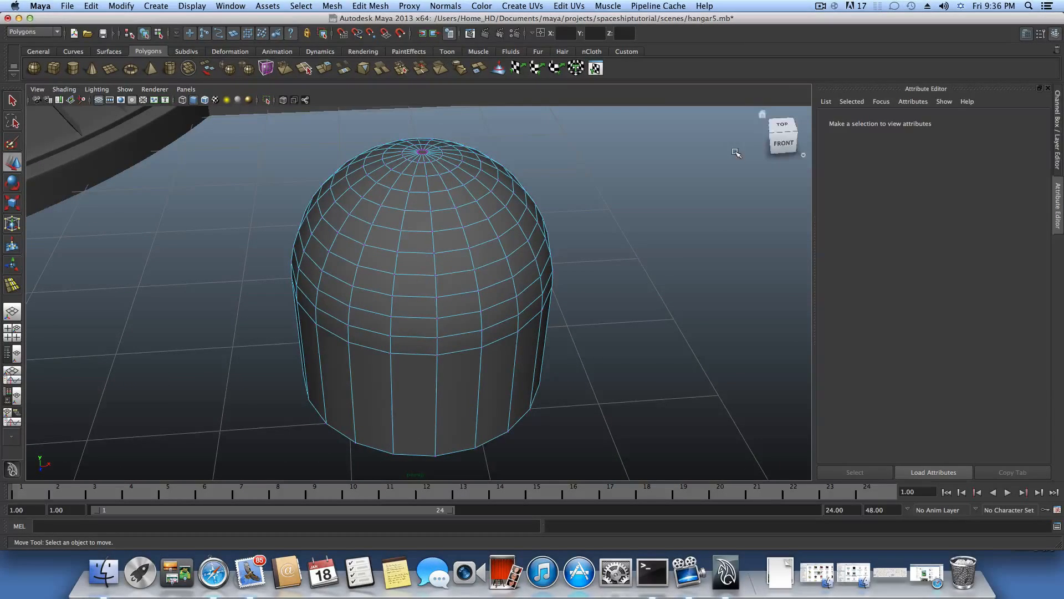
Examine the domed cylinder and its chamfered tip from above and in perspective
click(782, 124)
scroll(514, 338, up, 5)
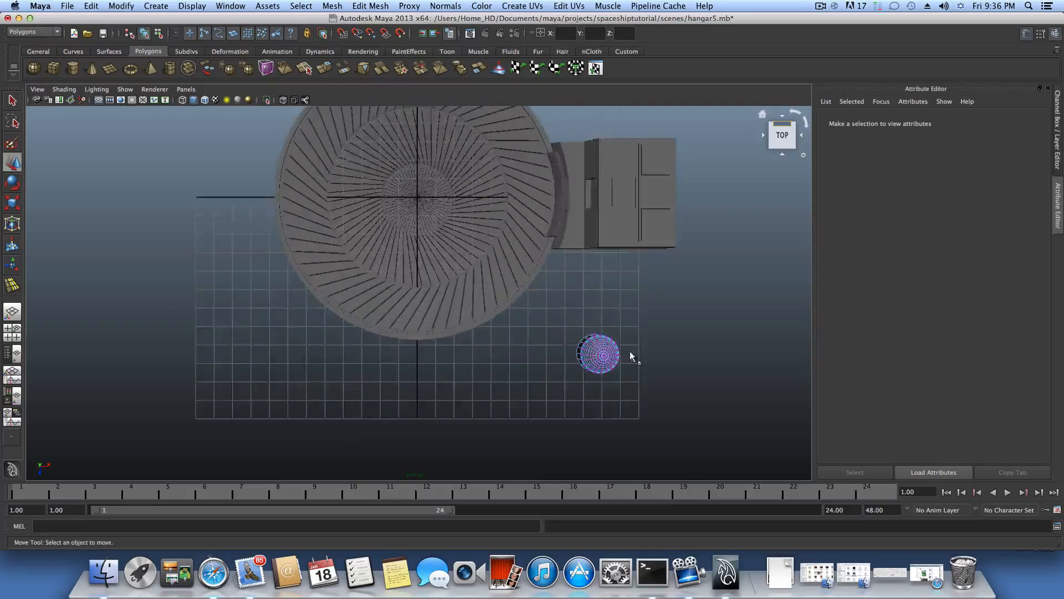
alt+right_drag(630, 351, 651, 359)
alt+middle_drag(651, 359, 413, 280)
alt+right_drag(413, 280, 568, 335)
alt+middle_drag(568, 335, 362, 267)
alt+right_drag(362, 267, 408, 298)
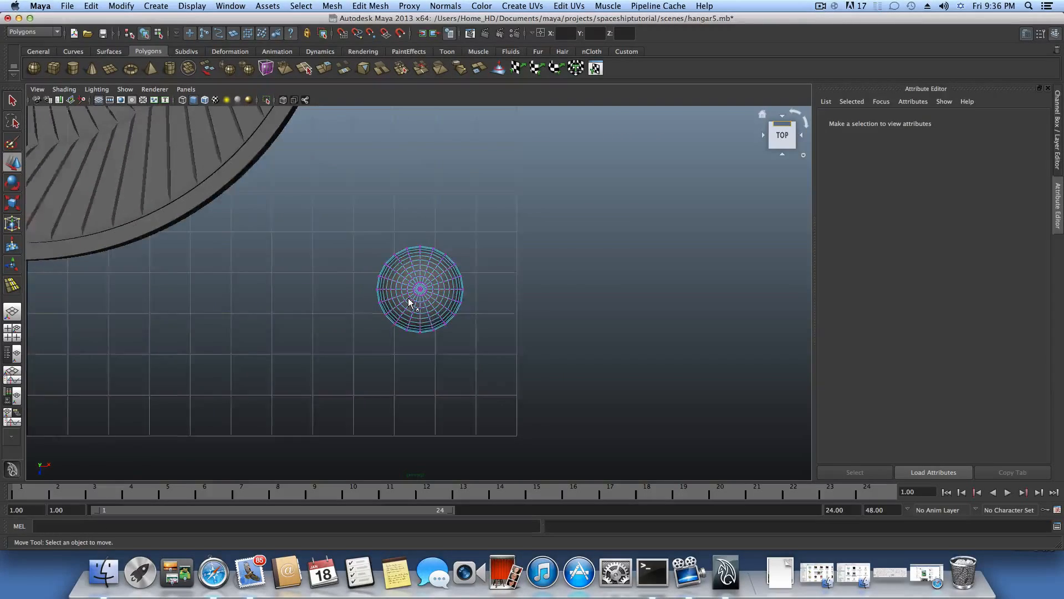
scroll(414, 306, up, 8)
right_click(421, 261)
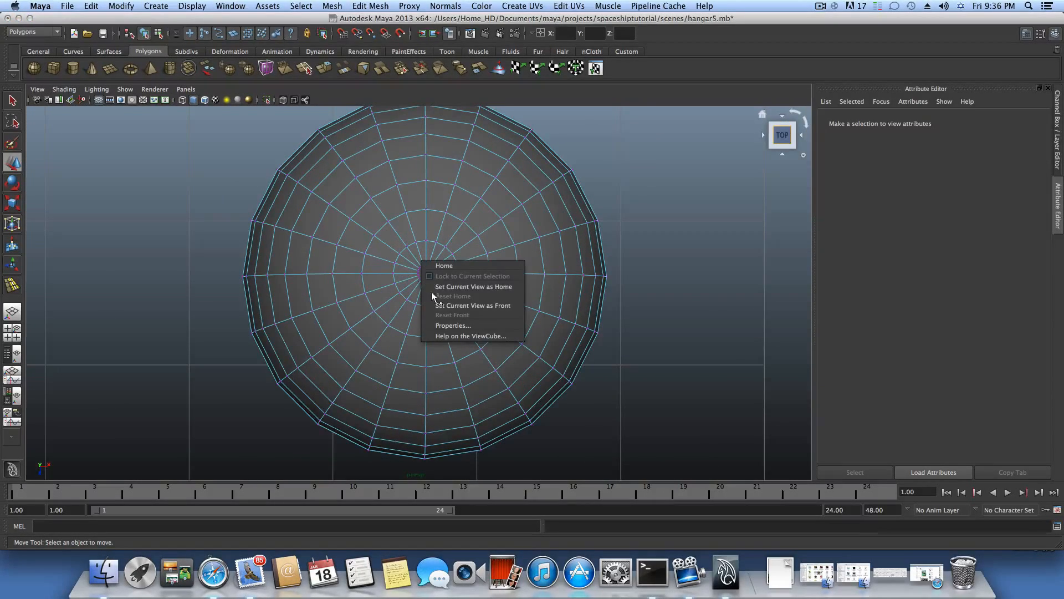
click(444, 265)
alt+middle_drag(458, 401, 402, 269)
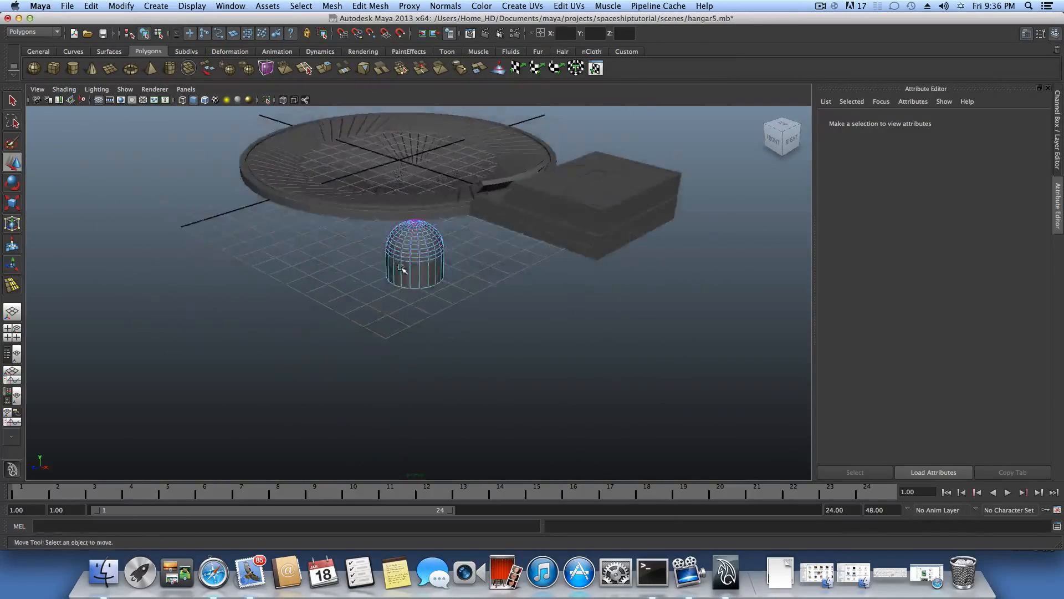
alt+right_drag(401, 269, 442, 271)
alt+middle_drag(442, 271, 448, 323)
alt+drag(449, 322, 595, 344)
alt+middle_drag(594, 345, 580, 345)
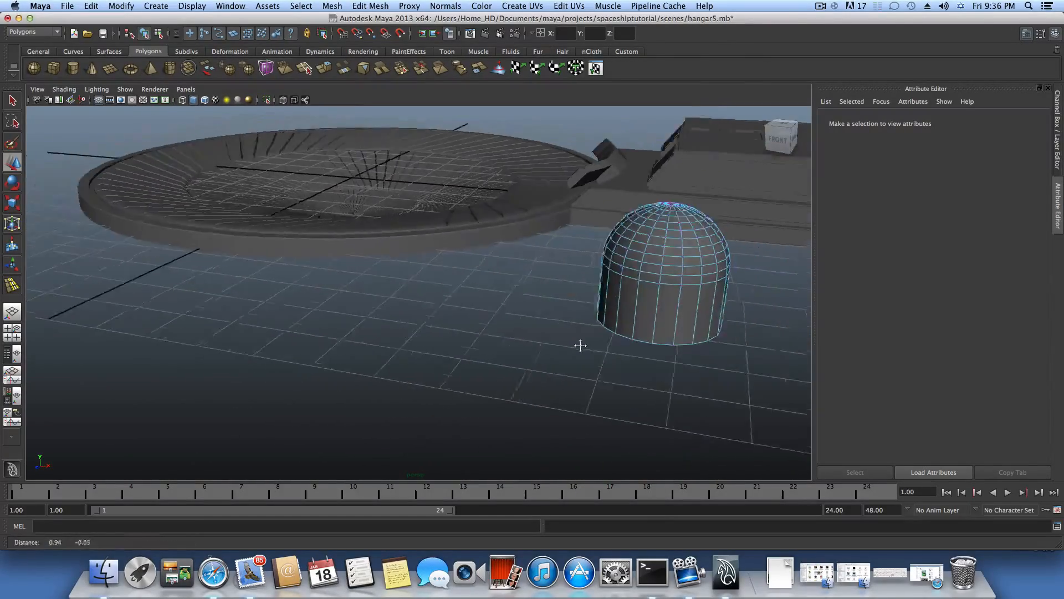
alt+drag(580, 345, 479, 368)
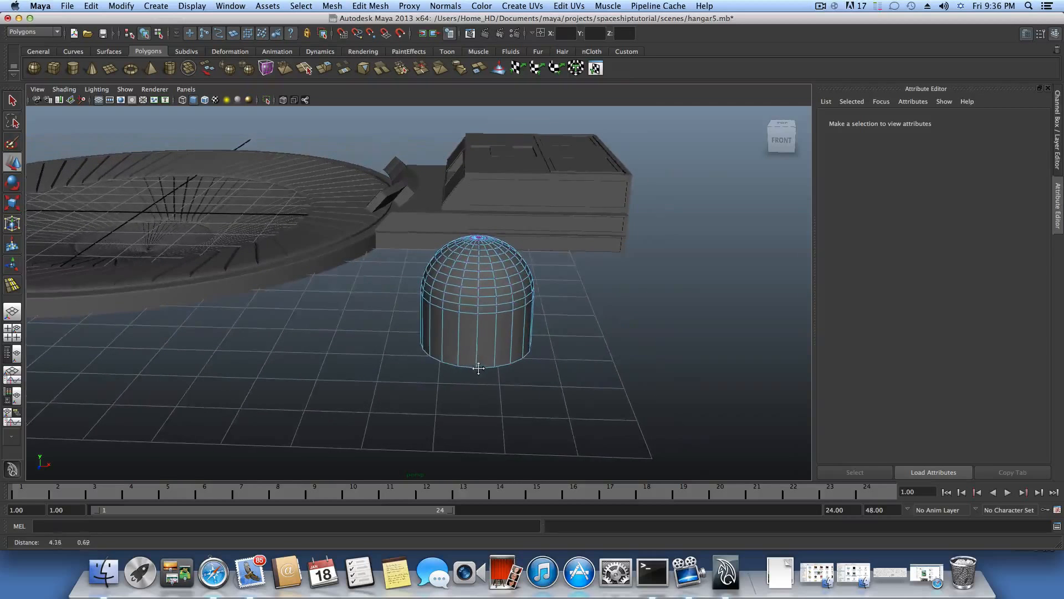
right_drag(487, 333, 537, 317)
click(486, 310)
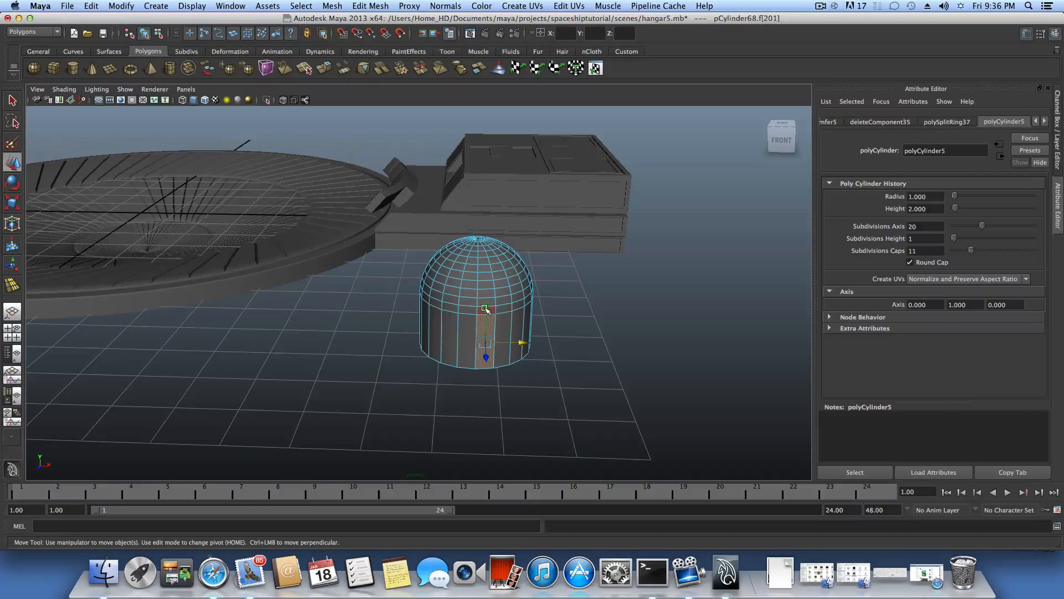
key(q)
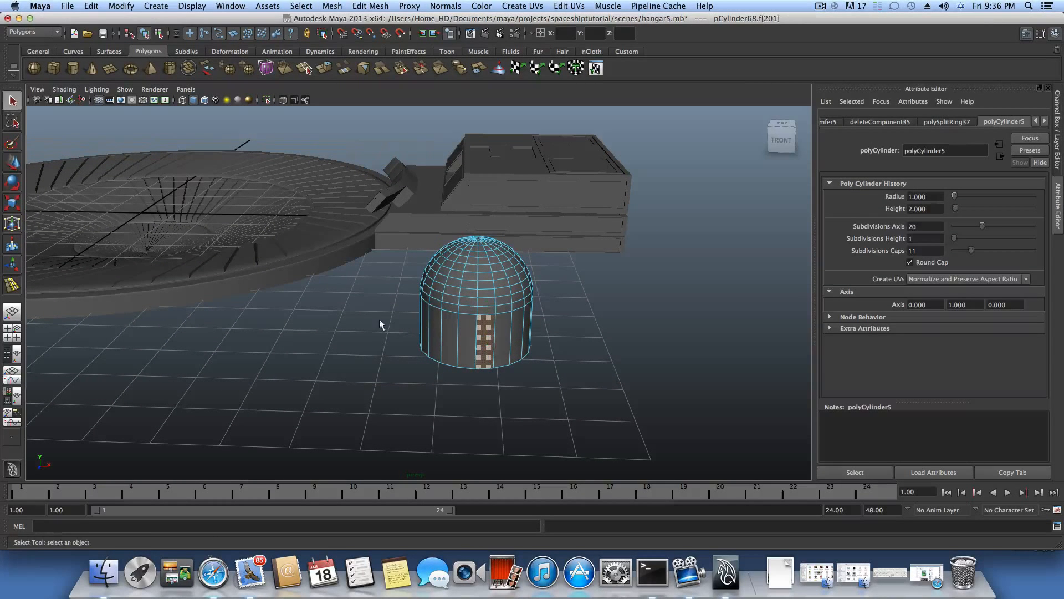
shift+click(488, 304)
shift+click(481, 290)
shift+click(481, 282)
shift+click(482, 274)
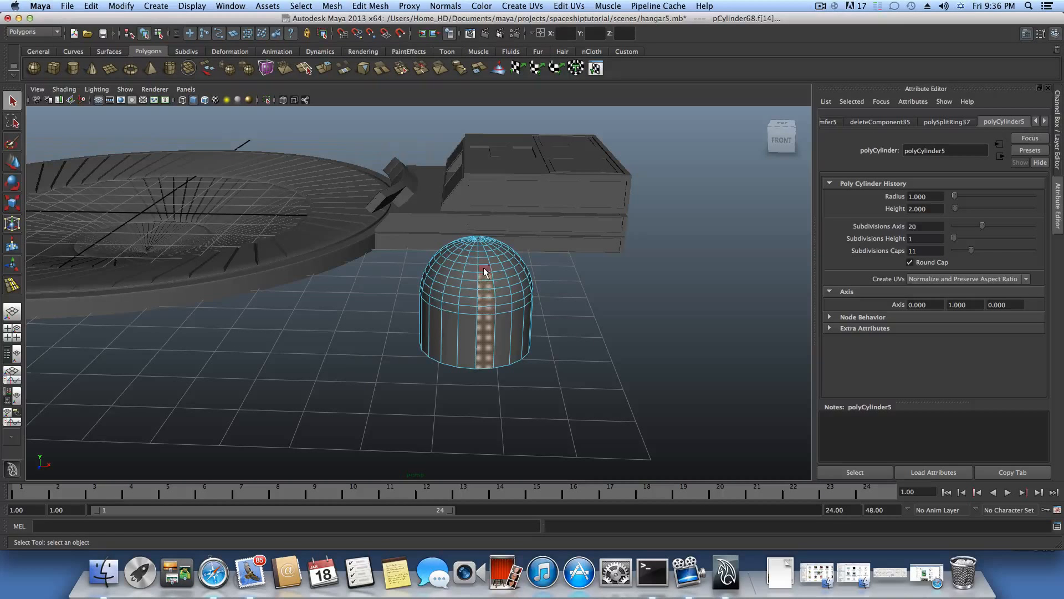
shift+click(482, 267)
mouse_move(491, 290)
alt+mouse_down()
mouse_move(475, 298)
mouse_move(481, 290)
alt+mouse_up()
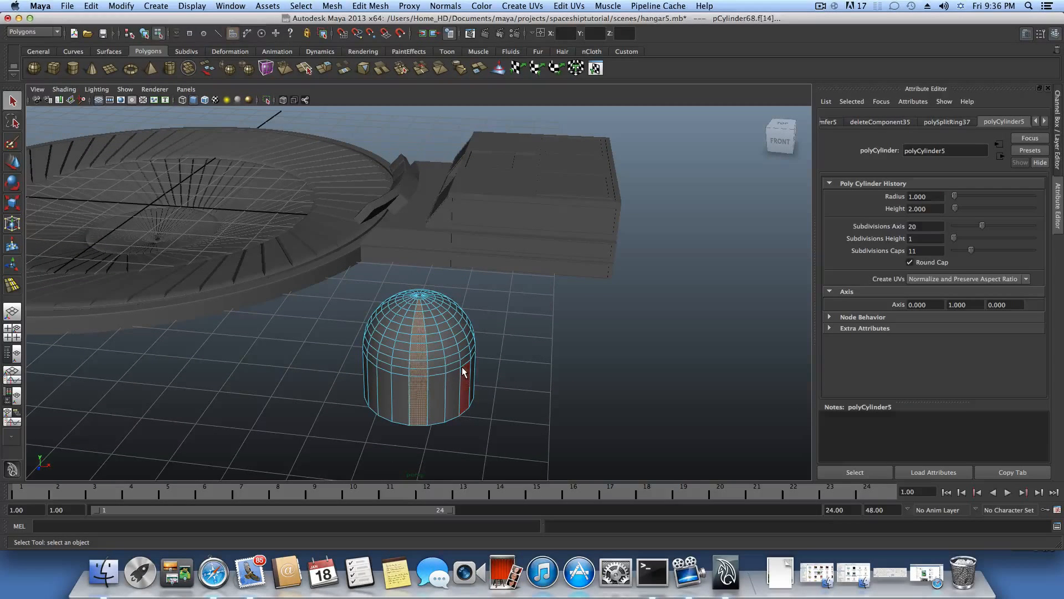
Return to object mode and center the domed cylinder's pivot
key(F8)
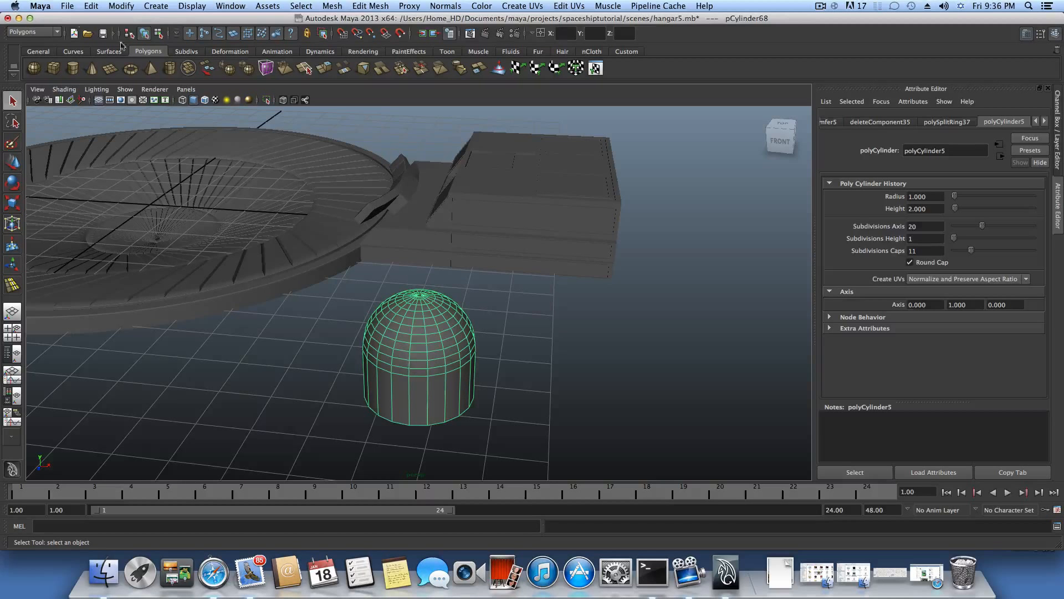
click(134, 5)
click(133, 124)
Duplicate the domed cylinder and move the copy straight up above the original
key(w)
key(ctrl+d)
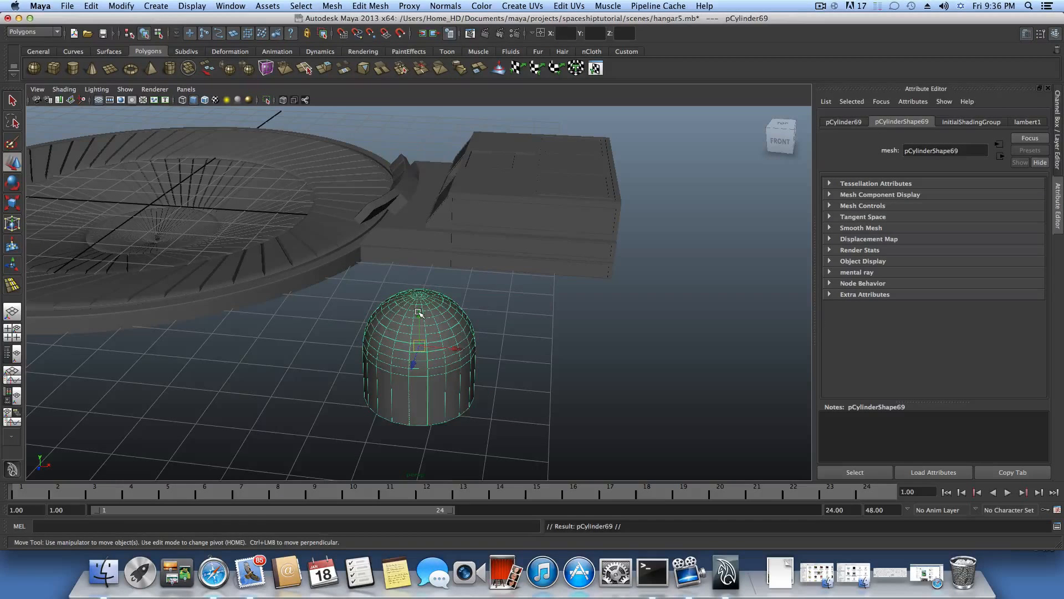
drag(419, 312, 419, 178)
Select the copy's front vertical column of faces from the open base up to just below the chamfered tip
alt+drag(465, 289, 470, 293)
alt+middle_drag(468, 294, 467, 331)
alt+right_drag(473, 333, 489, 334)
alt+middle_drag(489, 335, 469, 361)
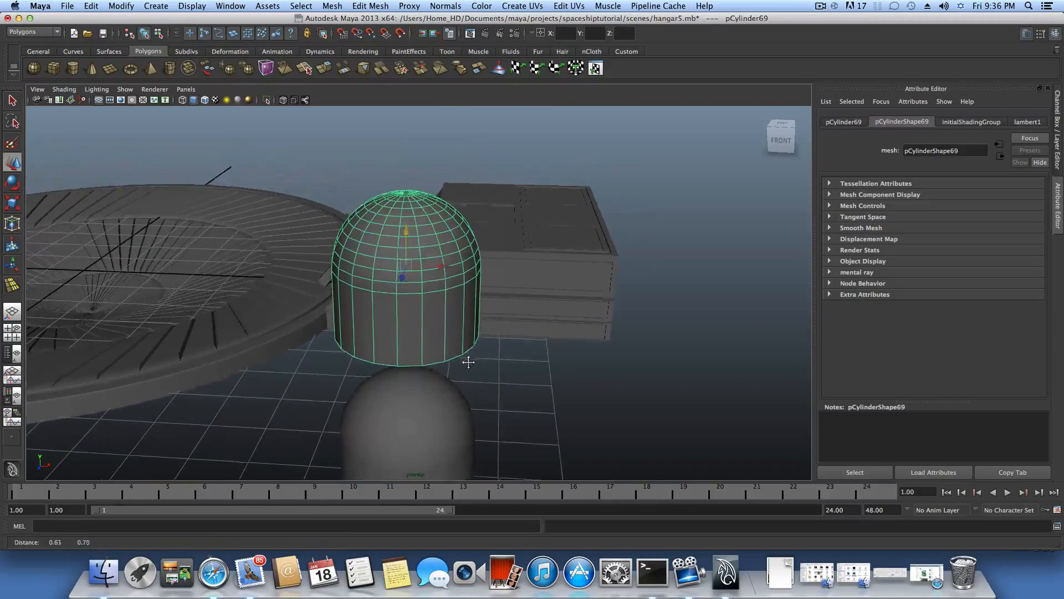
right_drag(427, 314, 427, 332)
click(408, 327)
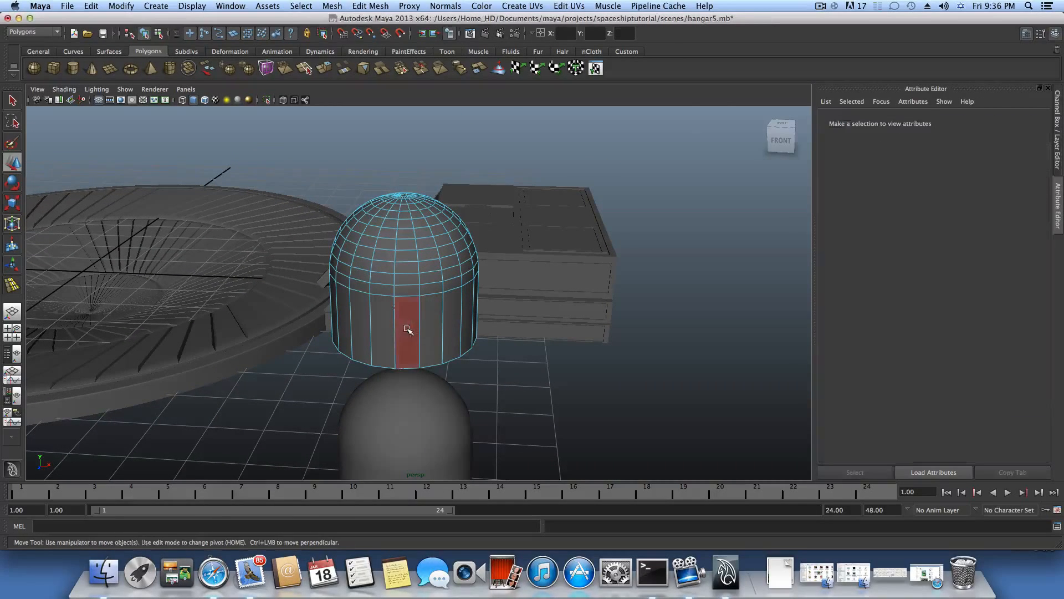
shift+click(409, 288)
shift+click(407, 278)
shift+click(407, 266)
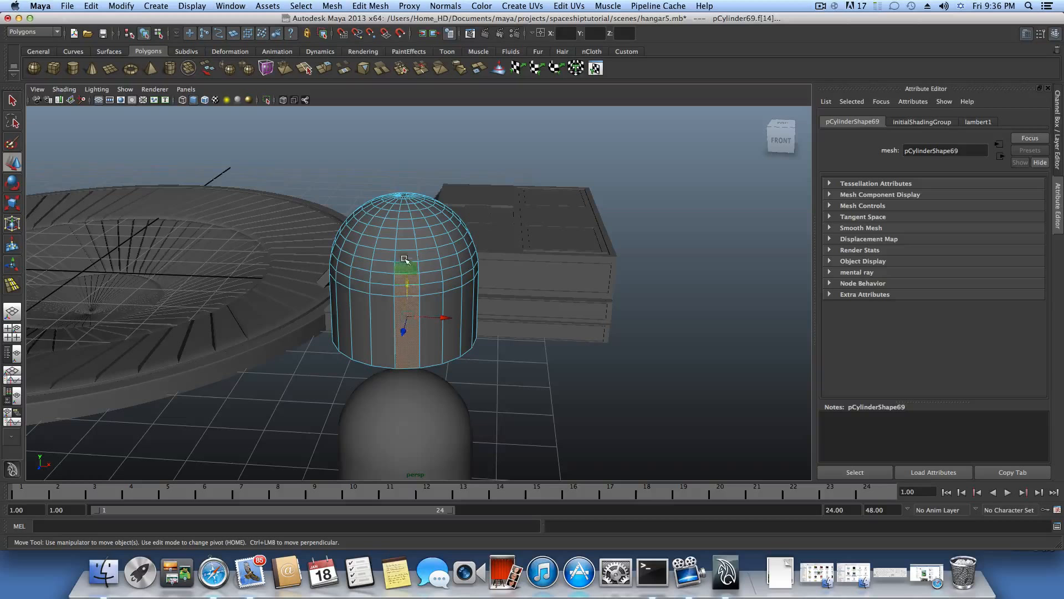
shift+click(405, 256)
shift+click(402, 247)
shift+click(404, 237)
shift+click(404, 228)
shift+click(405, 219)
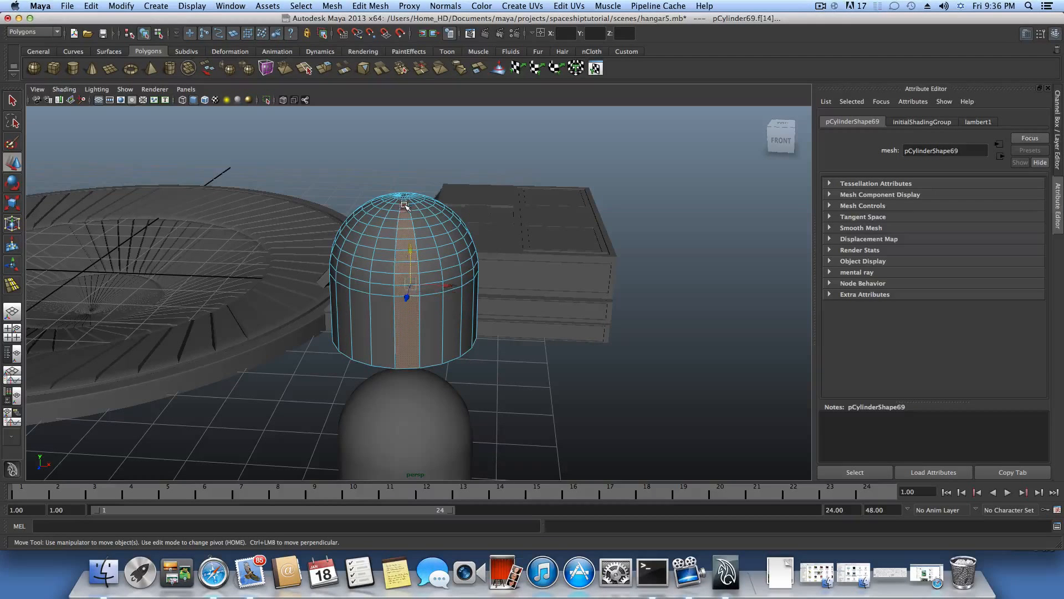
Extend the face selection across the chamfered tip and onto the upper faces of the opposite column
alt+drag(414, 261, 417, 328)
alt+middle_drag(417, 328, 428, 242)
alt+right_drag(428, 242, 422, 388)
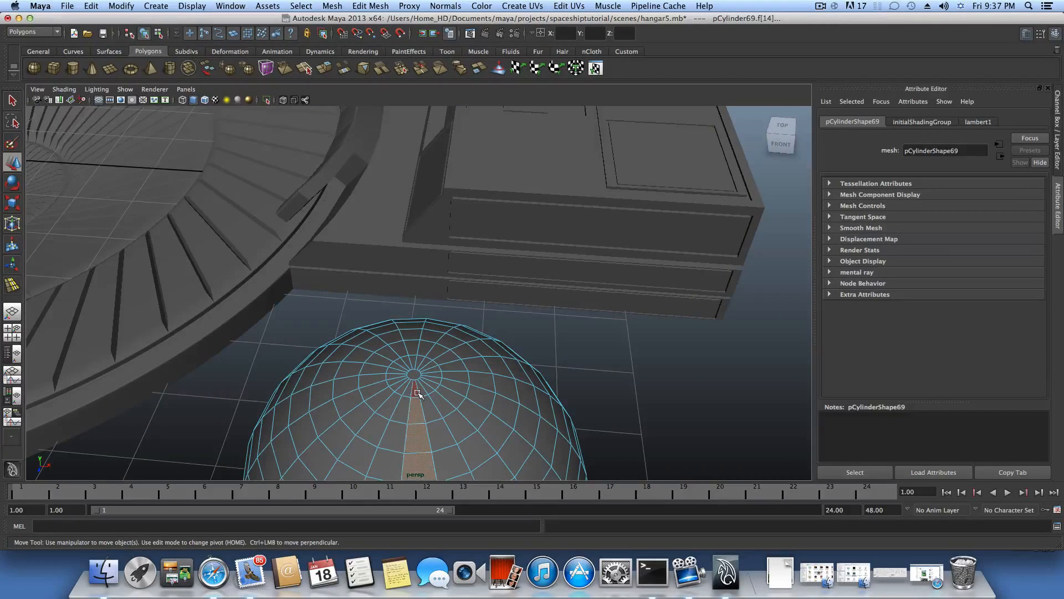
shift+click(413, 326)
Add the remaining faces of the opposite column to the selection, down to the open base
alt+drag(442, 375, 250, 359)
alt+middle_drag(250, 358, 457, 549)
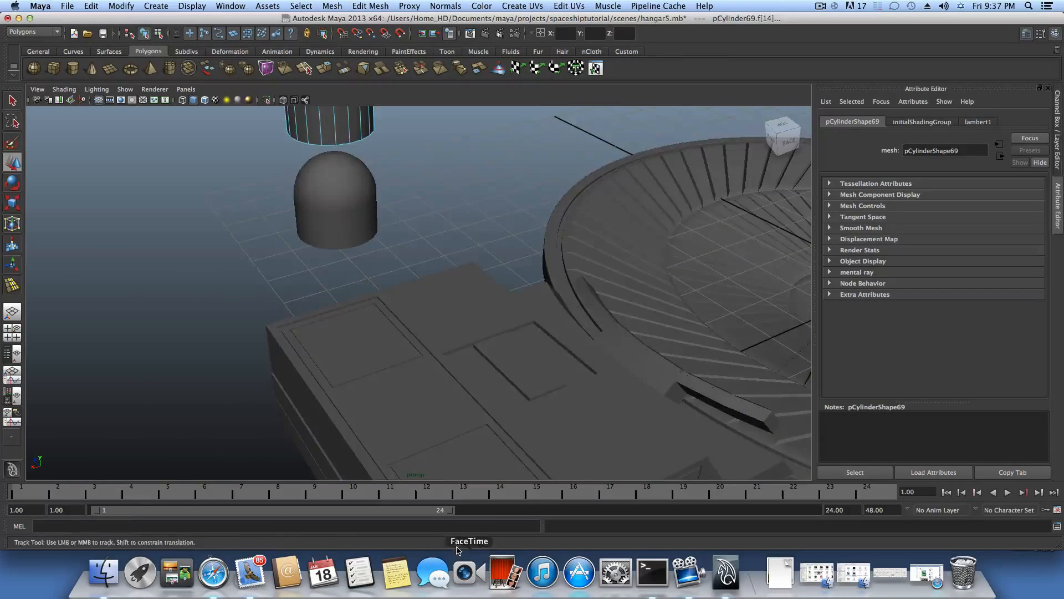
alt+middle_drag(424, 392, 444, 505)
alt+middle_drag(400, 363, 408, 446)
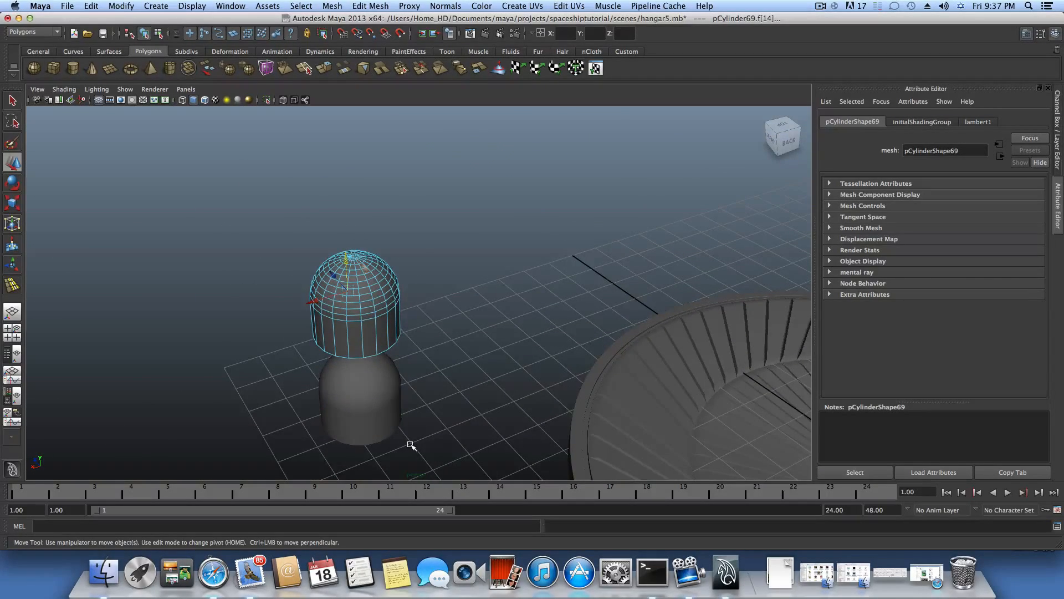
key(f)
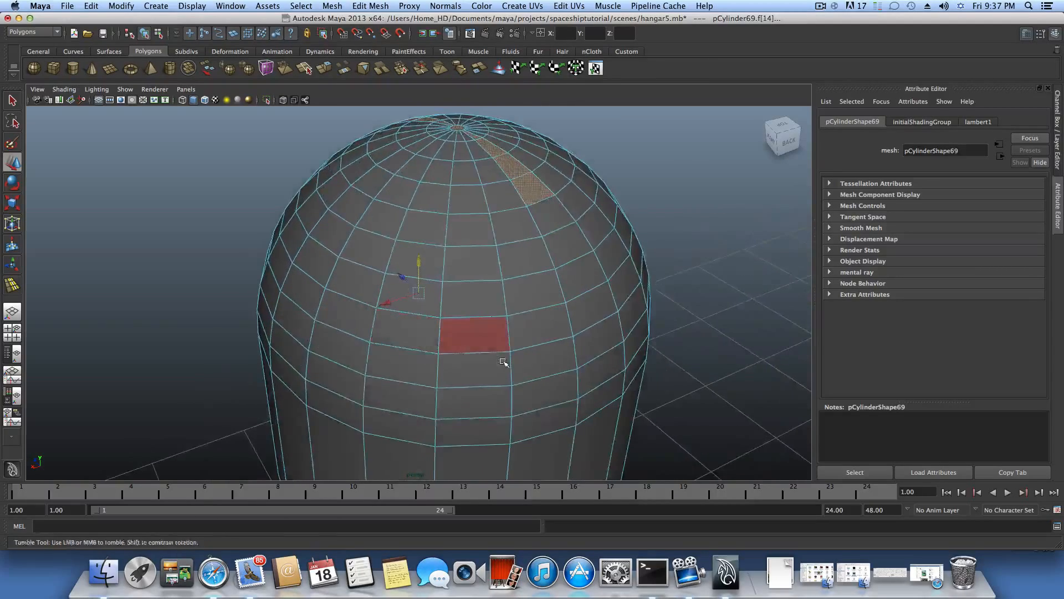
alt+drag(504, 361, 443, 370)
shift+click(413, 228)
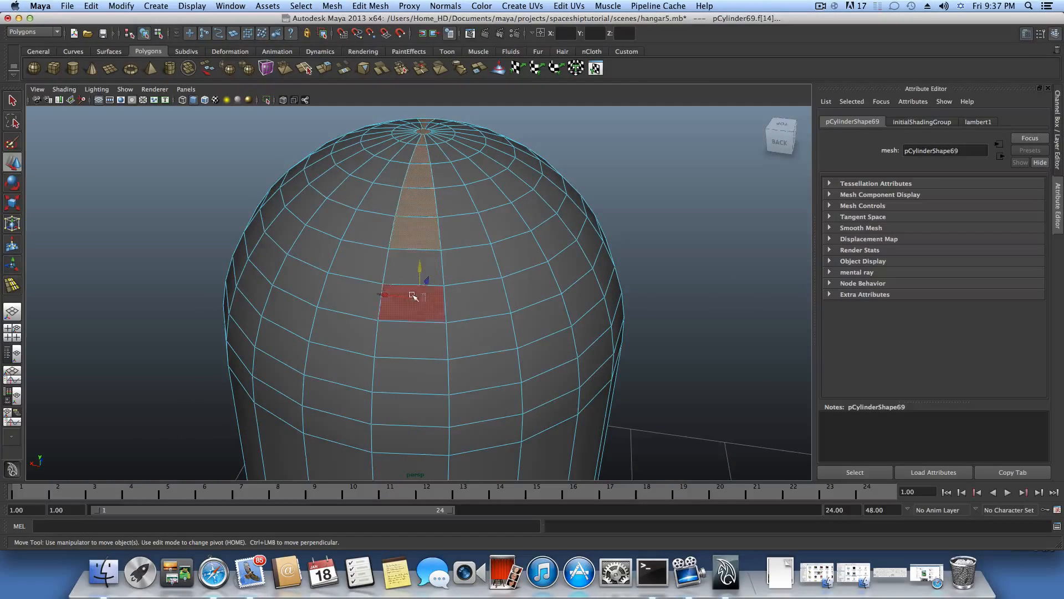
shift+click(410, 266)
shift+click(403, 317)
shift+click(404, 340)
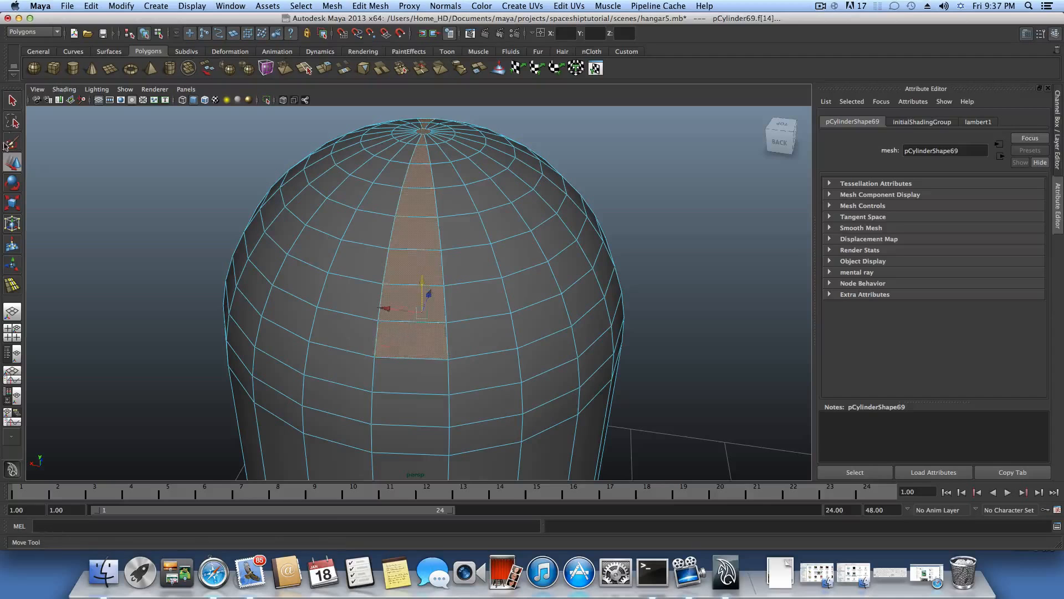
click(11, 100)
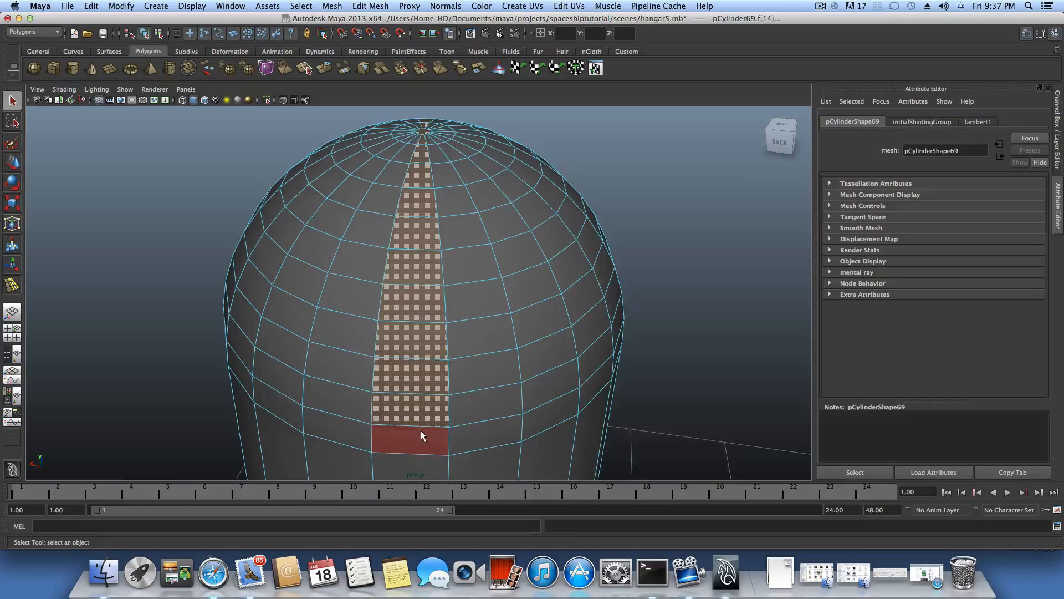
alt+middle_drag(420, 430, 481, 318)
shift+click(444, 306)
shift+click(436, 331)
Add a third column of faces, midway between the first two, running from the tip down to the base
alt+drag(598, 332, 416, 420)
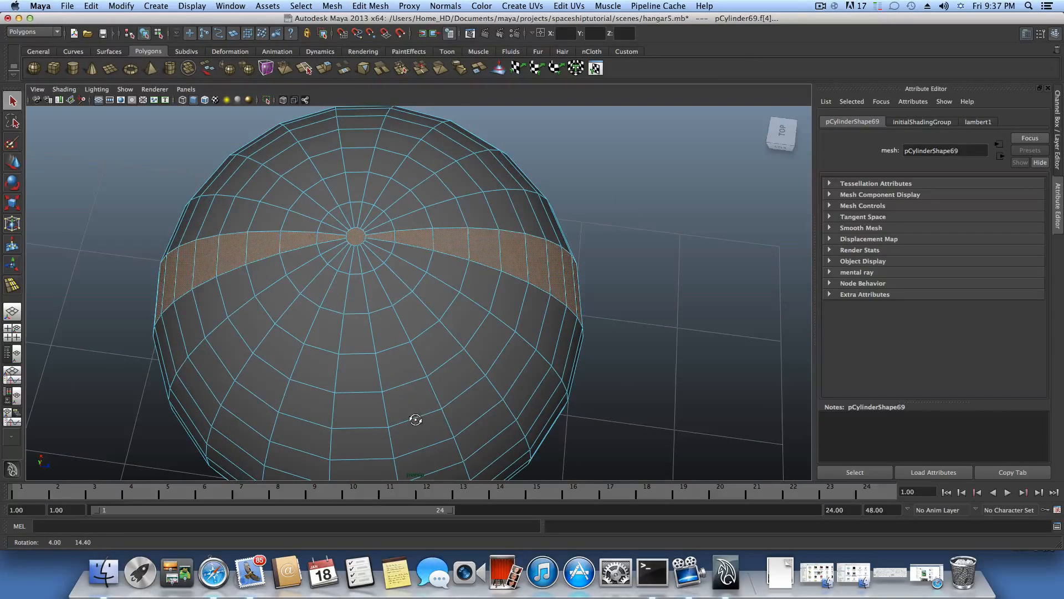
shift+click(358, 292)
shift+click(363, 328)
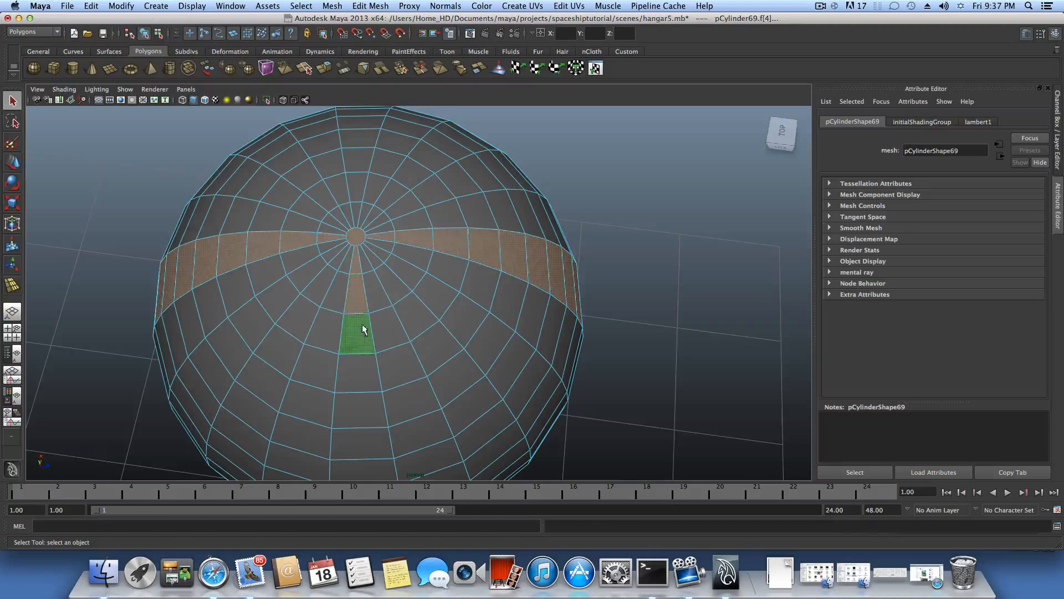
shift+click(363, 371)
alt+middle_drag(360, 374, 389, 247)
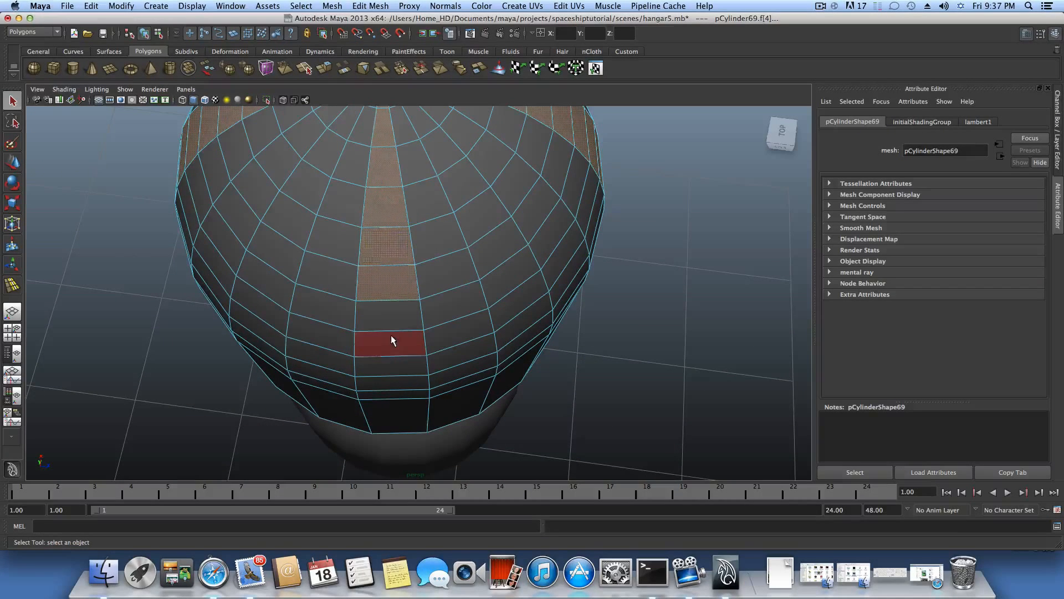
shift+click(398, 366)
shift+click(397, 386)
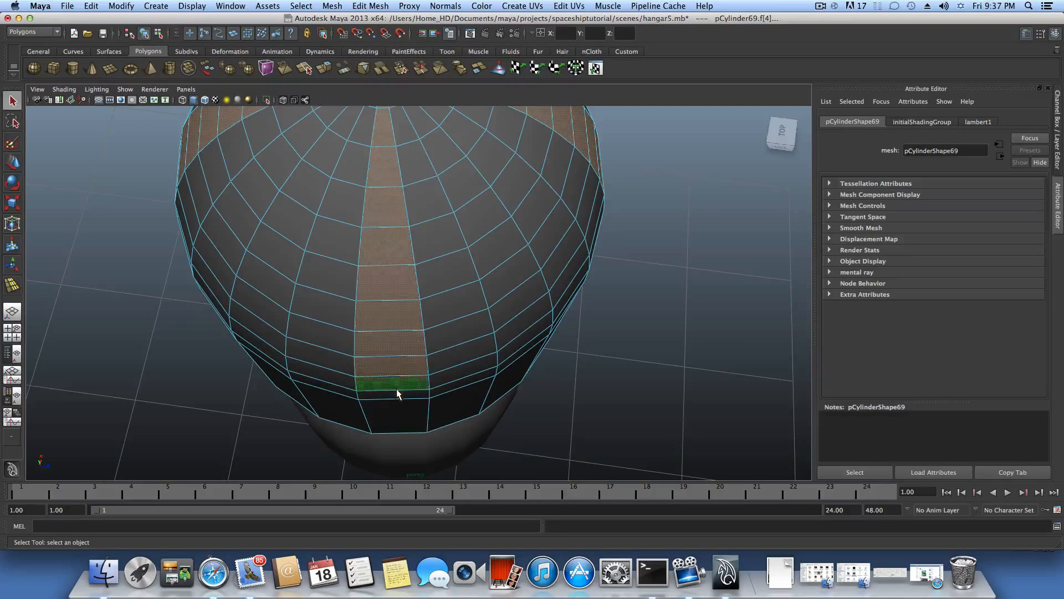
Add the fourth column of faces, opposite the third, from the tip down to the base to complete the cross
alt+drag(408, 303, 438, 213)
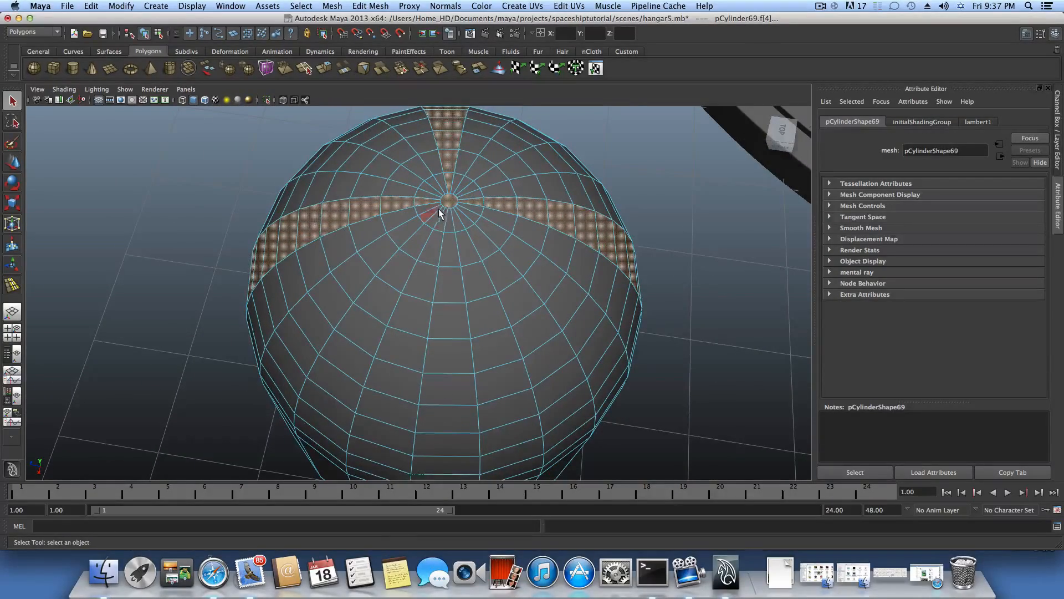
shift+click(450, 252)
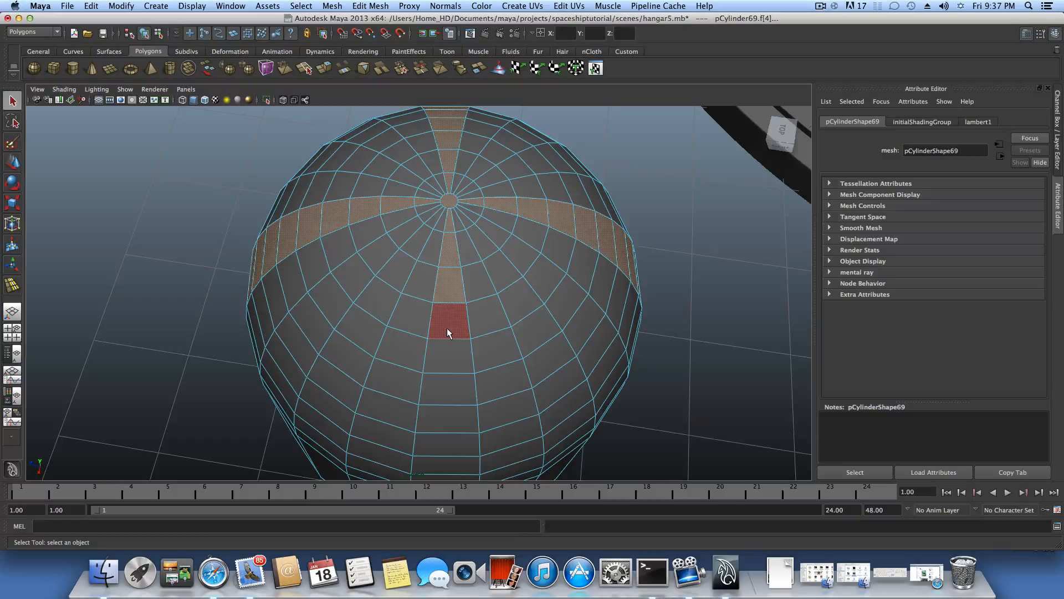
shift+click(441, 411)
alt+drag(442, 411, 458, 318)
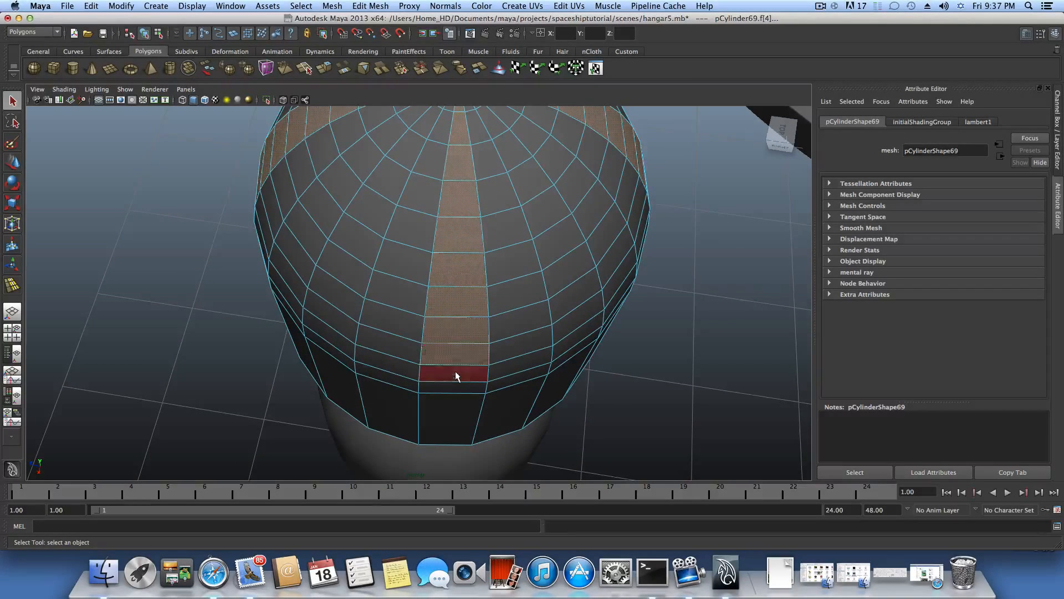
shift+click(454, 386)
shift+click(453, 401)
Add the lowest row of dome faces between two neighbouring selected columns, just above the tall wall faces
alt+drag(551, 373, 482, 299)
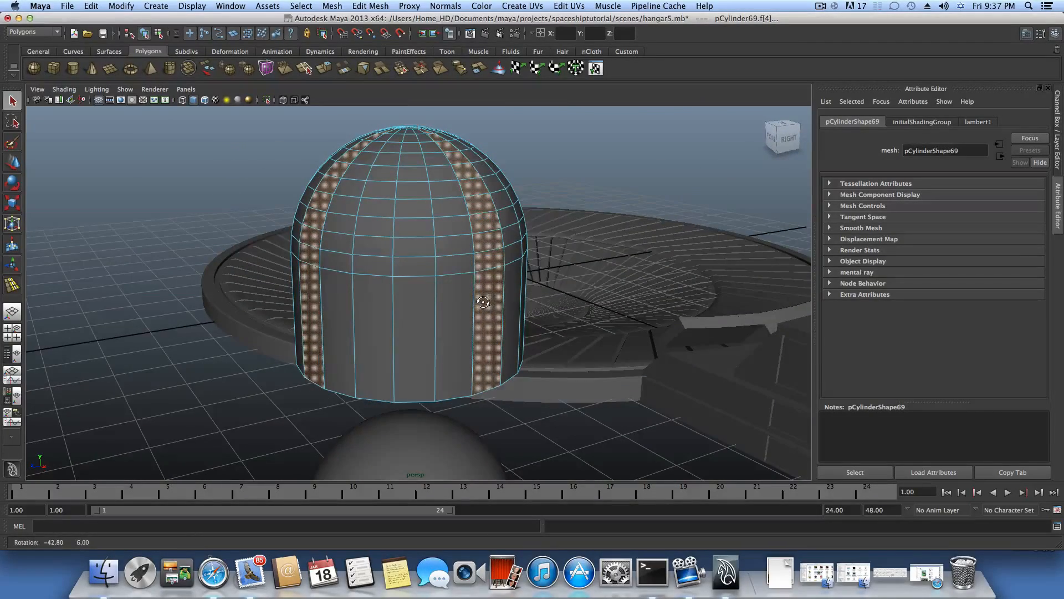
shift+click(453, 267)
shift+click(409, 268)
shift+click(369, 264)
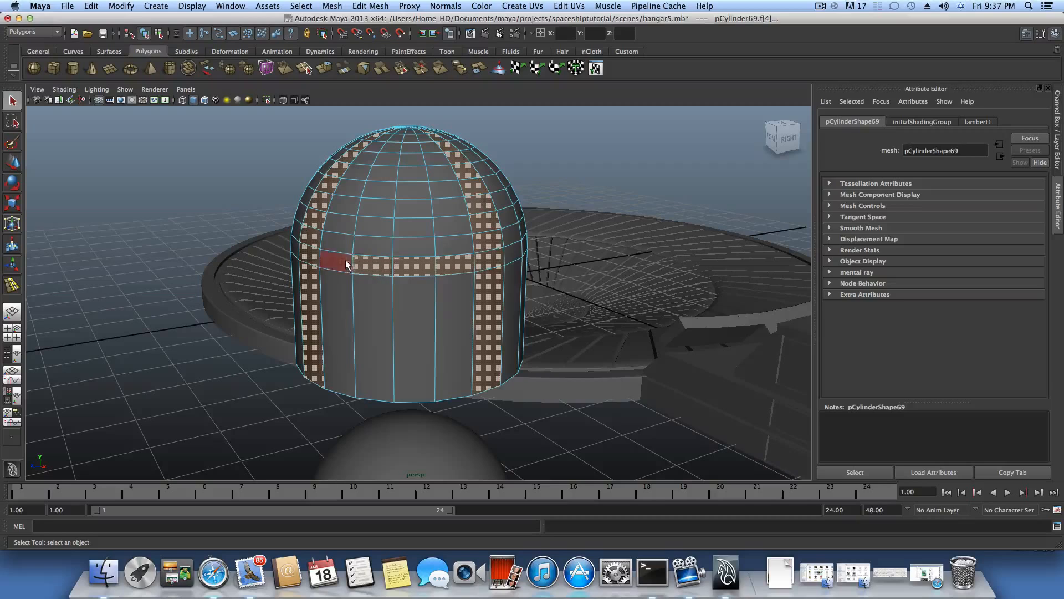
shift+click(334, 262)
Continue the horizontal face selection around the other sides of the dome to form a closed ring
alt+drag(332, 290, 387, 254)
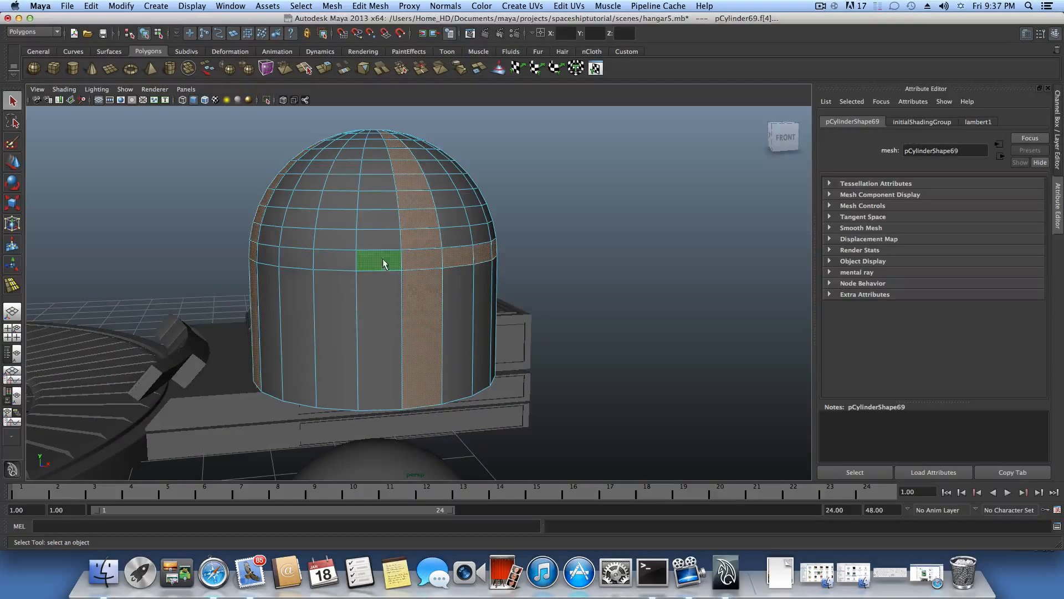
alt+drag(260, 261, 389, 271)
shift+click(330, 269)
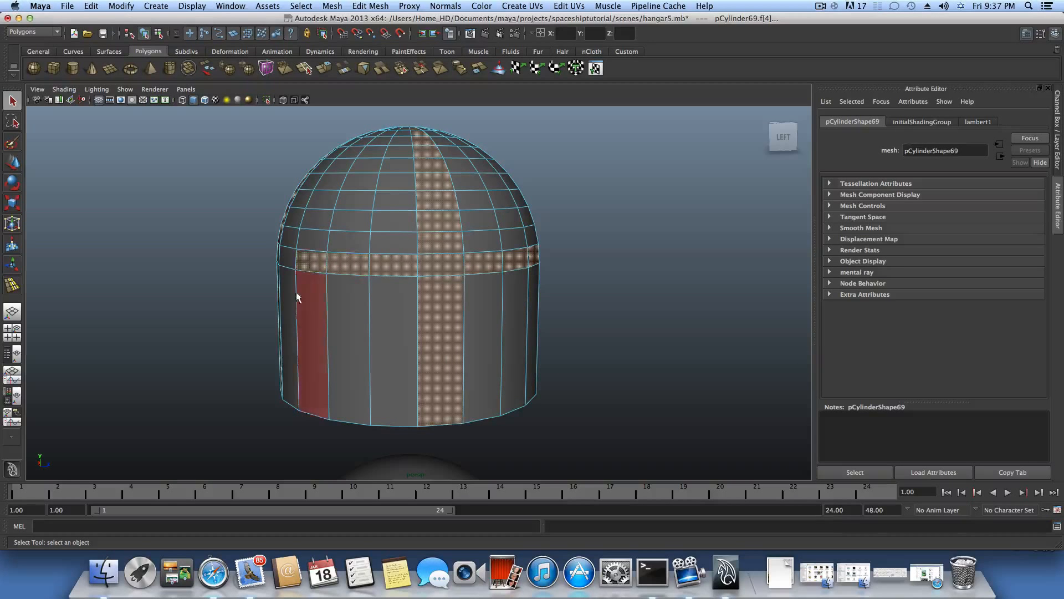
alt+drag(302, 300, 417, 262)
shift+click(364, 309)
alt+drag(365, 308, 308, 323)
shift+click(487, 268)
shift+click(444, 268)
shift+click(398, 267)
shift+click(374, 263)
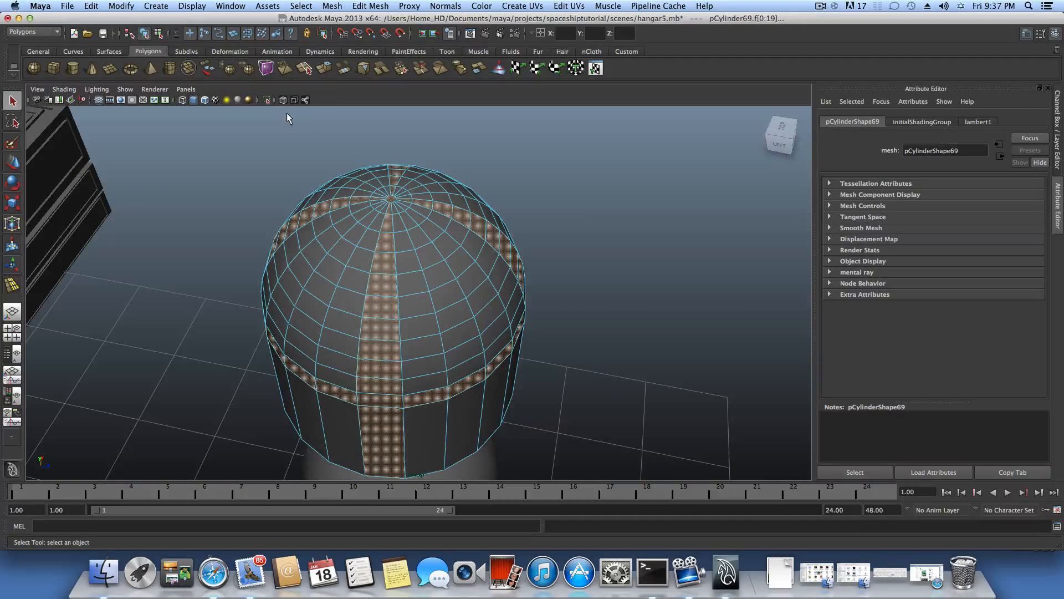
Try to extract the selected cross and ring faces from the dome copy
click(333, 6)
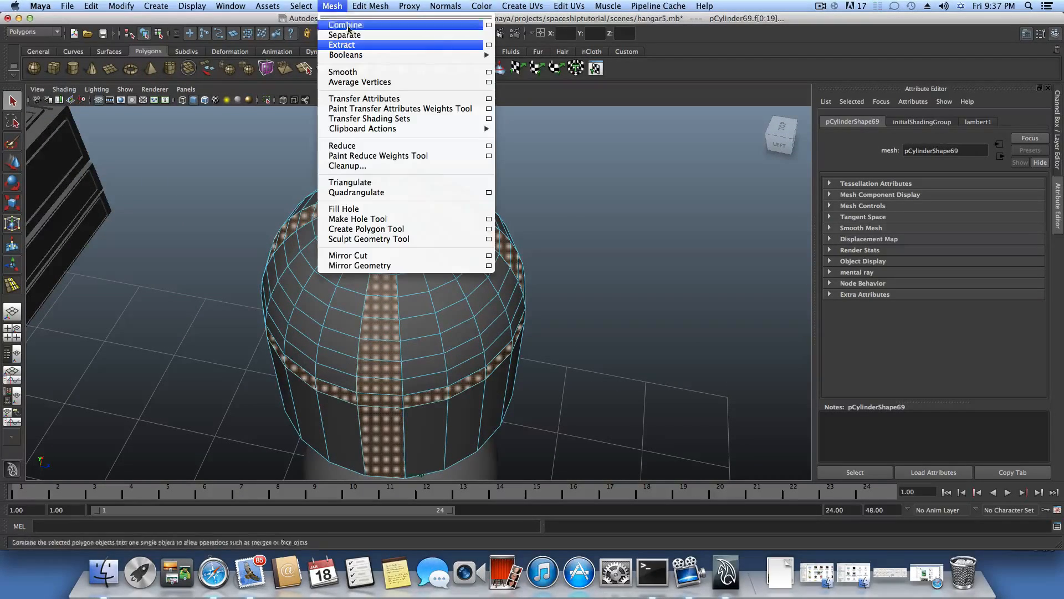
click(349, 46)
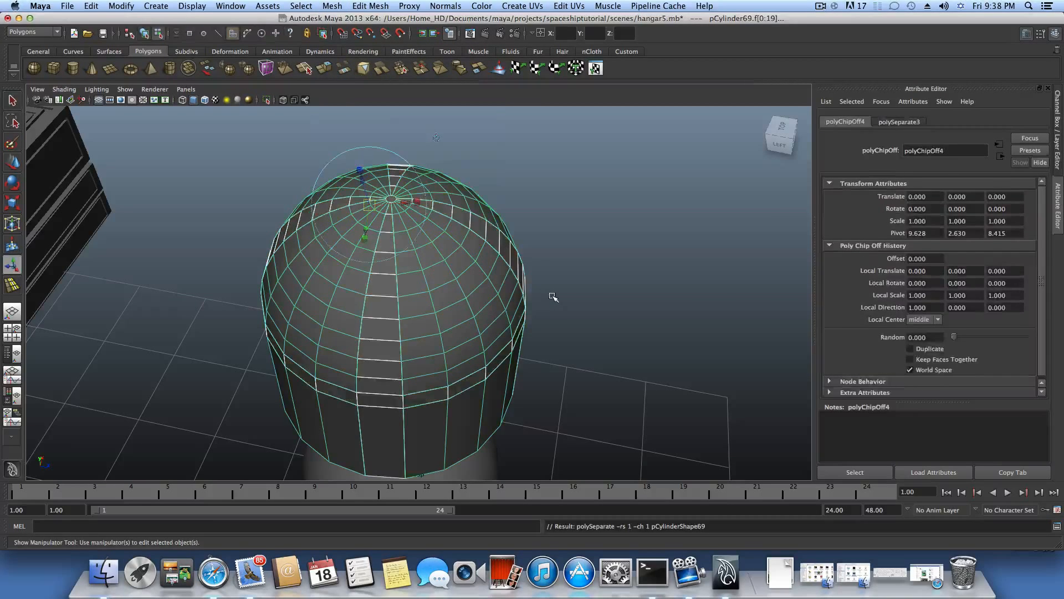
alt+drag(551, 297, 550, 252)
click(369, 6)
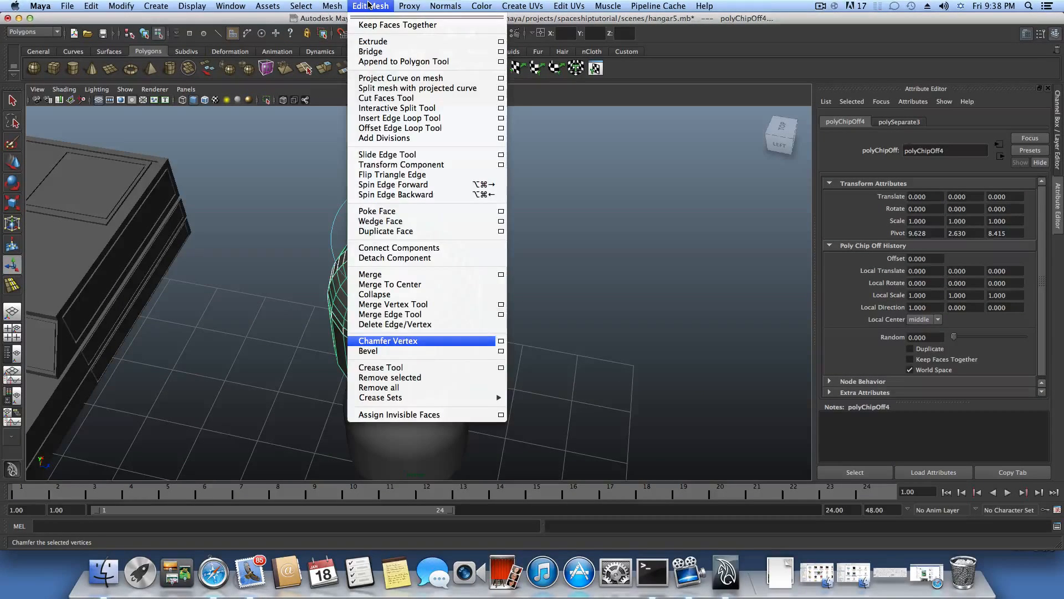
click(369, 5)
key(z)
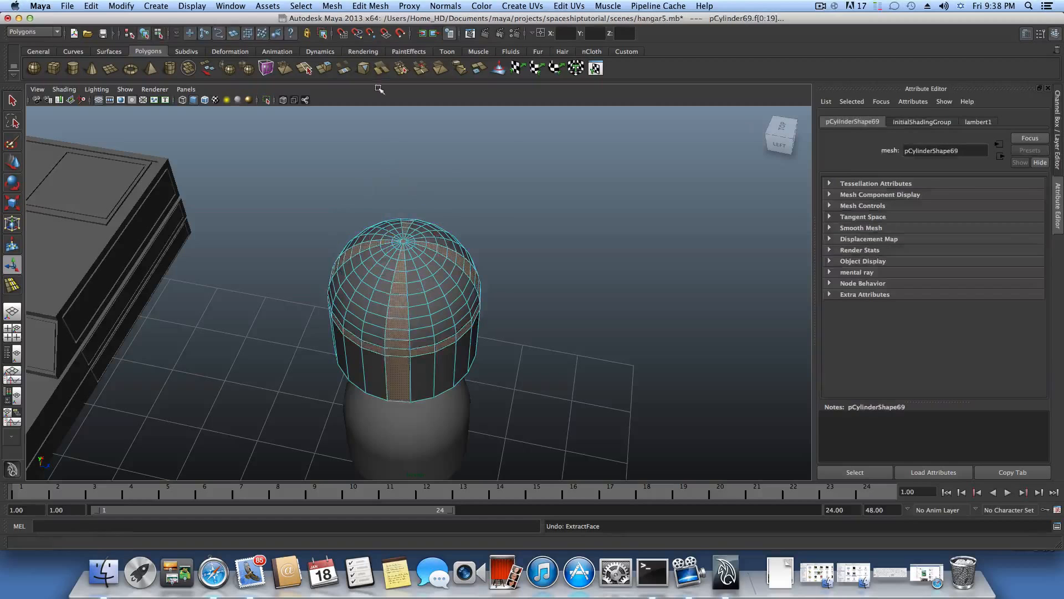
Turn on Keep Faces Together for the face operations
click(370, 5)
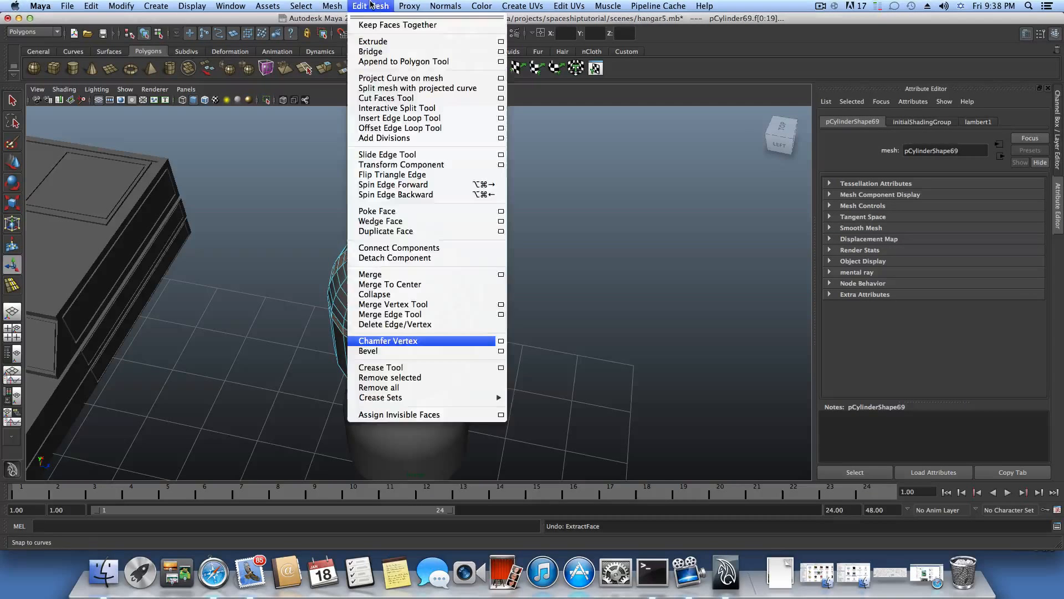
click(383, 29)
alt+drag(433, 340, 433, 326)
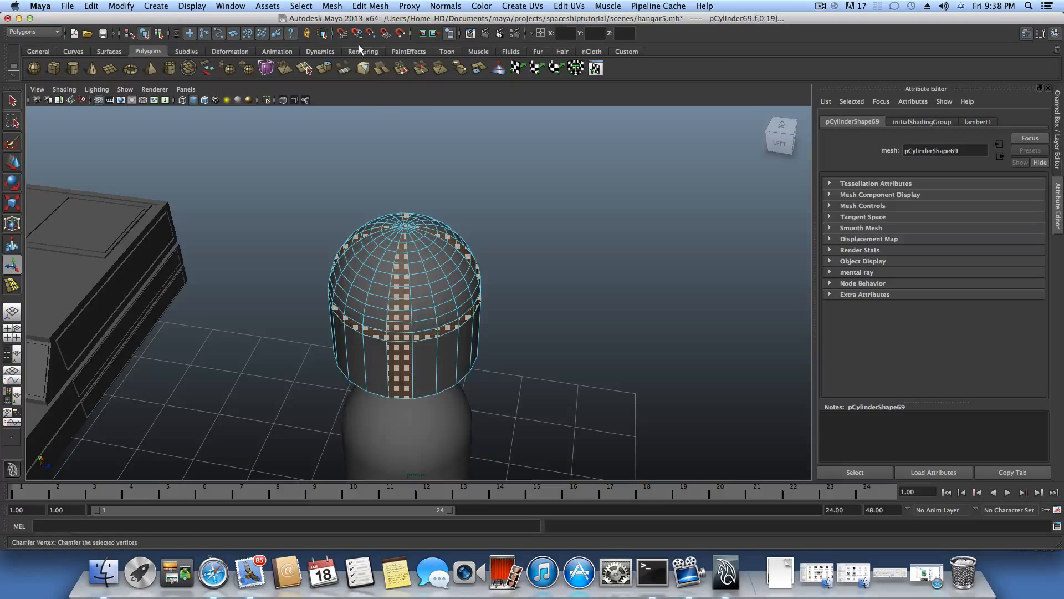
Extract the selected cross and ring faces from the dome copy as one connected piece
click(332, 6)
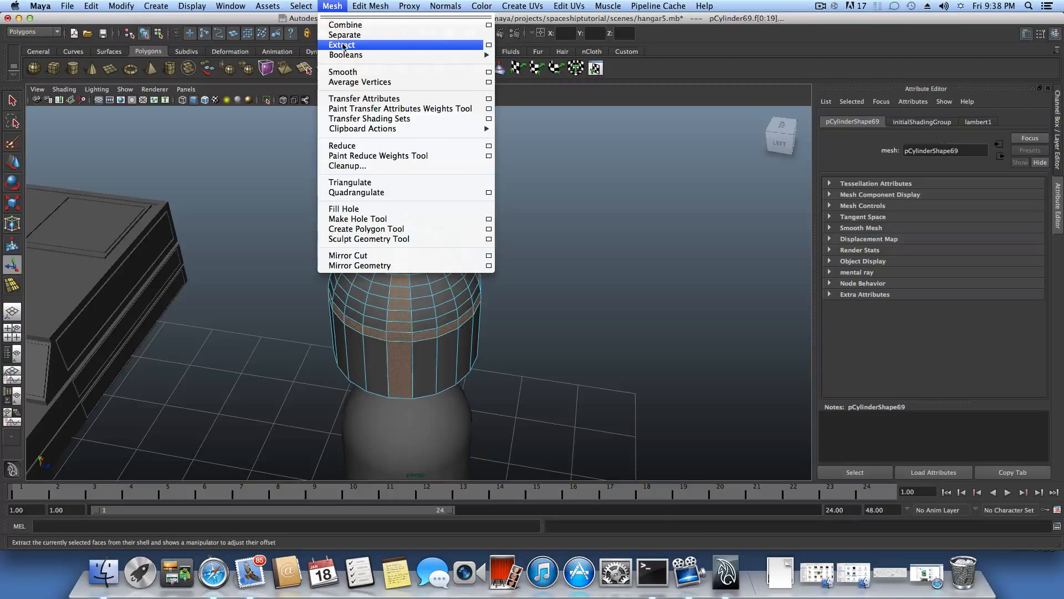
click(347, 46)
click(572, 284)
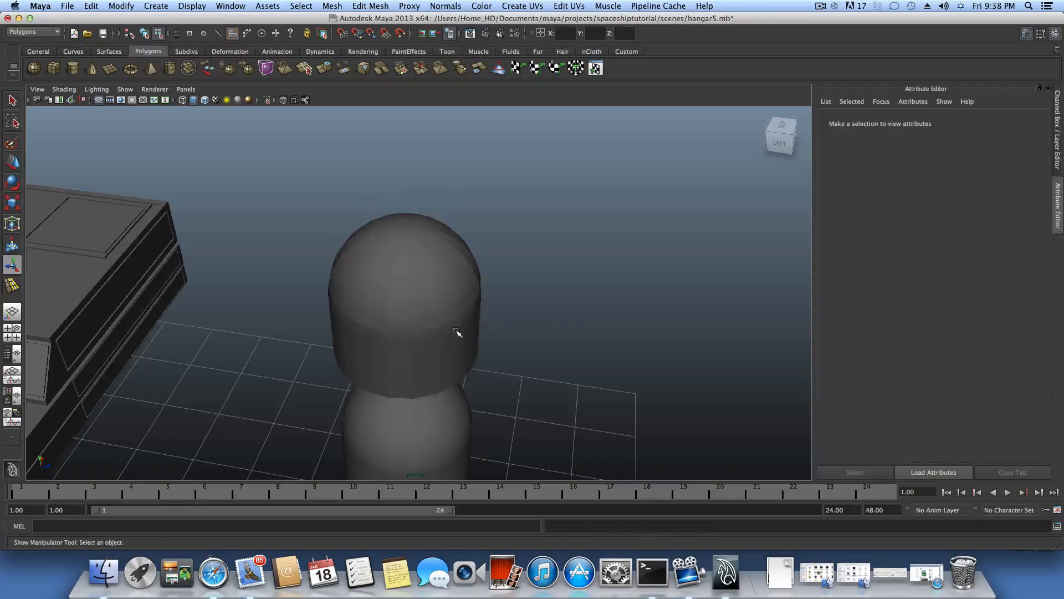
Raise the extracted cross-and-ring frame clear of the dome copy and delete the leftover dome and wall panels
click(456, 327)
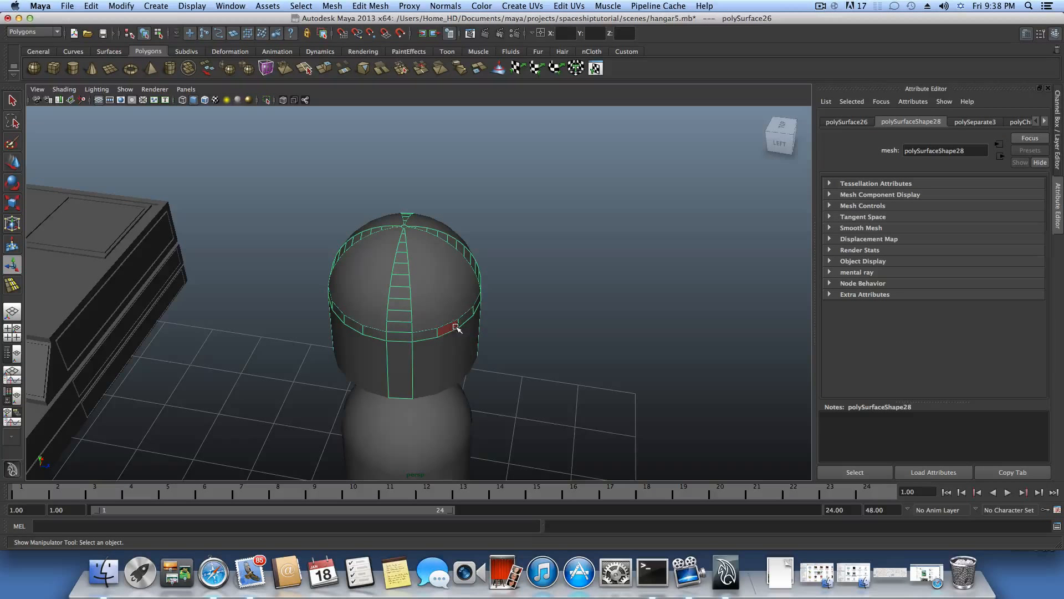
click(12, 162)
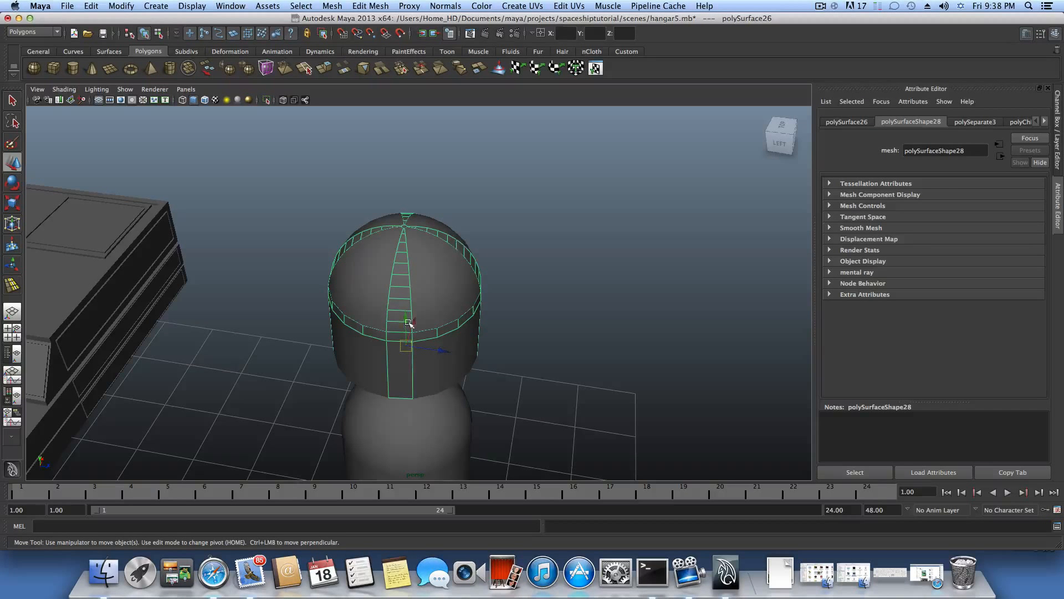
drag(405, 316, 424, 228)
click(444, 262)
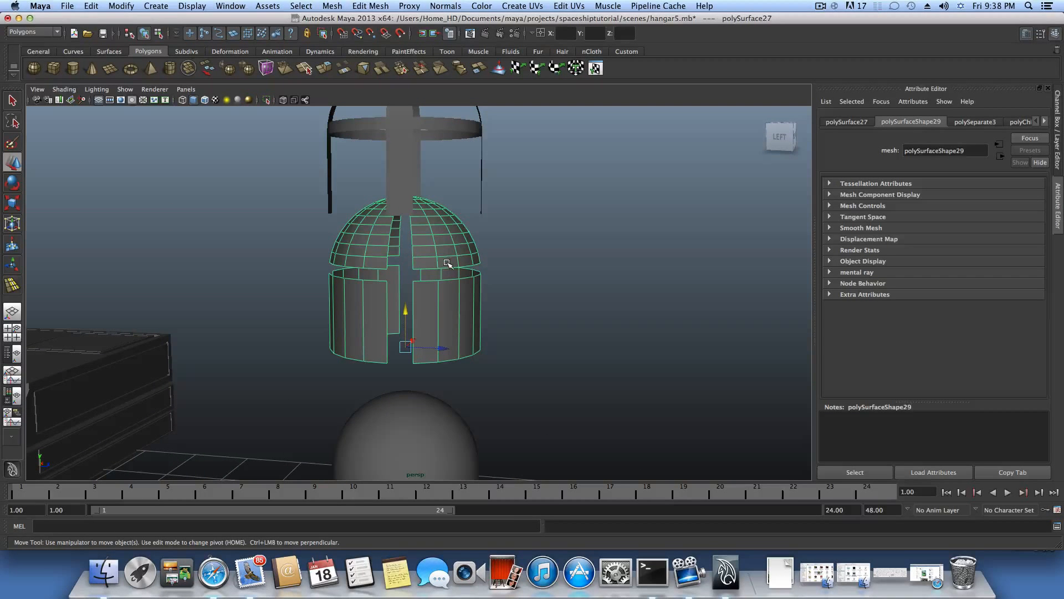
key(Delete)
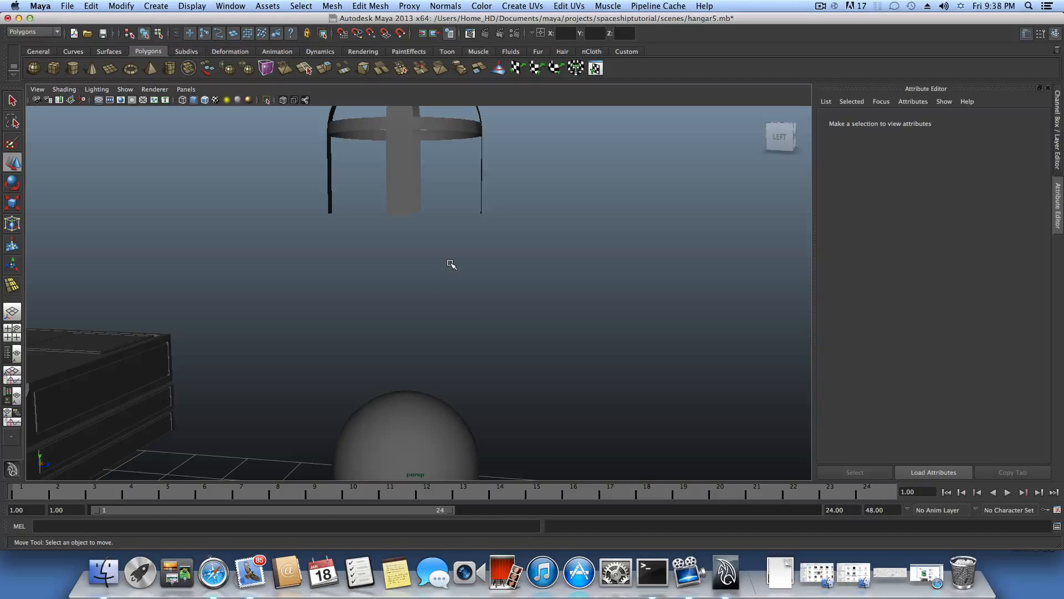
Duplicate the complete horizontal ring of faces on the frame with Duplicate Face
scroll(454, 264, down, 5)
alt+drag(451, 261, 447, 277)
click(410, 207)
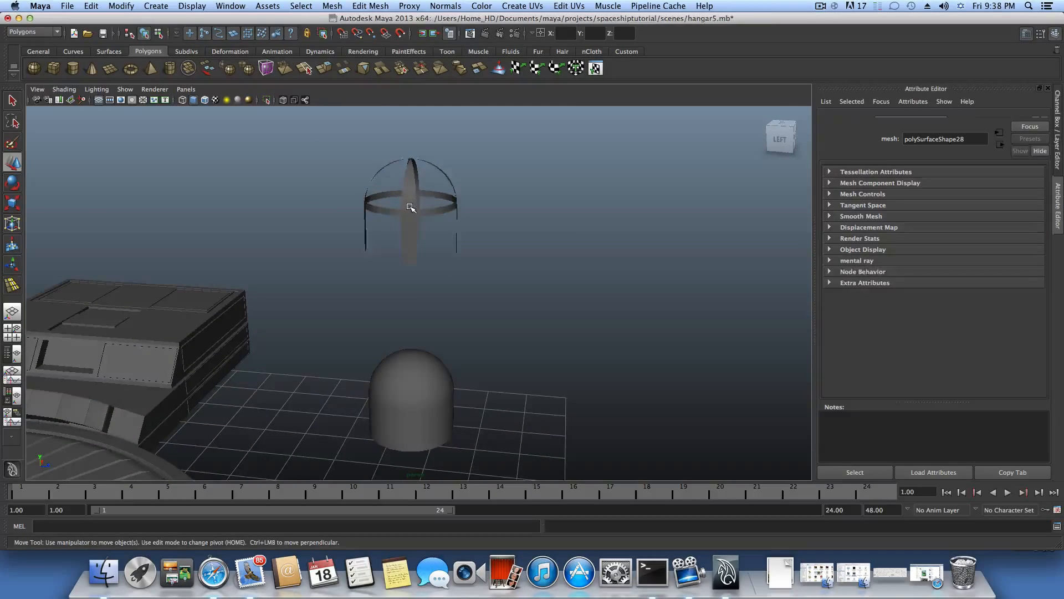
alt+drag(410, 207, 326, 231)
alt+right_drag(325, 231, 525, 276)
alt+middle_drag(524, 275, 534, 304)
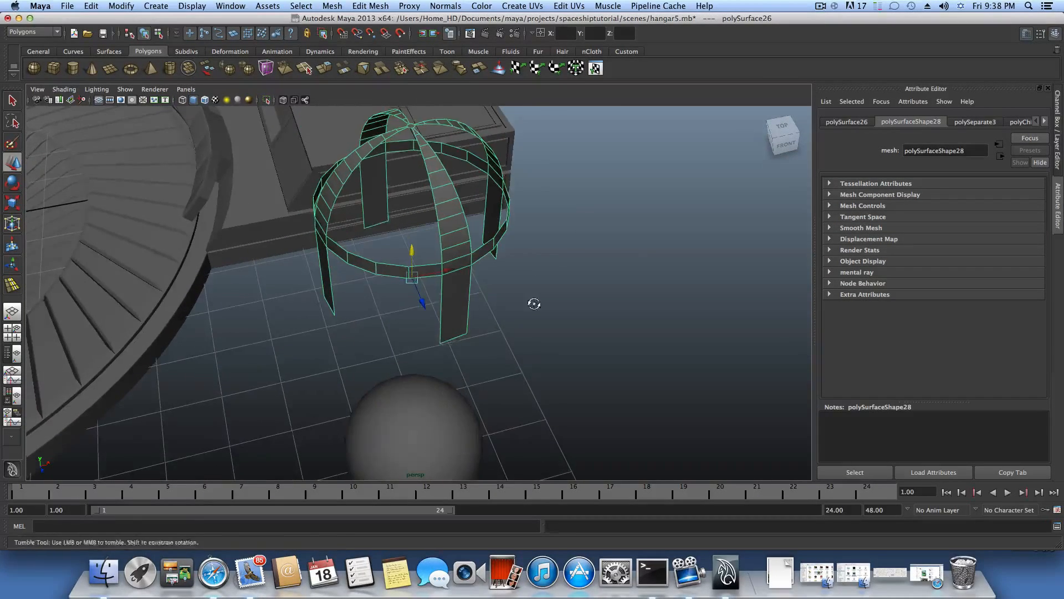
alt+drag(534, 304, 475, 259)
right_click(456, 198)
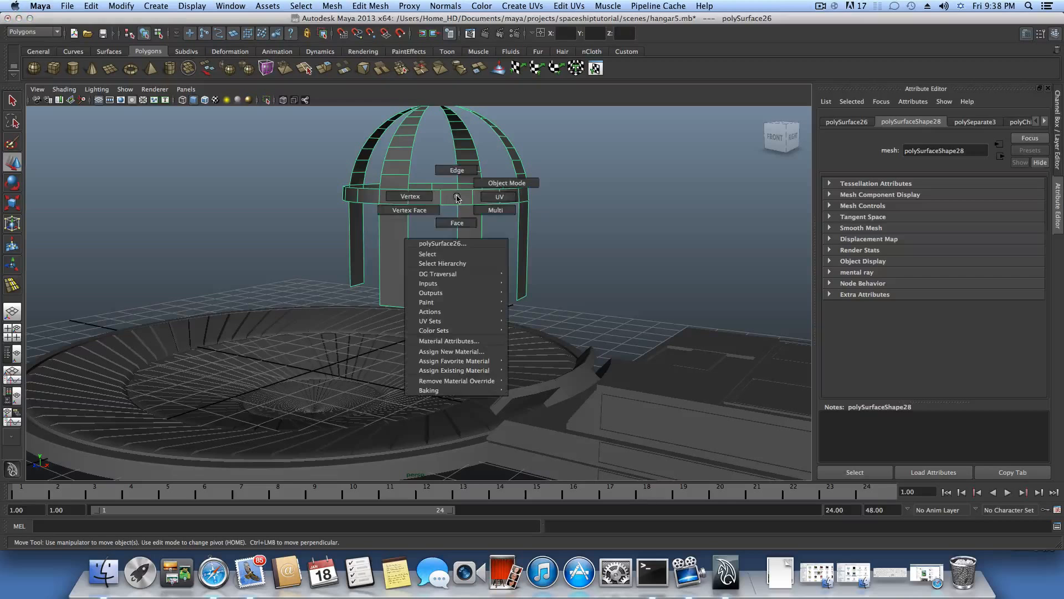
click(458, 223)
drag(452, 195, 412, 198)
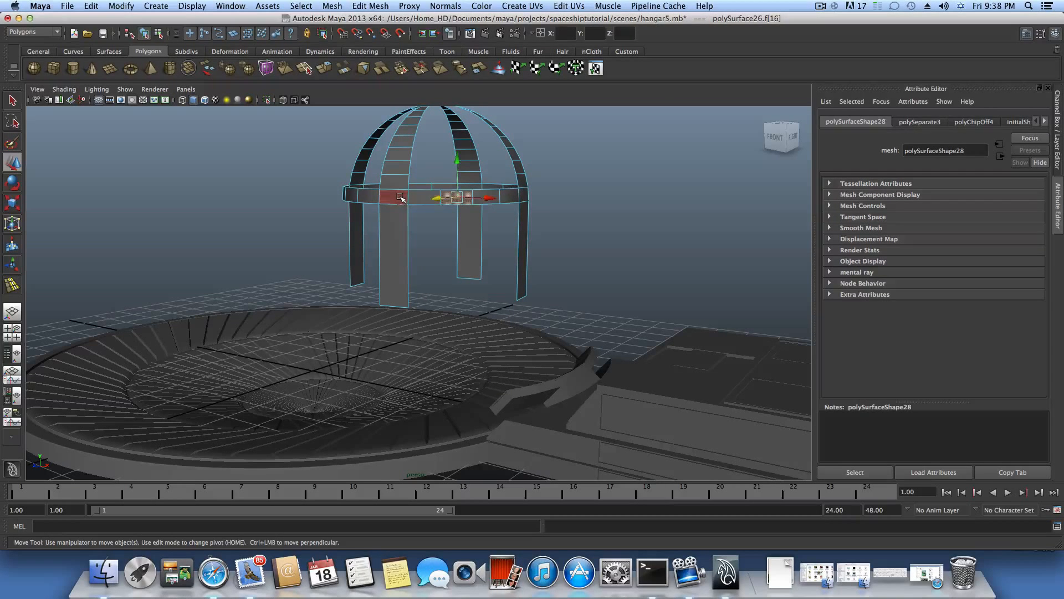
shift+double_click(486, 198)
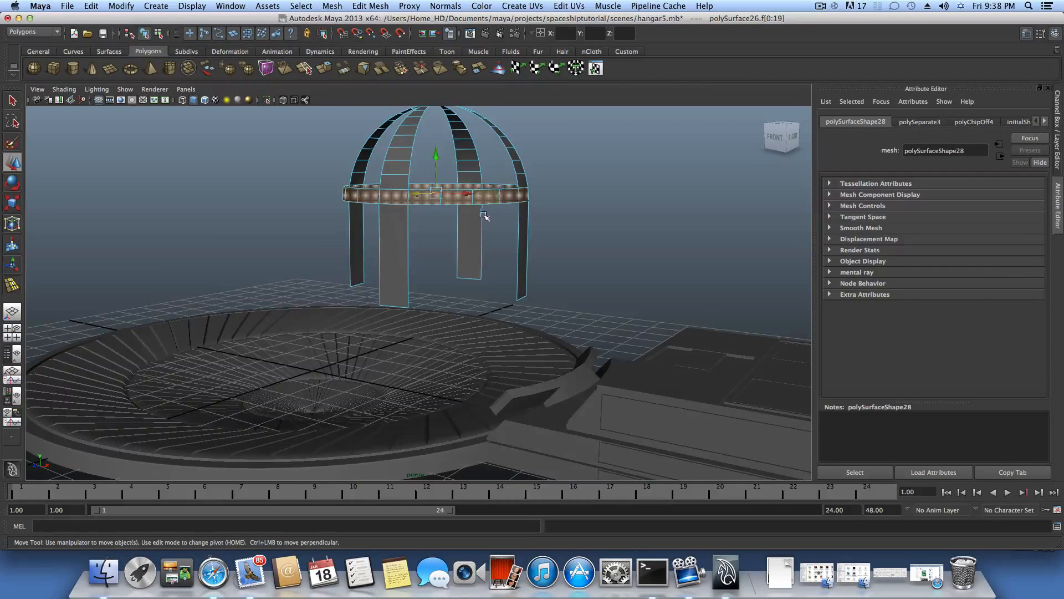
alt+drag(484, 215, 483, 215)
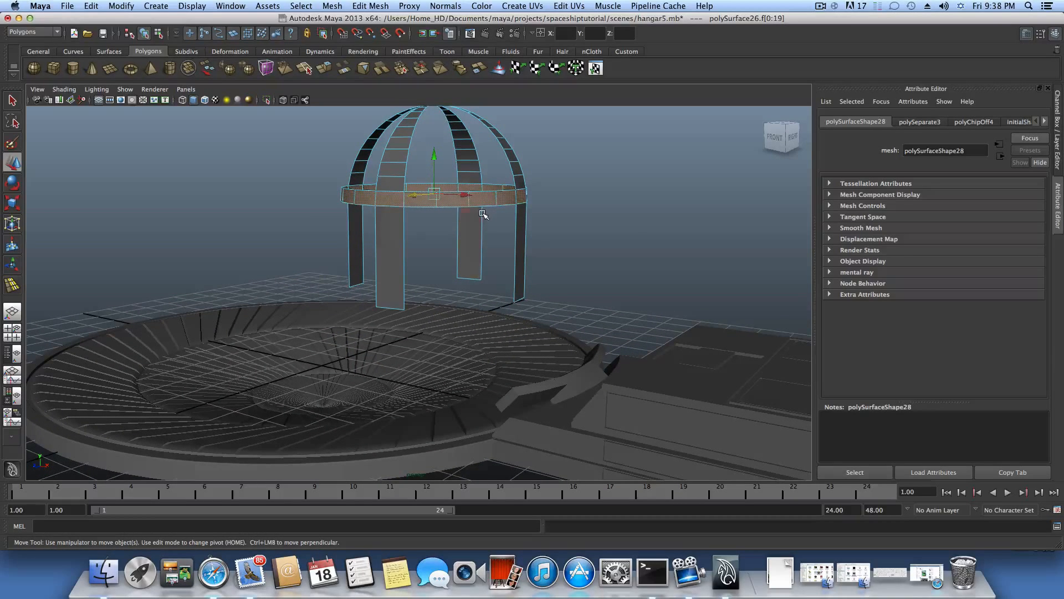
click(375, 6)
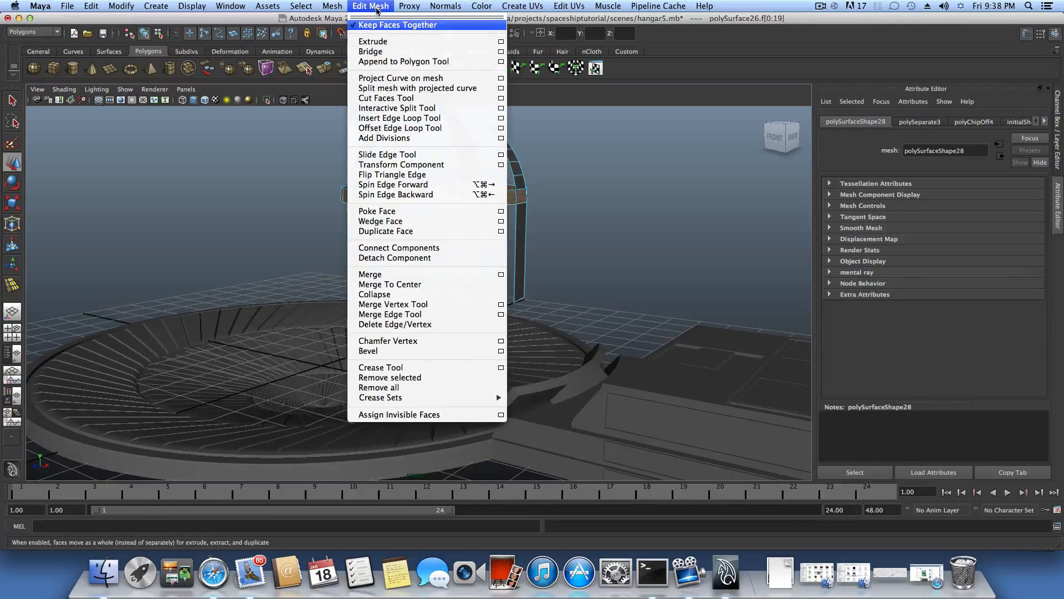
click(388, 231)
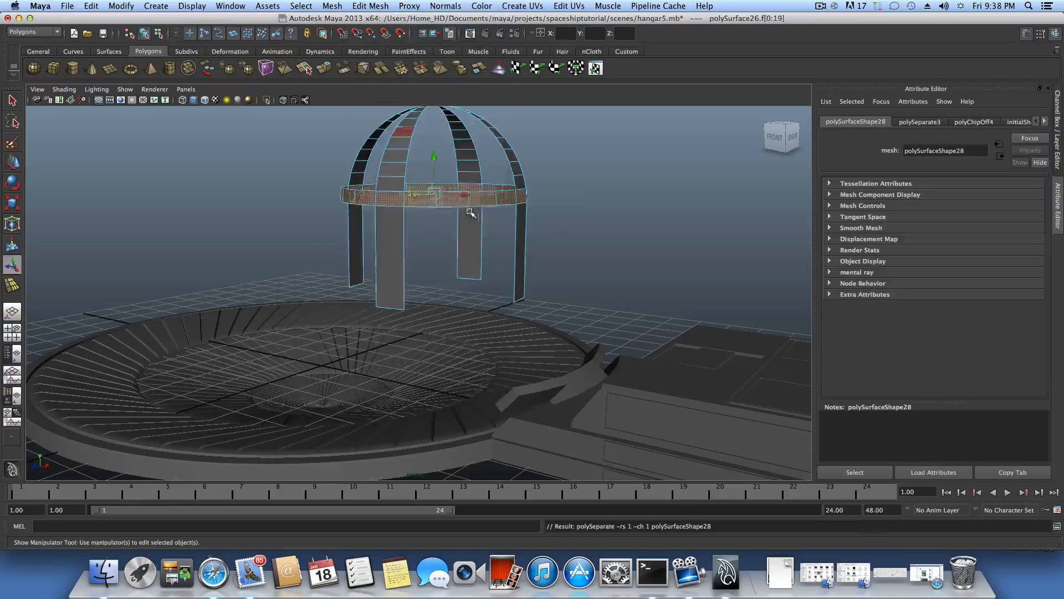
click(630, 240)
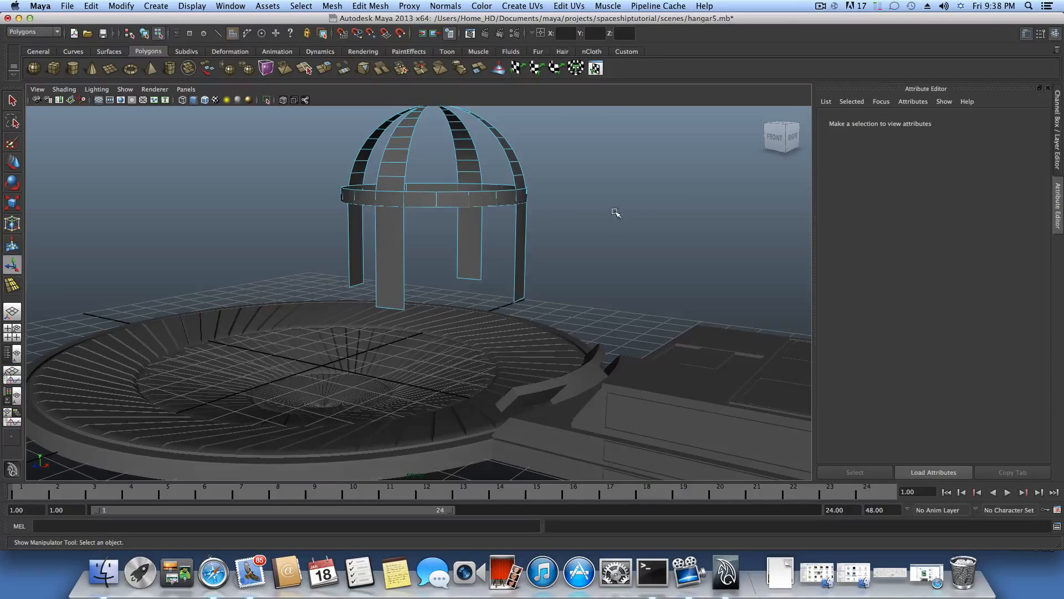
Select only the duplicated ring as an object and lower it to the bottom ends of the frame's four legs
click(433, 204)
key(F11)
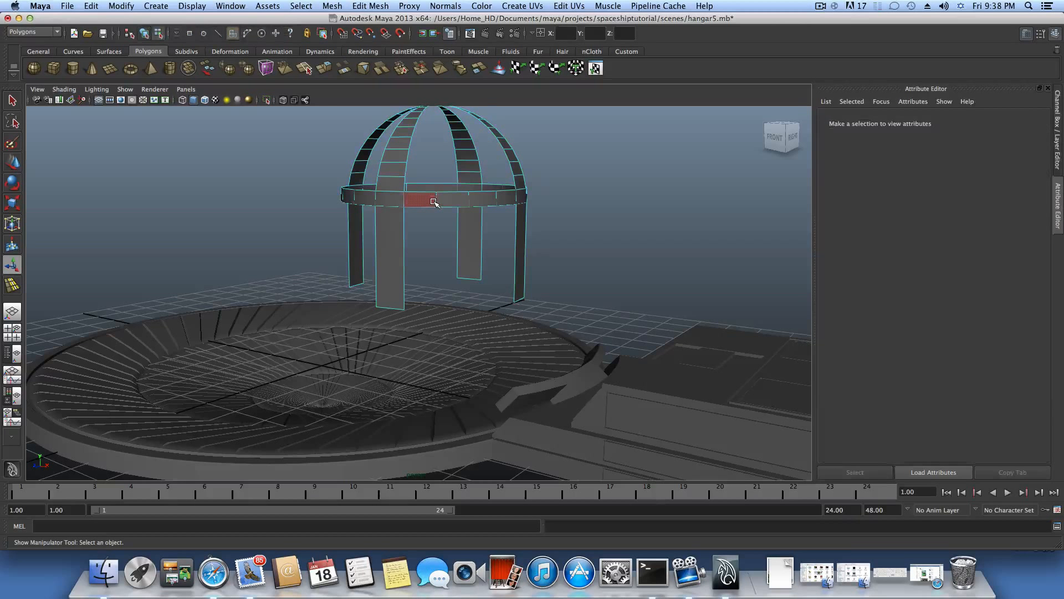
key(q)
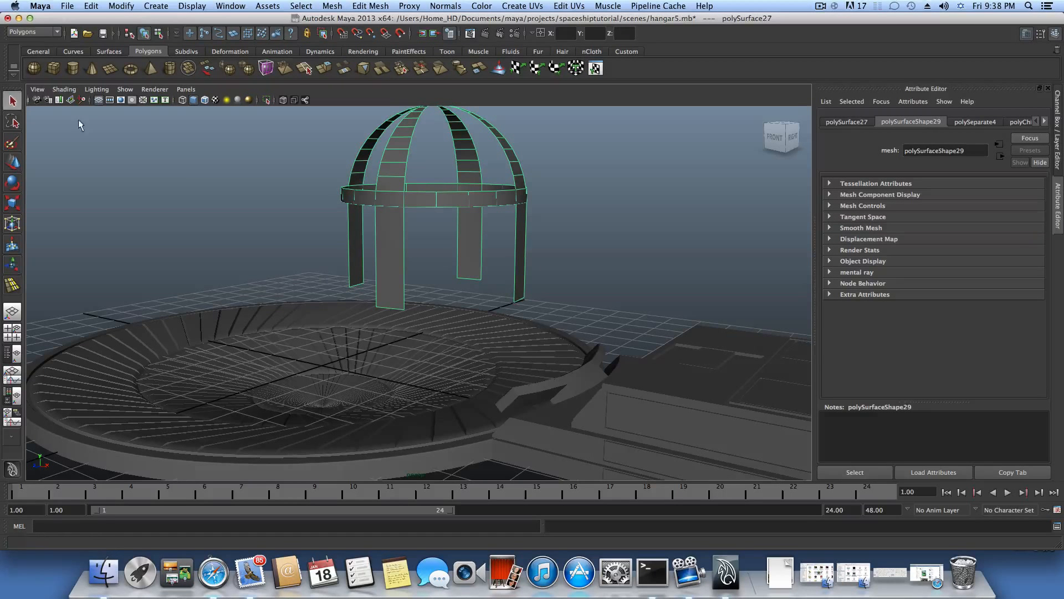
click(438, 192)
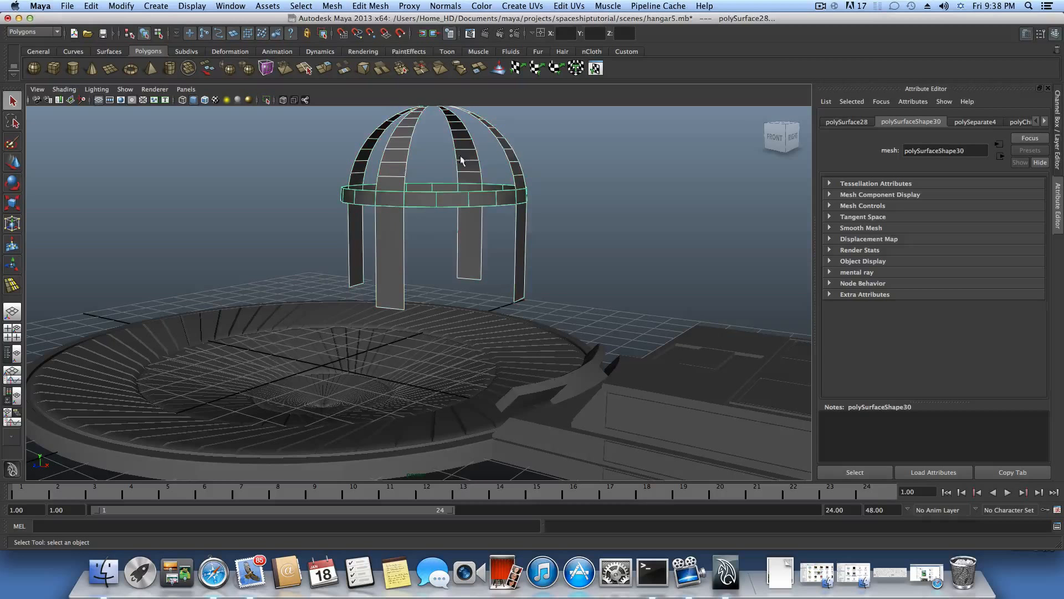
key(z)
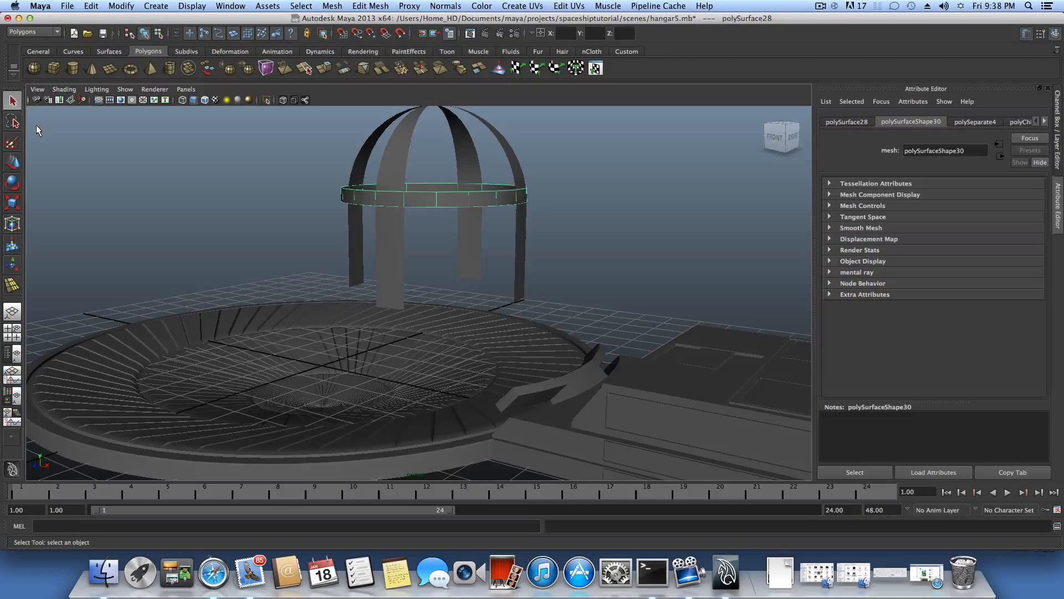
click(14, 163)
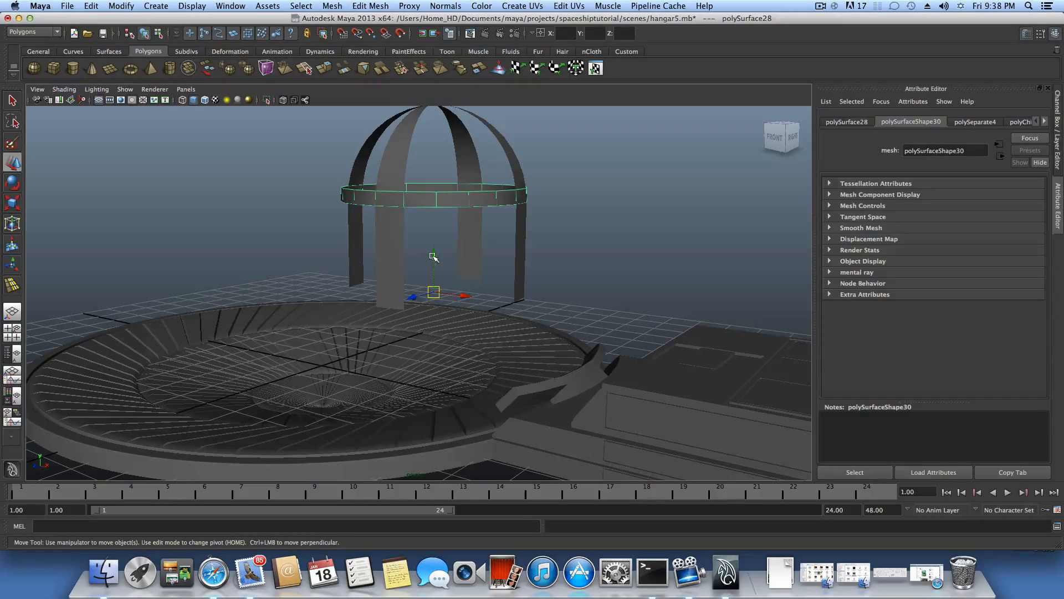
drag(433, 257, 459, 337)
Center the pivot of the lowered ring
alt+right_drag(459, 338, 604, 336)
alt+middle_drag(565, 275, 557, 300)
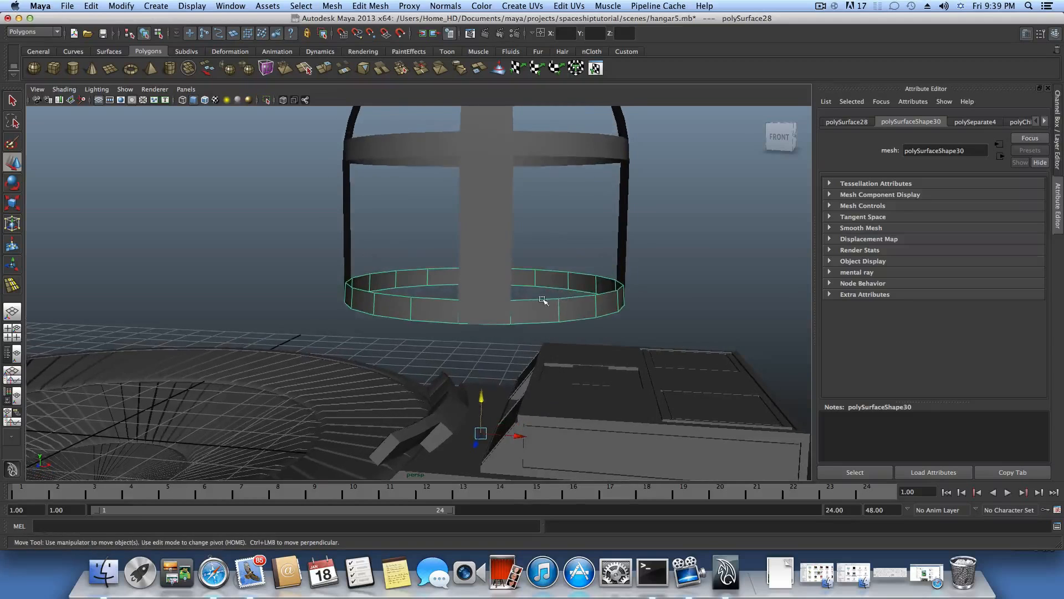
right_drag(529, 310, 527, 332)
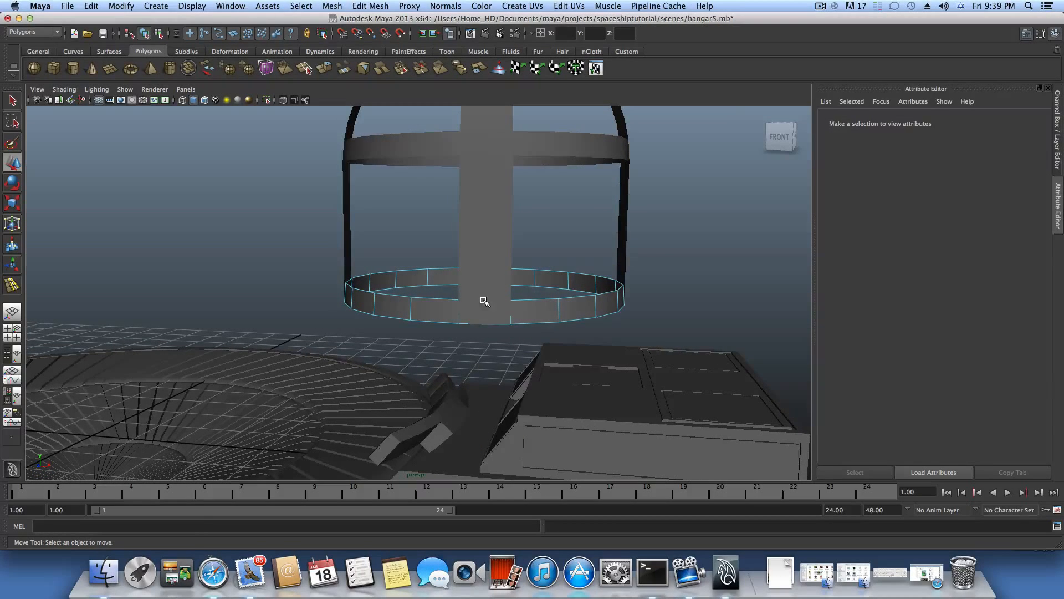
alt+drag(499, 313, 387, 299)
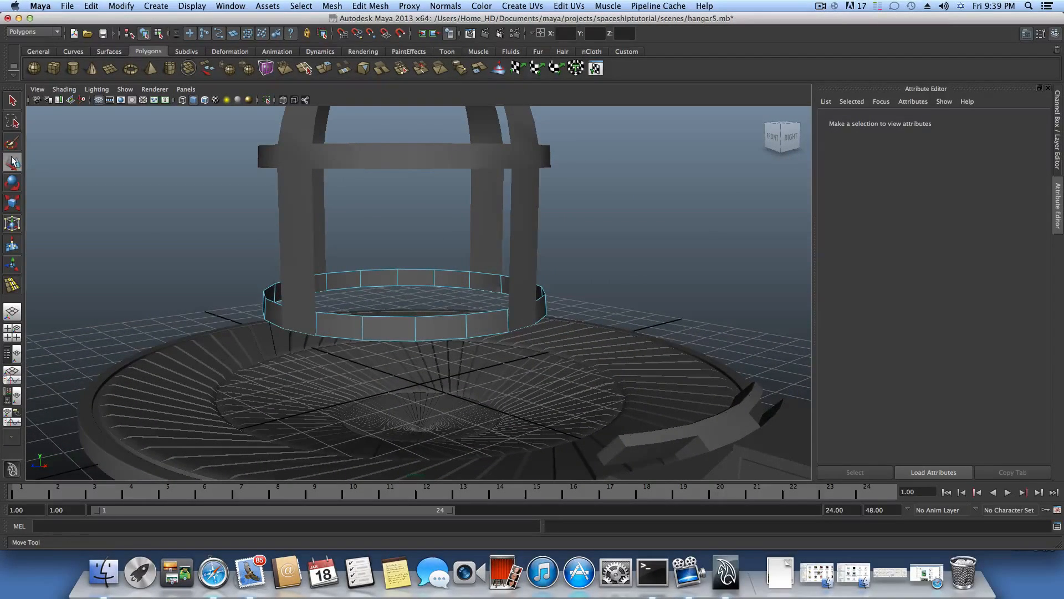
key(F8)
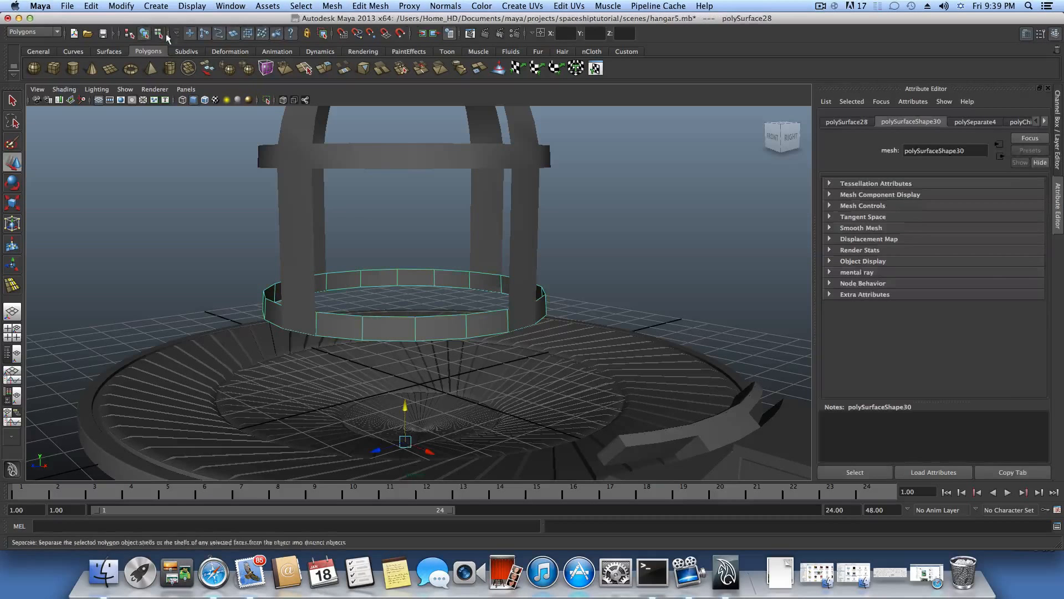
click(122, 6)
click(148, 127)
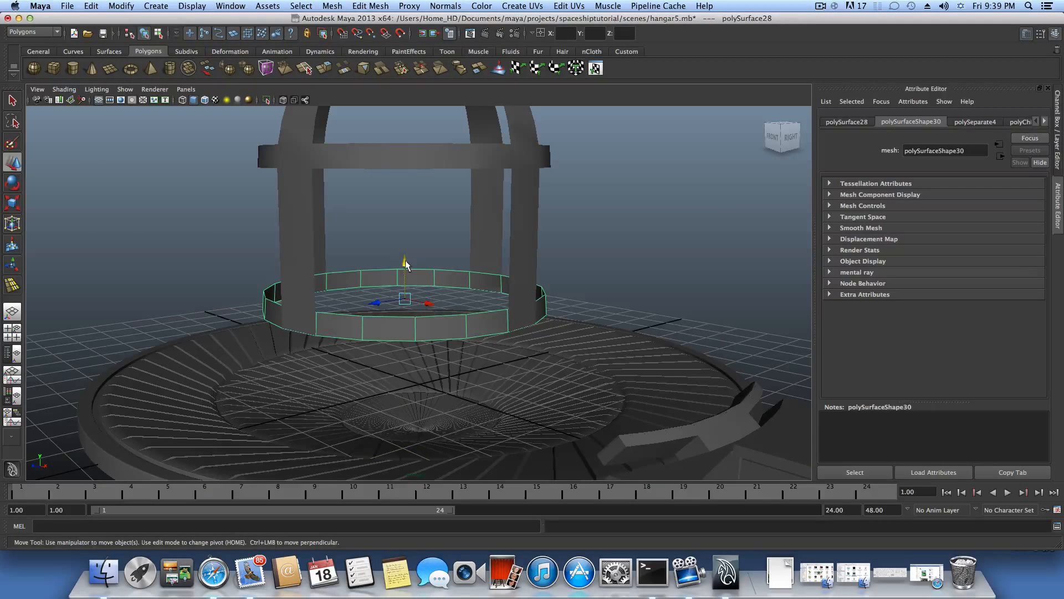
Fine-tune the lower ring's height so its upper edge sits just beneath the ends of the frame's legs
drag(405, 266, 453, 300)
click(471, 229)
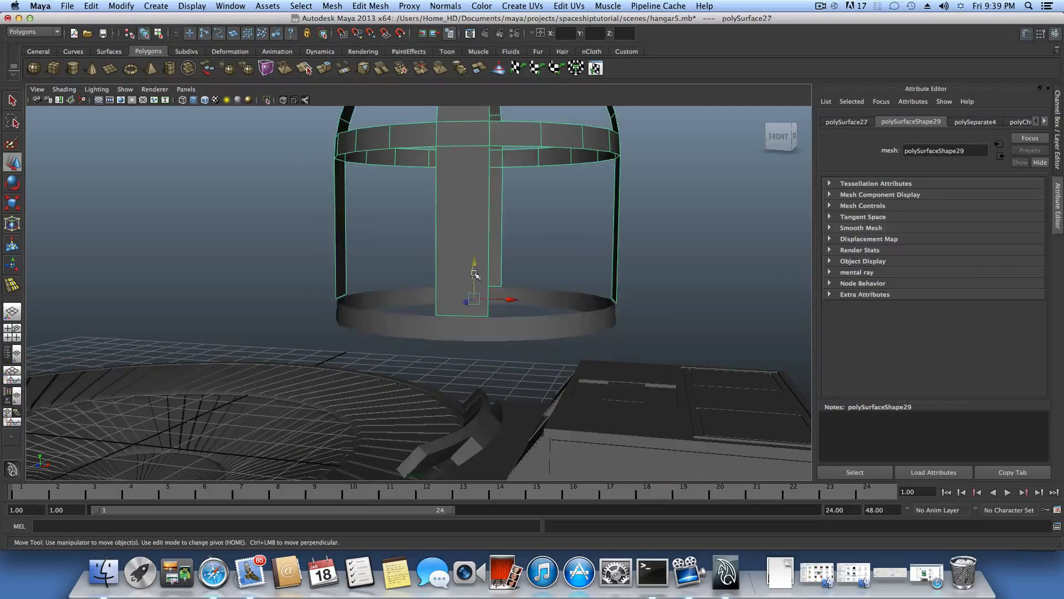
click(474, 330)
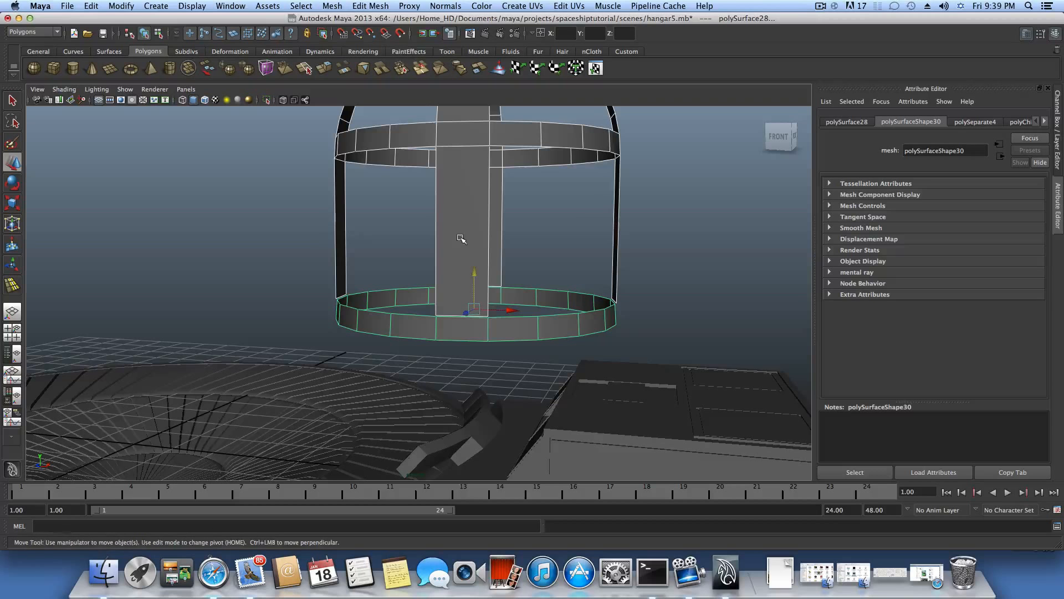
click(532, 328)
drag(477, 277, 479, 275)
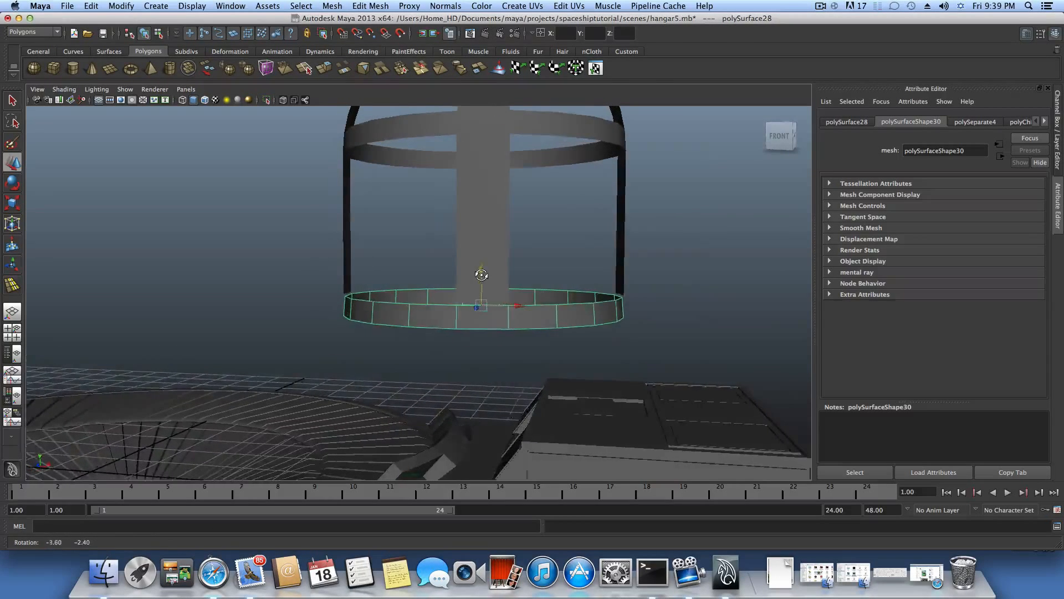
Combine the lower ring and the cross-and-ring frame into one mesh
alt+right_drag(480, 276, 531, 306)
alt+middle_drag(530, 306, 466, 285)
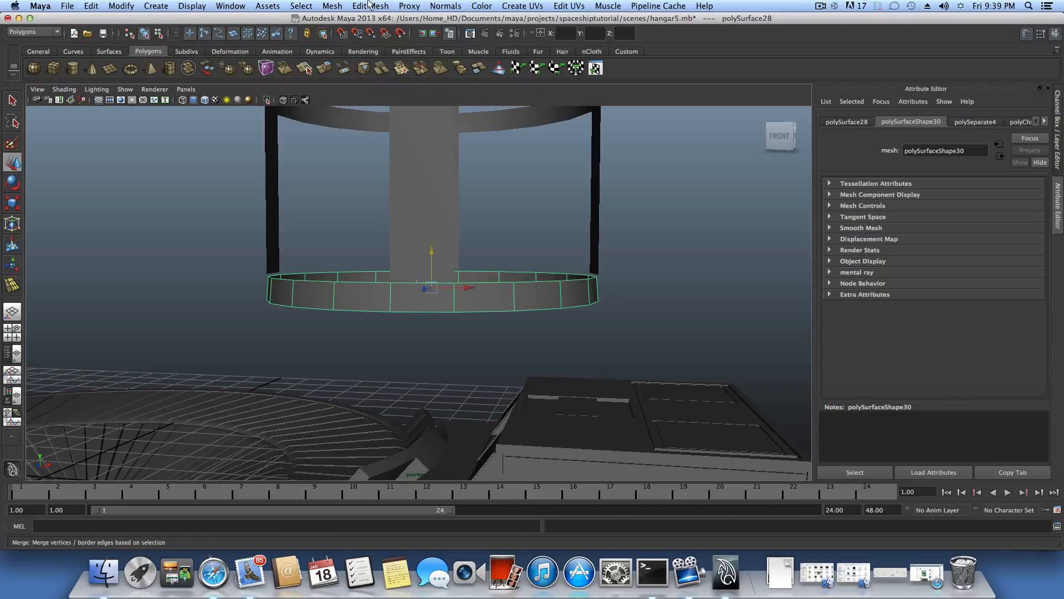
click(416, 165)
click(360, 7)
mouse_move(332, 6)
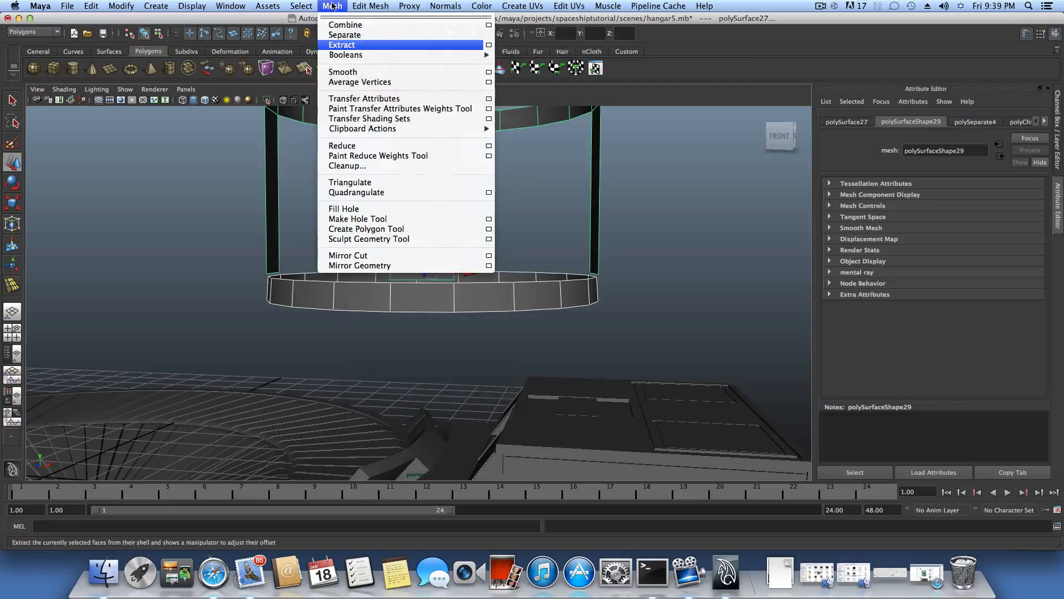
click(344, 25)
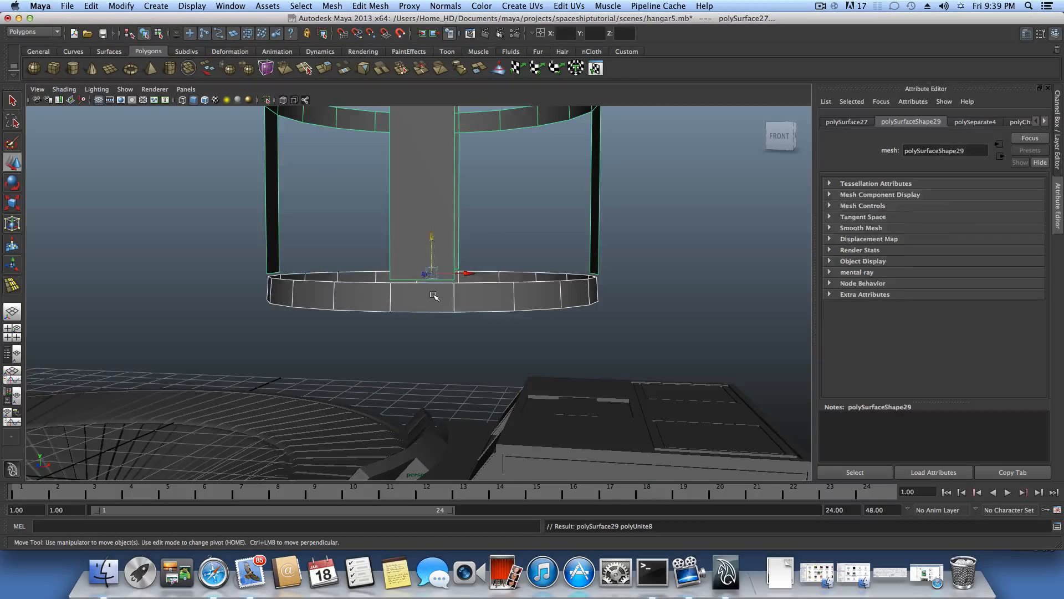
Merge the end vertices of the frame's four legs with the matching vertices on the lower ring's upper edge using the Merge Vertex Tool
click(366, 7)
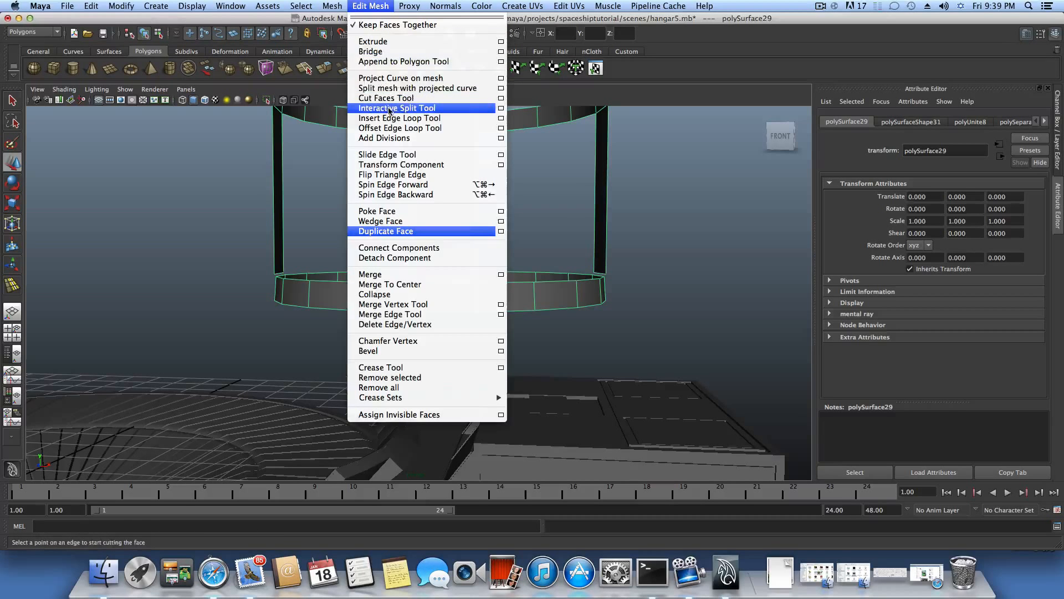
click(413, 305)
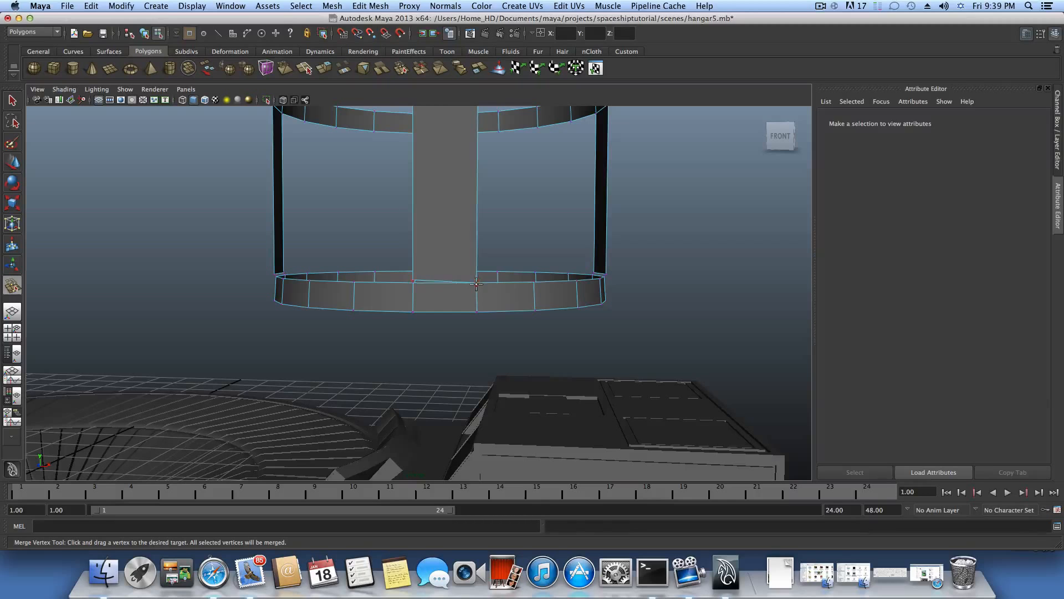
drag(477, 284, 362, 267)
scroll(361, 274, up, 2)
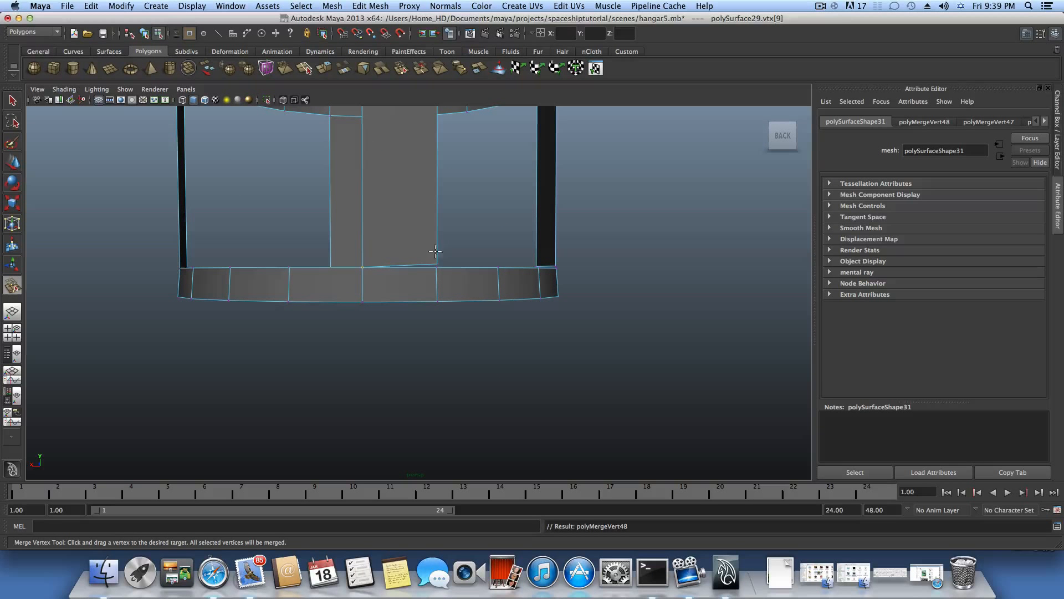
drag(436, 262, 437, 267)
alt+drag(510, 280, 407, 278)
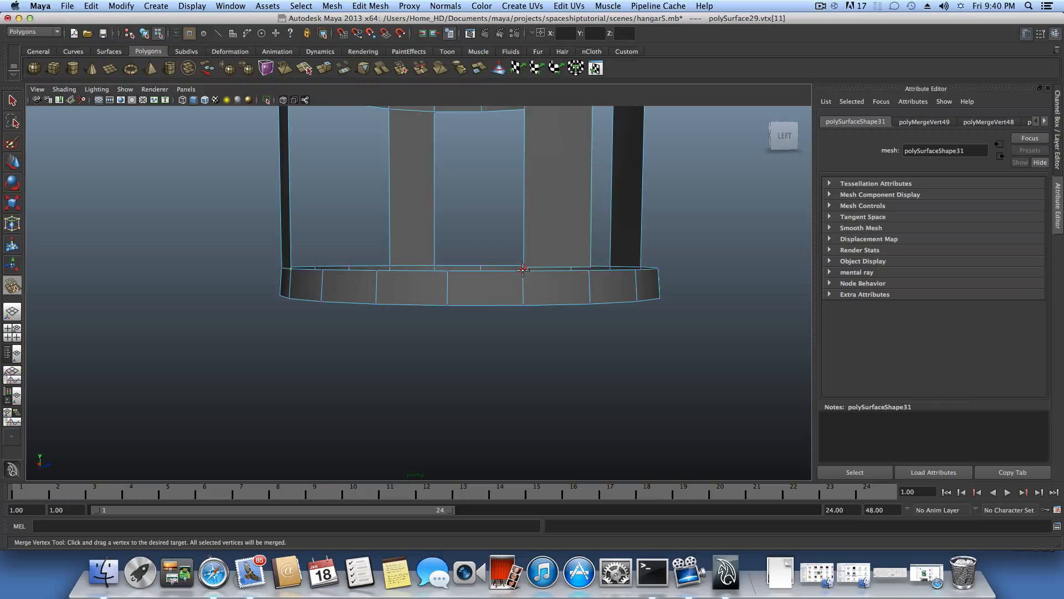
drag(523, 270, 590, 270)
alt+drag(590, 270, 636, 280)
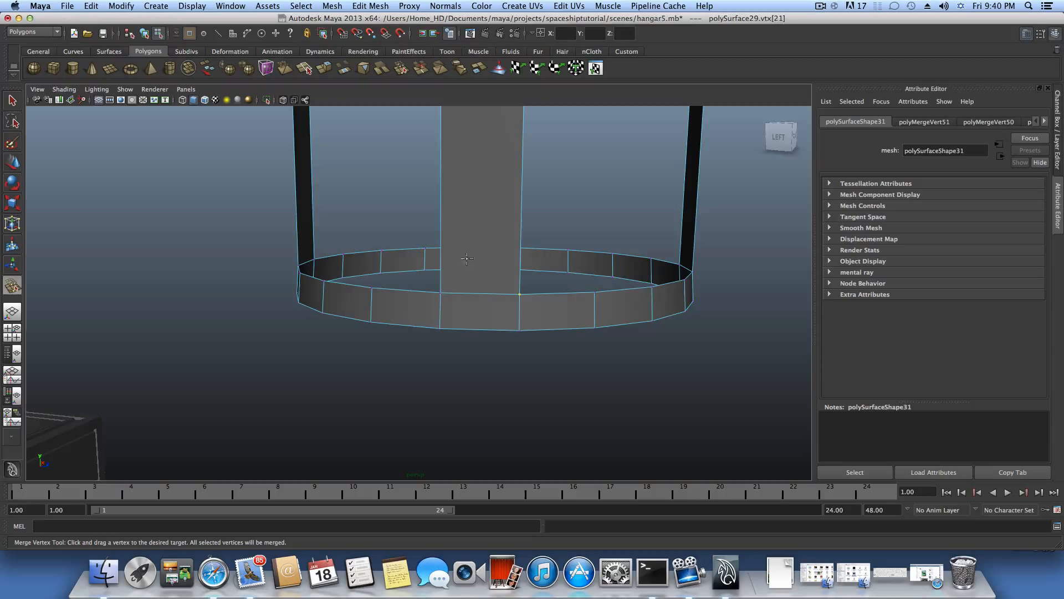
Examine the merged frame from several sides, checking the joints between the legs and the two rings
alt+right_drag(541, 263, 501, 227)
alt+drag(502, 226, 509, 239)
alt+middle_drag(510, 238, 482, 279)
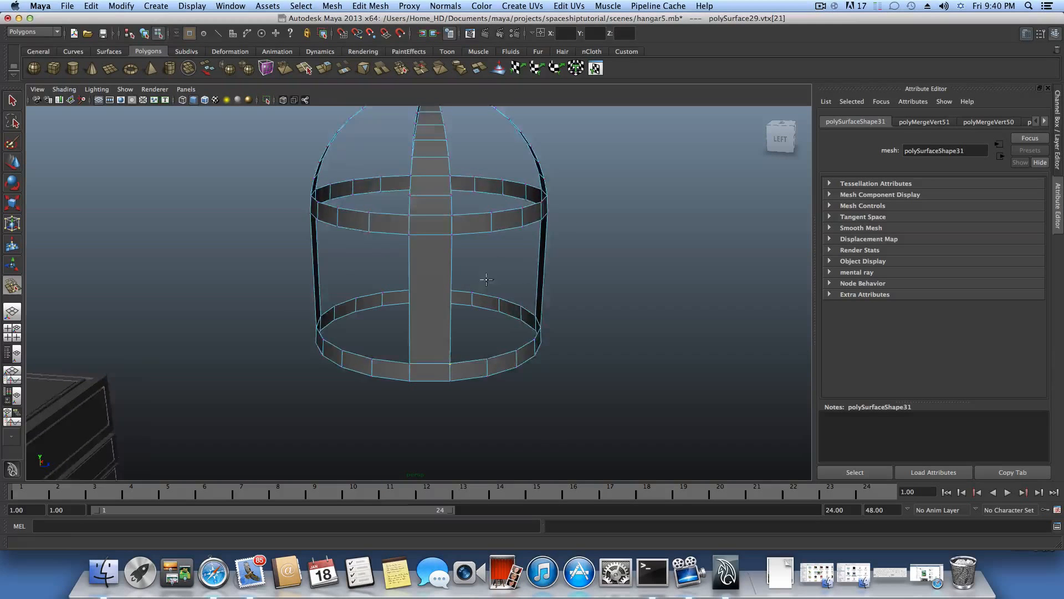
alt+right_drag(482, 279, 472, 282)
alt+drag(444, 268, 500, 256)
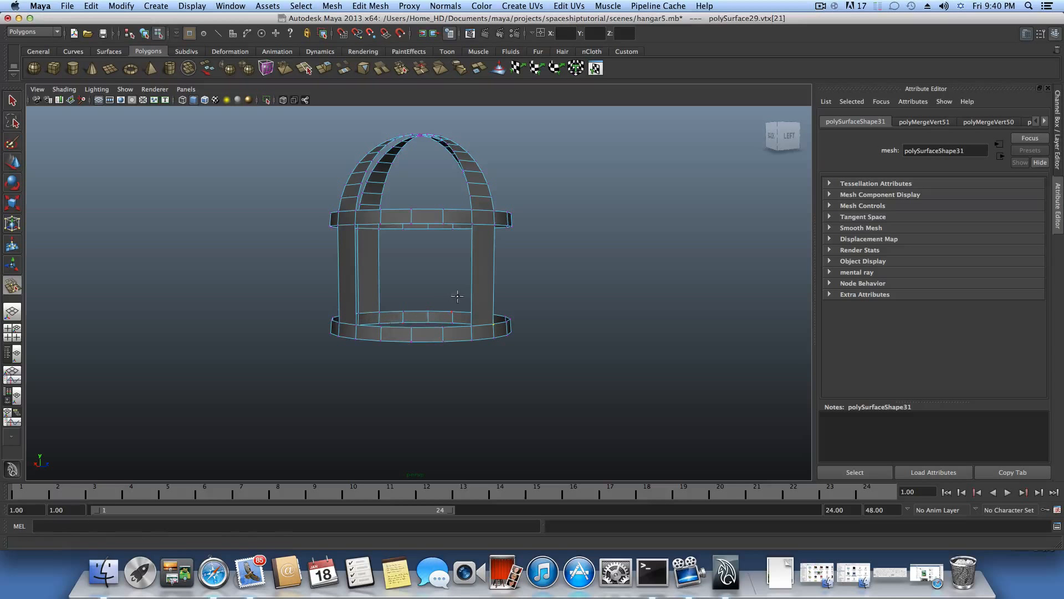
alt+right_drag(457, 295, 437, 268)
alt+drag(437, 268, 477, 277)
alt+drag(410, 312, 466, 310)
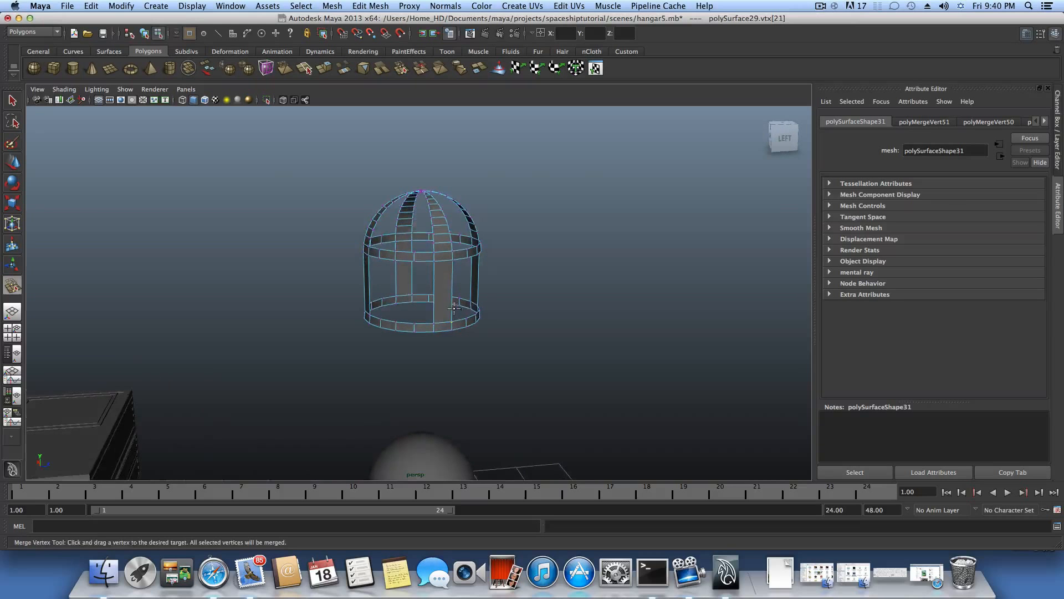
alt+right_drag(390, 288, 325, 278)
Extrude all faces of the whole frame outward with a local Z translation of 0.020
key(F8)
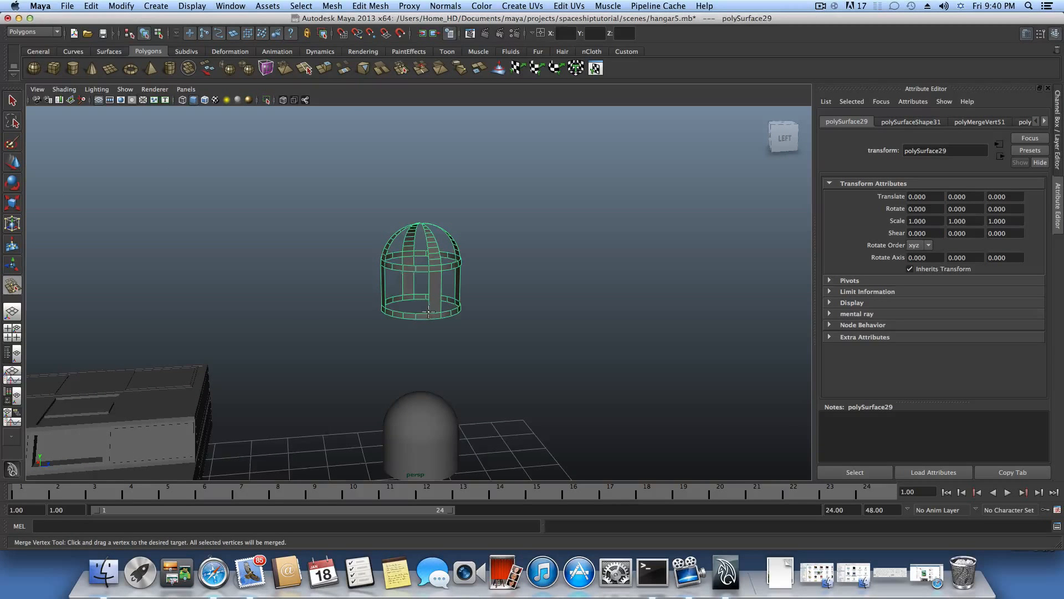
alt+drag(429, 311, 398, 314)
click(304, 68)
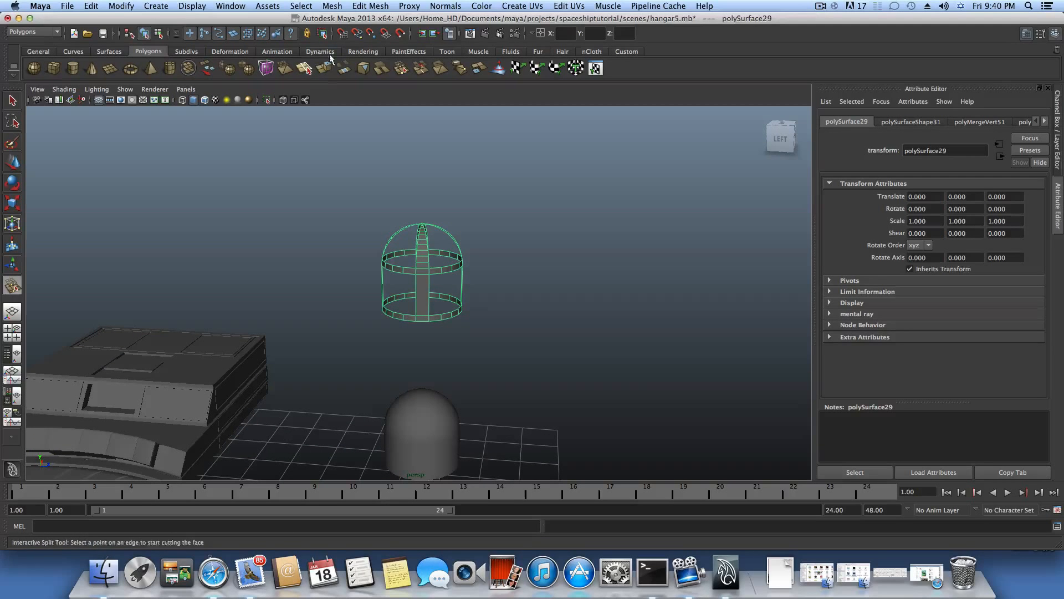
click(324, 67)
alt+drag(380, 316, 460, 312)
alt+right_drag(331, 297, 447, 318)
alt+middle_drag(312, 351, 468, 320)
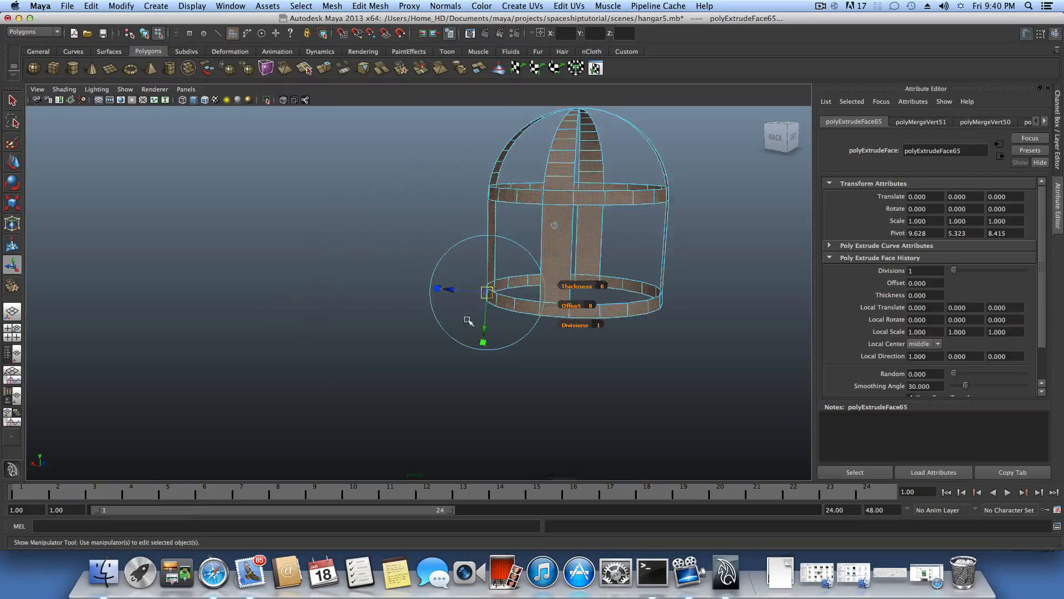
drag(451, 289, 480, 271)
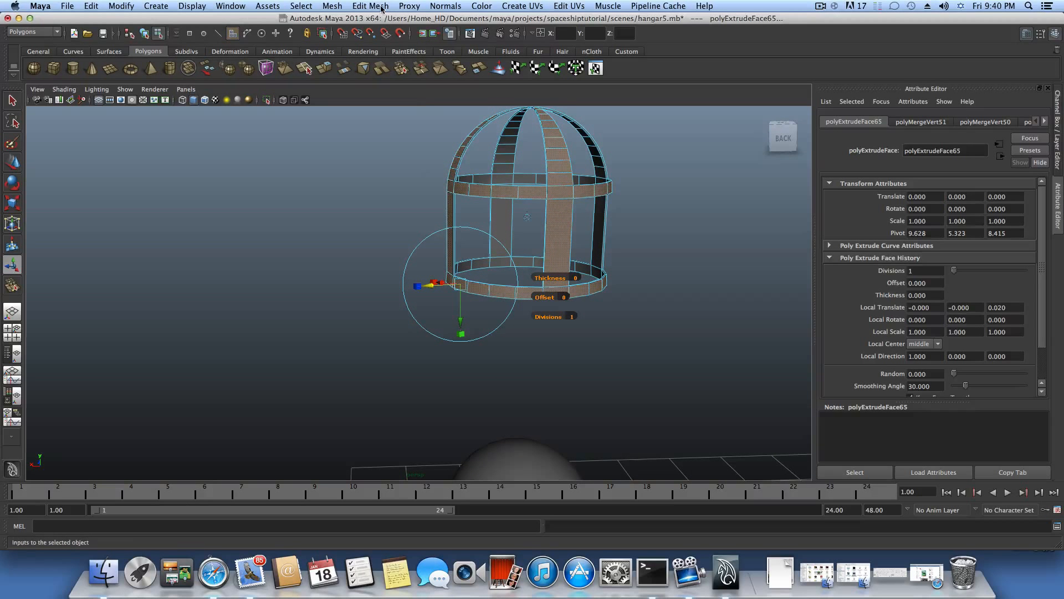
Extrude the frame's faces outward a second time, setting the local Z translation to 0.054
click(324, 67)
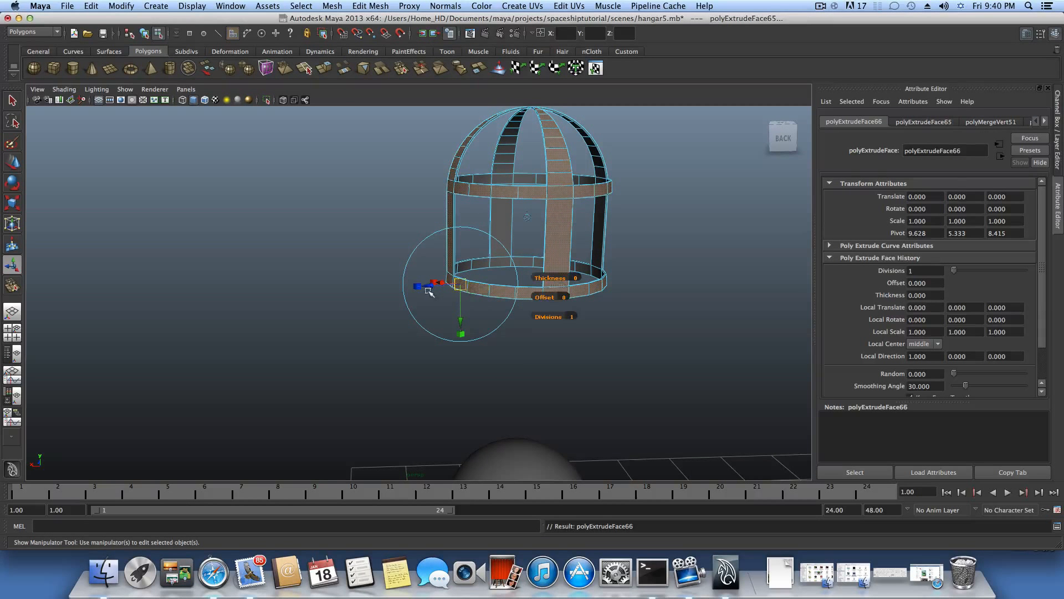
drag(428, 286, 425, 283)
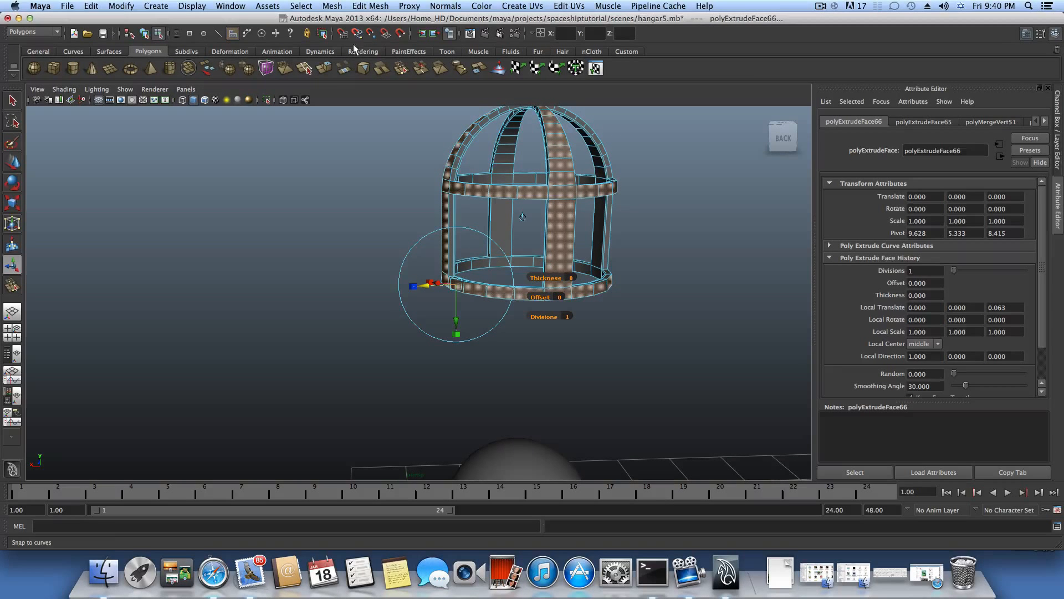
scroll(513, 195, up, 4)
alt+middle_drag(521, 193, 471, 284)
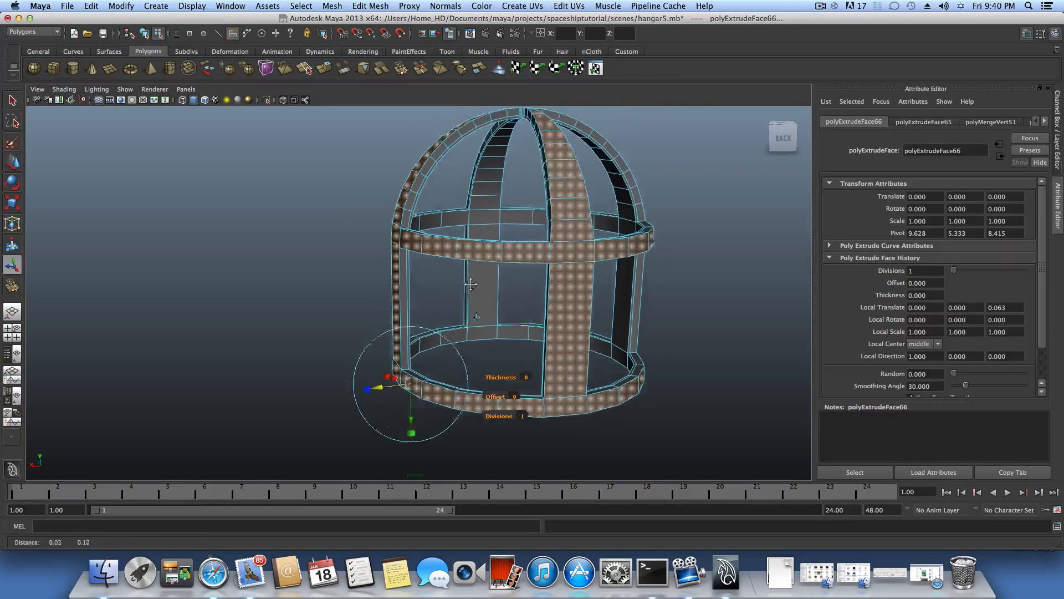
alt+drag(470, 284, 357, 367)
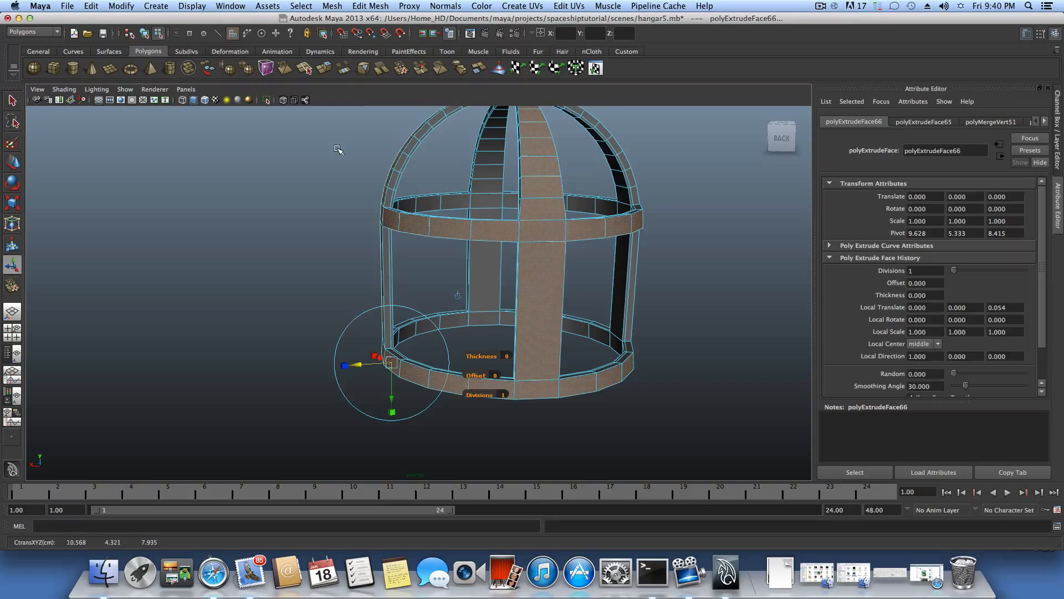
Extrude the frame's faces slightly outward a third time, return to object selection and check the shape in smooth preview
click(327, 66)
drag(357, 364, 354, 364)
key(F8)
scroll(534, 342, down, 3)
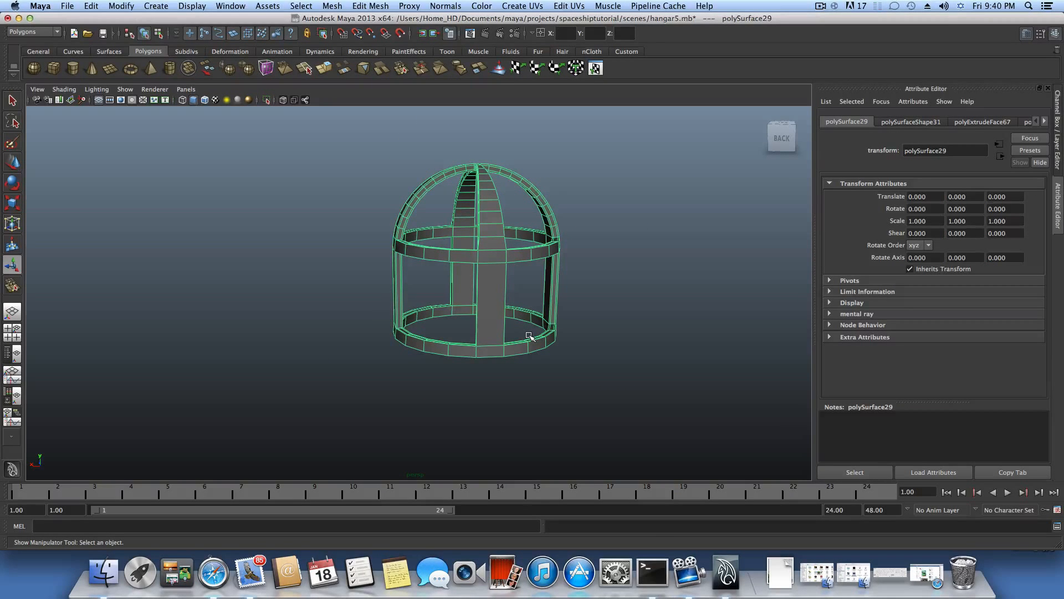
key(3)
alt+drag(529, 326, 607, 314)
key(1)
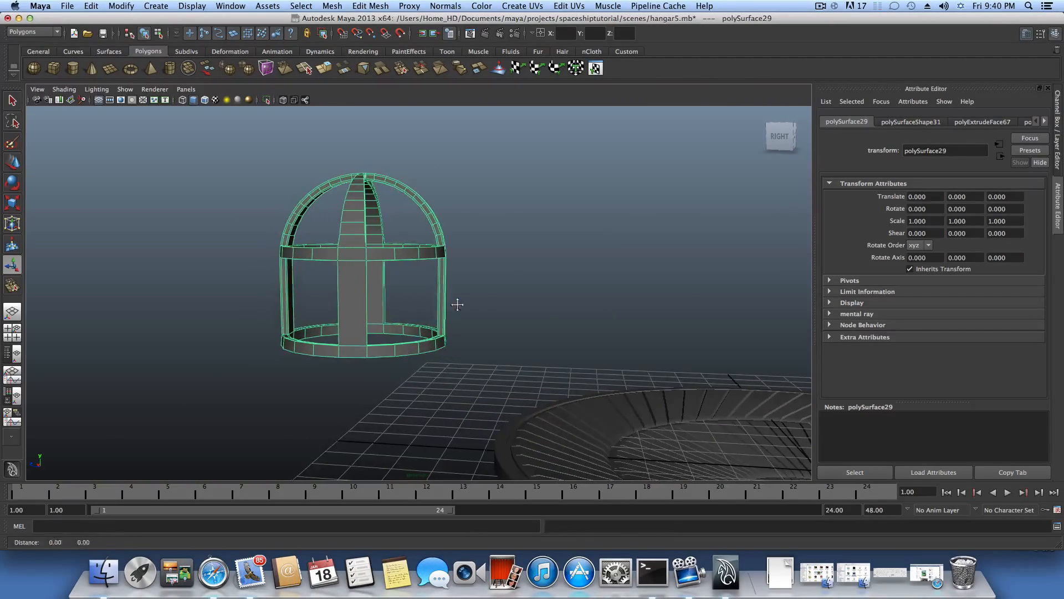
Split the edge rings of two neighbouring straps to add a centre edge loop along the length of each
alt+middle_drag(451, 301, 479, 306)
alt+drag(440, 244, 442, 268)
right_click(439, 270)
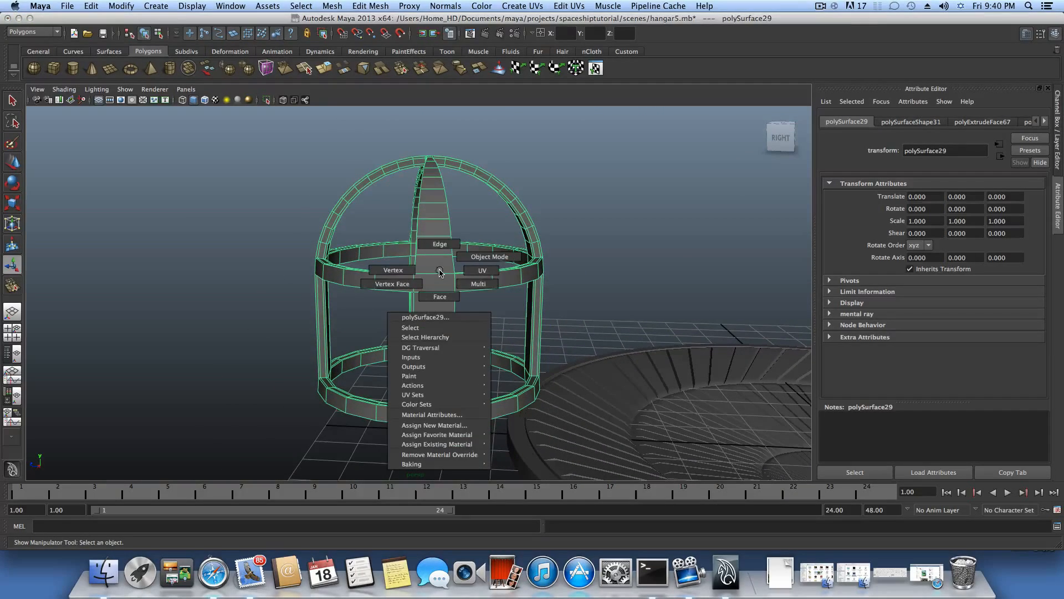
click(439, 244)
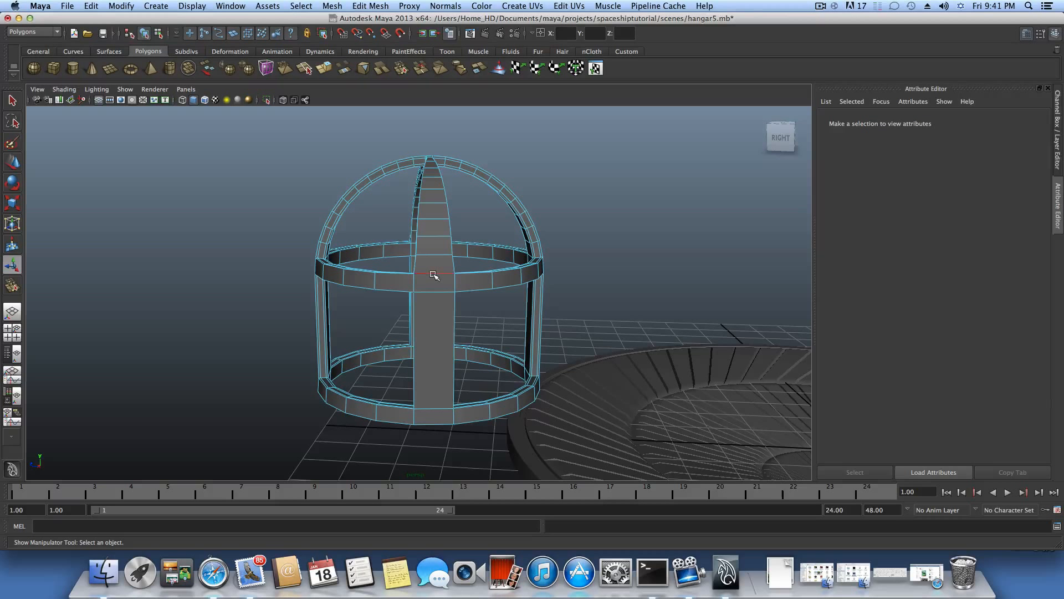
click(433, 273)
ctrl+right_click(434, 275)
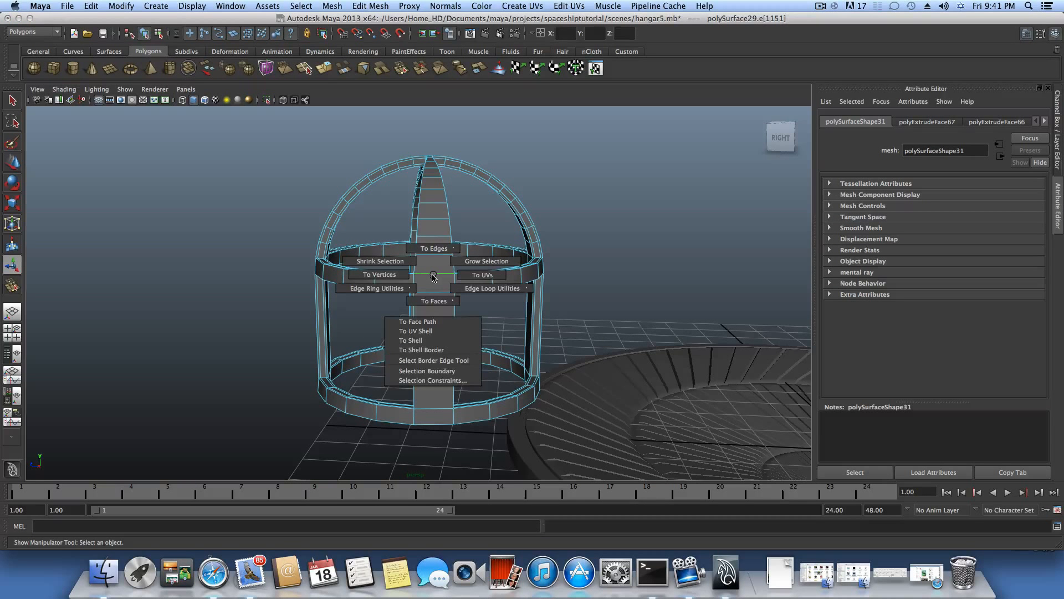
ctrl+right_drag(434, 277, 460, 298)
alt+drag(461, 298, 369, 301)
click(410, 283)
ctrl+right_drag(411, 282, 428, 304)
alt+drag(508, 286, 421, 304)
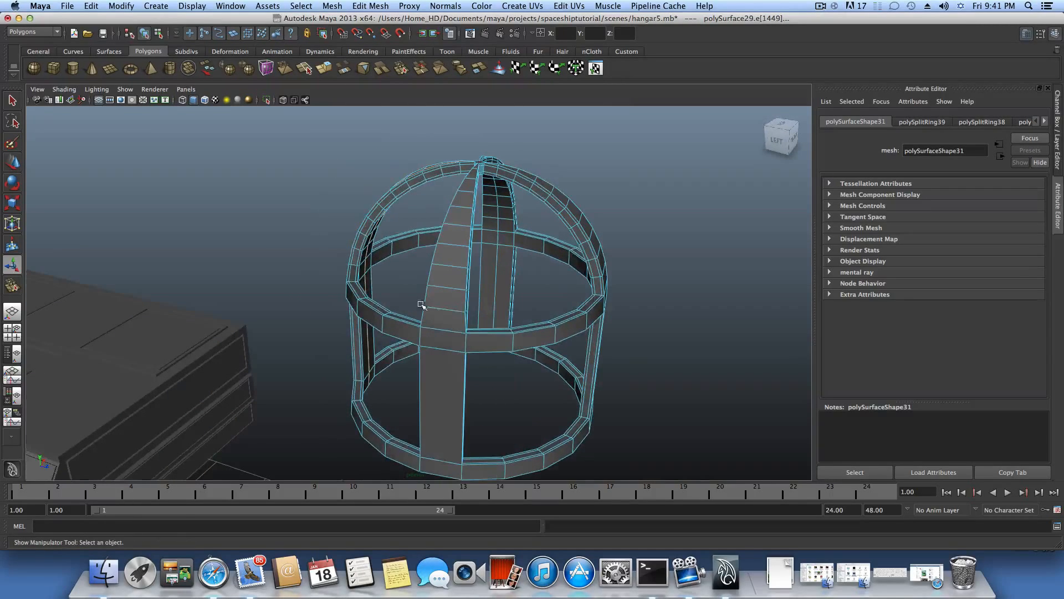
Split the edge rings of the remaining two straps to add a lengthwise centre edge loop to each
click(435, 308)
ctrl+right_drag(435, 308, 463, 342)
alt+drag(574, 305, 445, 328)
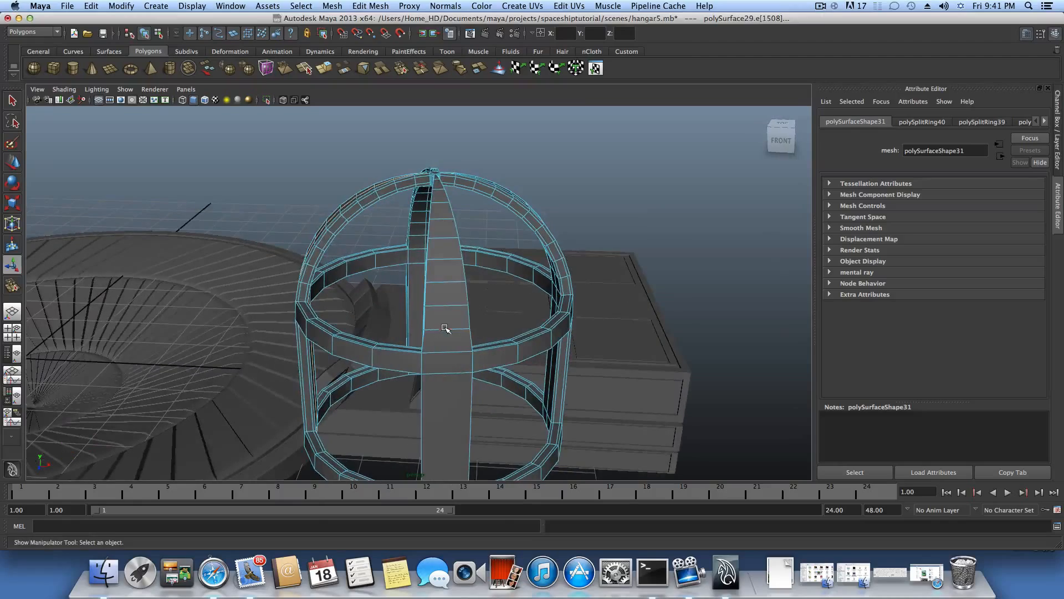
click(446, 330)
ctrl+right_drag(446, 330, 455, 355)
alt+drag(454, 354, 383, 333)
Offset the centre edge loops of the straps outward so supporting loops run close to both long edges of each strap
click(386, 6)
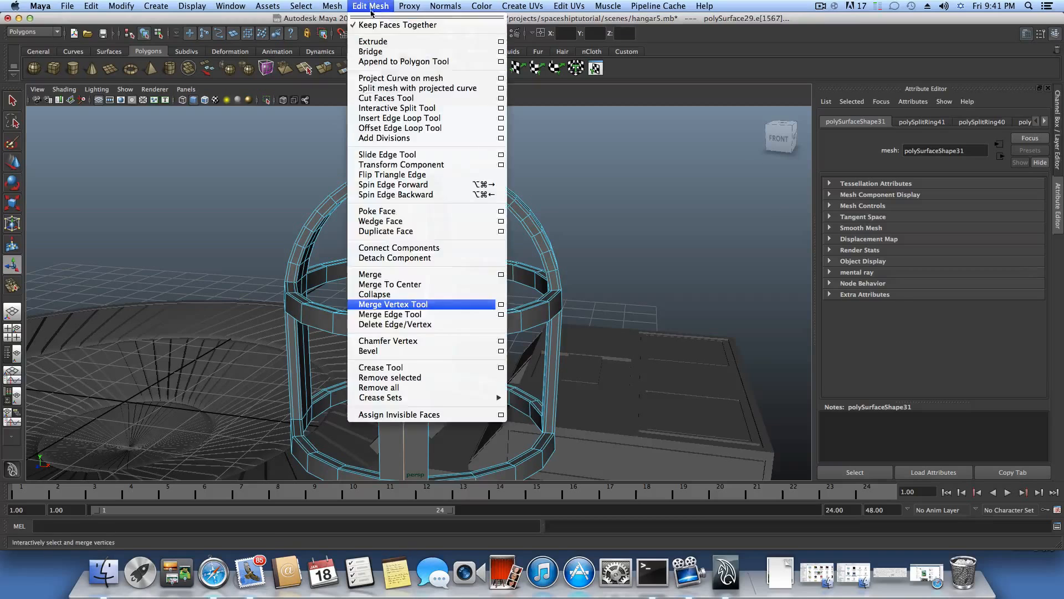
click(389, 128)
alt+drag(425, 252, 475, 239)
alt+drag(424, 254, 580, 254)
drag(407, 234, 377, 252)
alt+middle_drag(343, 269, 406, 263)
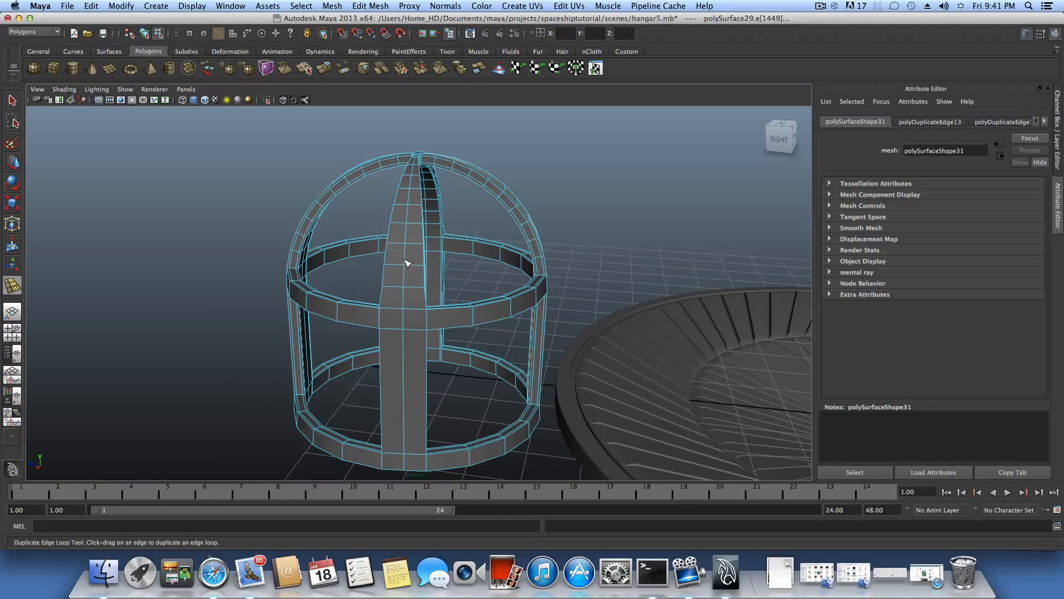
drag(407, 261, 371, 260)
alt+right_drag(372, 261, 478, 284)
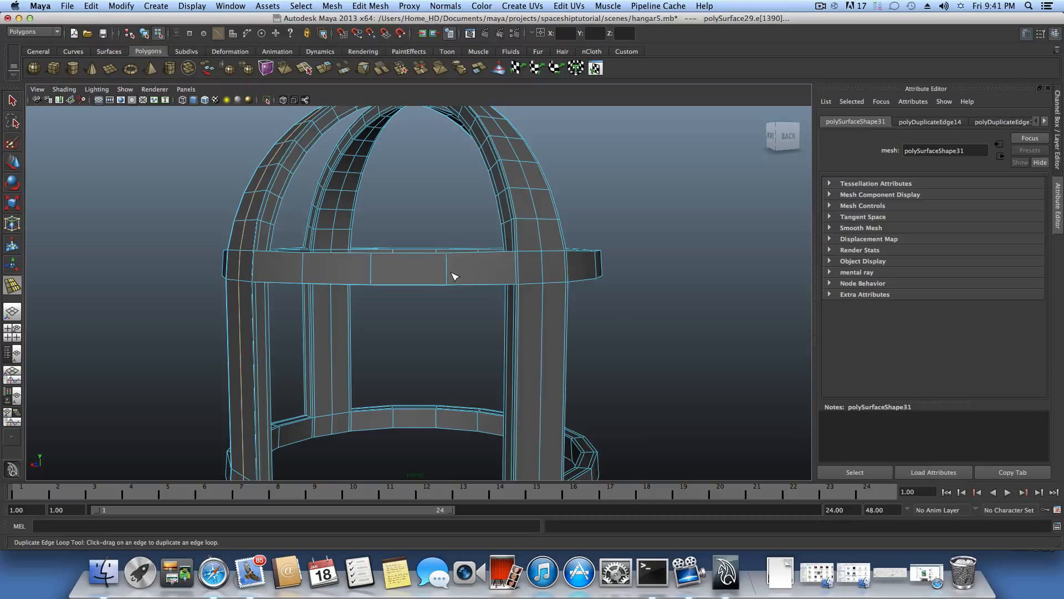
Insert edge loops around the upper ring close to the upper and lower edges of its outer face
key(z)
key(q)
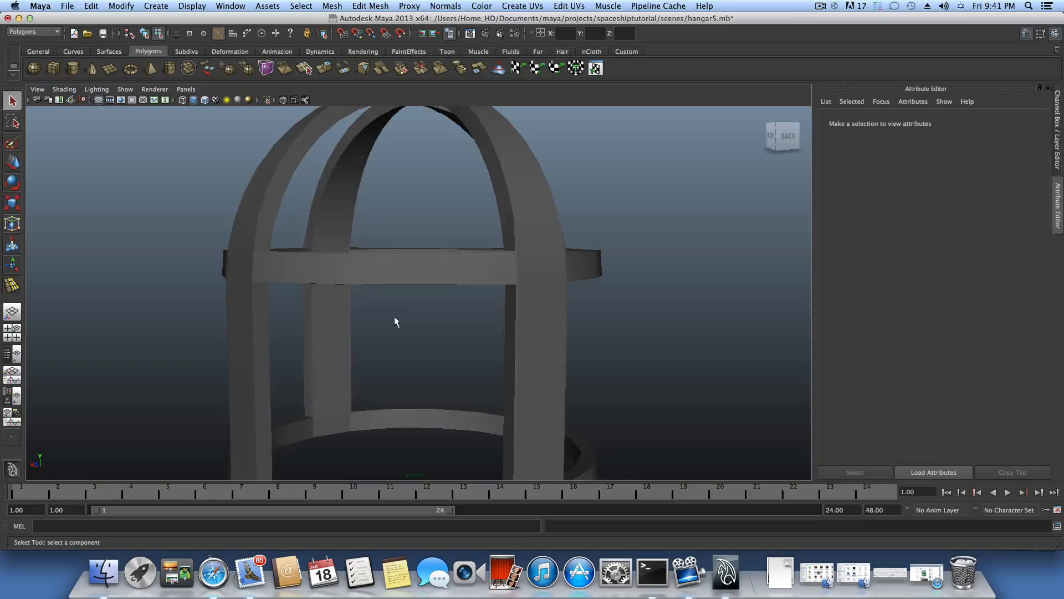
key(F8)
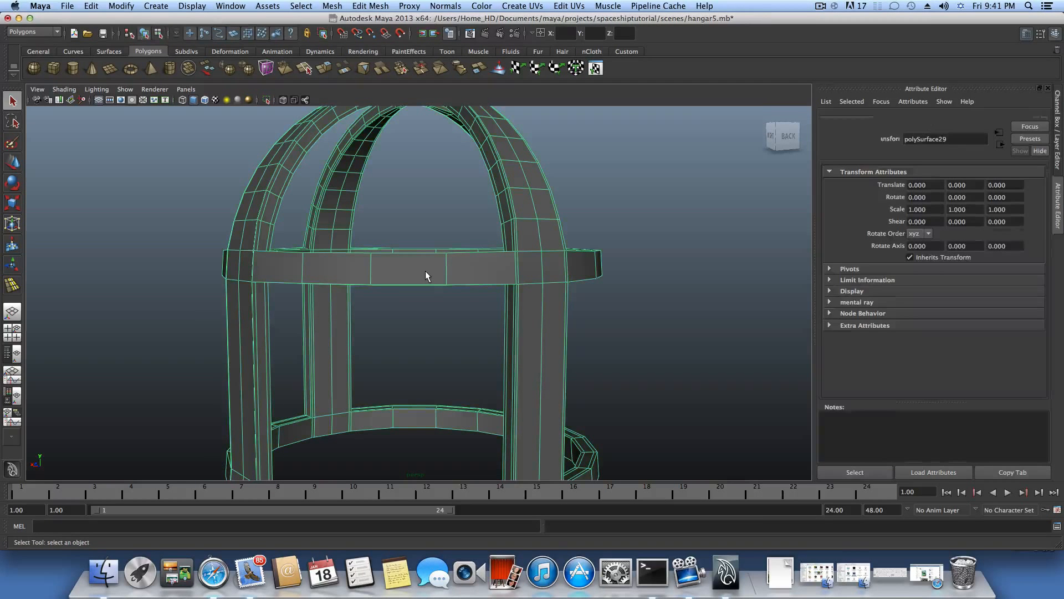
shift+right_drag(425, 272, 398, 283)
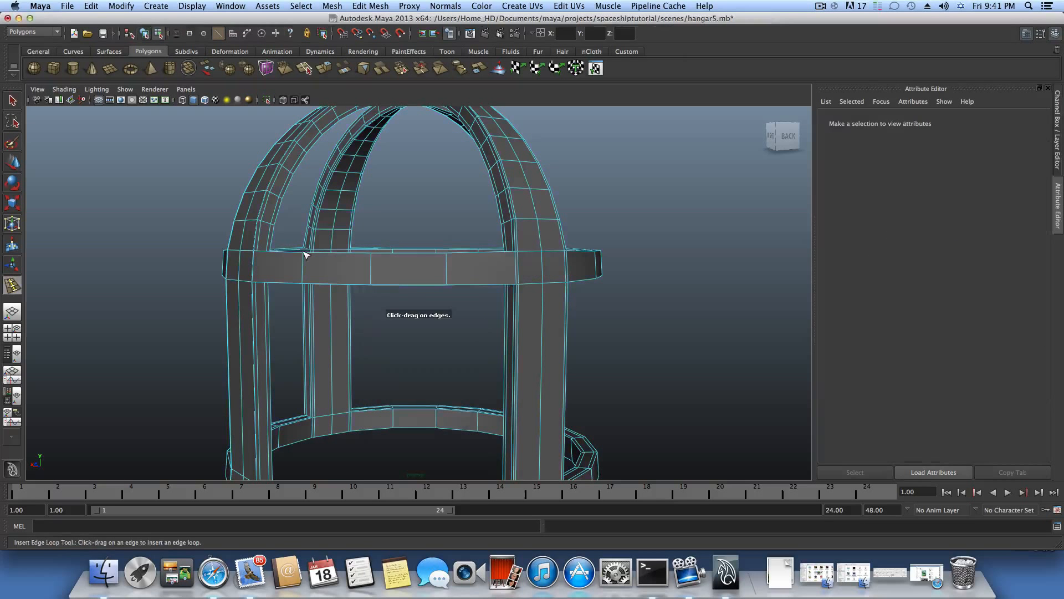
drag(304, 259, 304, 281)
Insert edge loops around the lower ring close to the upper and lower edges of its outer face
alt+middle_drag(316, 268, 273, 166)
alt+drag(349, 299, 316, 288)
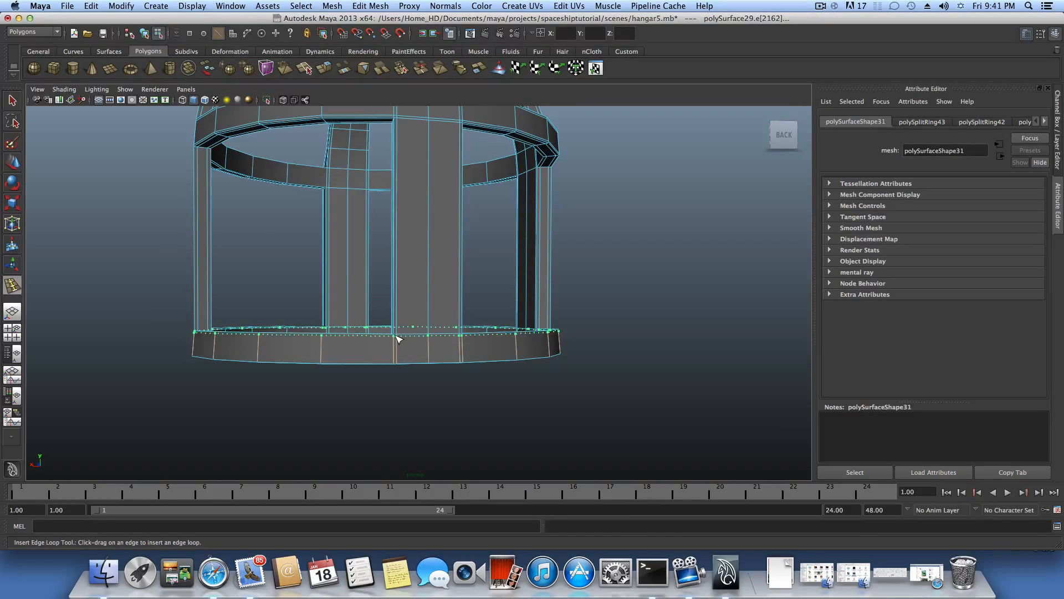
mouse_move(398, 336)
mouse_down()
mouse_move(397, 363)
mouse_move(397, 351)
mouse_up()
alt+right_drag(398, 351, 574, 363)
alt+drag(576, 366, 497, 349)
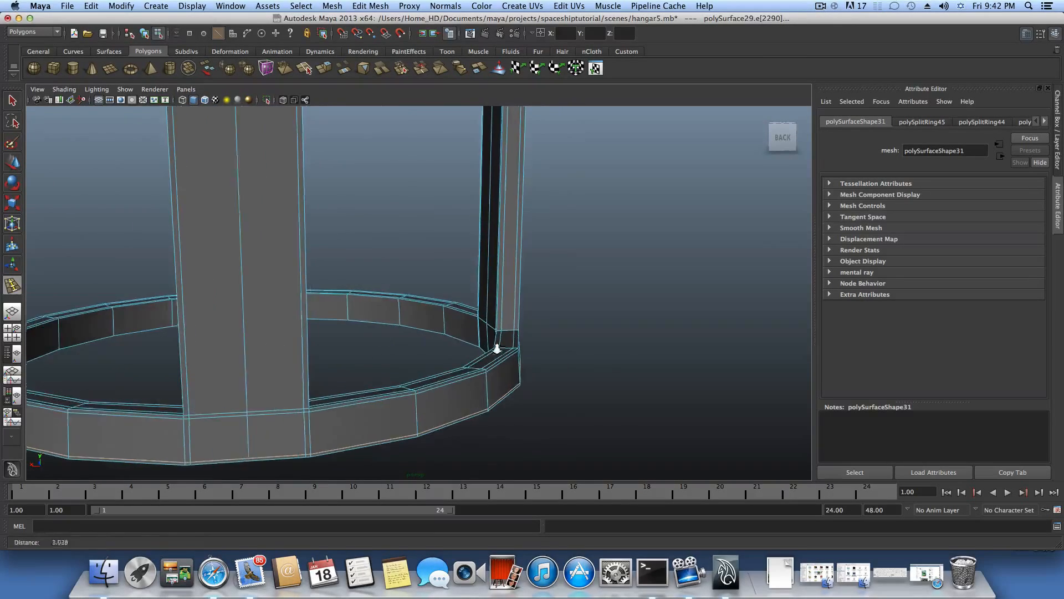
alt+right_drag(496, 349, 570, 355)
alt+drag(570, 354, 693, 353)
alt+middle_drag(483, 352, 571, 335)
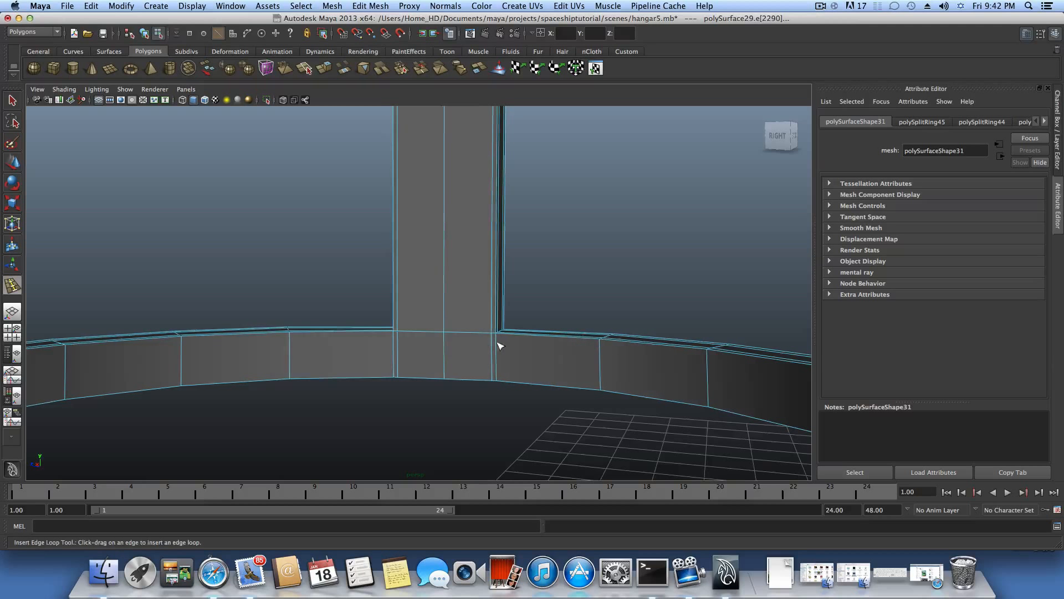
drag(497, 337, 497, 336)
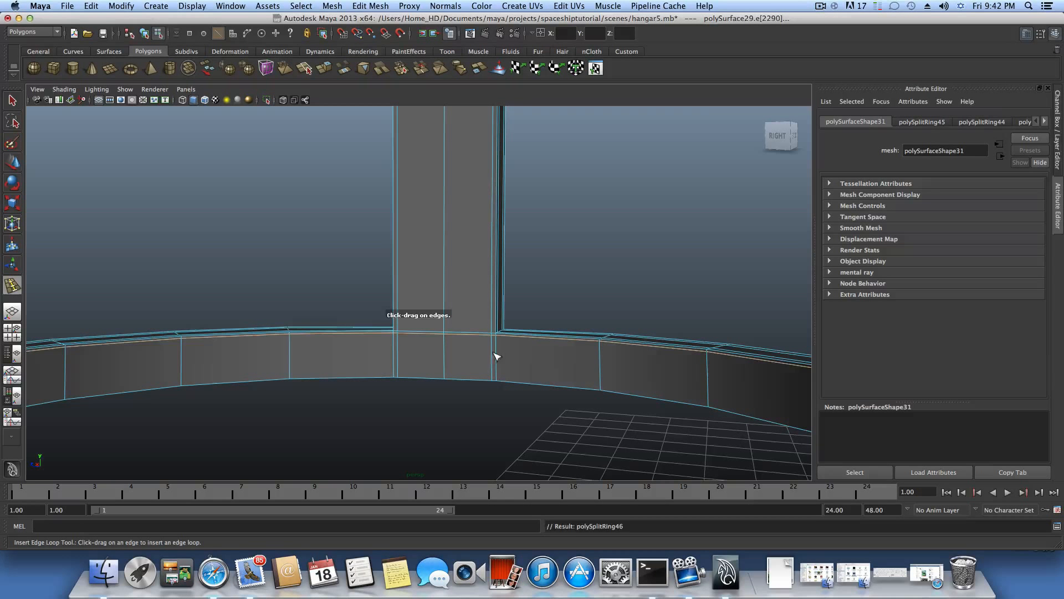
drag(499, 380, 500, 380)
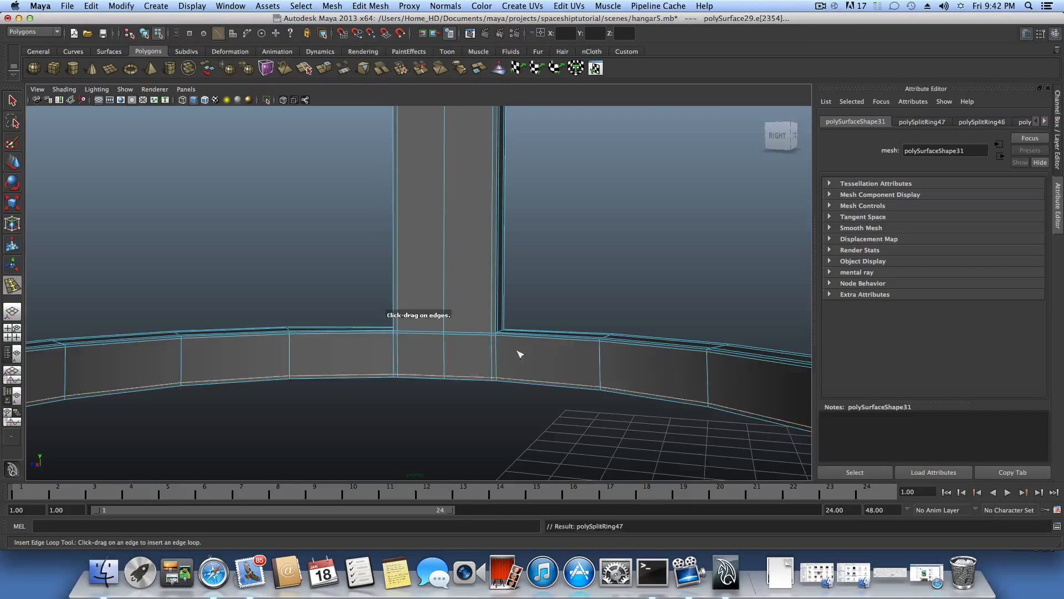
alt+right_drag(519, 354, 432, 367)
alt+middle_drag(432, 367, 423, 430)
alt+middle_drag(416, 260, 410, 413)
alt+drag(429, 276, 425, 287)
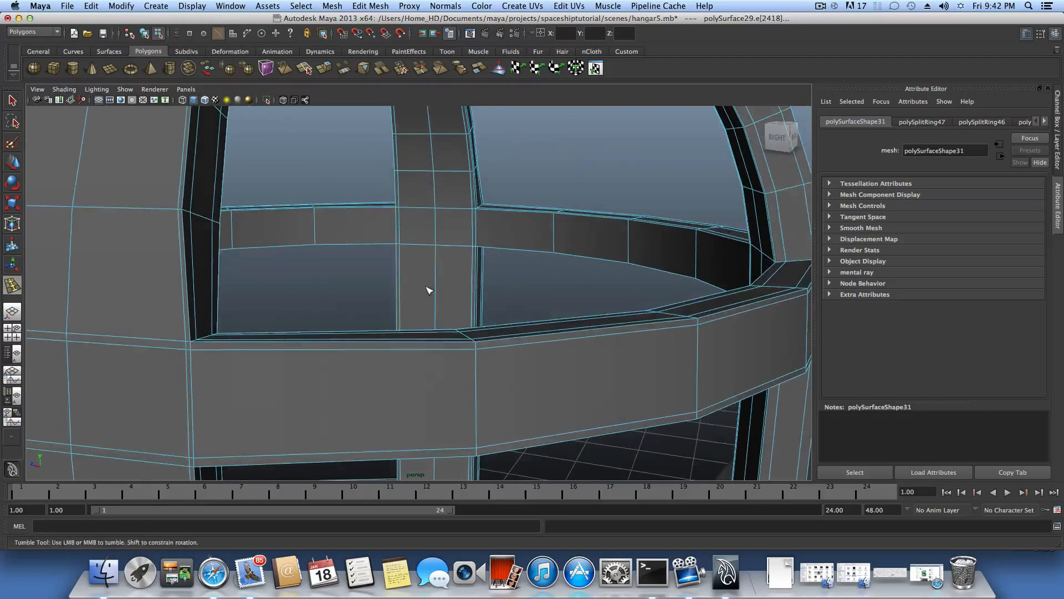
Insert edge loops around the inner face of the frame's upper ring, close to its upper and lower edges
drag(474, 215, 474, 242)
alt+middle_drag(474, 235, 477, 298)
alt+right_drag(477, 298, 433, 269)
alt+drag(435, 272, 425, 311)
alt+right_drag(425, 312, 523, 312)
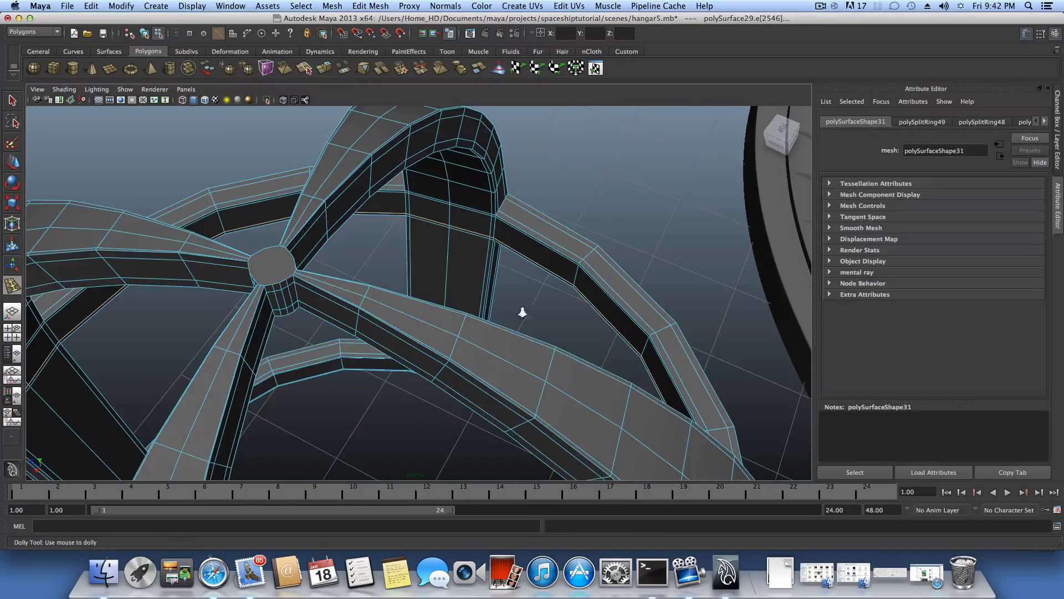
Finish inserting edge loops, return to object selection and display the whole strap-and-ring frame in smooth mesh preview
key([)
click(391, 281)
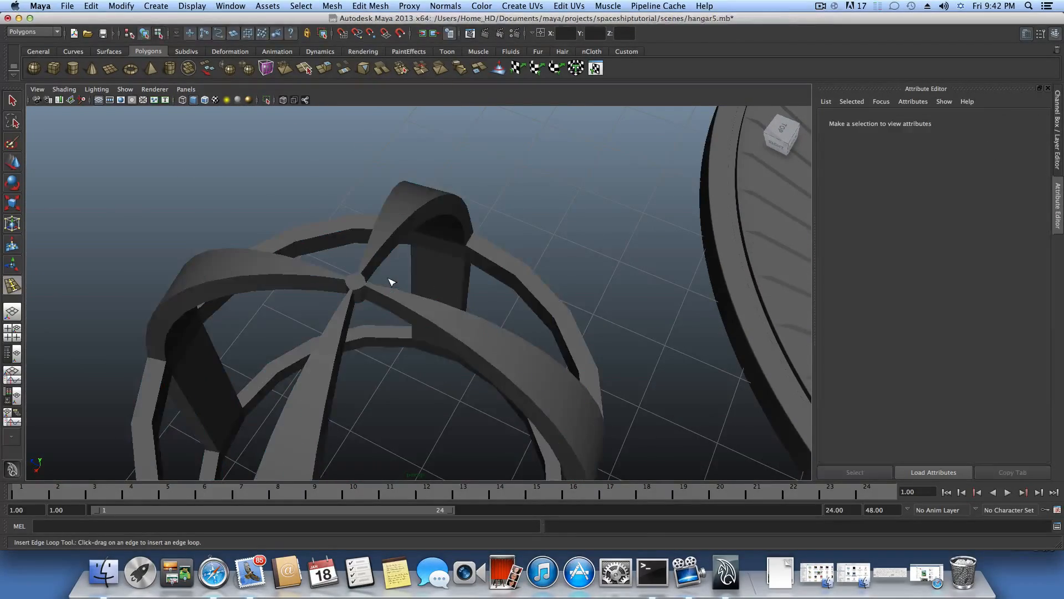
click(12, 101)
click(463, 322)
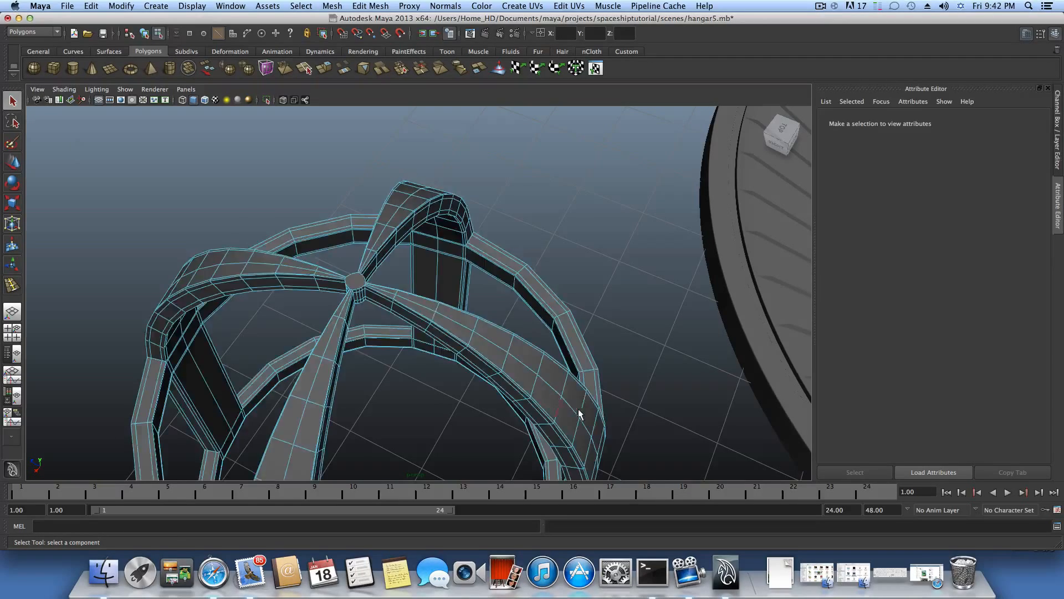
alt+drag(462, 322, 484, 395)
key(F8)
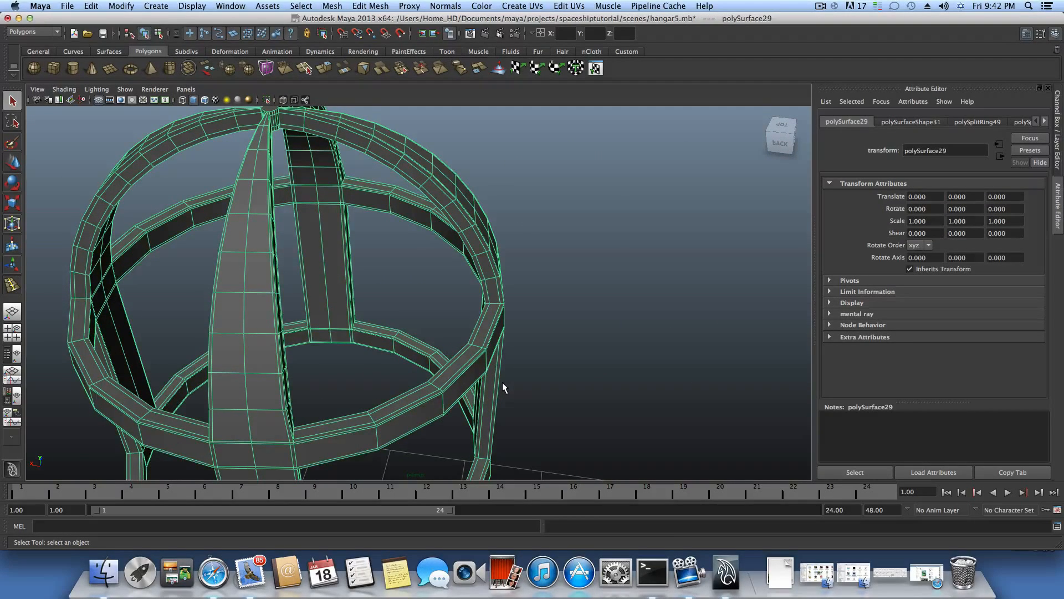
key(3)
alt+drag(510, 378, 443, 318)
alt+right_drag(442, 318, 315, 318)
alt+drag(316, 317, 61, 357)
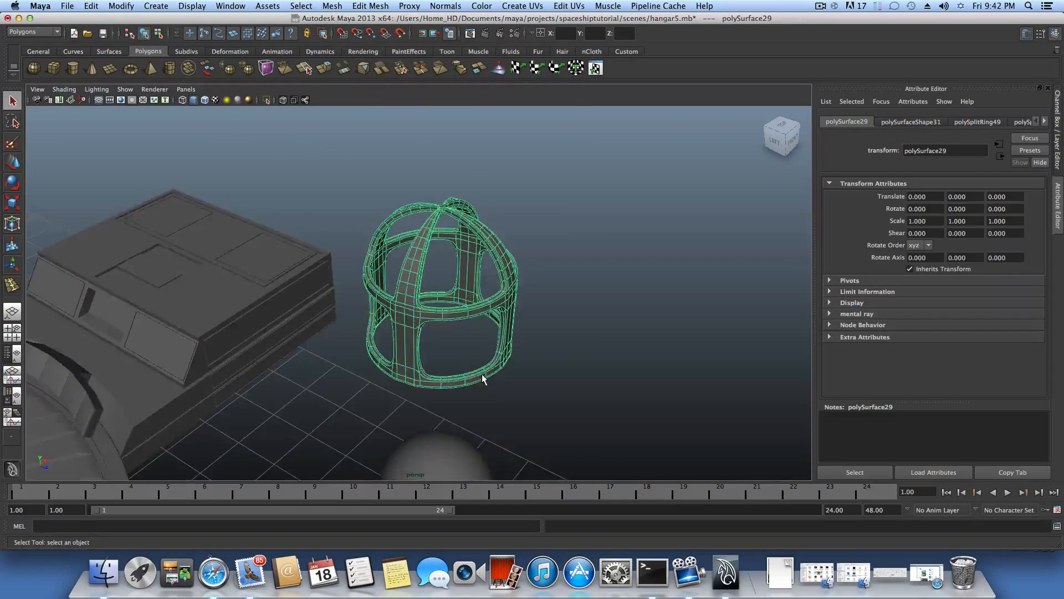
alt+right_drag(482, 377, 342, 344)
alt+drag(342, 344, 331, 335)
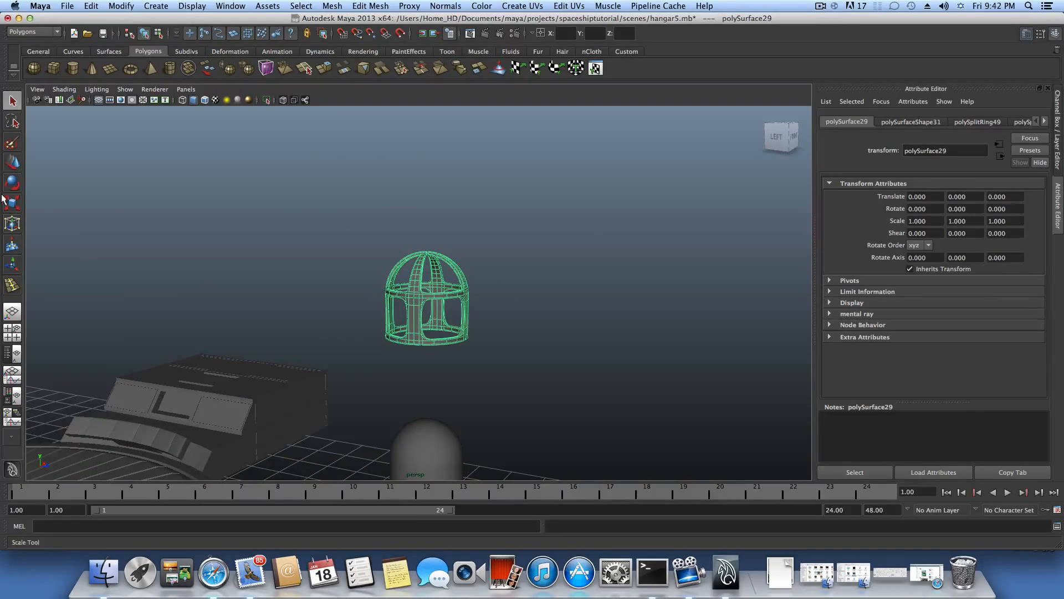
Center the frame's pivot and lower the frame over the half-capsule to a Translate Y of -4.433
click(12, 162)
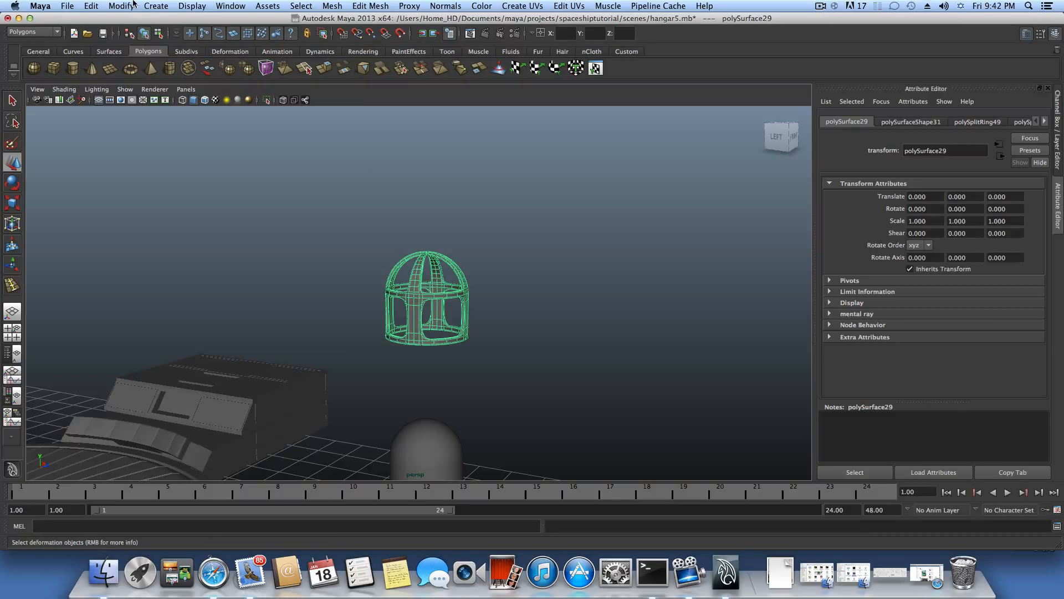
click(133, 7)
click(143, 127)
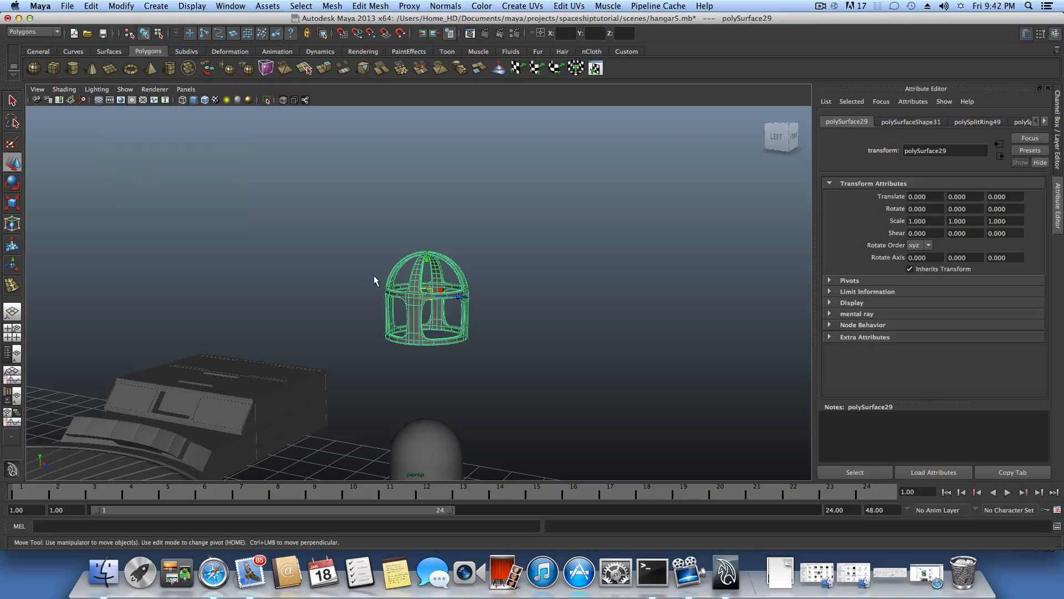
drag(426, 262, 349, 289)
scroll(535, 317, up, 3)
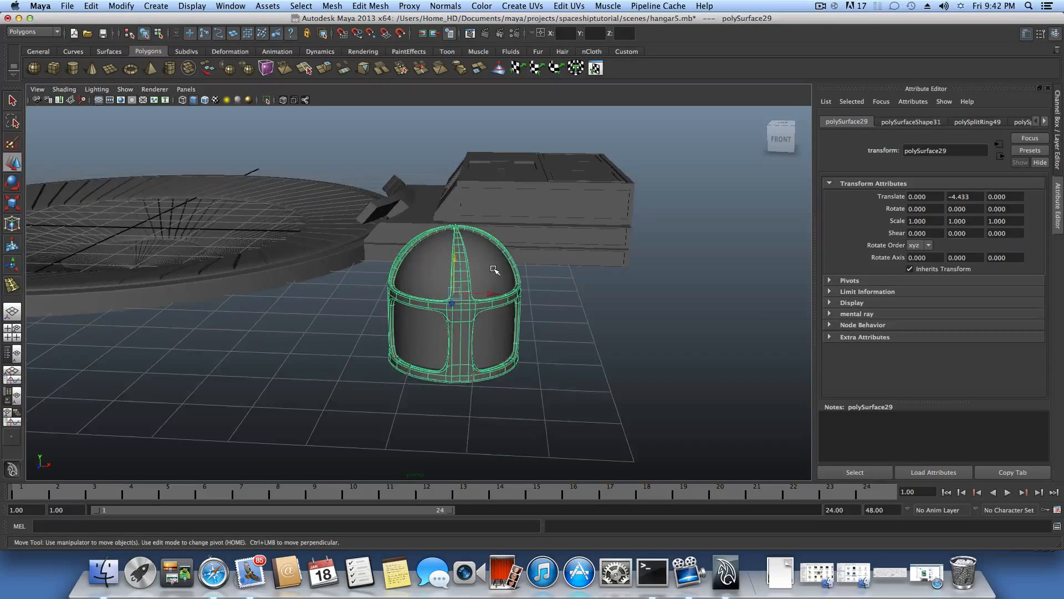
Move the capsule and its frame vertically together, bringing the capsule to a Translate Y of 0.509
click(493, 269)
alt+drag(483, 308, 481, 303)
drag(454, 254, 411, 288)
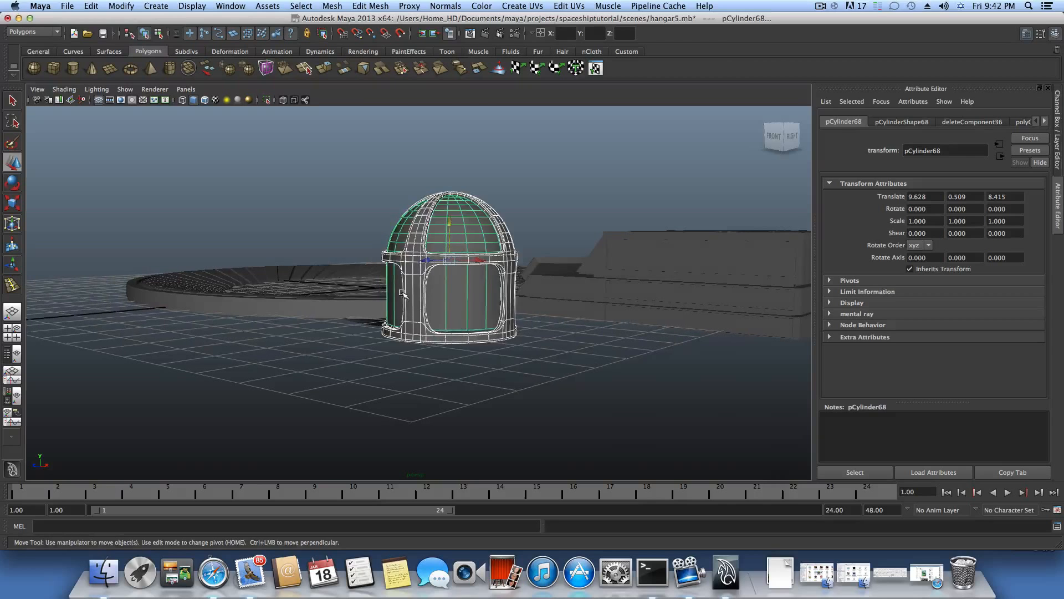
Raise the frame off the capsule to a Translate Y of -2.230 and move the capsule's bottom vertices slightly down
click(411, 288)
drag(450, 226, 450, 115)
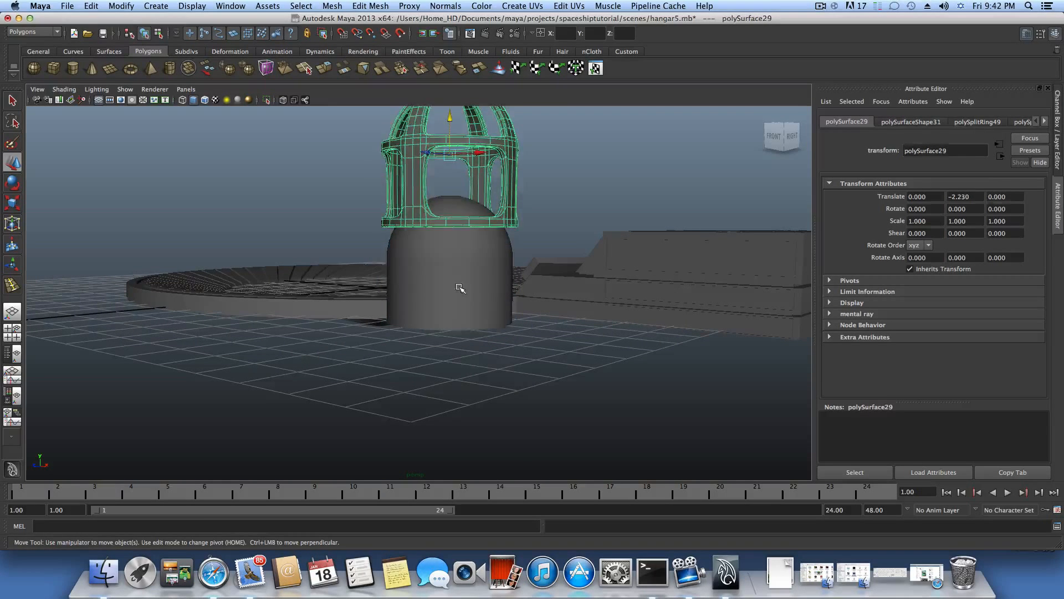
click(459, 288)
mouse_move(459, 288)
alt+mouse_down()
mouse_move(470, 314)
mouse_move(470, 302)
alt+mouse_up()
right_drag(470, 303, 410, 303)
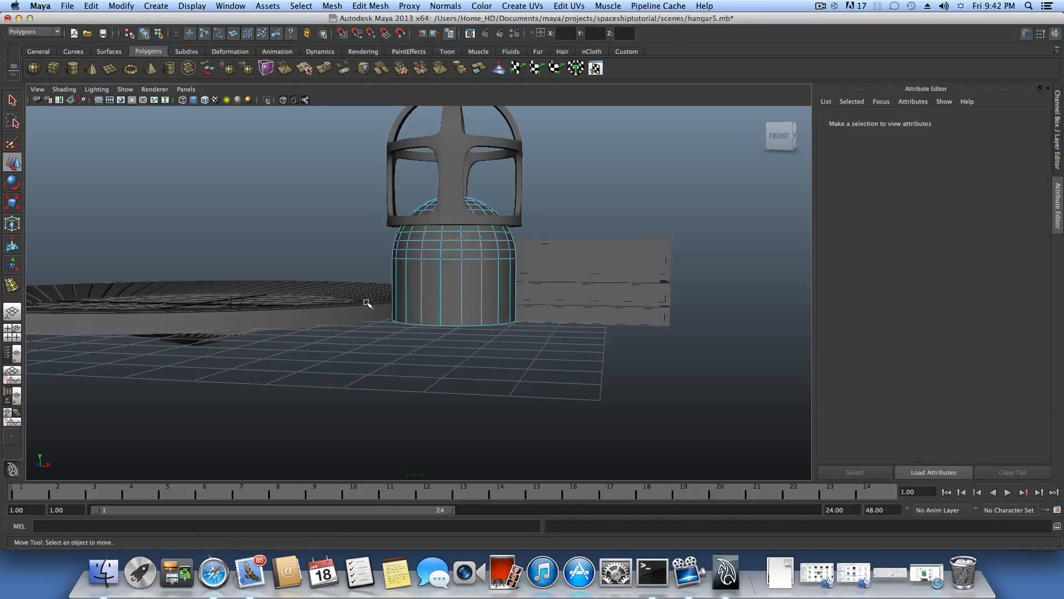
alt+drag(366, 302, 507, 338)
drag(451, 283, 466, 314)
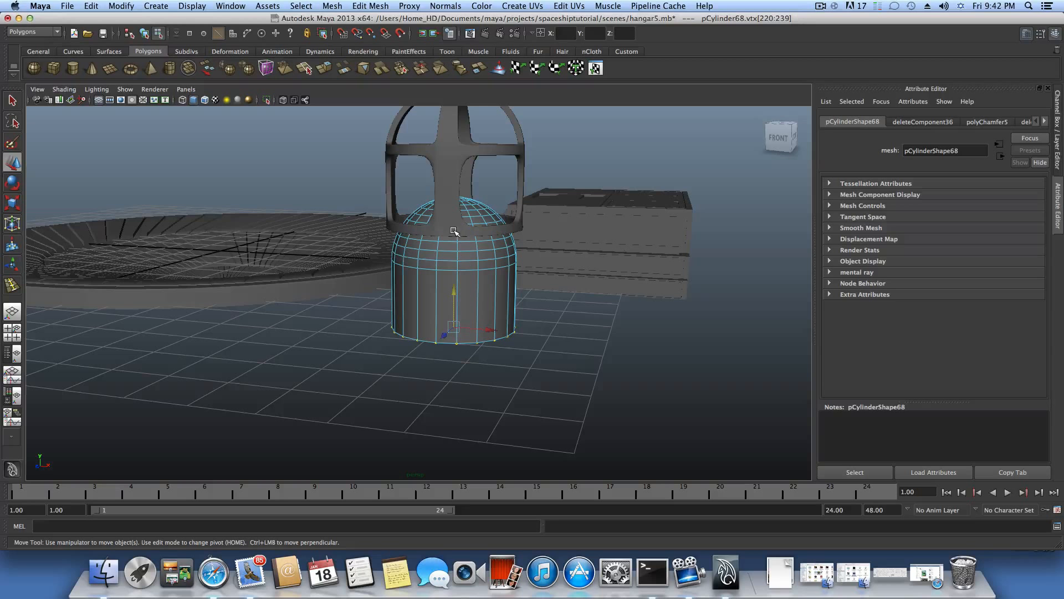
Lower the frame back over the capsule to a Translate Y of -3.892 and check the fit of both pieces
key(F8)
click(460, 212)
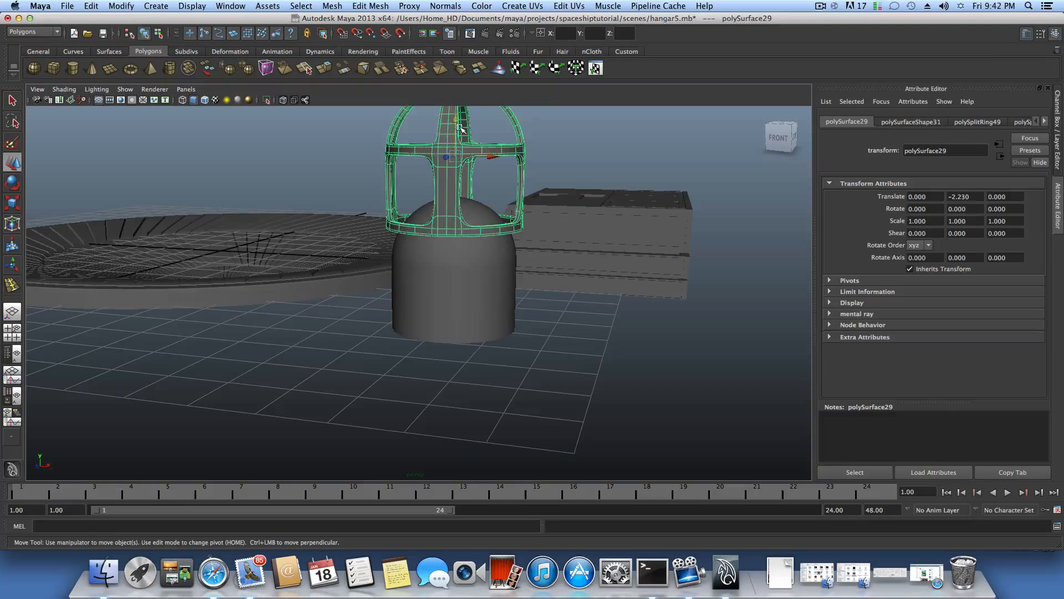
drag(460, 129, 451, 230)
alt+drag(454, 277, 398, 253)
shift+click(449, 268)
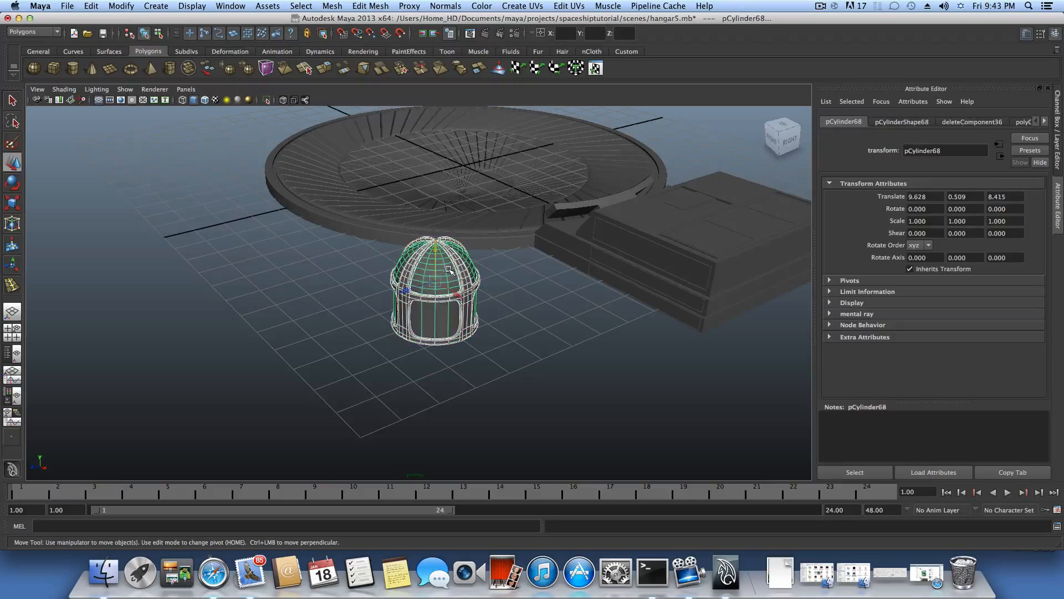
mouse_move(441, 299)
alt+mouse_down()
mouse_move(455, 272)
mouse_move(455, 294)
mouse_move(450, 284)
alt+mouse_up()
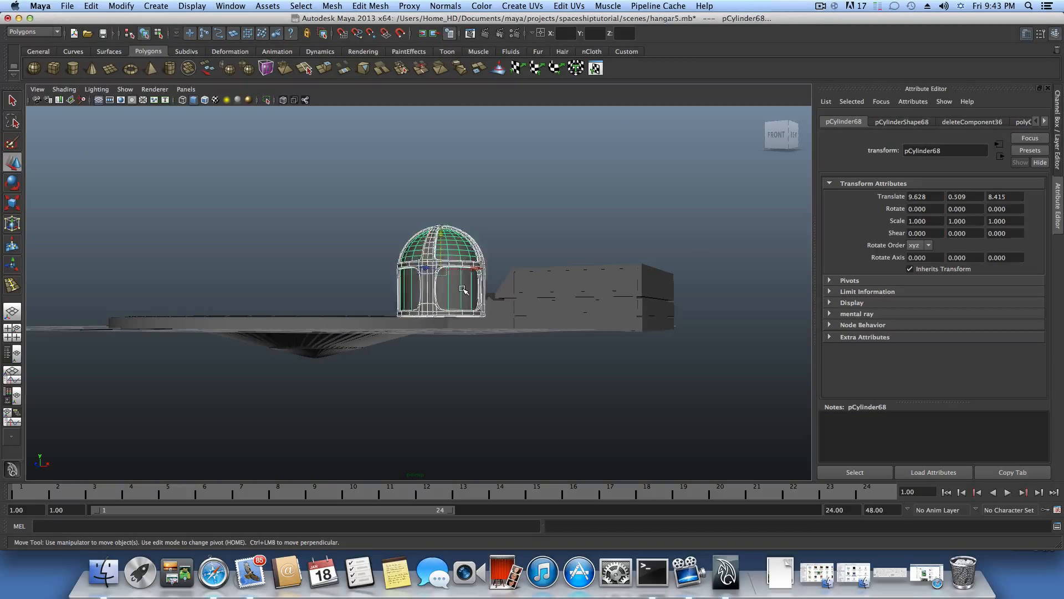
Lift the frame straight up again to expose the capsule underneath
click(450, 283)
click(430, 222)
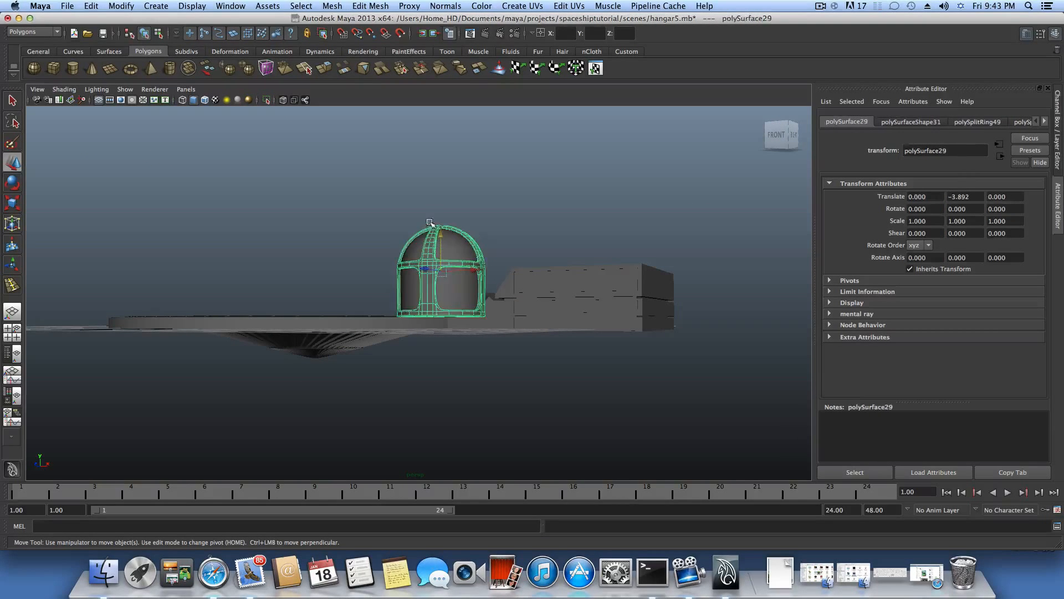
drag(440, 233, 442, 161)
Select the capsule's complete open bottom edge loop and extrude it
click(444, 276)
alt+right_drag(444, 276, 656, 351)
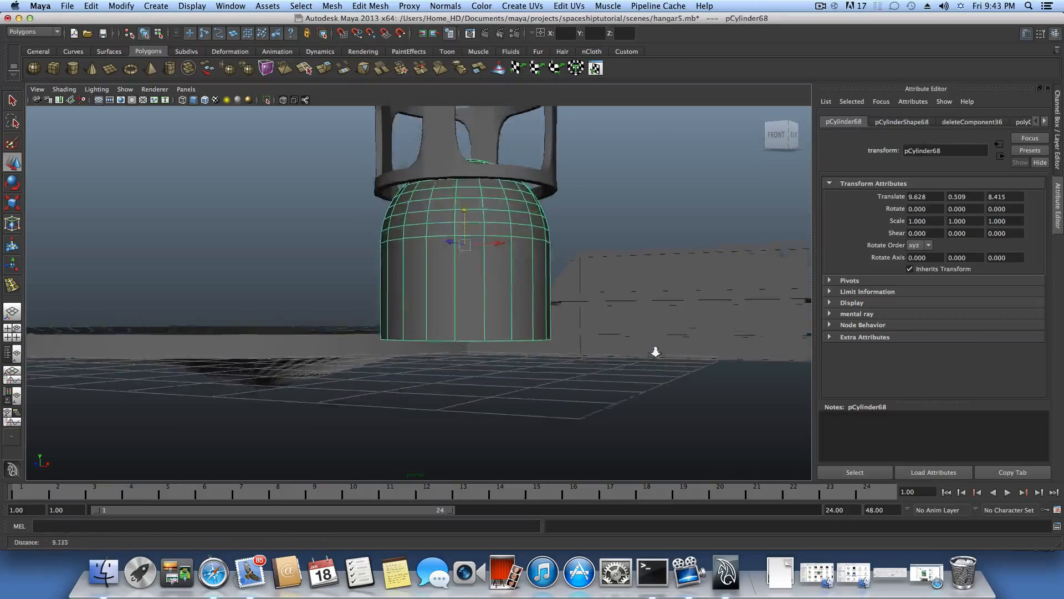
alt+drag(655, 351, 600, 349)
right_drag(537, 322, 543, 298)
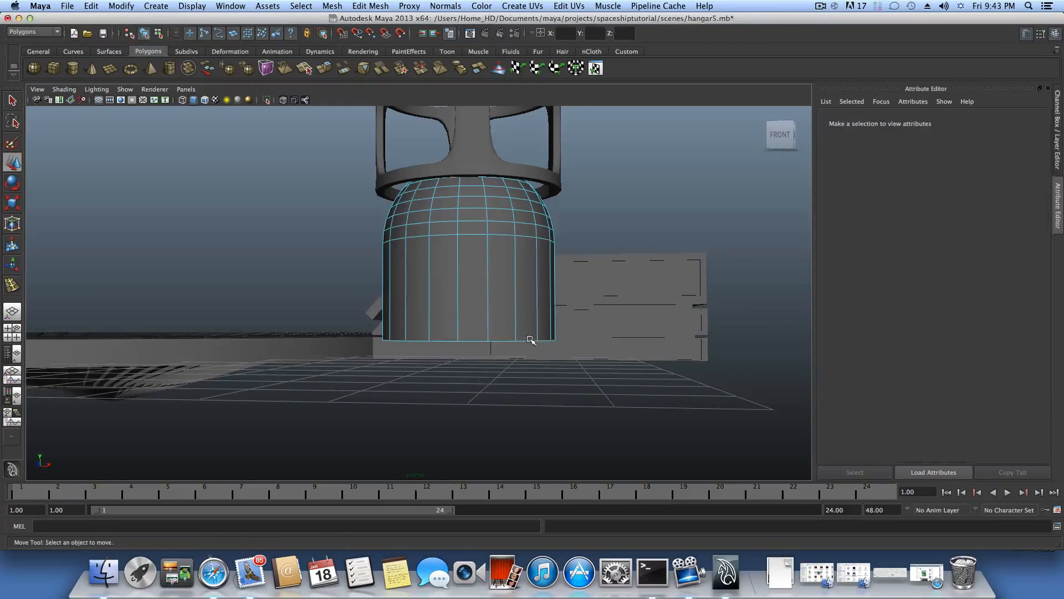
alt+drag(534, 339, 513, 338)
double_click(511, 336)
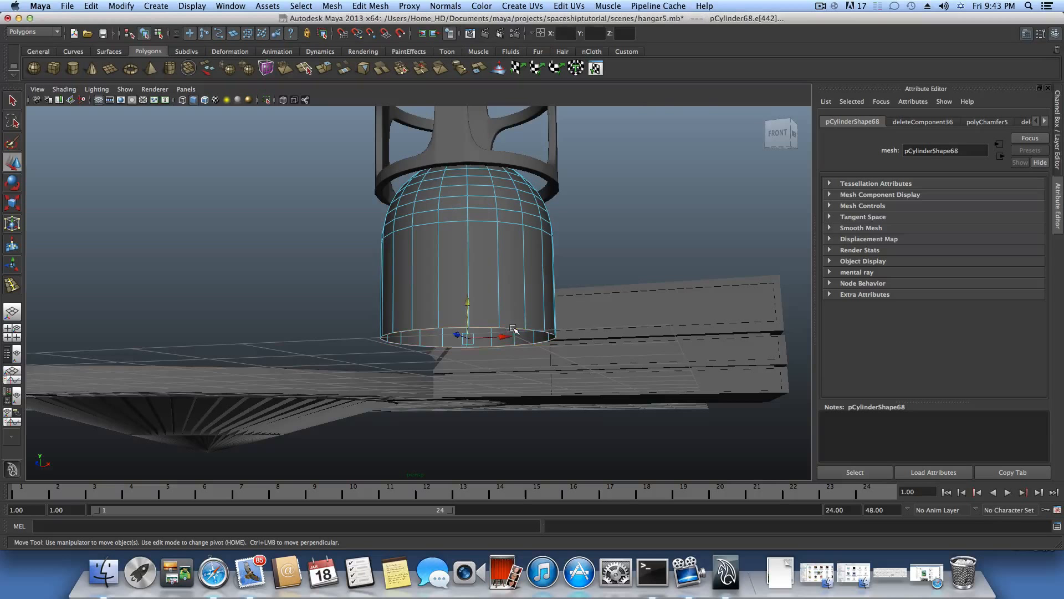
key(ctrl+e)
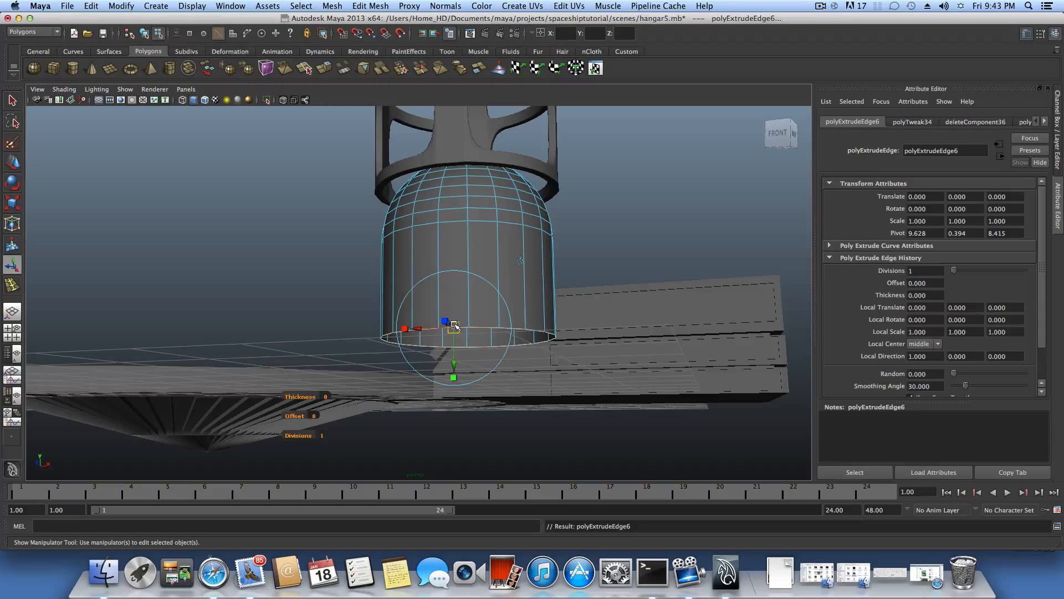
drag(458, 365, 455, 394)
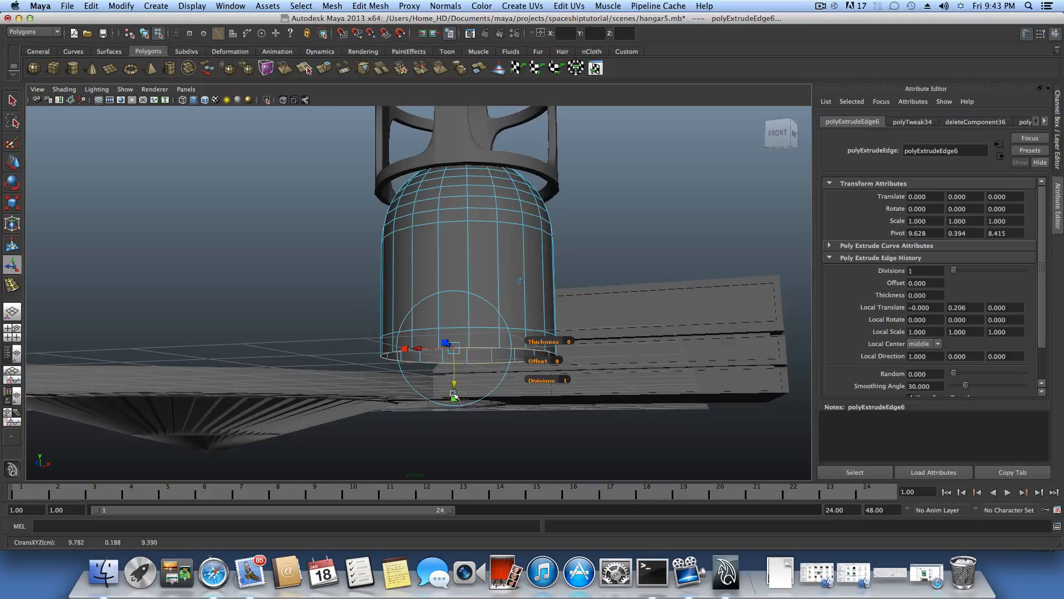
alt+drag(473, 377, 505, 386)
key(ctrl+z)
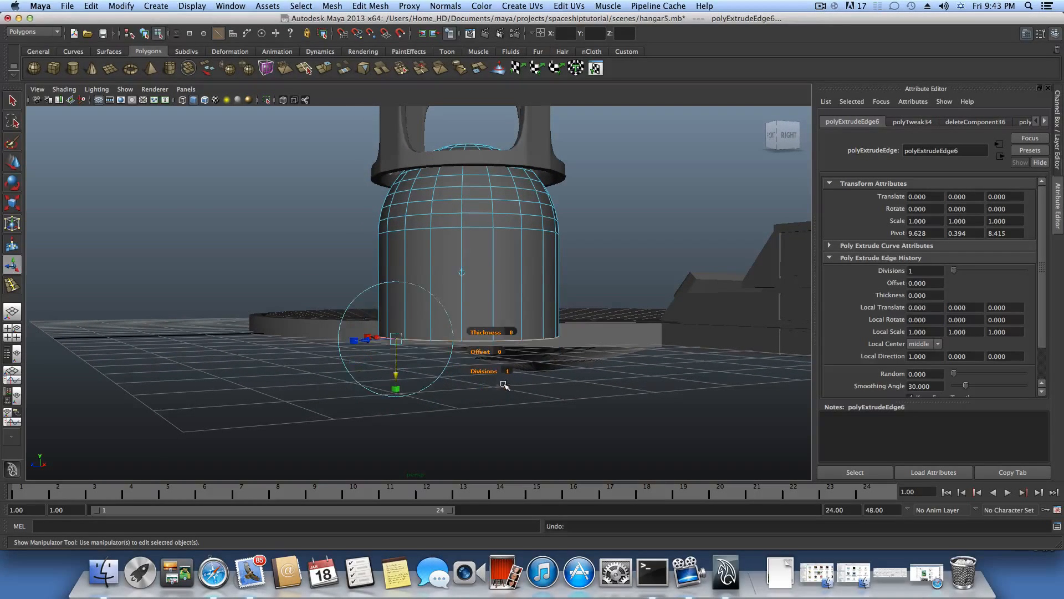
Move the extruded bottom edges straight down along the world Y axis to form a narrow band
key(w)
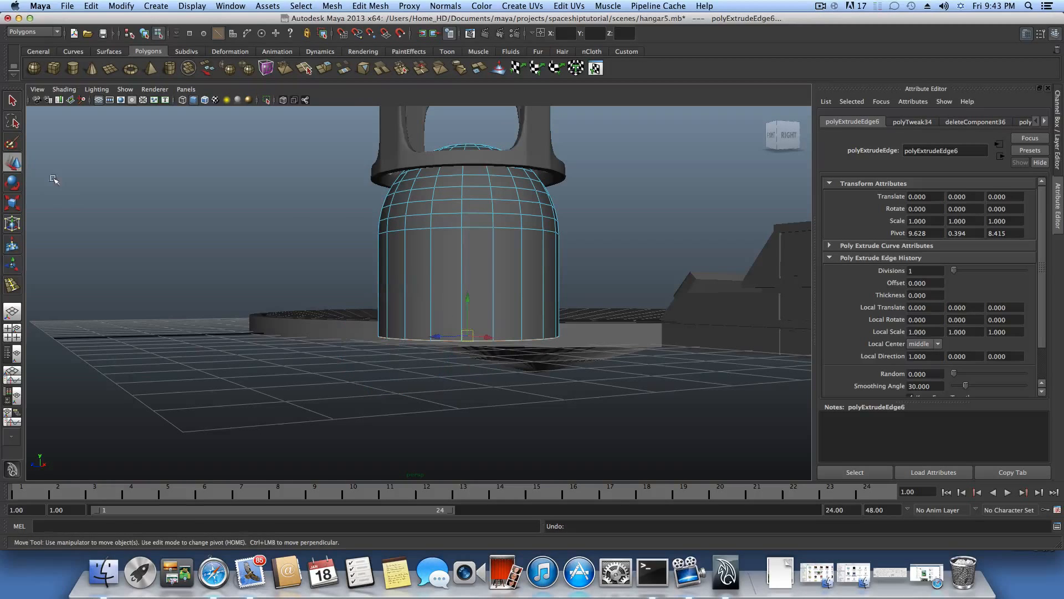
drag(464, 299, 473, 329)
alt+drag(473, 329, 458, 304)
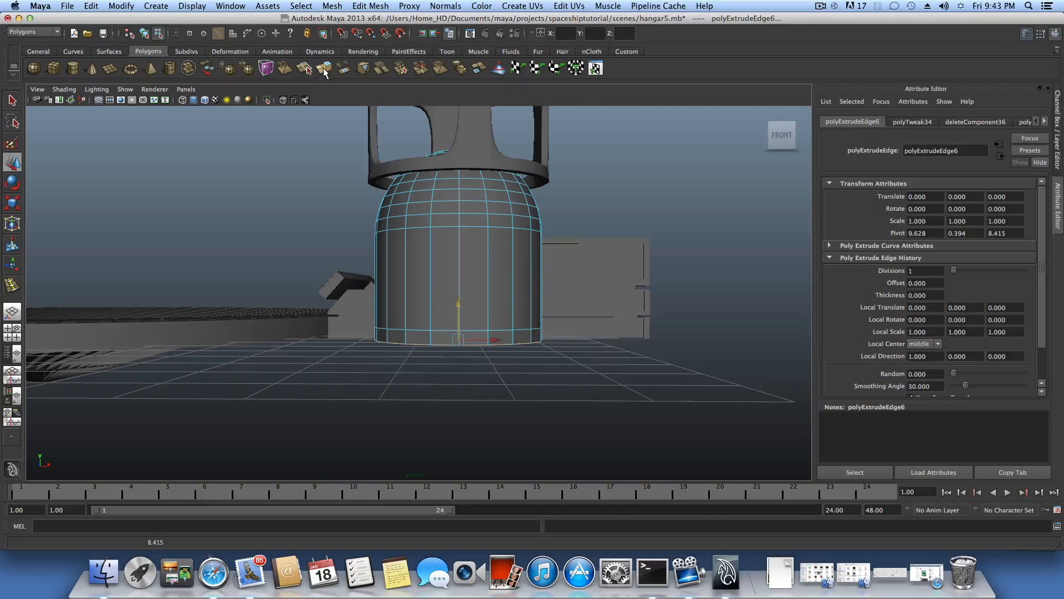
Extrude the capsule's bottom edge loop again and move it down to add a second narrow band
click(325, 70)
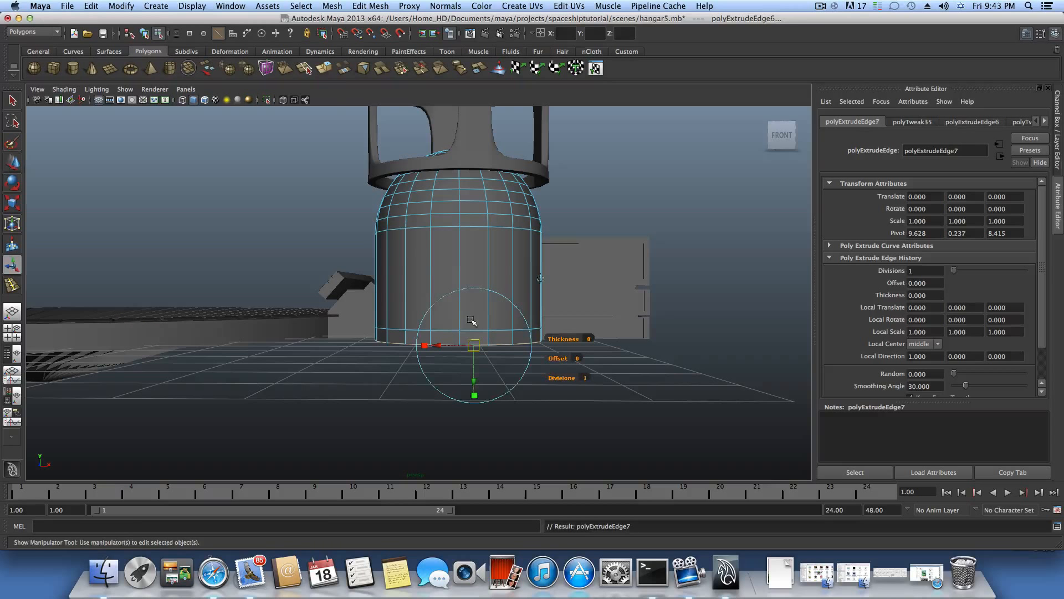
click(12, 161)
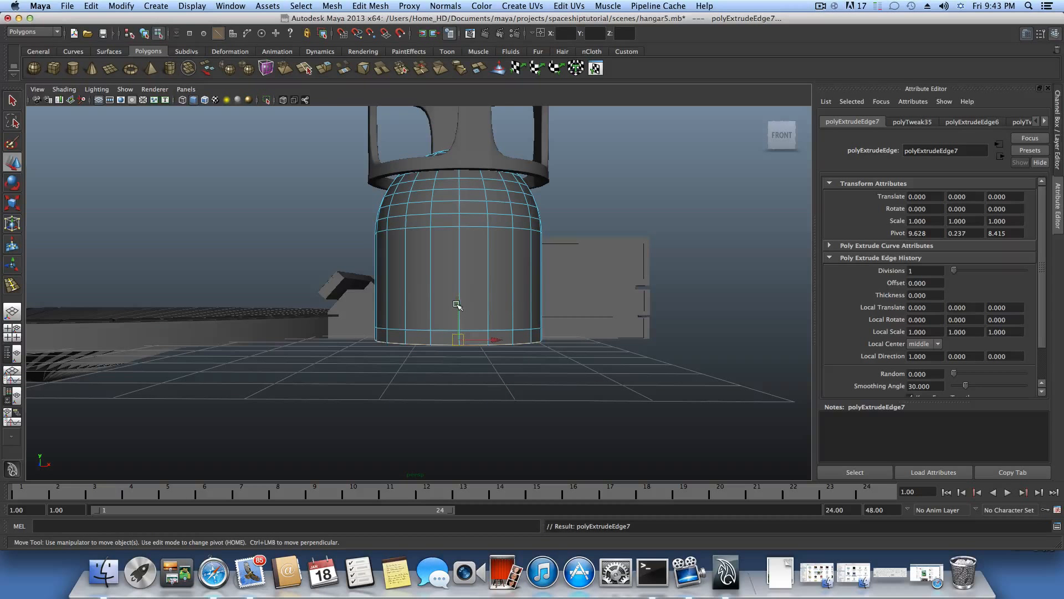
drag(456, 304, 458, 315)
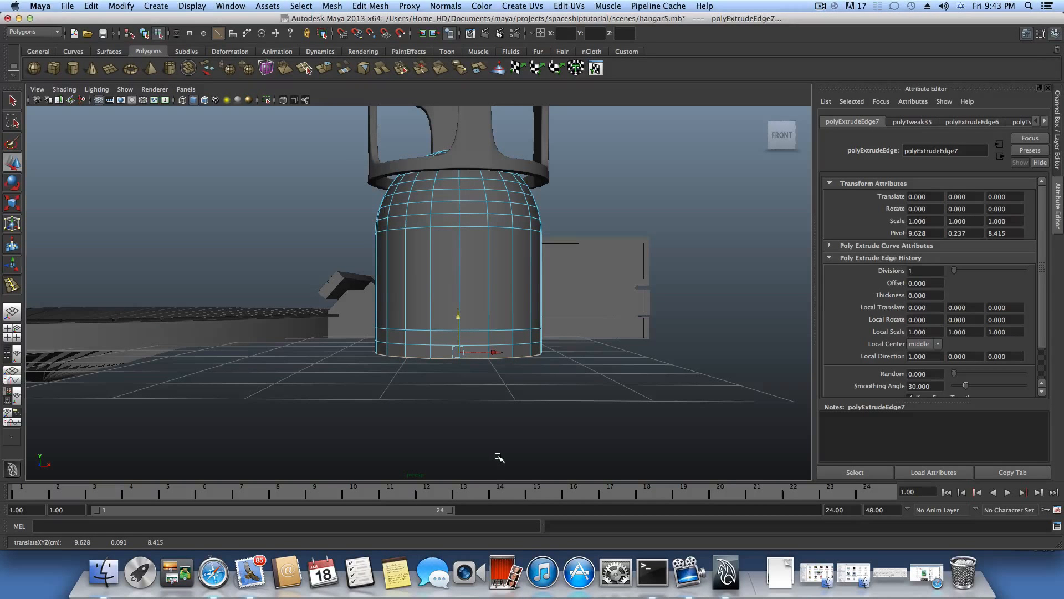
key(F8)
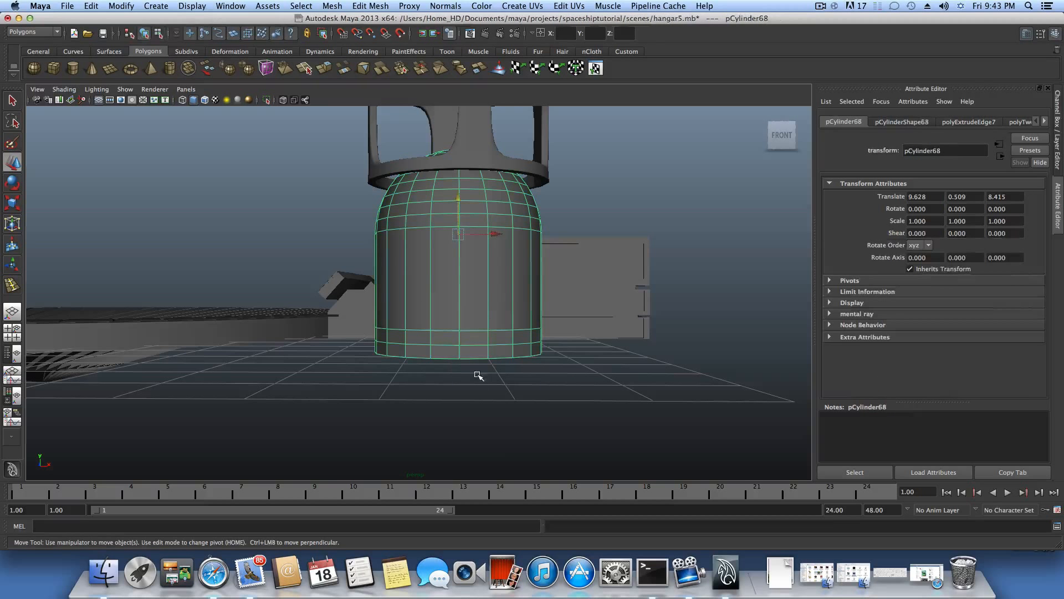
Select the lowest band of faces around the capsule and extrude it outward by 0.194 into a base flange
mouse_move(475, 345)
right_down()
mouse_move(476, 364)
mouse_move(475, 355)
right_up()
click(497, 353)
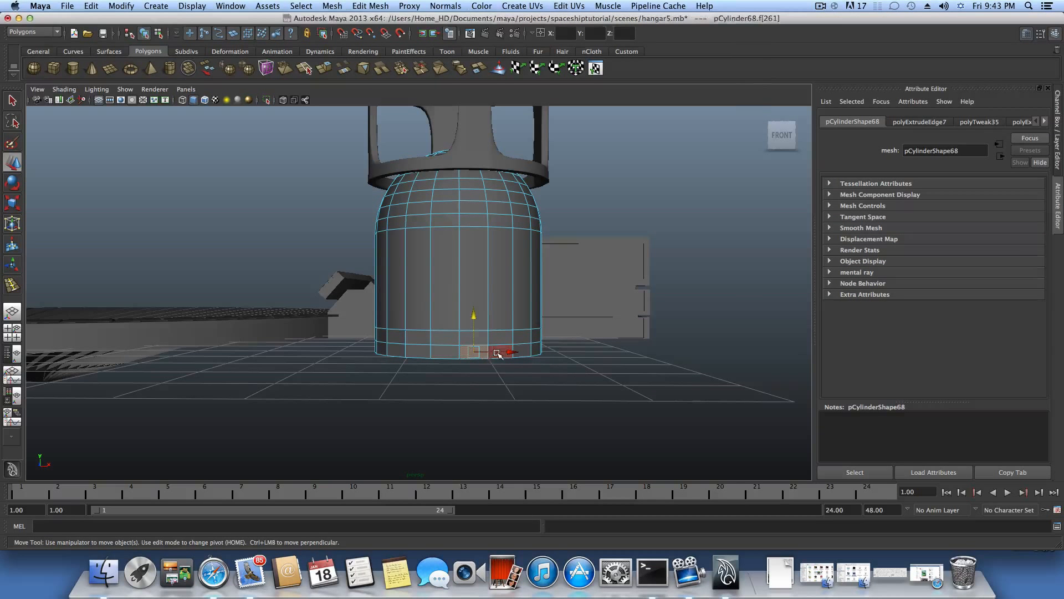
shift+double_click(449, 353)
alt+drag(531, 399, 509, 396)
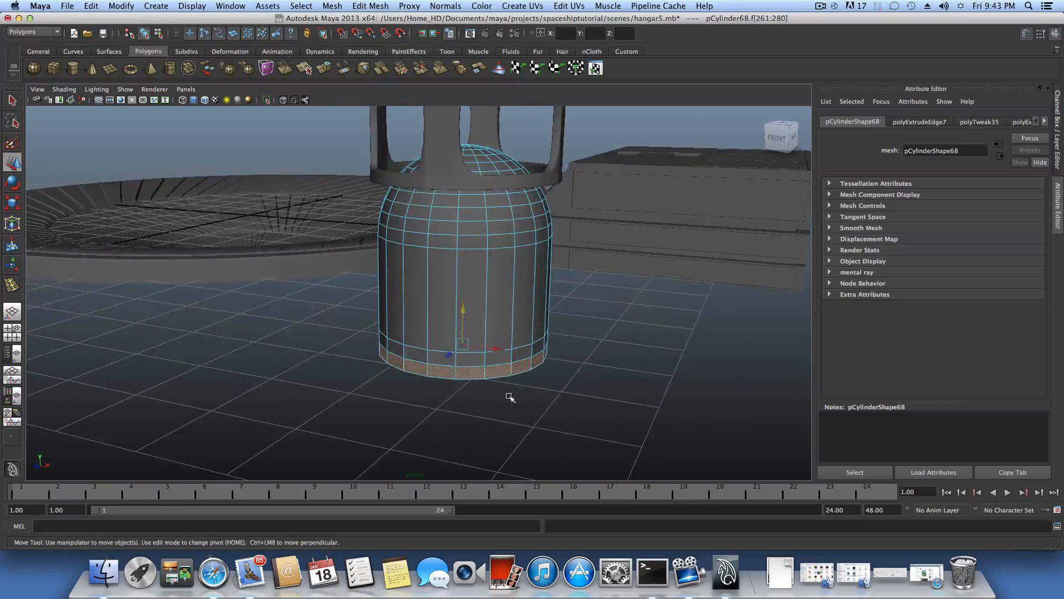
click(325, 68)
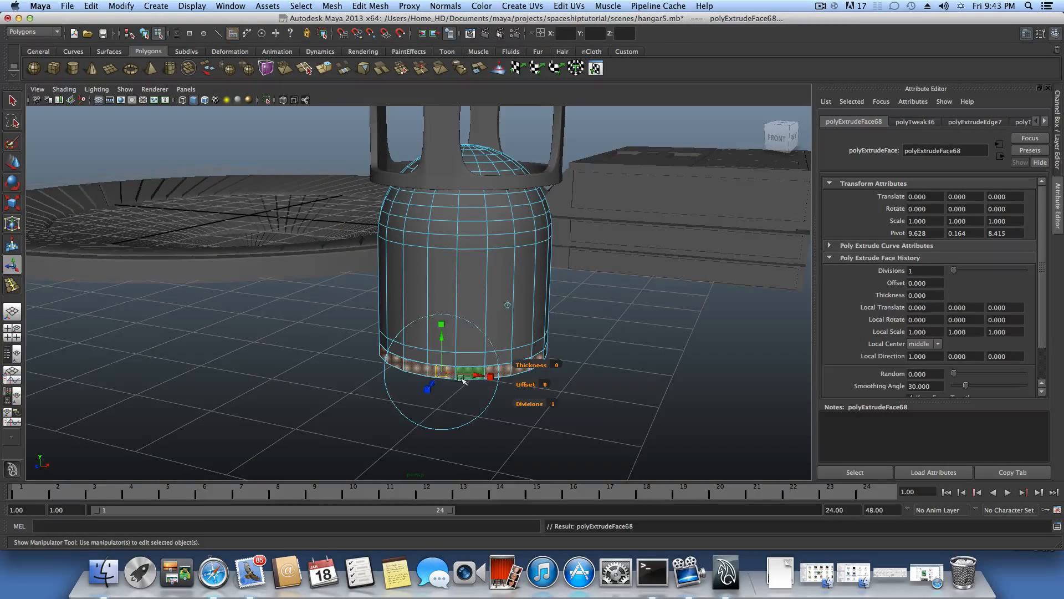
alt+drag(446, 401, 390, 395)
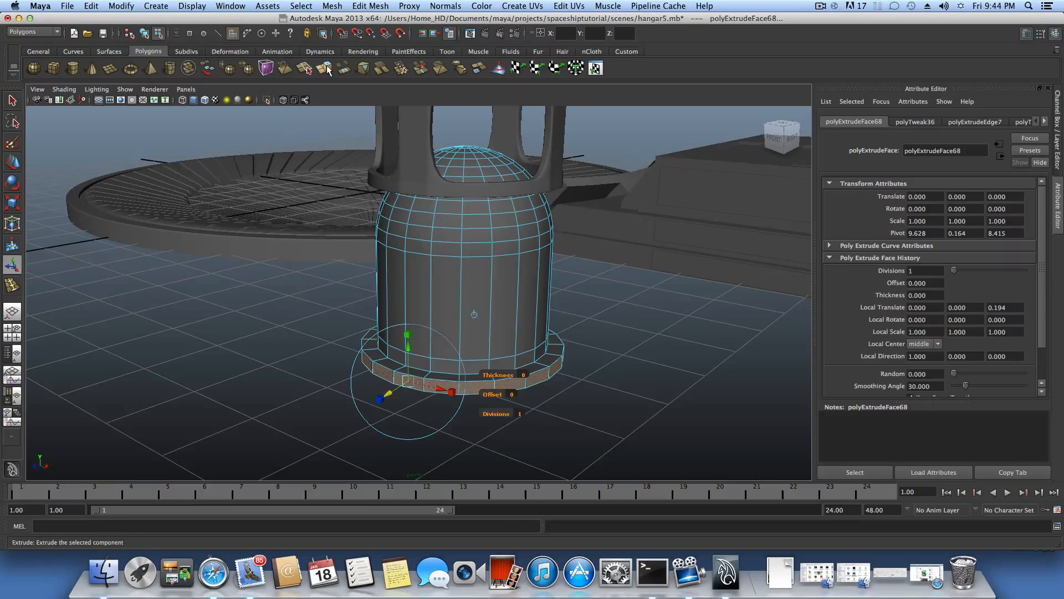
Extrude the flange's outer faces outward by a further 0.038 and return to object selection
click(325, 67)
drag(392, 398, 388, 397)
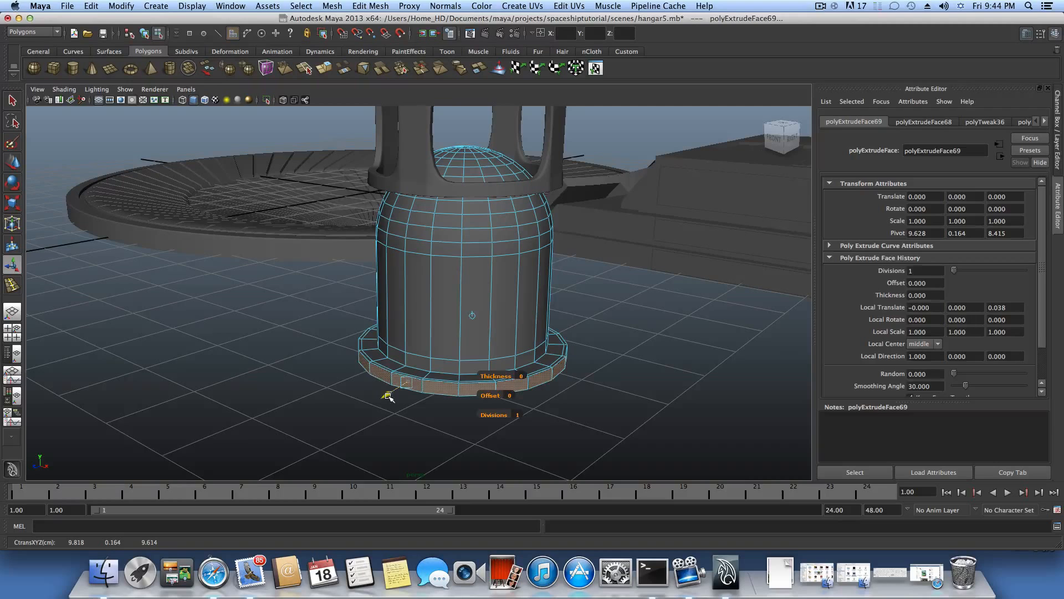
click(388, 396)
key(F8)
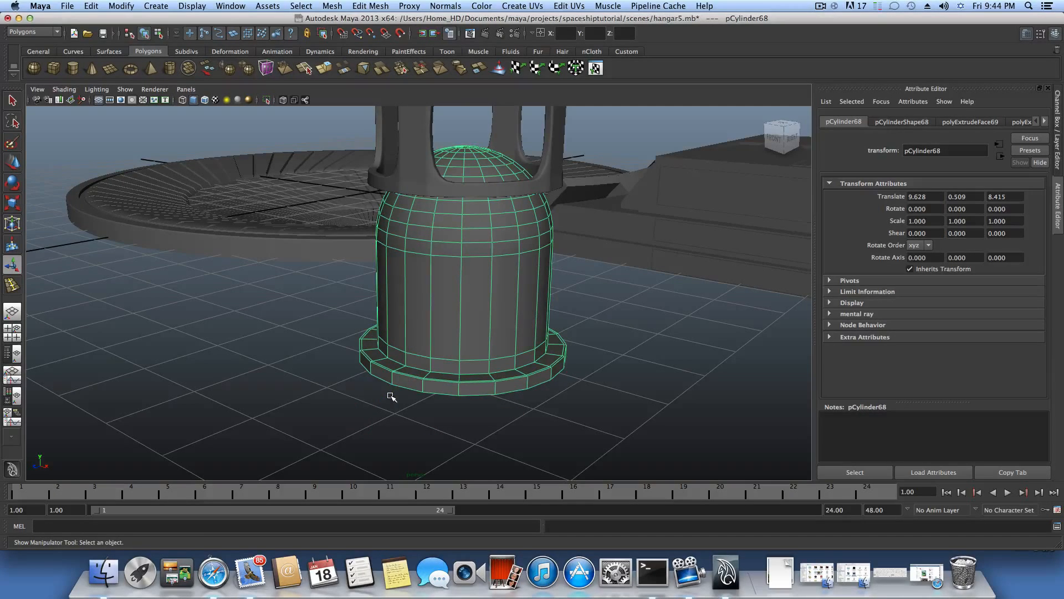
Insert supporting edge loops close to the flange's rims and around the joint between the flange and the capsule wall
alt+drag(395, 392, 470, 398)
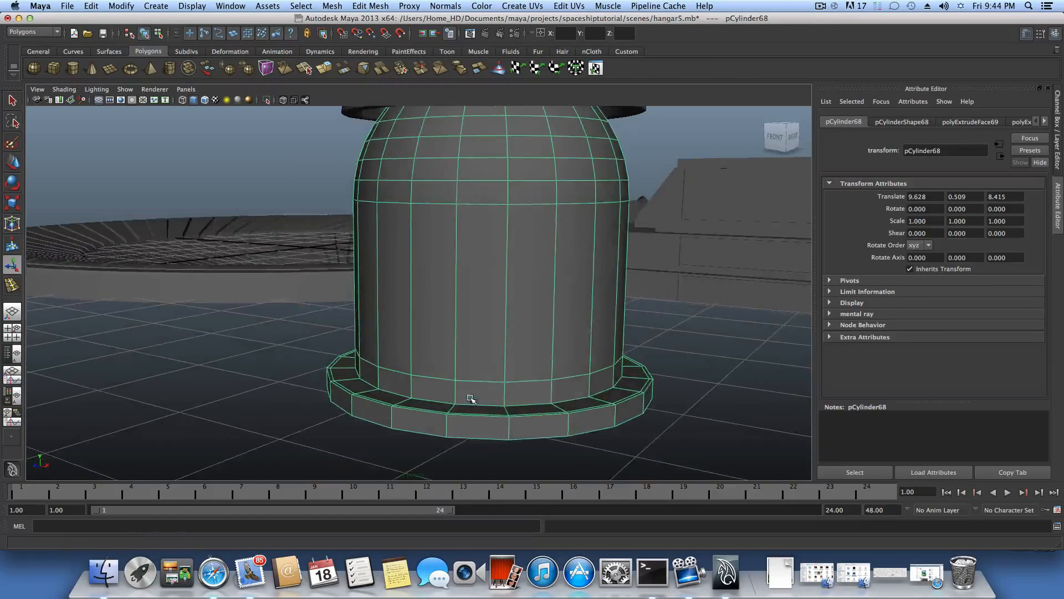
alt+middle_drag(470, 398, 430, 332)
alt+right_drag(431, 333, 341, 389)
drag(388, 371, 362, 371)
alt+right_drag(362, 370, 487, 352)
alt+middle_drag(487, 352, 557, 313)
alt+right_drag(556, 313, 508, 423)
drag(509, 416, 486, 426)
drag(292, 422, 453, 124)
drag(475, 165, 502, 149)
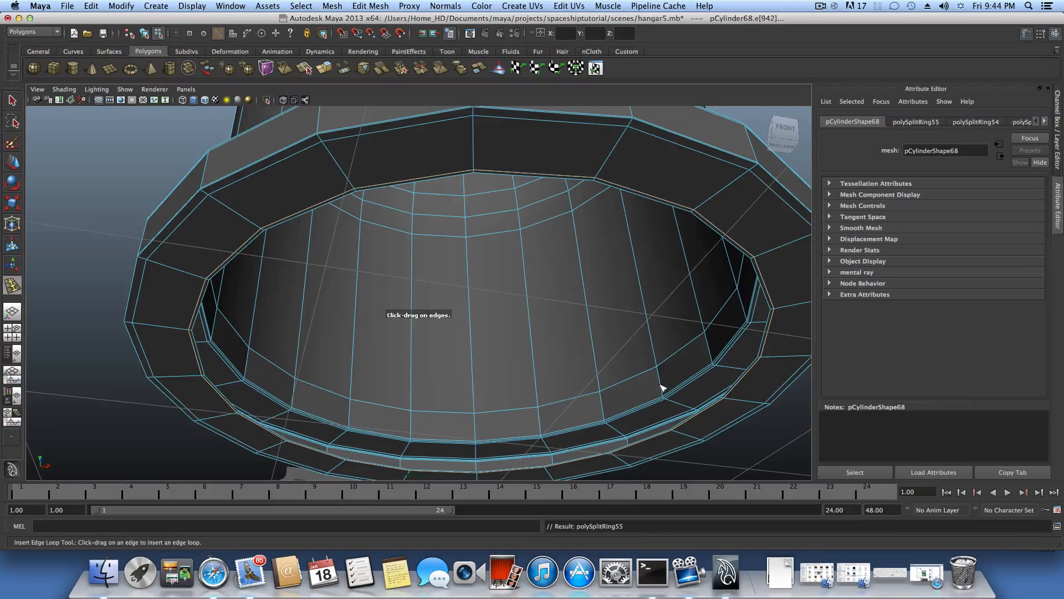
Finish inserting edge loops on the capsule and turn on its smooth mesh preview
alt+drag(409, 153, 380, 219)
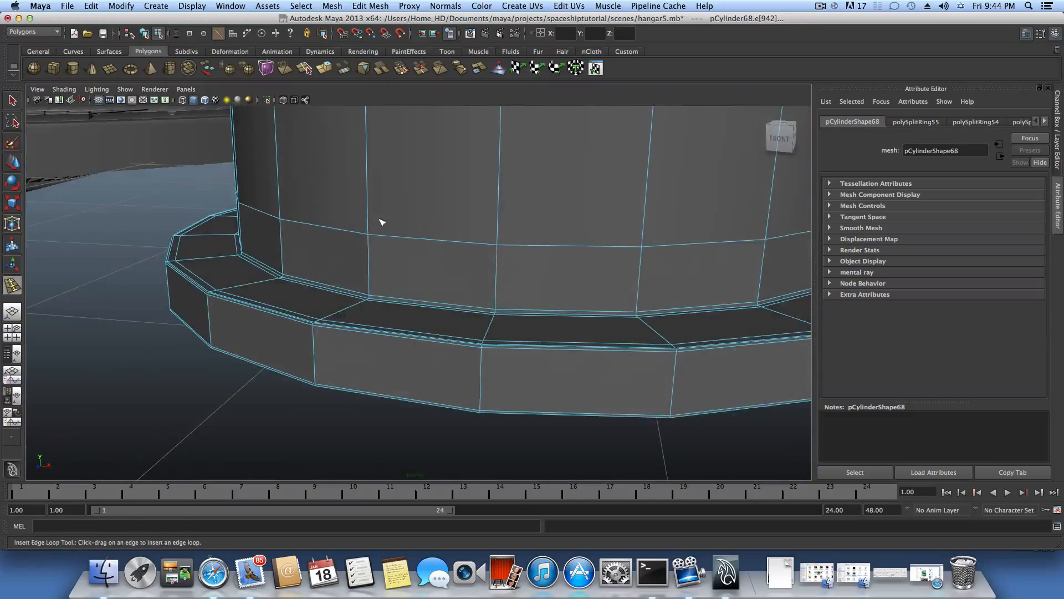
alt+right_drag(660, 384, 416, 327)
alt+drag(482, 324, 487, 351)
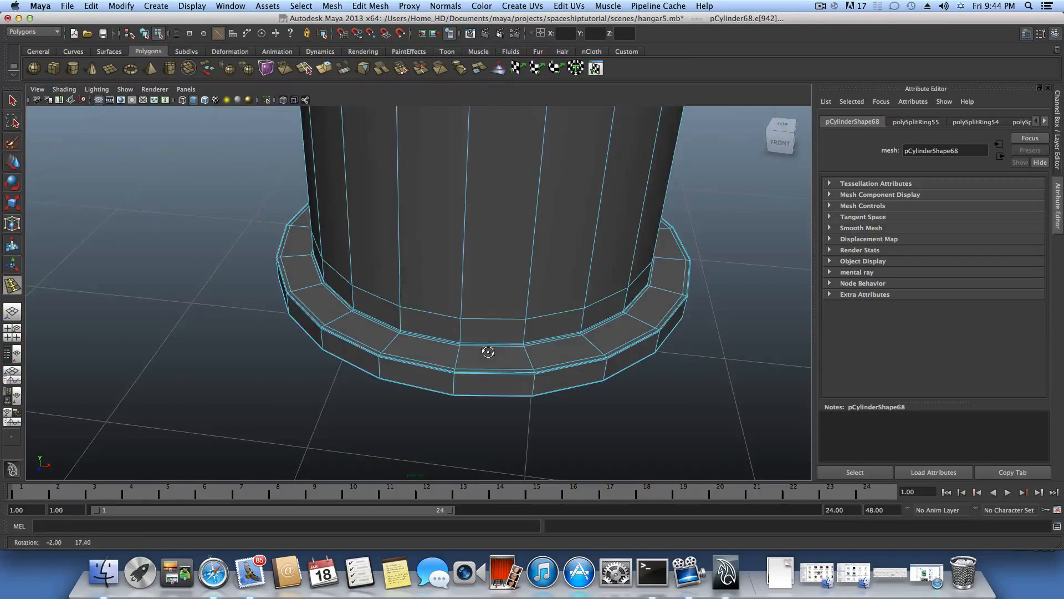
alt+middle_drag(584, 306, 482, 378)
alt+right_drag(581, 366, 364, 301)
alt+middle_drag(364, 301, 399, 347)
alt+drag(400, 347, 404, 337)
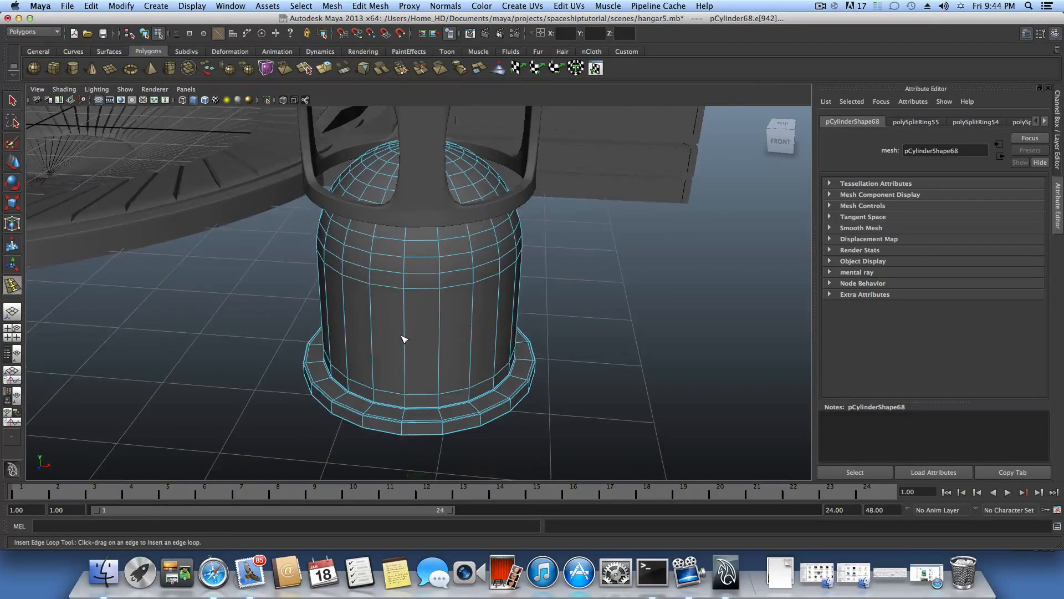
click(407, 337)
click(13, 100)
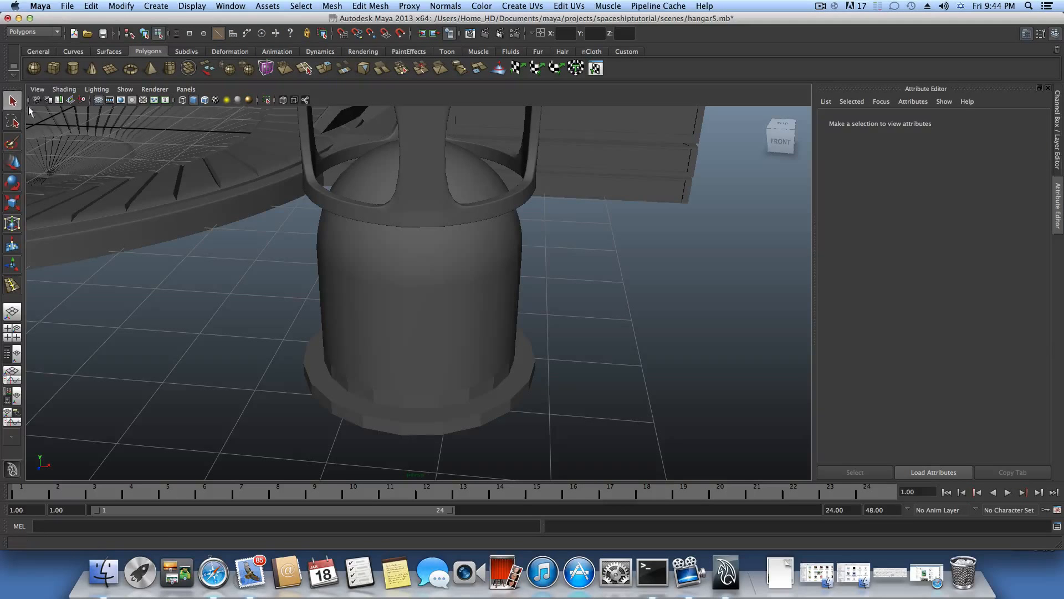
key(3)
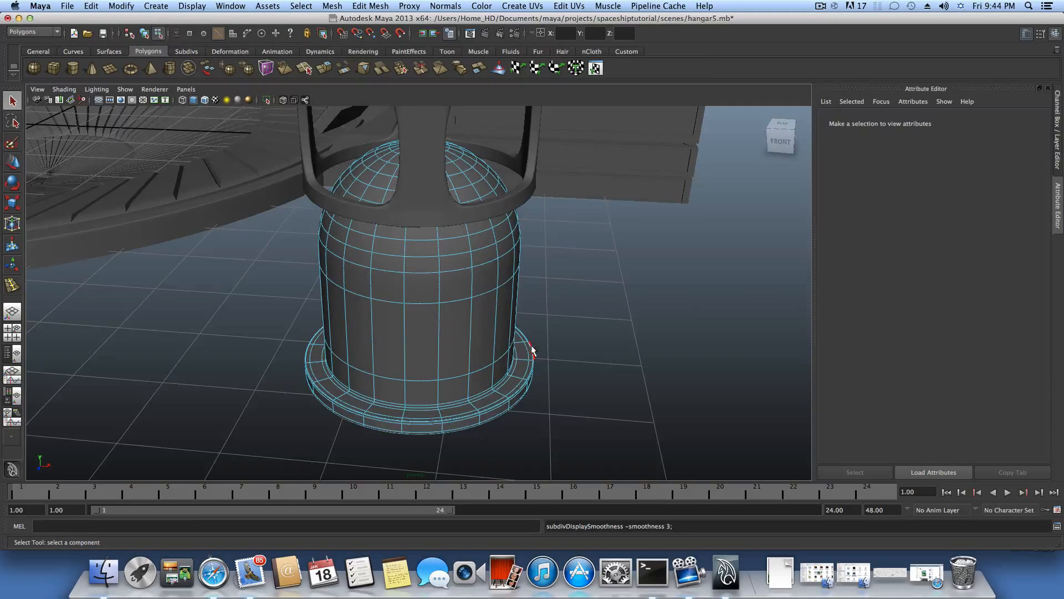
mouse_move(531, 349)
alt+mouse_down()
mouse_move(554, 311)
mouse_move(587, 318)
mouse_move(537, 338)
alt+mouse_up()
alt+right_drag(537, 338, 365, 276)
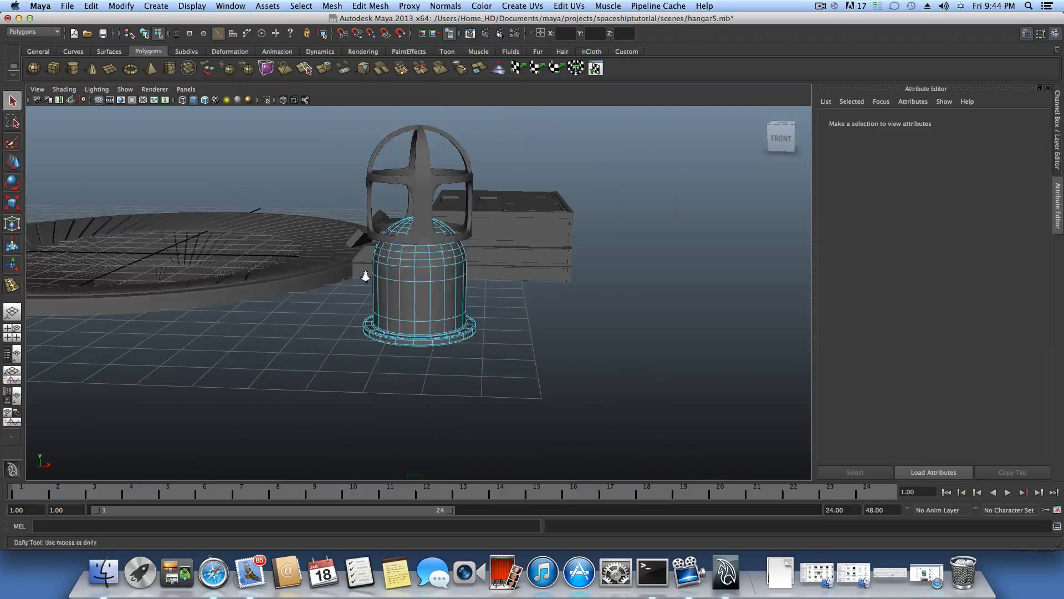
Return to object selection and lower the strap-and-ring frame over the capsule to a Translate Y of -3.905
key(F8)
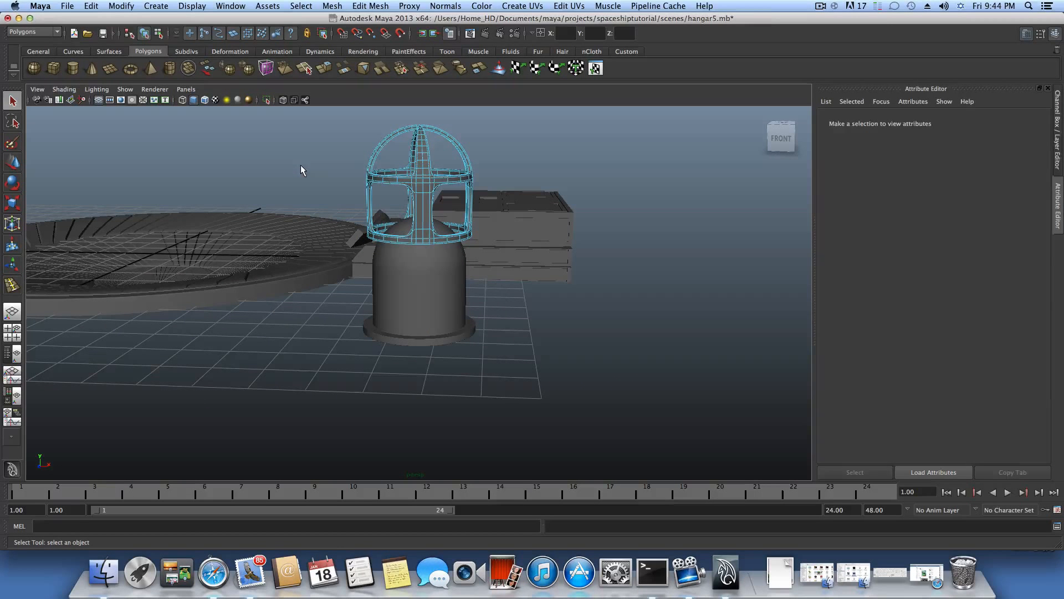
click(12, 161)
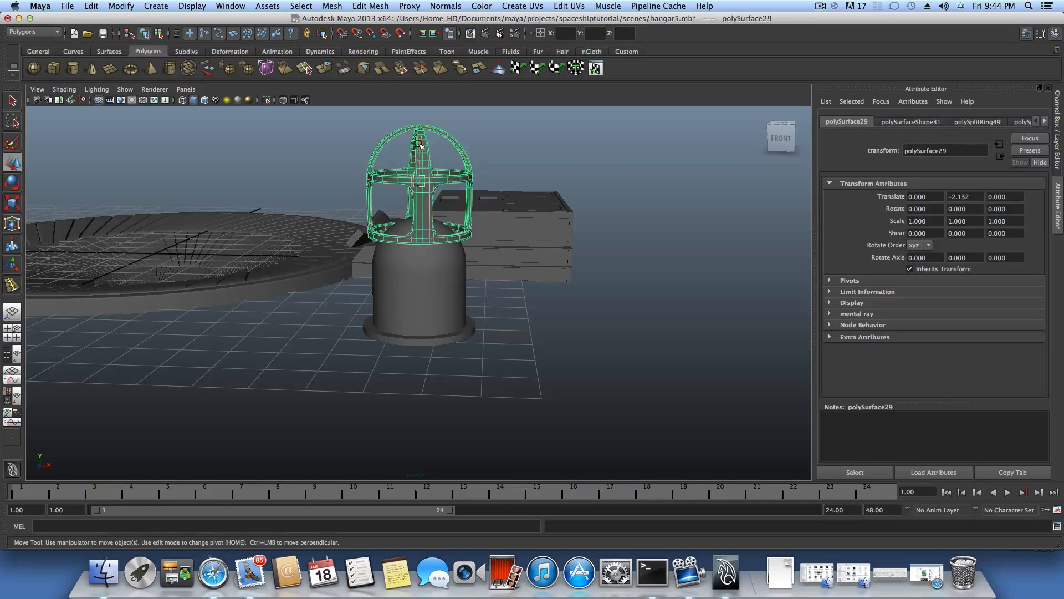
drag(420, 145, 426, 225)
alt+right_drag(426, 233, 527, 349)
alt+drag(451, 369, 390, 331)
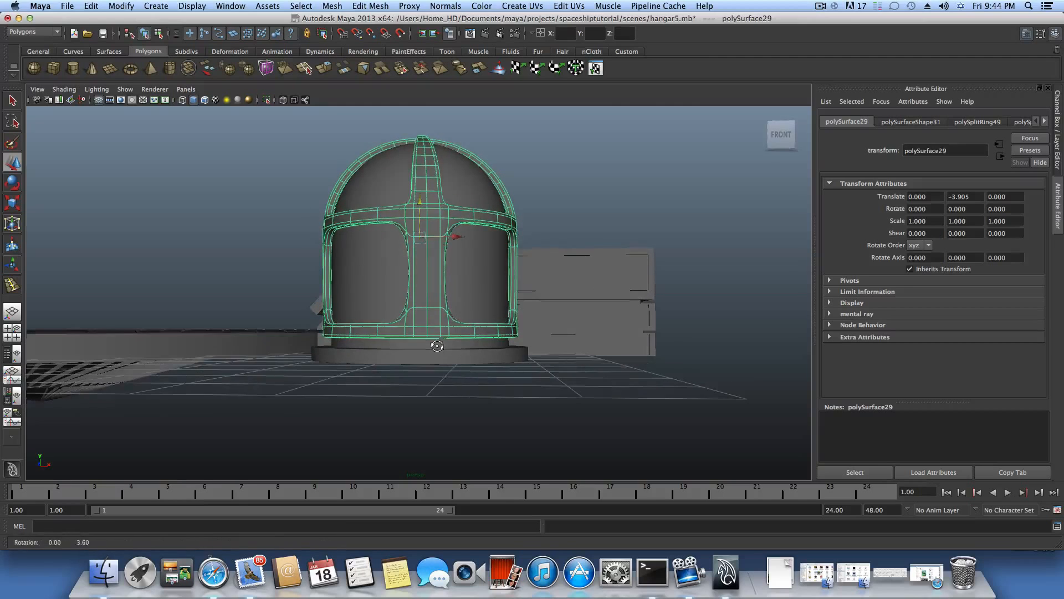
Turn off the frame's smooth preview and move its bottom ring vertices straight down toward the capsule's flange
right_click(390, 331)
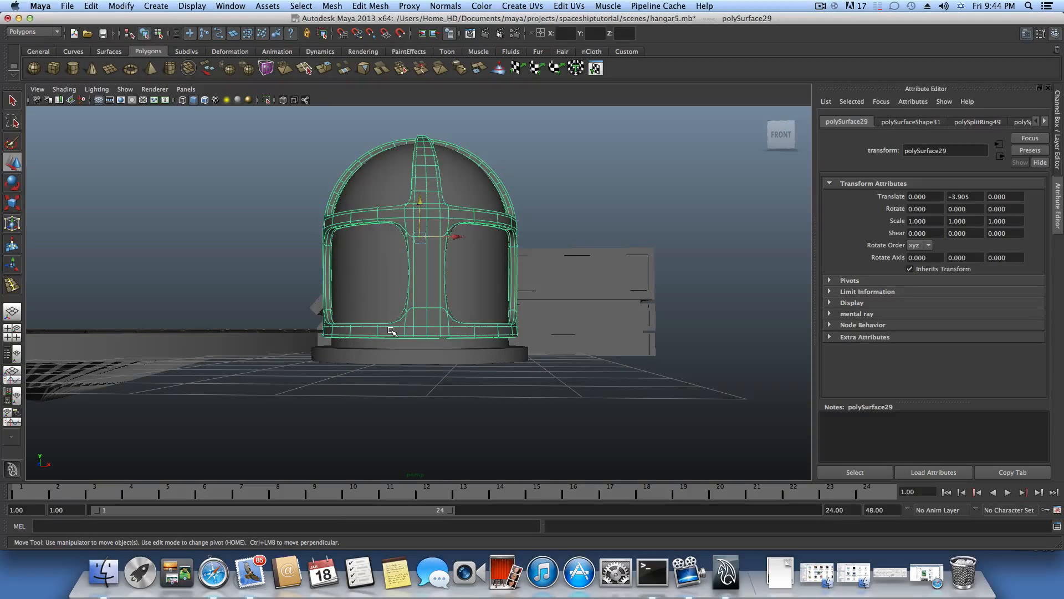
key(1)
alt+drag(392, 332, 426, 332)
right_click(426, 333)
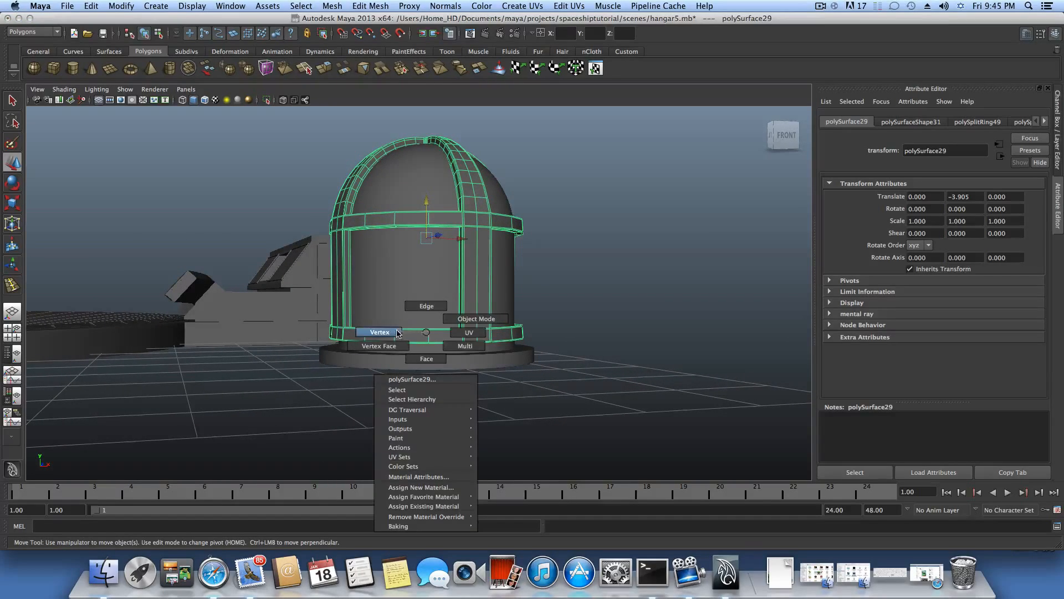
right_drag(396, 333, 388, 332)
alt+drag(424, 336, 172, 332)
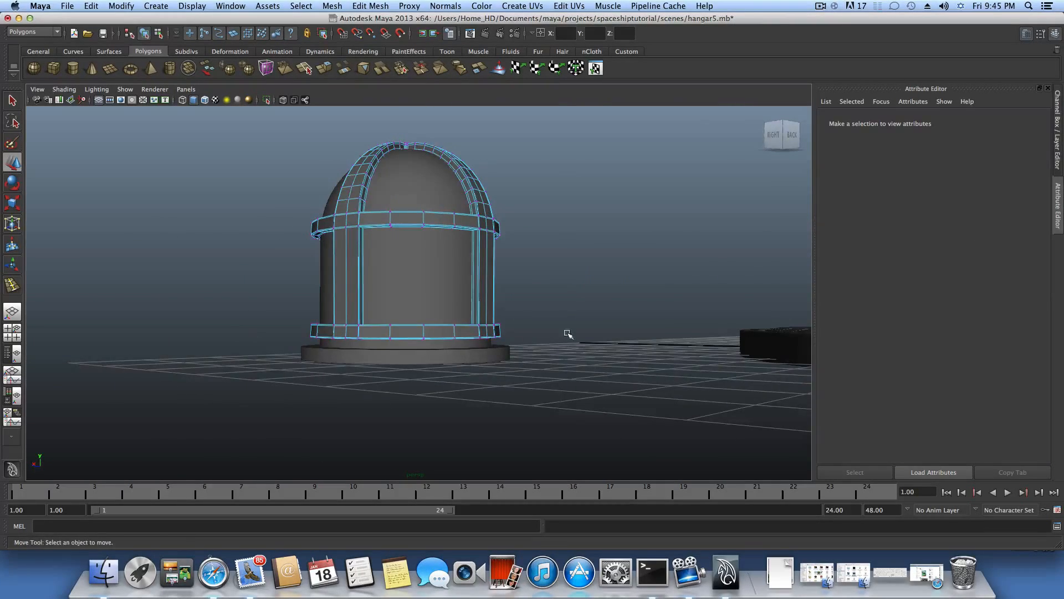
alt+drag(568, 333, 637, 333)
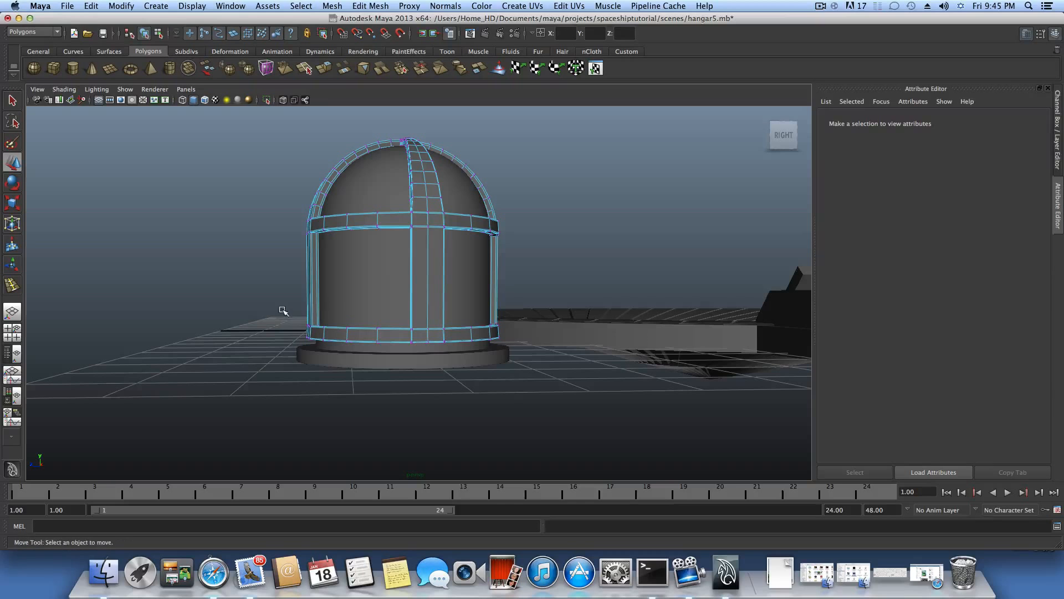
drag(358, 338, 651, 358)
drag(434, 298, 435, 303)
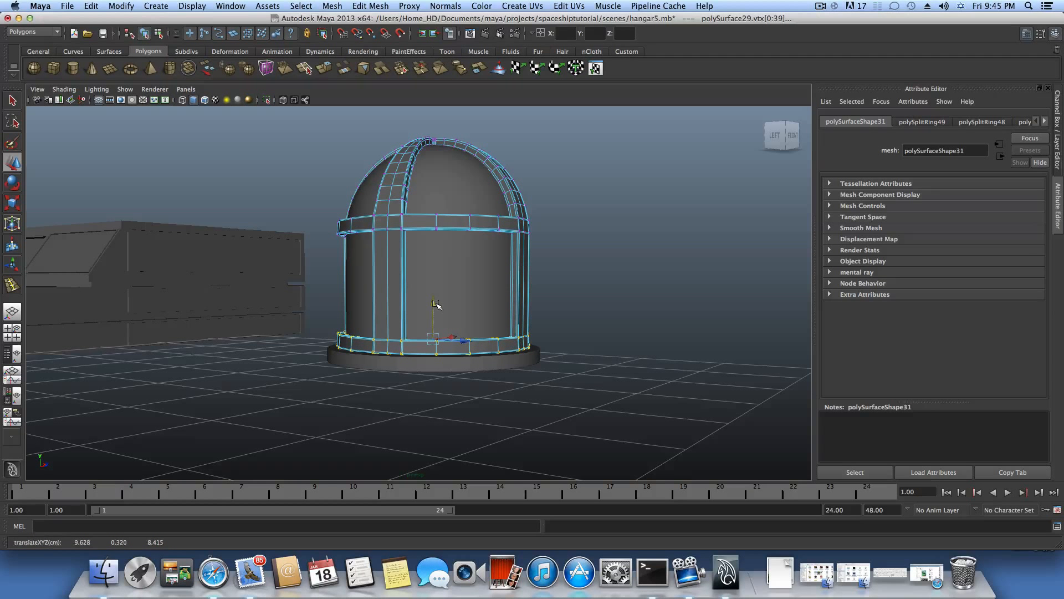
Return the frame to object selection and turn its smooth mesh preview back on
key(F8)
key(F8)
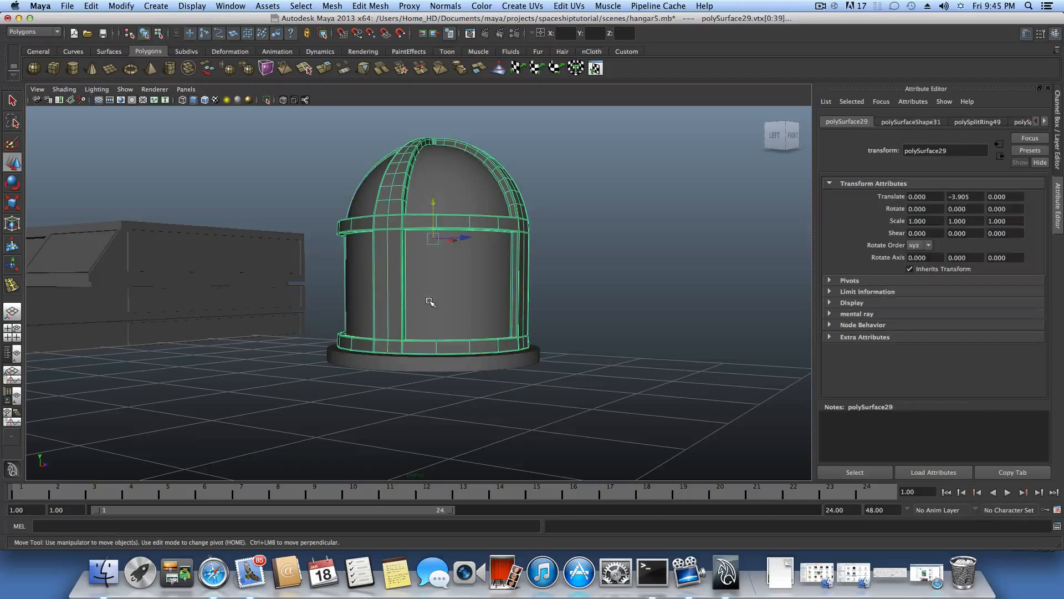
key(3)
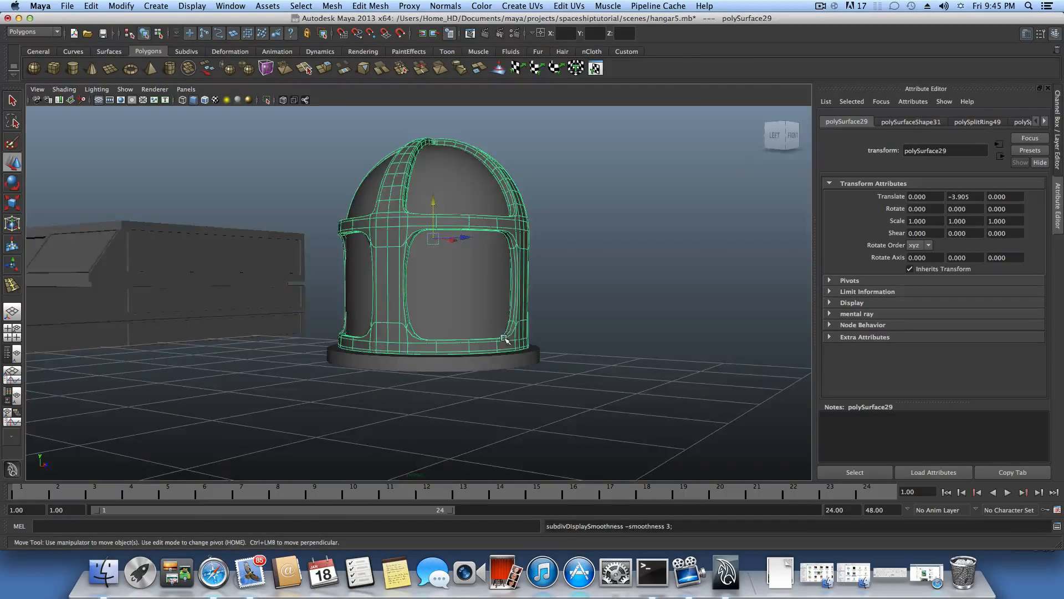
alt+drag(504, 337, 305, 392)
alt+right_drag(546, 356, 423, 360)
Examine from several angles how the strap-and-ring frame fits over the domed capsule and its flange
shift+click(425, 365)
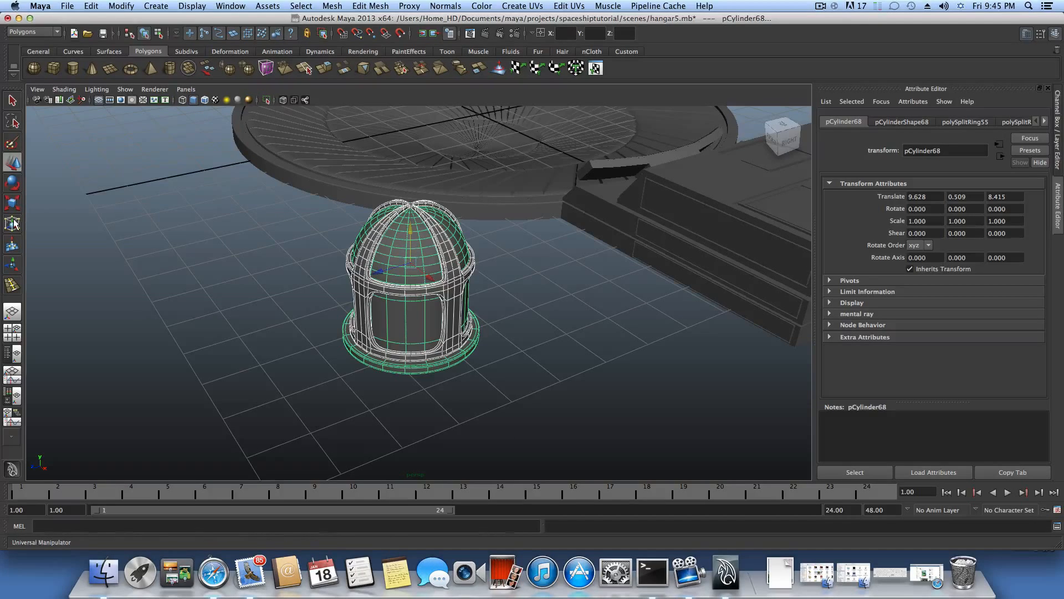
alt+drag(426, 324, 449, 313)
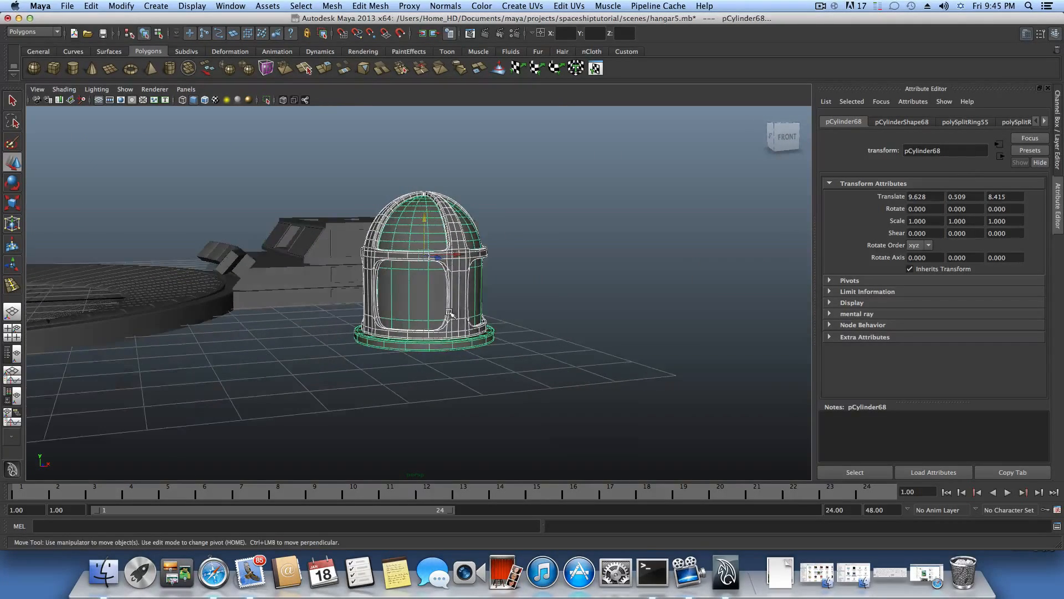
click(418, 346)
alt+right_drag(351, 292, 516, 337)
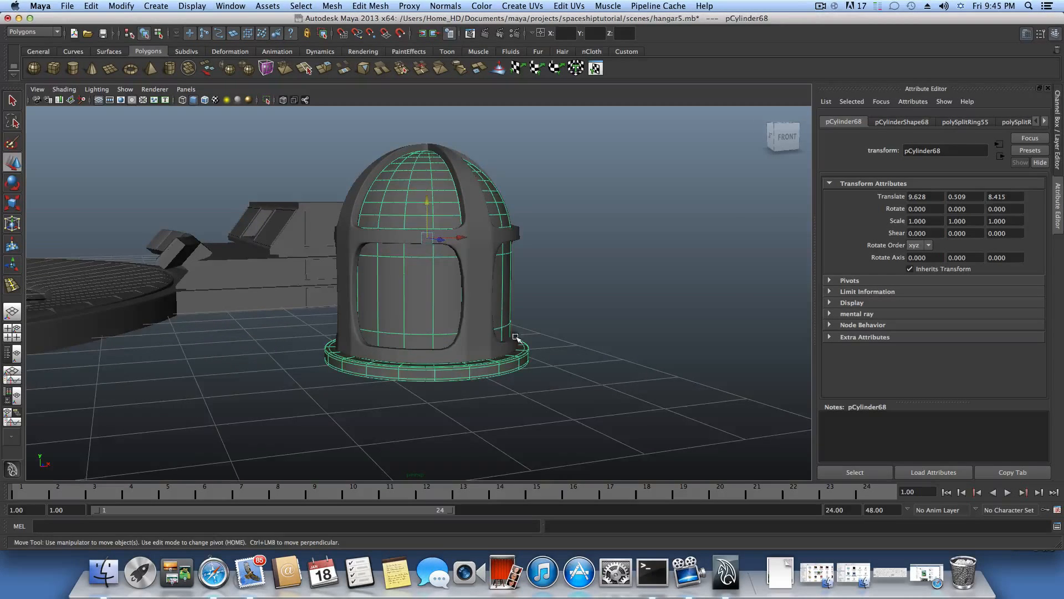
alt+middle_drag(517, 336, 520, 323)
alt+drag(520, 323, 451, 304)
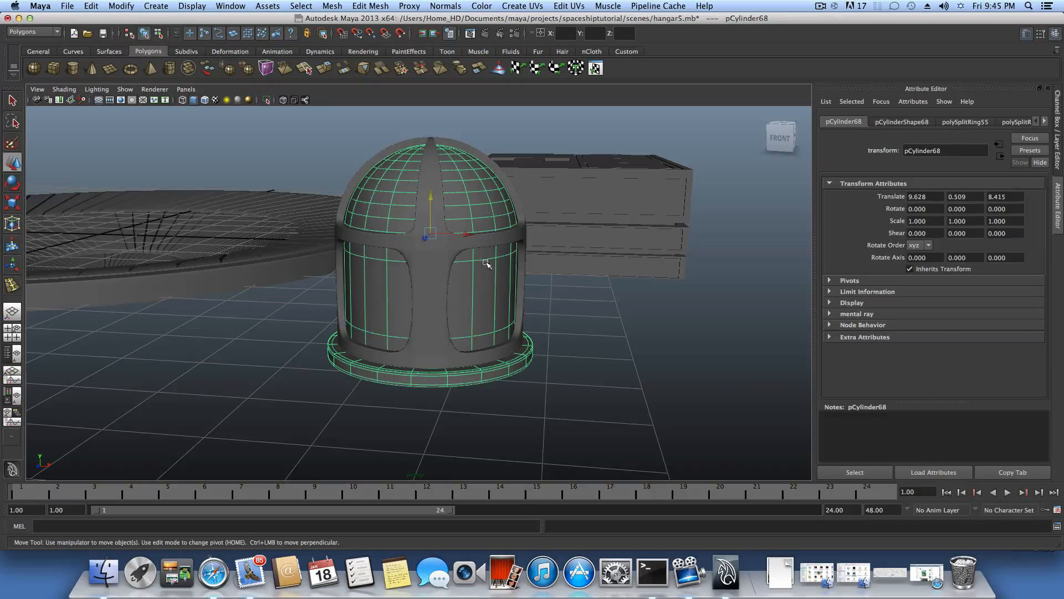
alt+drag(472, 201, 449, 194)
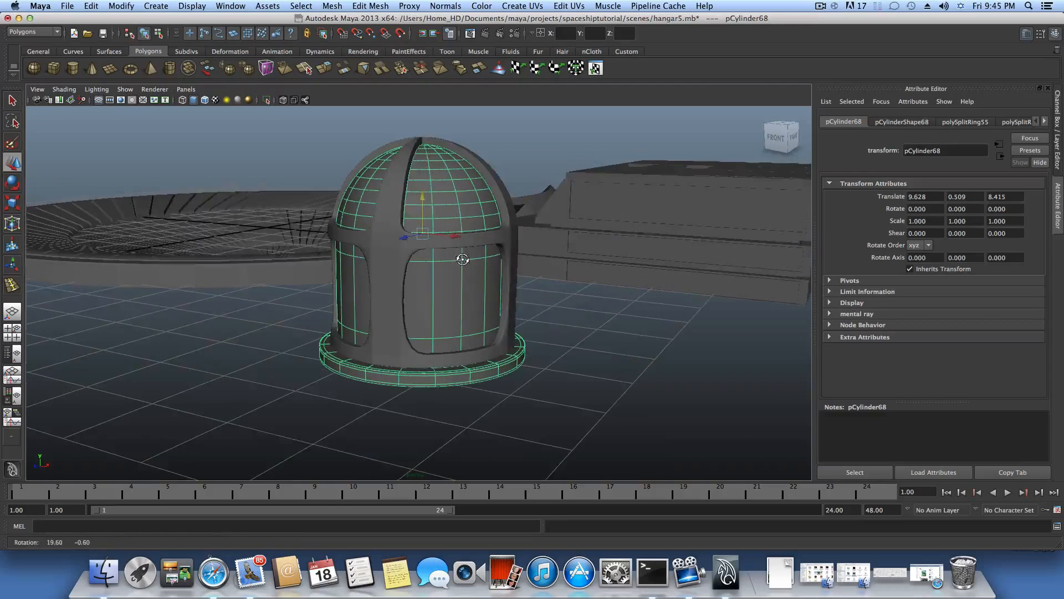
alt+drag(396, 326, 441, 311)
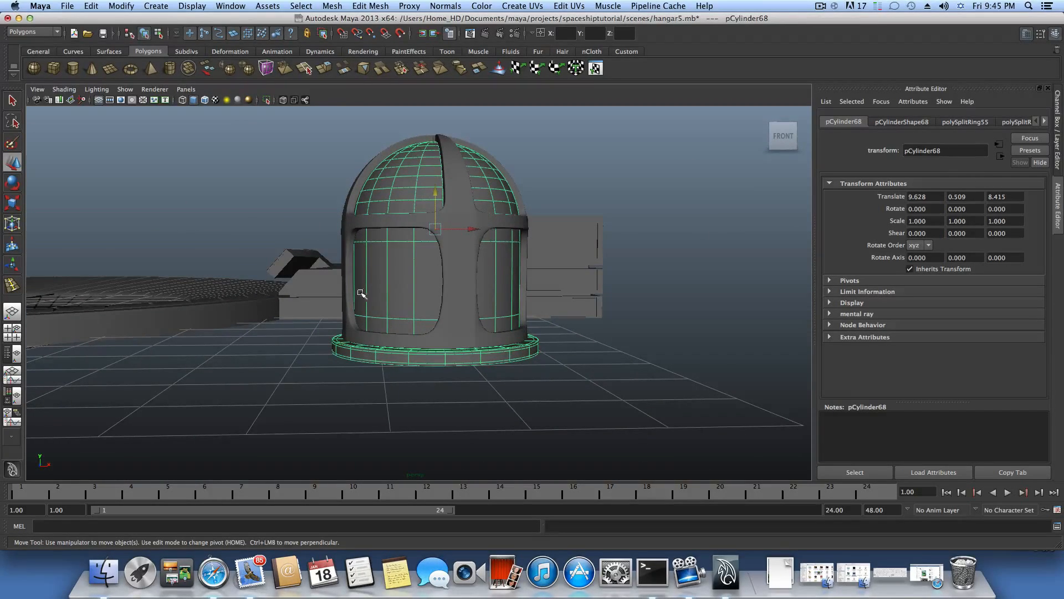
Try to move the capsule straight down within the frame and undo the move
alt+drag(361, 293, 384, 292)
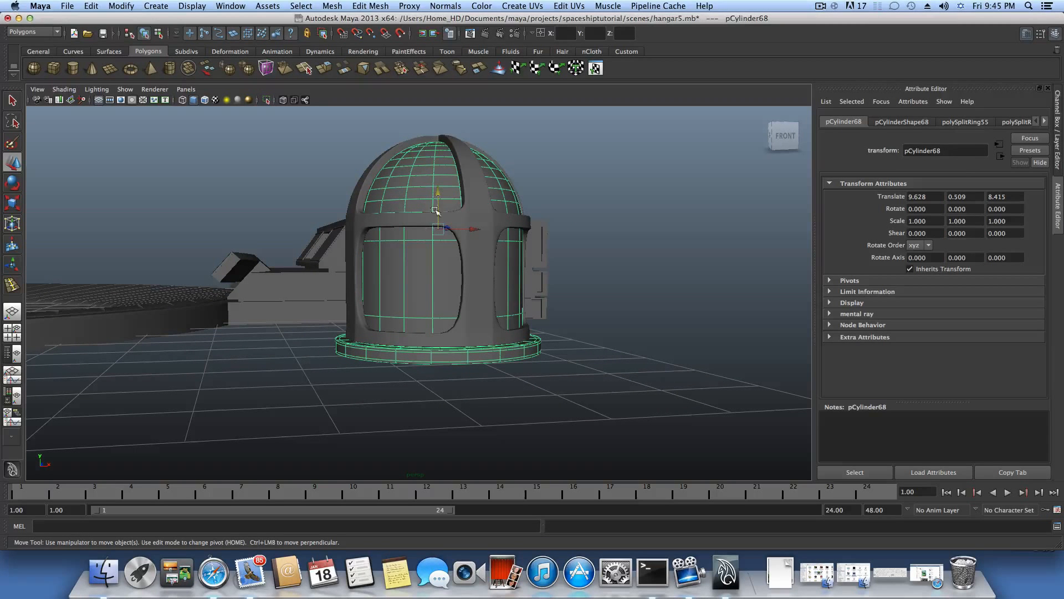
drag(438, 195, 438, 269)
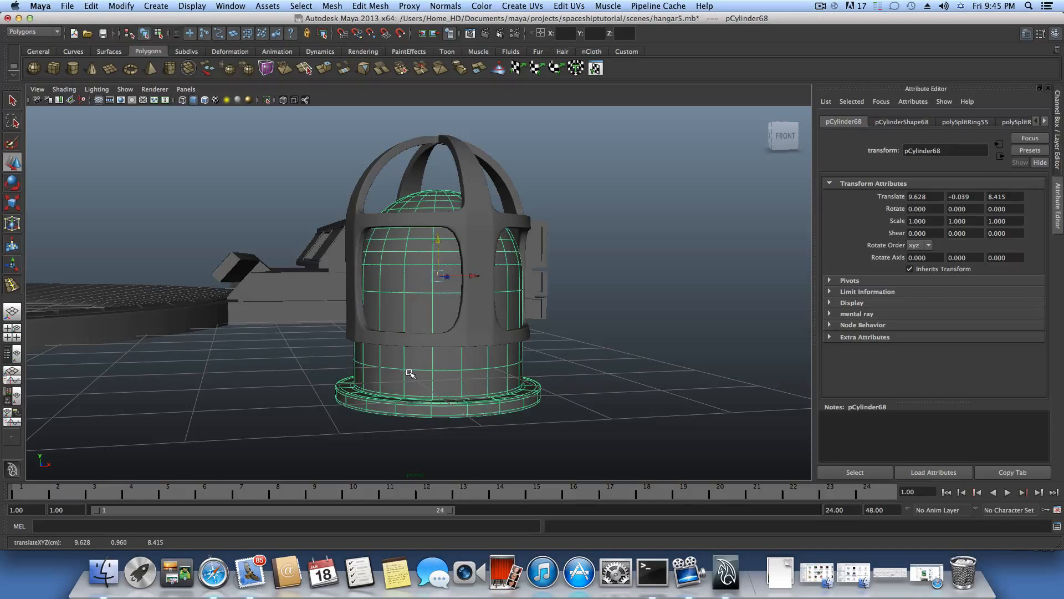
key(z)
Select the capsule and frame together and move them onto the hangar block, with the frame at Translate Y -2.065, Z -6.646
alt+drag(438, 339, 473, 238)
click(374, 259)
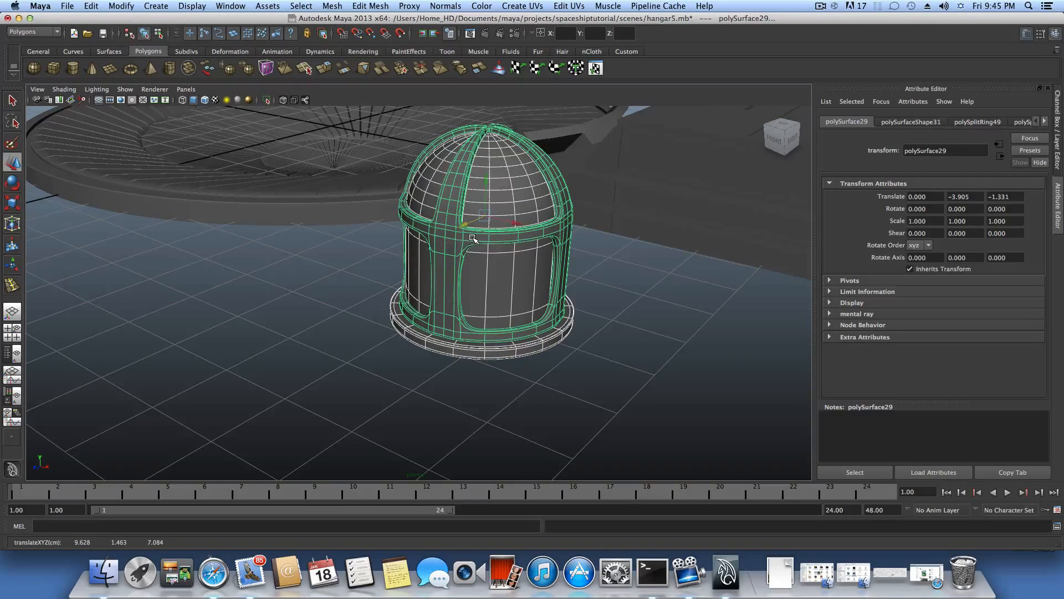
alt+drag(509, 317, 417, 298)
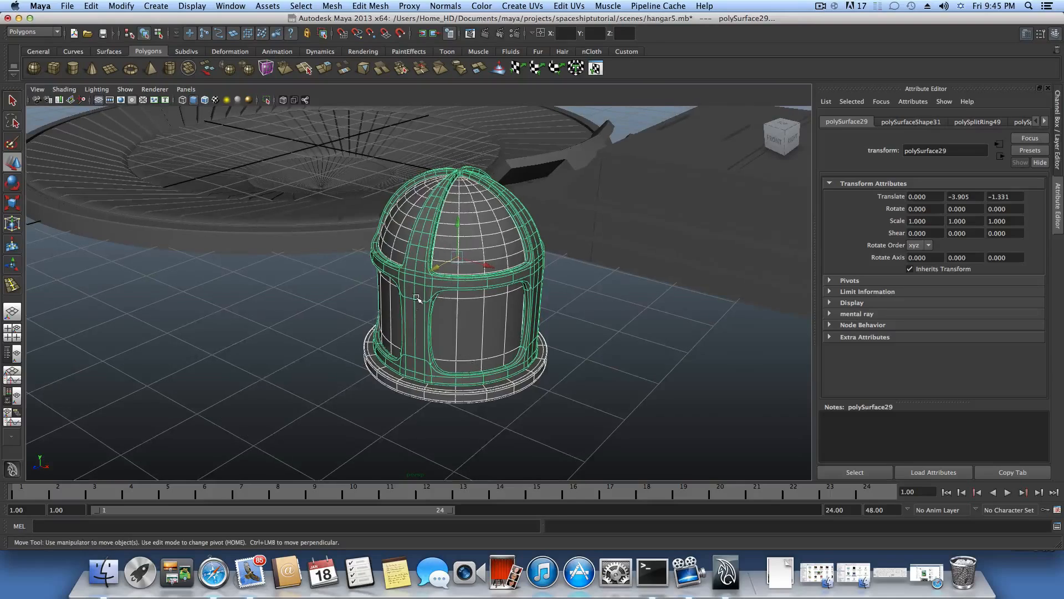
alt+drag(486, 312, 611, 268)
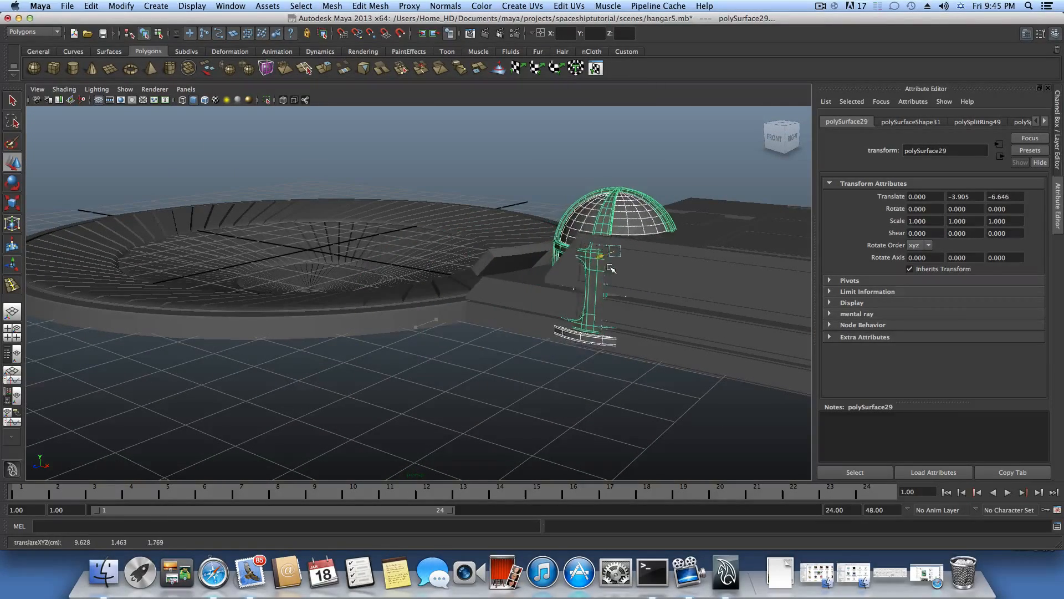
drag(617, 218, 297, 258)
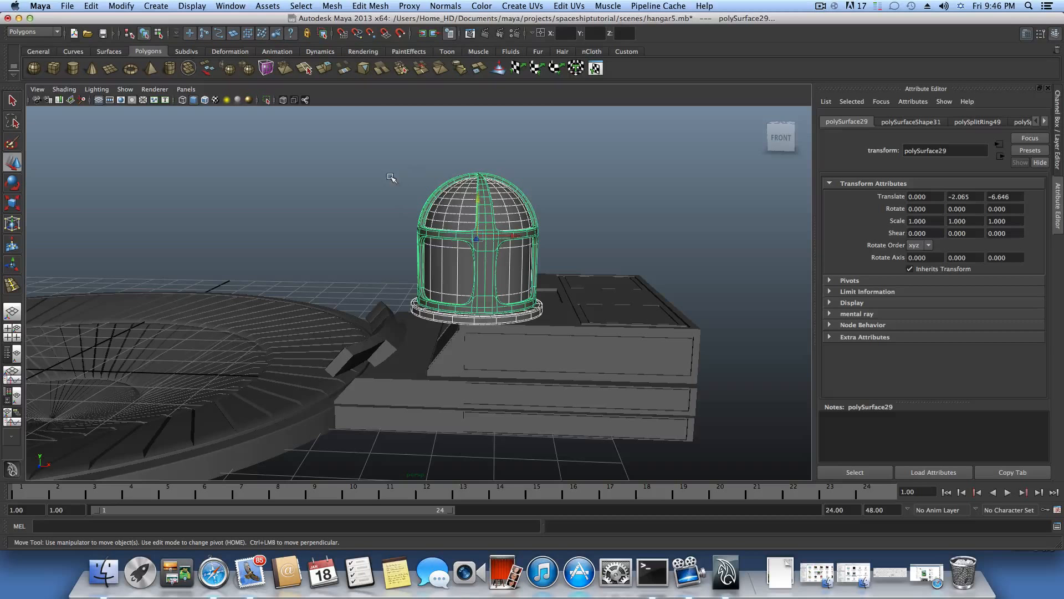
Group the capsule and frame and center the group's pivot
click(38, 51)
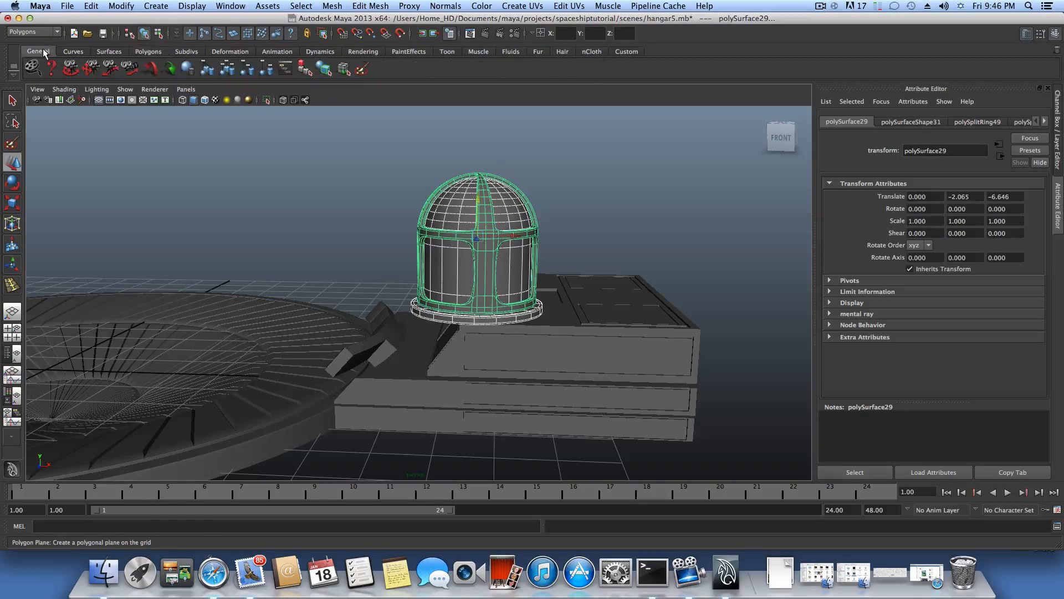
click(205, 70)
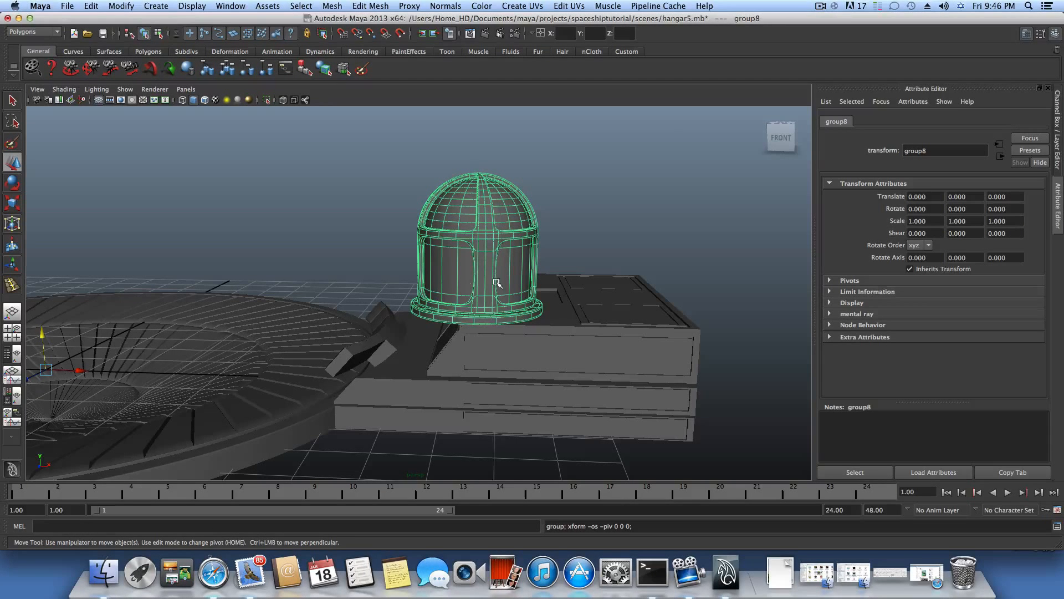
click(122, 6)
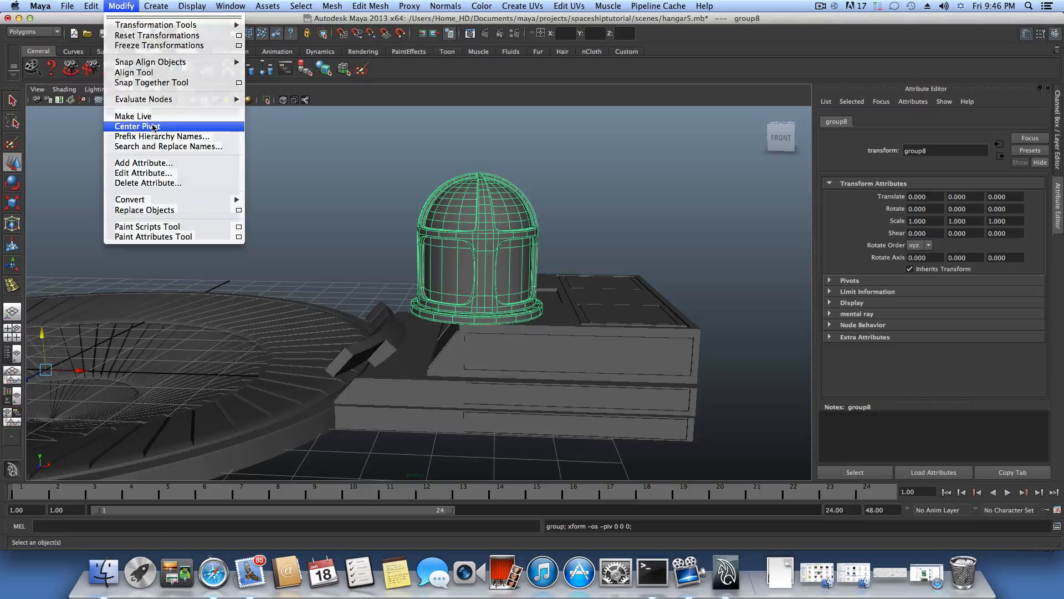
click(153, 127)
Scale the domed capsule group down uniformly to 0.261, undoing the first scaling attempt
key(r)
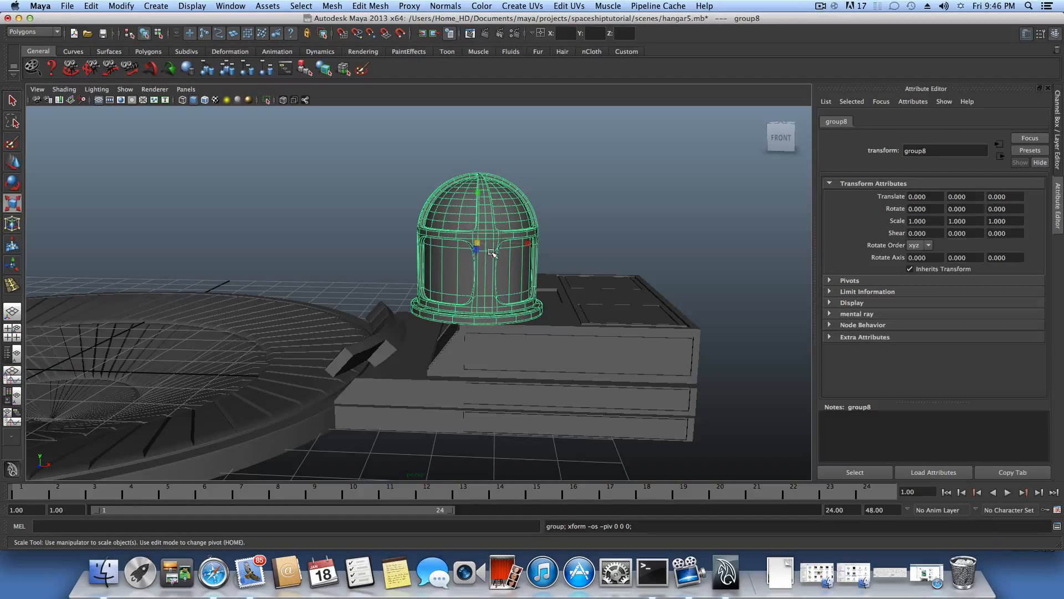
drag(477, 245, 363, 319)
key(ctrl+z)
drag(458, 258, 361, 287)
click(11, 161)
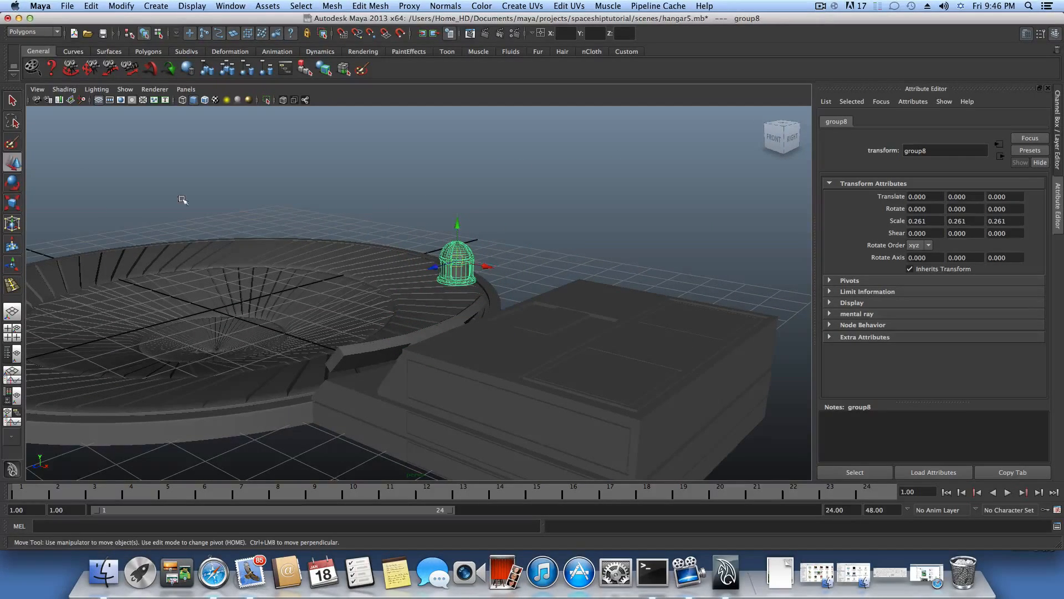
Move the domed capsule group onto the front corner of the hangar block's roof, at Translate 0.345, -0.948, 0.511
drag(464, 228, 463, 283)
drag(486, 325, 450, 296)
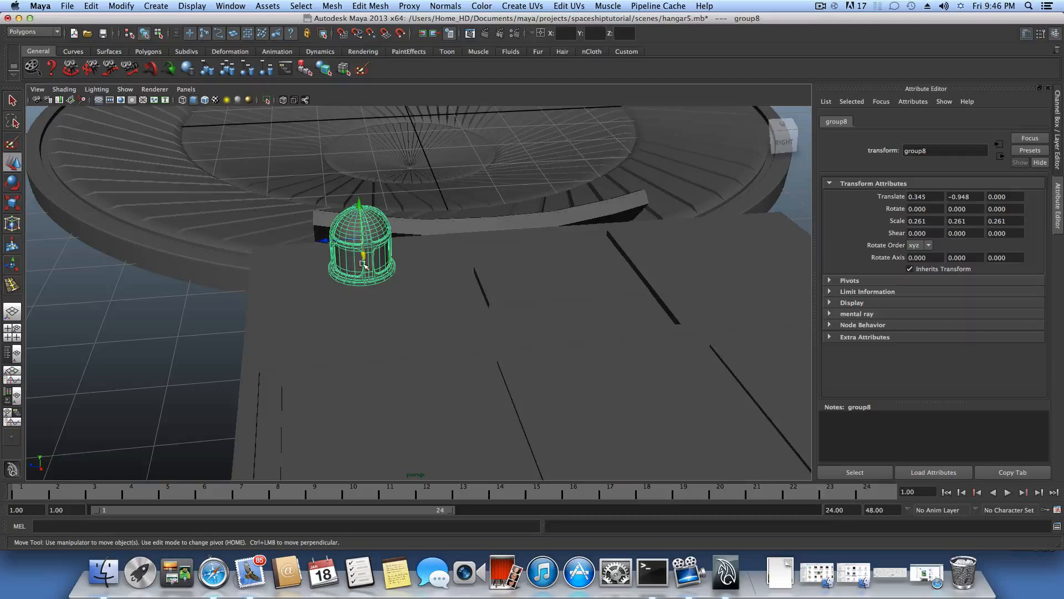
alt+drag(363, 263, 441, 284)
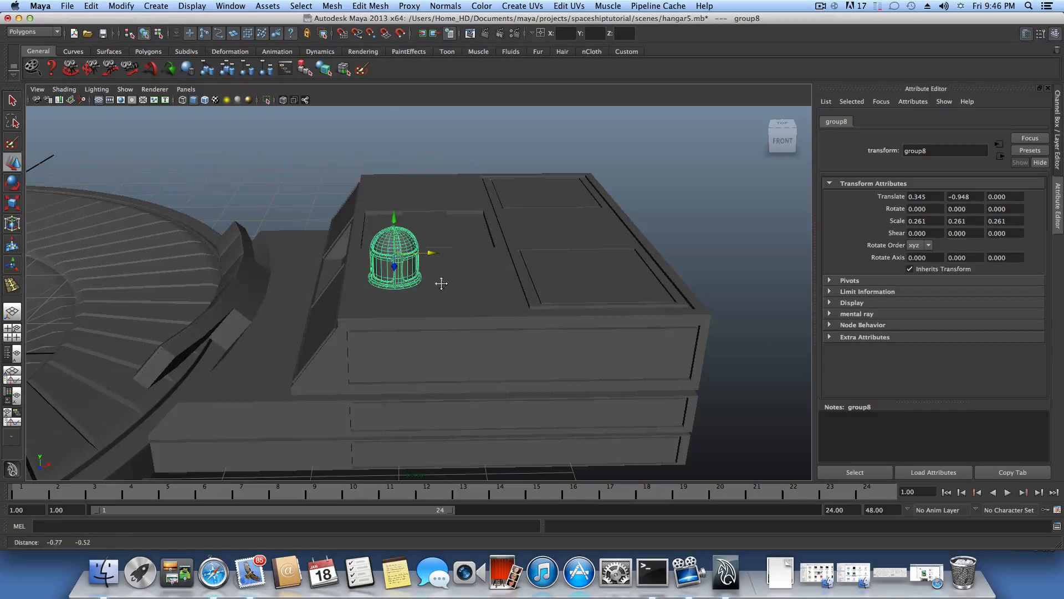
key(q)
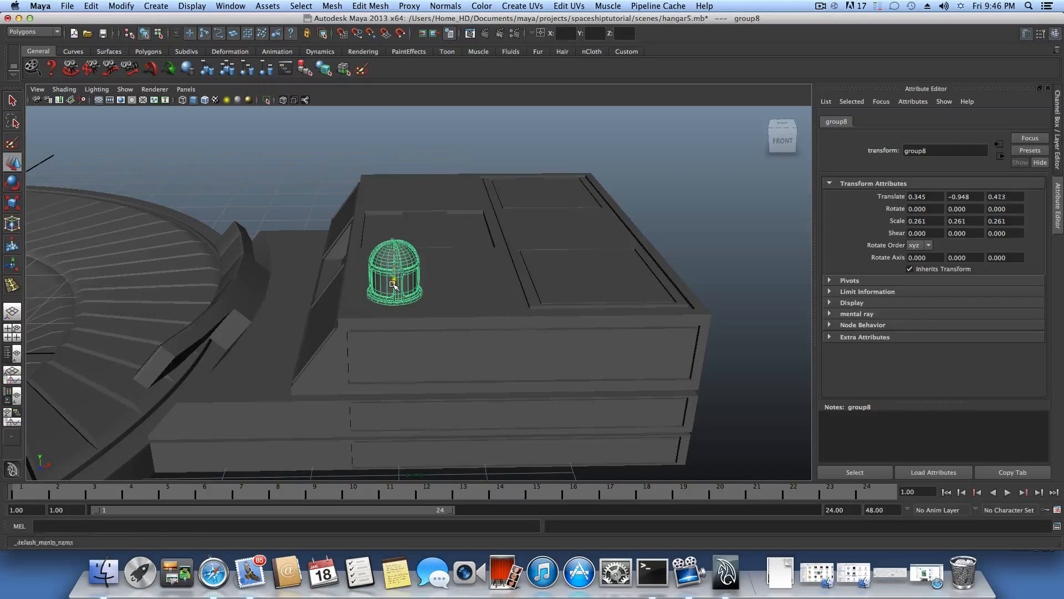
alt+drag(393, 286, 454, 315)
key(w)
drag(435, 277, 363, 306)
Examine the capsule group's seating and proportions on the hangar block's roof from several sides, both close up and from a distance
alt+middle_drag(443, 312, 368, 296)
alt+drag(368, 295, 681, 353)
alt+right_drag(475, 328, 762, 397)
alt+drag(700, 391, 417, 332)
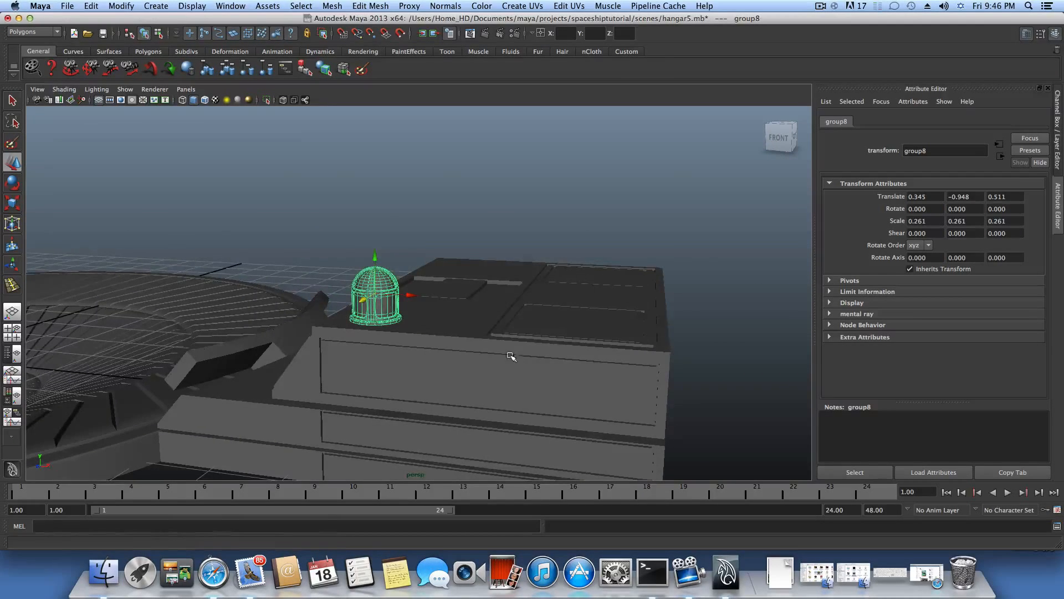
alt+middle_drag(509, 356, 442, 317)
alt+drag(210, 361, 344, 359)
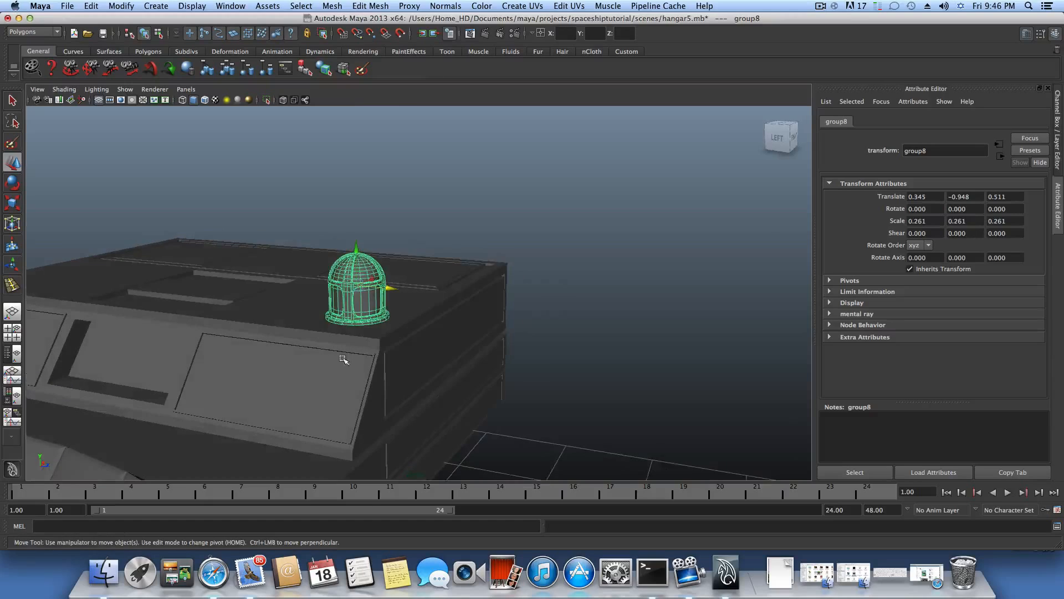
alt+drag(546, 310, 413, 347)
alt+middle_drag(454, 305, 361, 363)
alt+drag(361, 364, 242, 336)
alt+right_drag(242, 336, 429, 333)
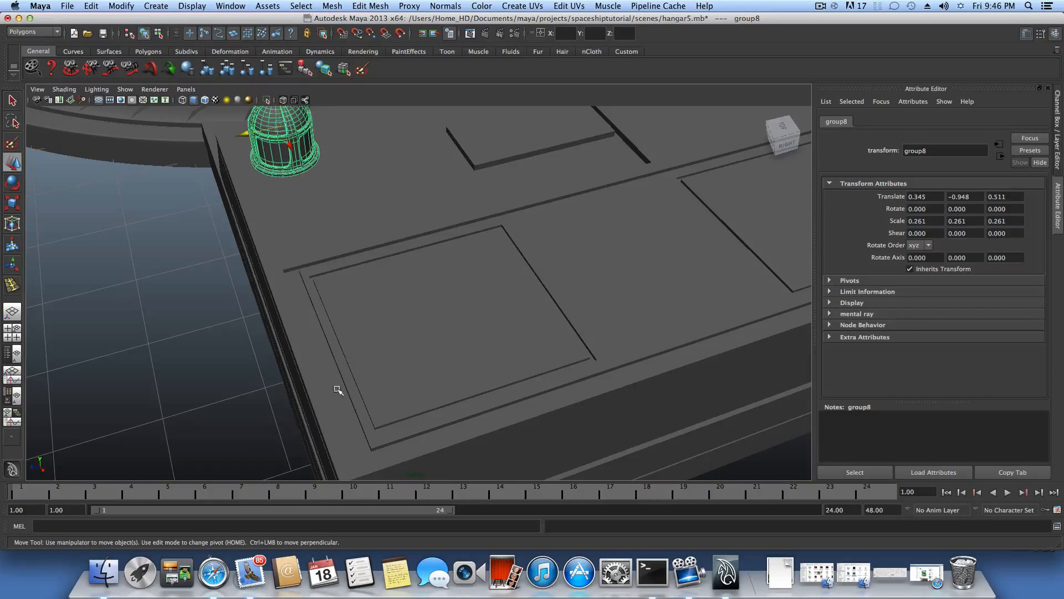
alt+drag(338, 390, 470, 273)
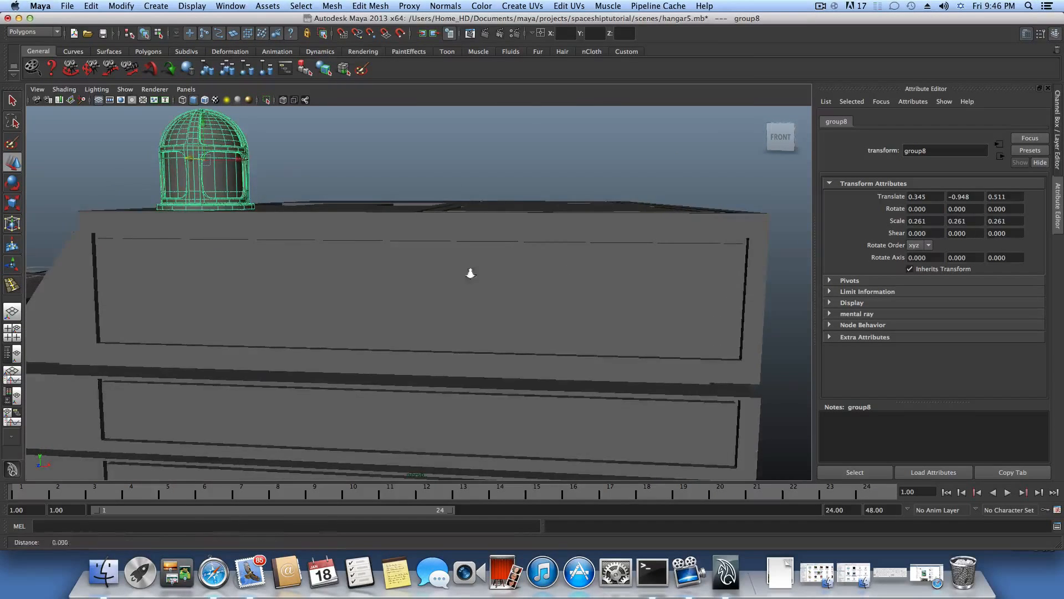
alt+right_drag(470, 273, 420, 271)
alt+middle_drag(232, 270, 408, 268)
alt+drag(364, 279, 405, 277)
alt+right_drag(344, 278, 298, 277)
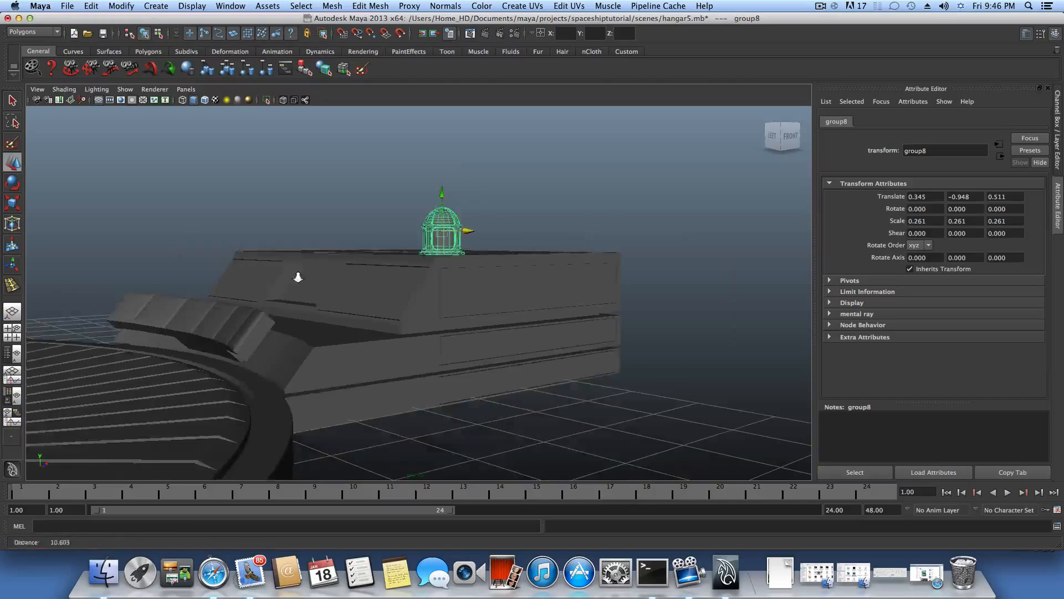
alt+drag(298, 277, 411, 308)
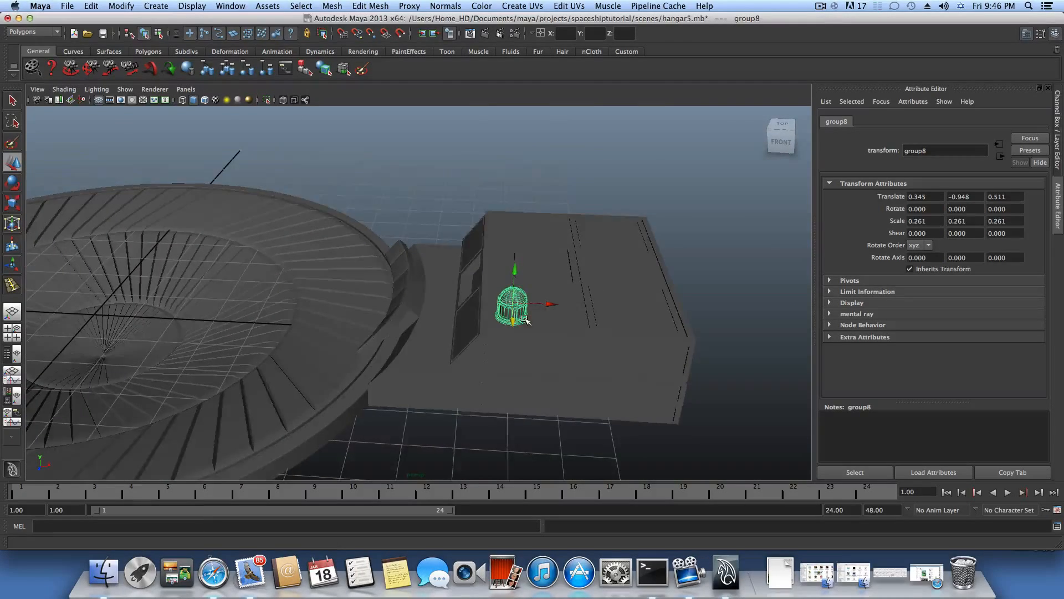
alt+middle_drag(524, 320, 476, 302)
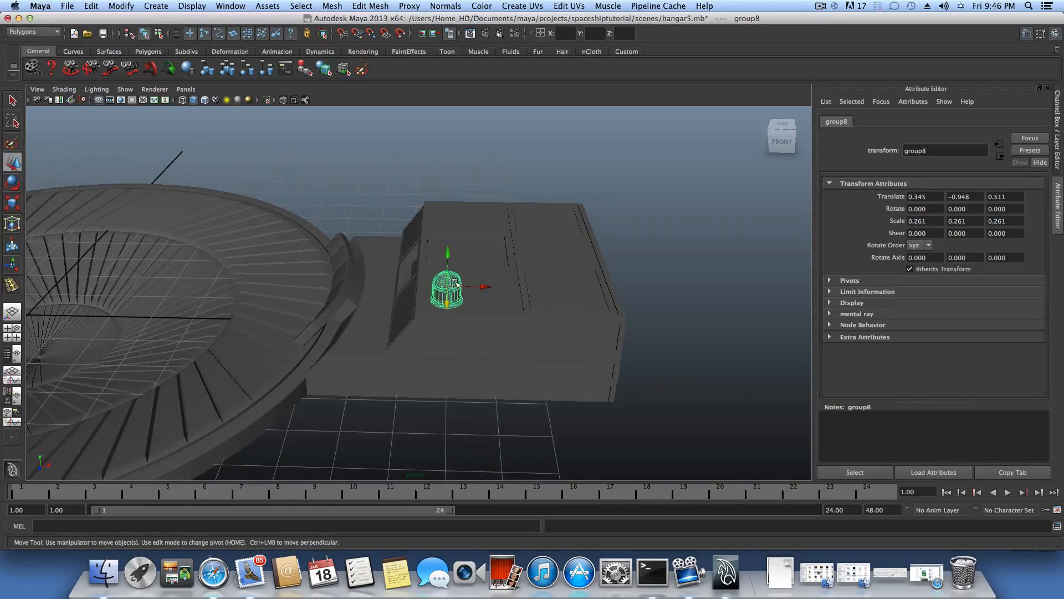
alt+right_drag(455, 281, 449, 290)
alt+middle_drag(403, 292, 418, 277)
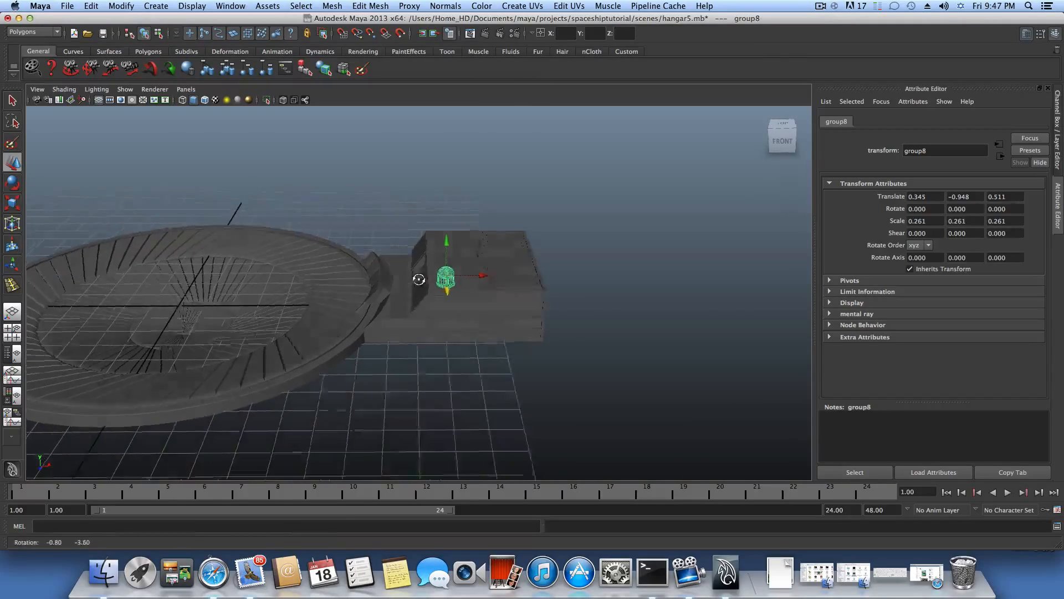
alt+drag(418, 278, 361, 271)
alt+right_drag(361, 271, 514, 311)
alt+drag(483, 308, 570, 292)
alt+right_drag(373, 246, 520, 291)
alt+drag(507, 300, 361, 368)
alt+right_drag(551, 353, 434, 313)
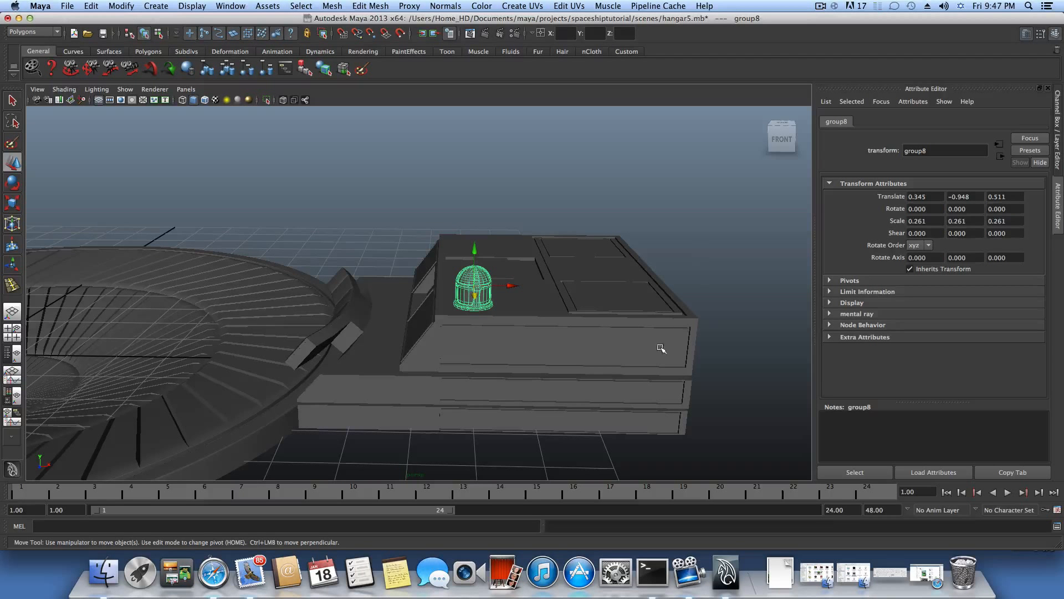
Select the paneled hangar block beneath the domed capsule
click(508, 336)
alt+drag(478, 330, 483, 311)
alt+right_drag(482, 311, 539, 314)
alt+drag(540, 314, 444, 320)
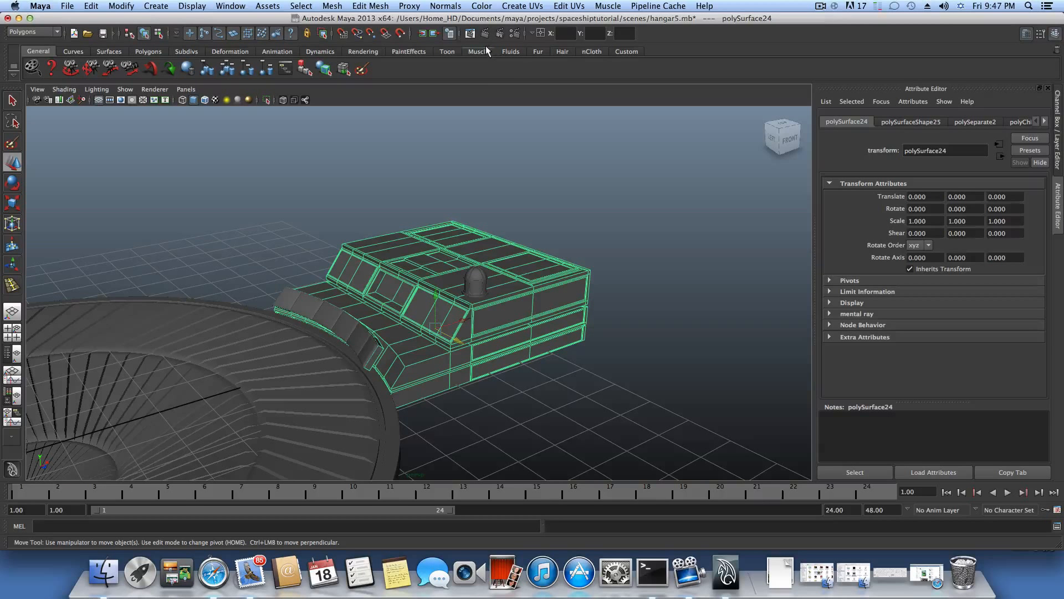